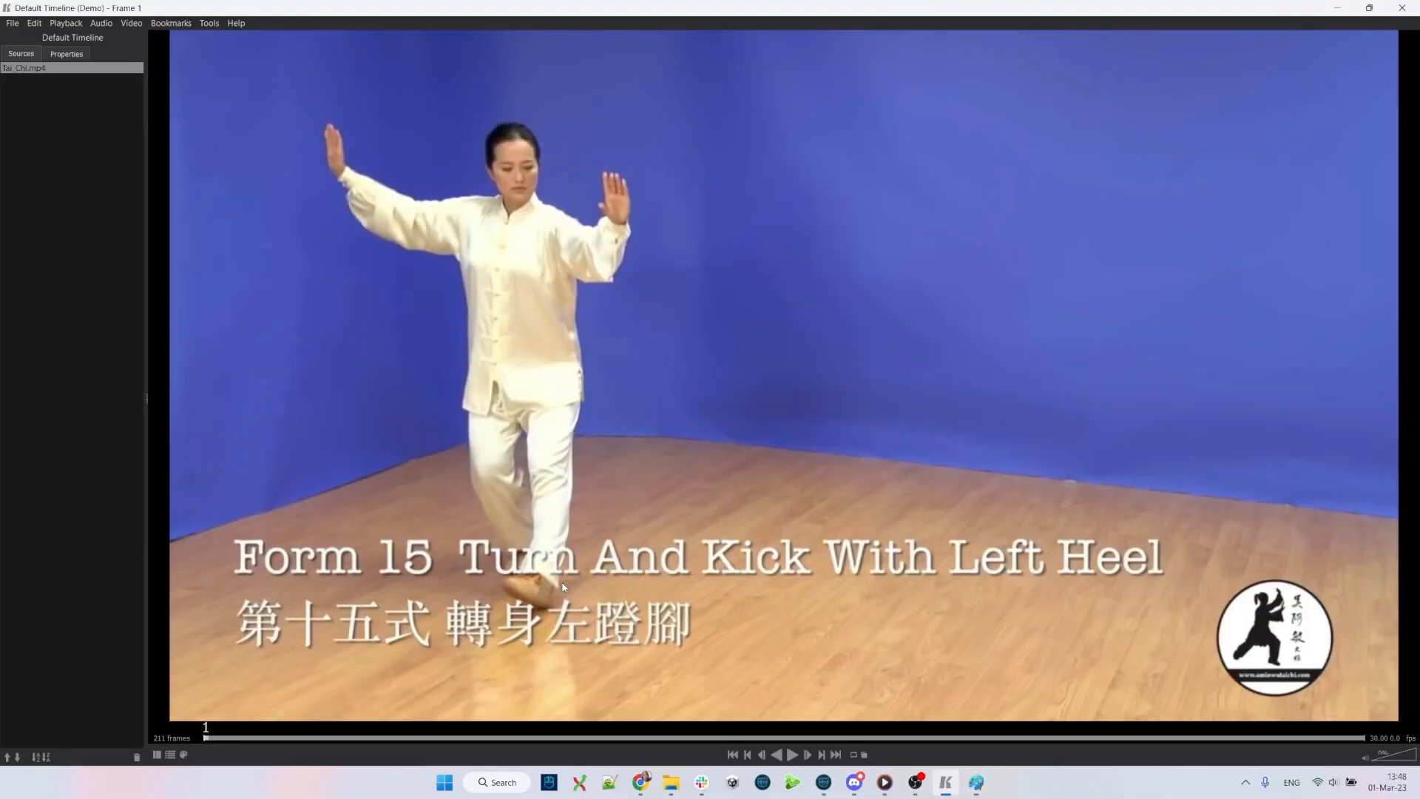
- Refine the sketched lower-leg lines over the mannequin in Paint, comparing them with frame 1 of the tai chi reference video
{"action": "key", "text": "alt+Tab"}
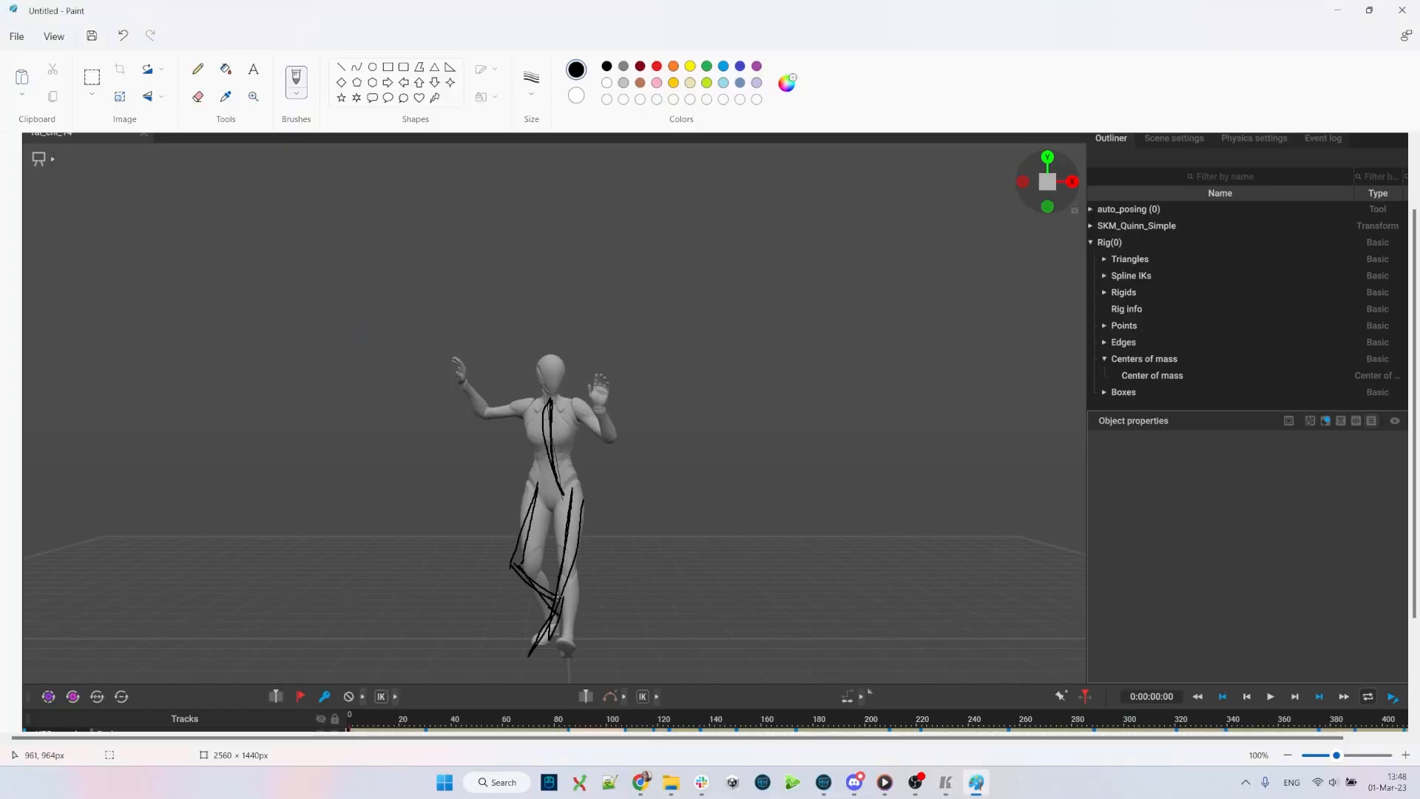
{"action": "key", "text": "alt+Tab"}
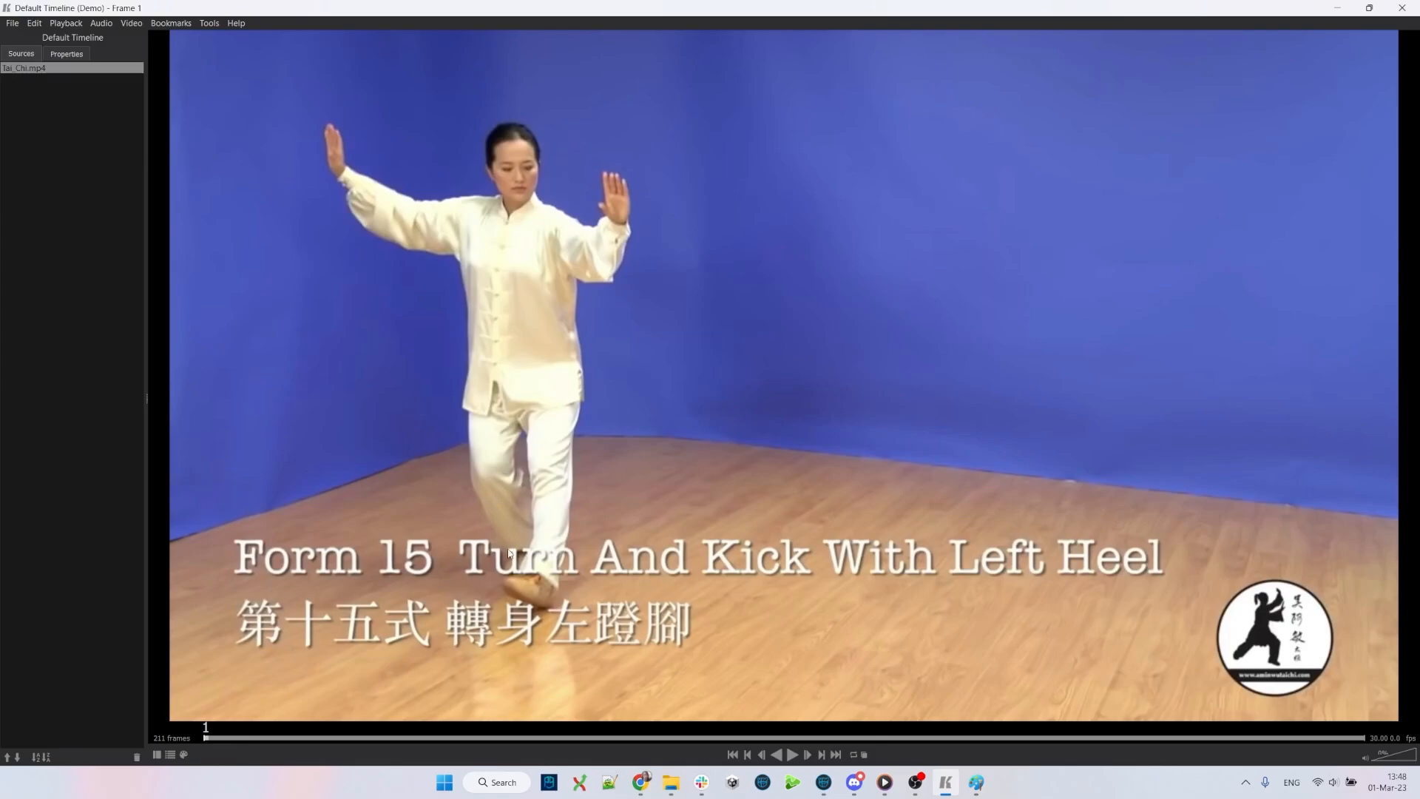
{"action": "key", "text": "alt+Tab"}
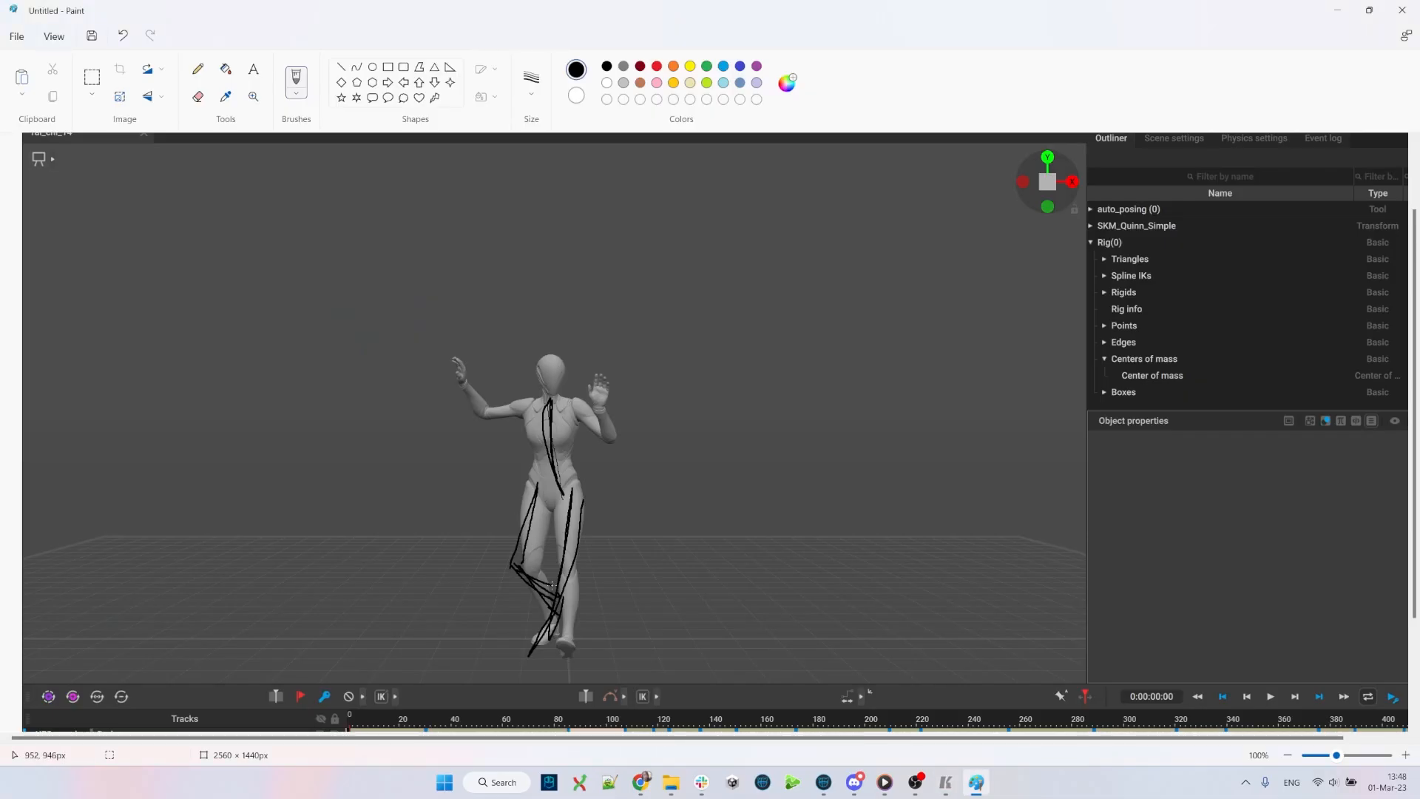
{"action": "key", "text": "alt+Tab"}
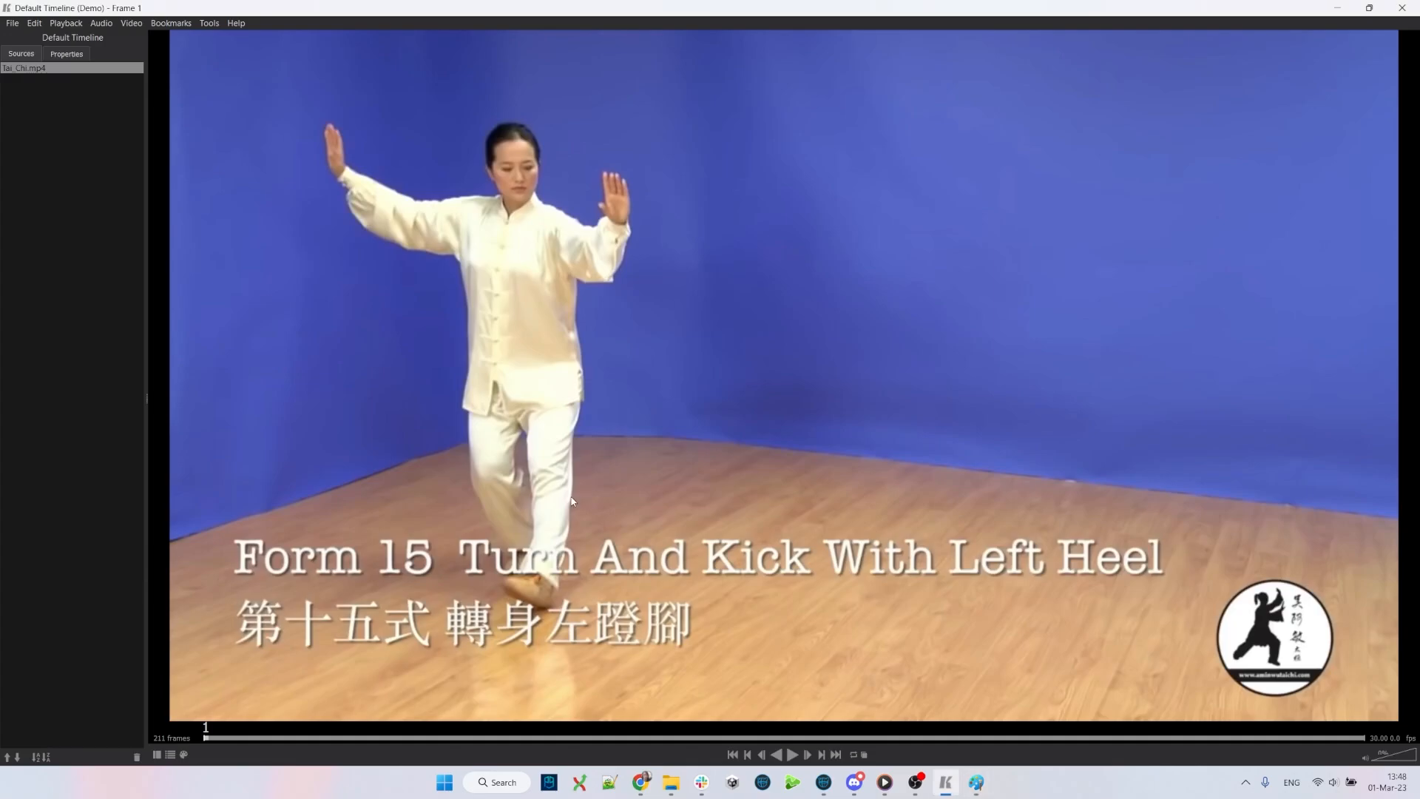
{"action": "key", "text": "alt+Tab"}
{"action": "key", "text": "alt+Tab"}
{"action": "key", "text": "alt+Tab"}
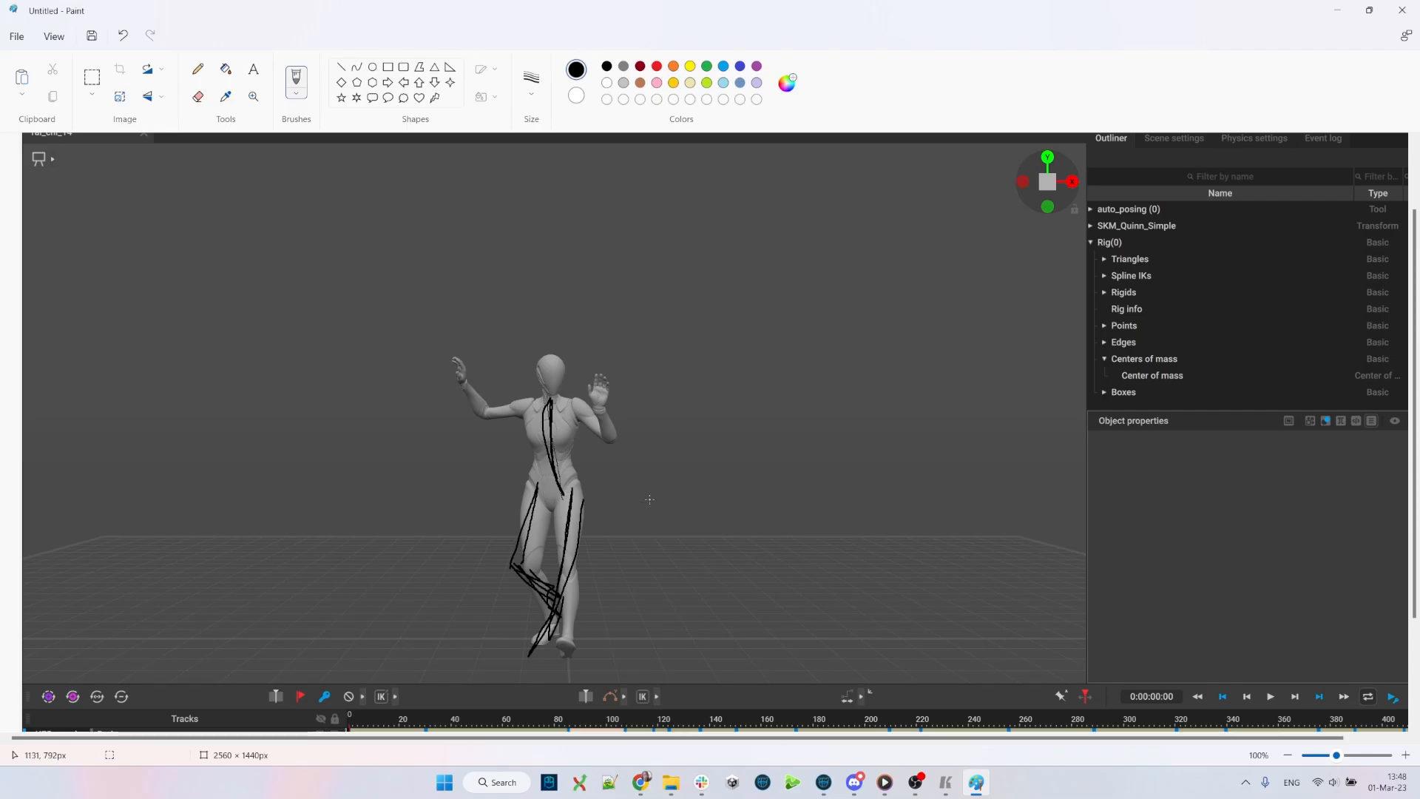
- Sketch the chest line and the extended right arm over the mannequin, following the pose in the reference video
{"action": "key", "text": "alt+Tab"}
{"action": "key", "text": "alt+Tab"}
{"action": "key", "text": "alt+Tab"}
{"action": "key", "text": "alt+Tab"}
{"action": "left_click_drag", "start_coordinate": [502, 400], "coordinate": [568, 408]}
{"action": "key", "text": "alt+Tab"}
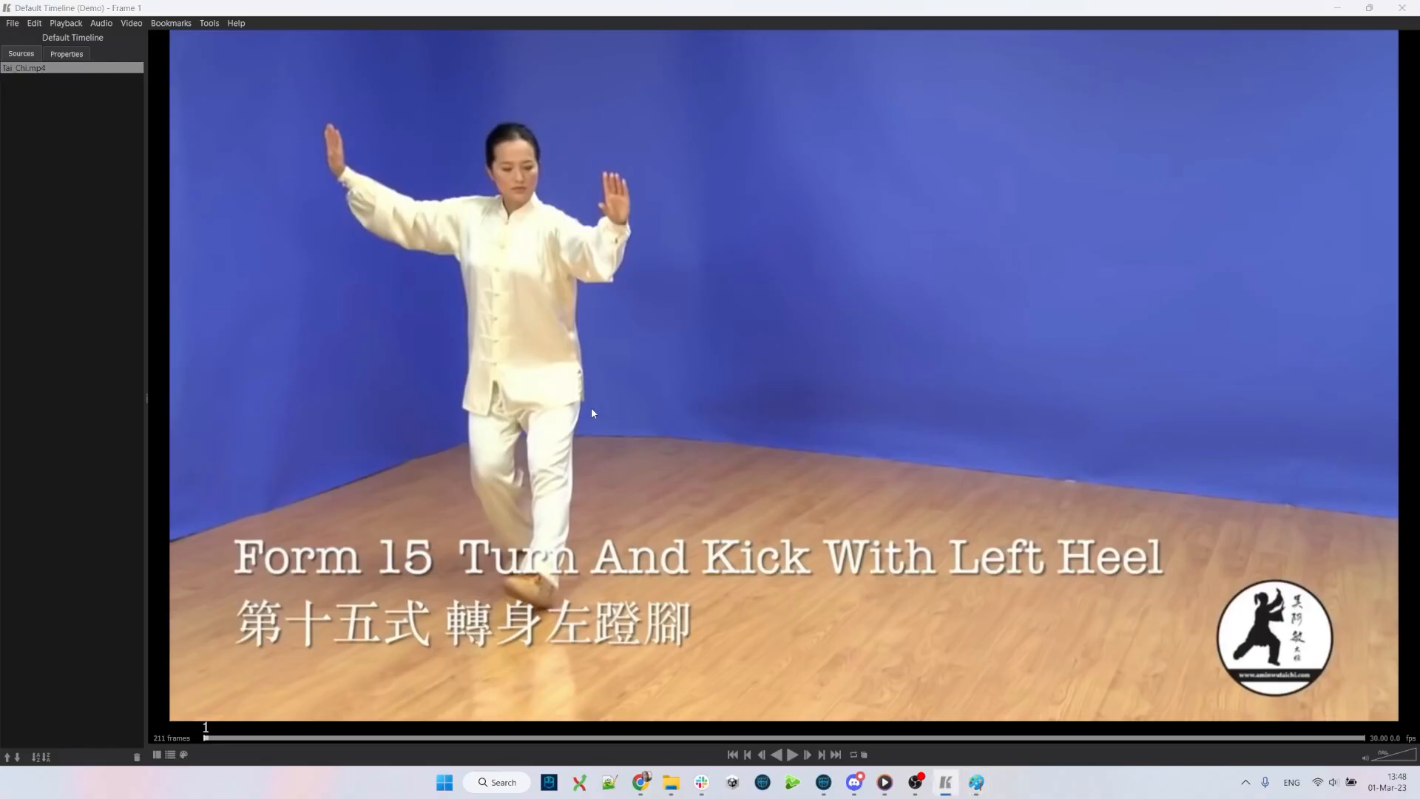
{"action": "key", "text": "alt+Tab"}
{"action": "left_click_drag", "start_coordinate": [428, 356], "coordinate": [493, 400]}
- Sketch the bent left arm and its raised hand over the mannequin, checking them against the reference video
{"action": "key", "text": "alt+Tab"}
{"action": "key", "text": "alt+Tab"}
{"action": "left_click_drag", "start_coordinate": [581, 409], "coordinate": [630, 400]}
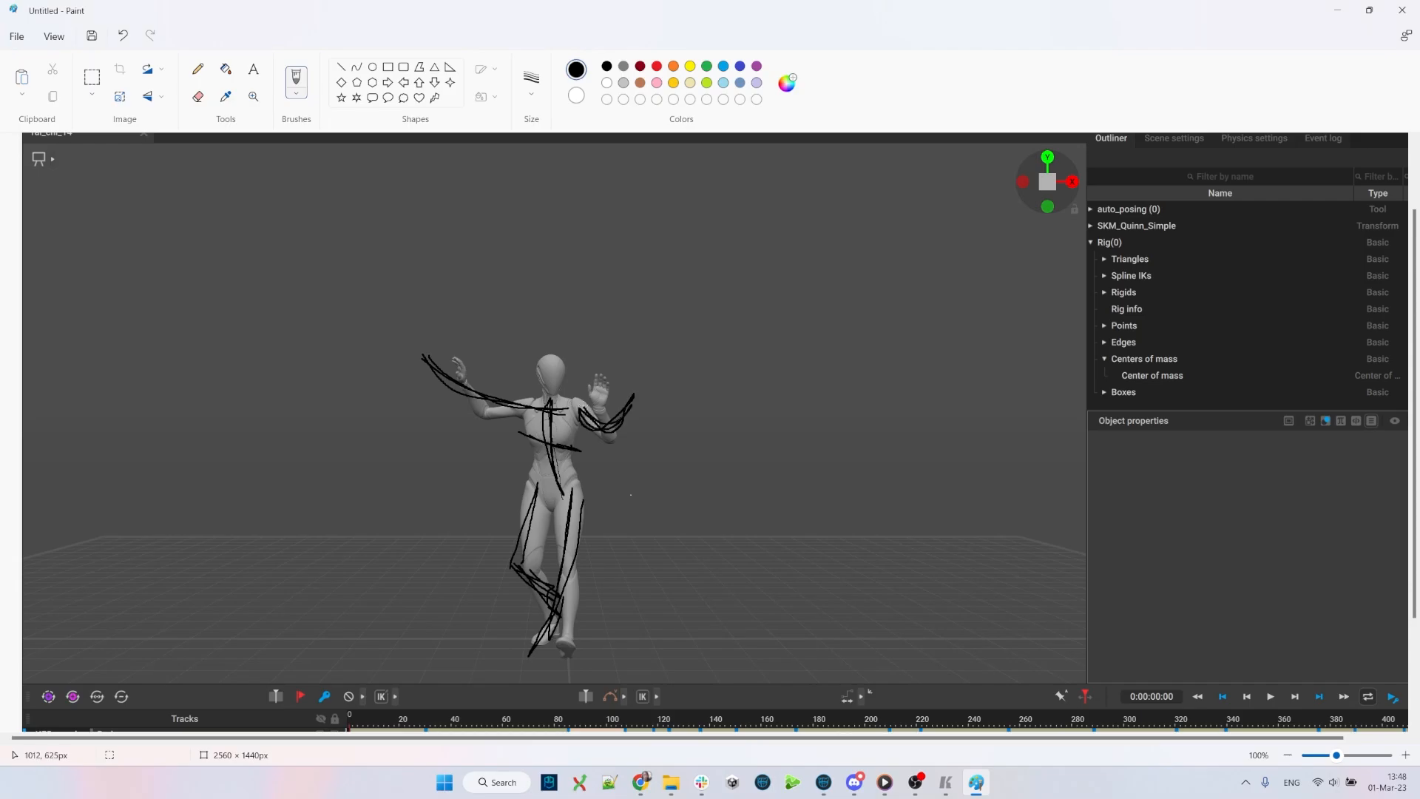
{"action": "key", "text": "alt+Tab"}
{"action": "key", "text": "alt+Tab"}
{"action": "key", "text": "alt+Tab"}
{"action": "key", "text": "alt+Tab"}
{"action": "left_click_drag", "start_coordinate": [625, 394], "coordinate": [643, 368]}
- Sketch an oval for the raised right hand, outline the head and draw a horizontal arrow above it
{"action": "key", "text": "alt+Tab"}
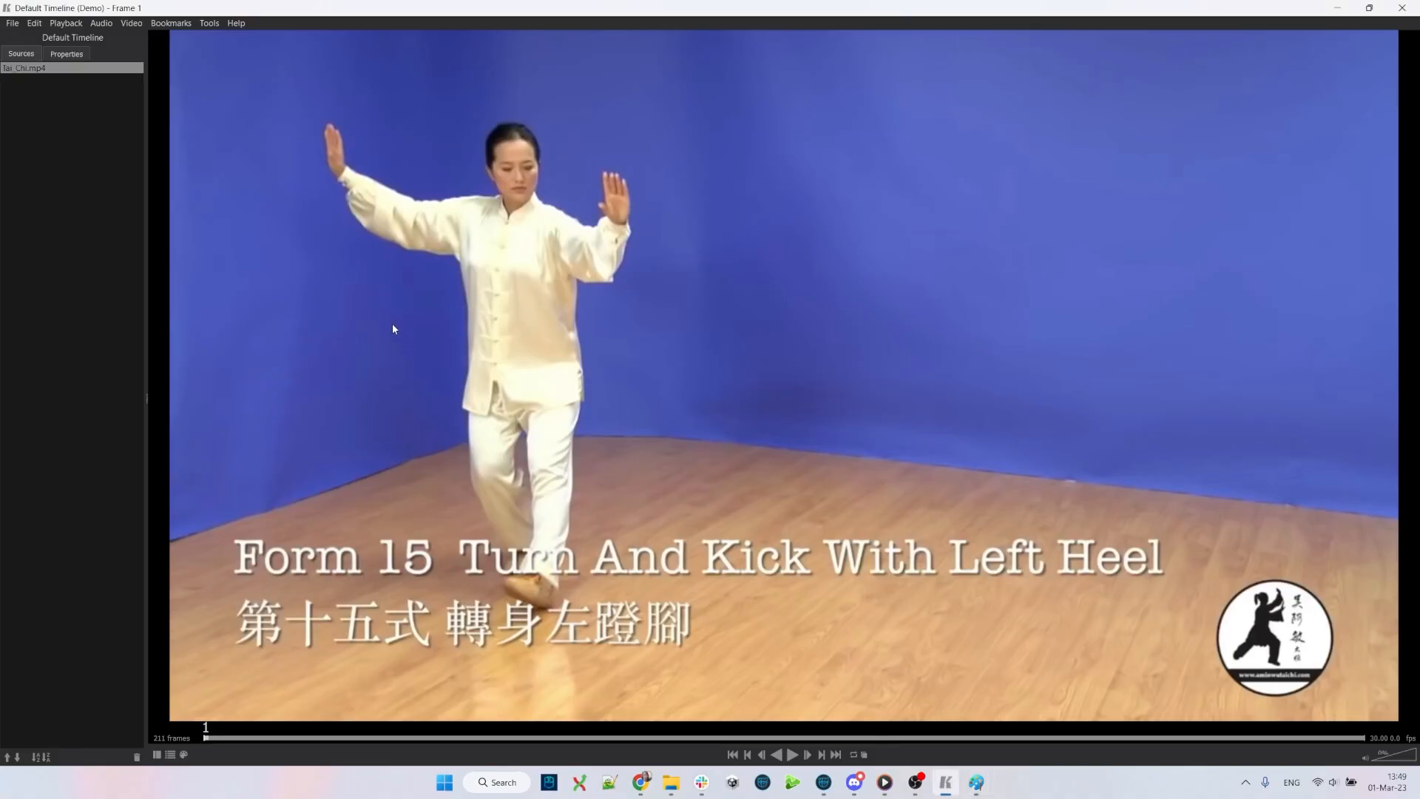
{"action": "key", "text": "alt+Tab"}
{"action": "left_click_drag", "start_coordinate": [418, 329], "coordinate": [432, 361]}
{"action": "key", "text": "alt+Tab"}
{"action": "key", "text": "alt+Tab"}
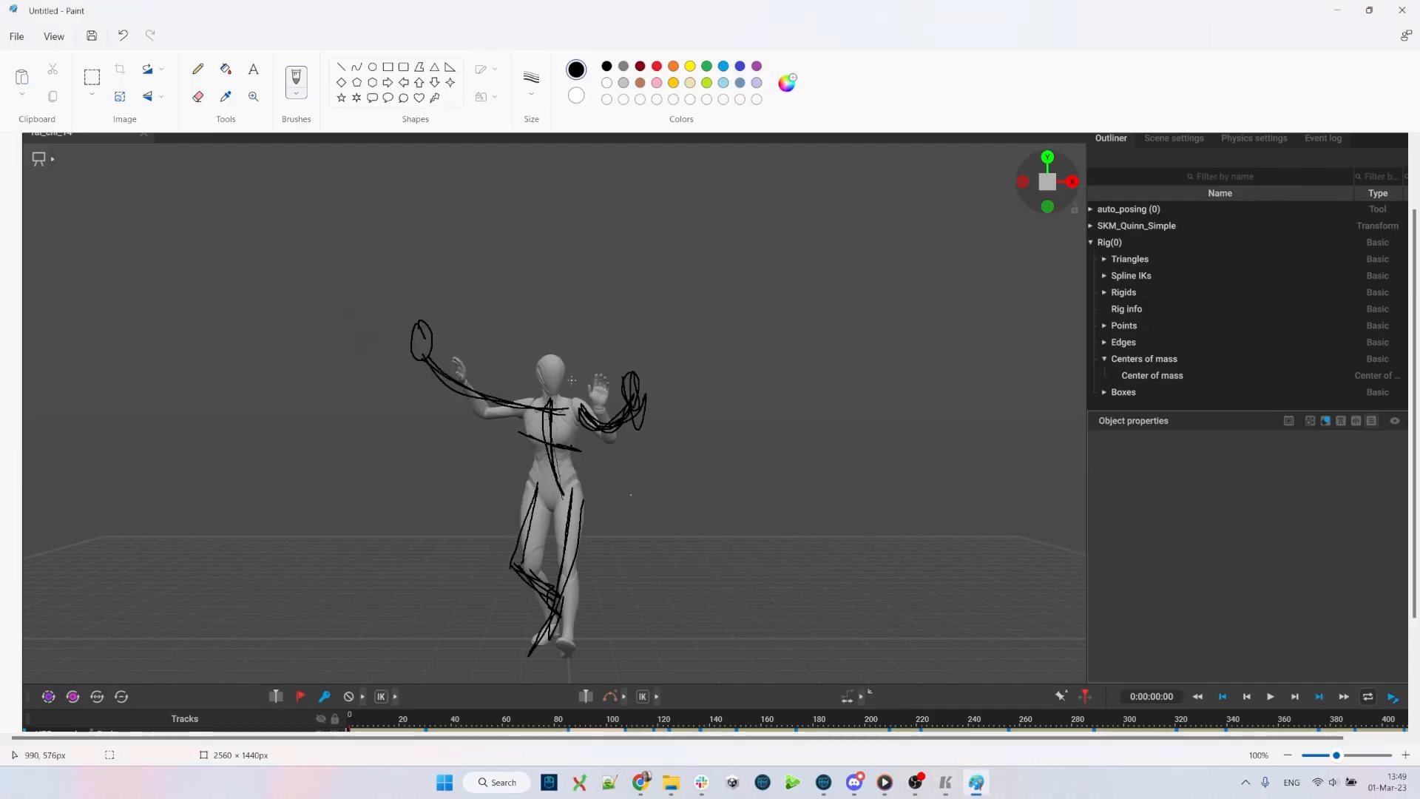
{"action": "key", "text": "alt+Tab"}
{"action": "key", "text": "alt+Tab"}
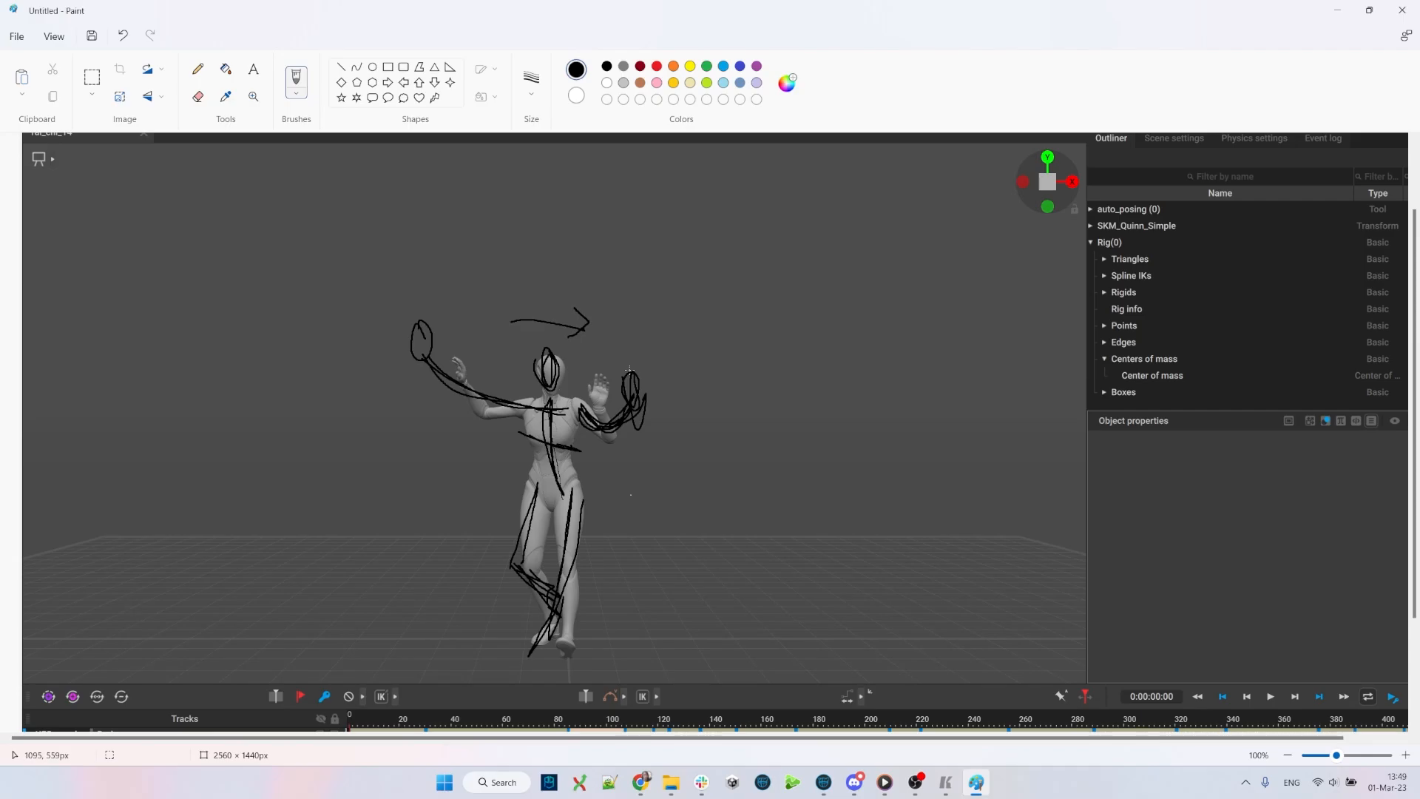
- Switch to Cascadeur and shift the pelvis with the upper body sideways at frame 30 to match reference frame 17
{"action": "key", "text": "alt+Tab"}
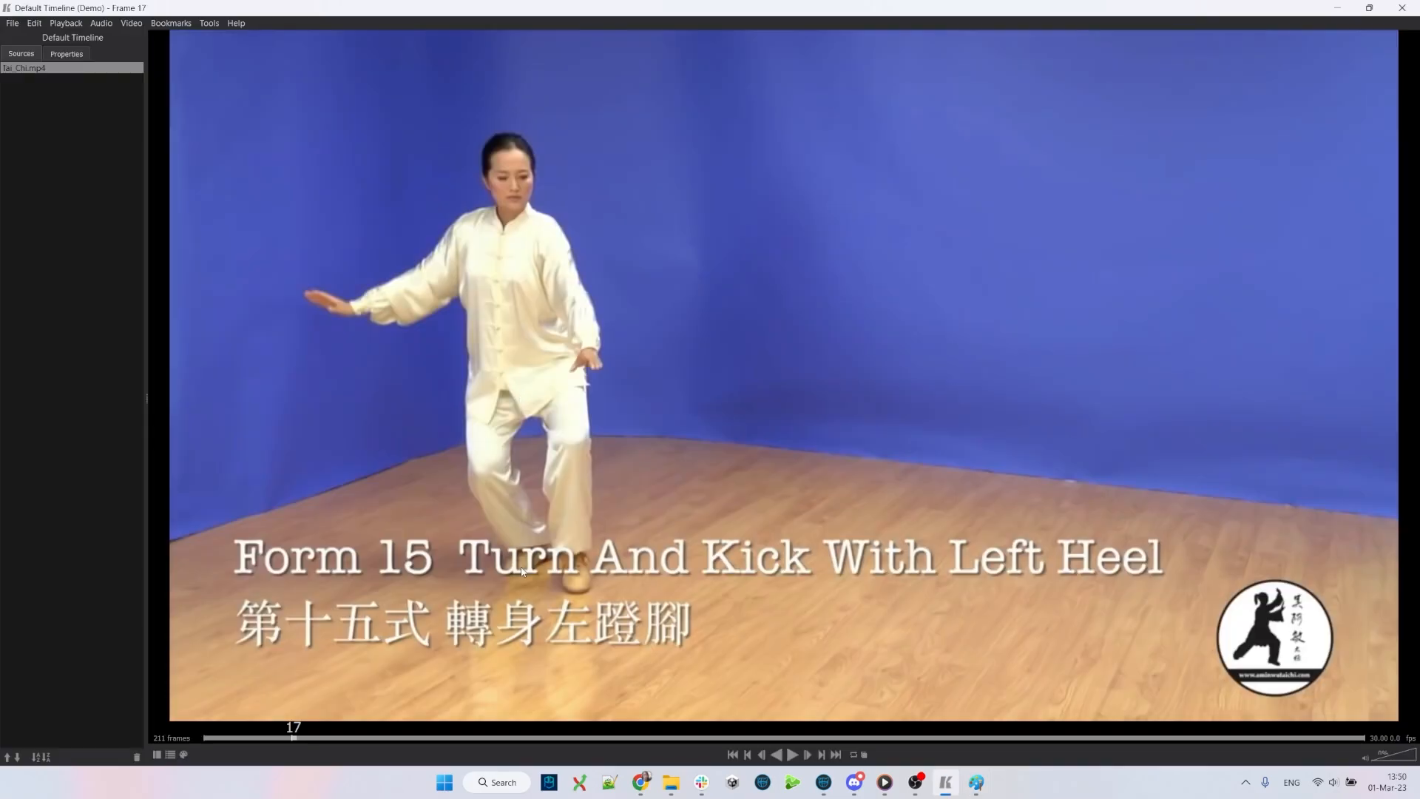
{"action": "key", "text": "alt+Tab"}
{"action": "double_click", "coordinate": [517, 441]}
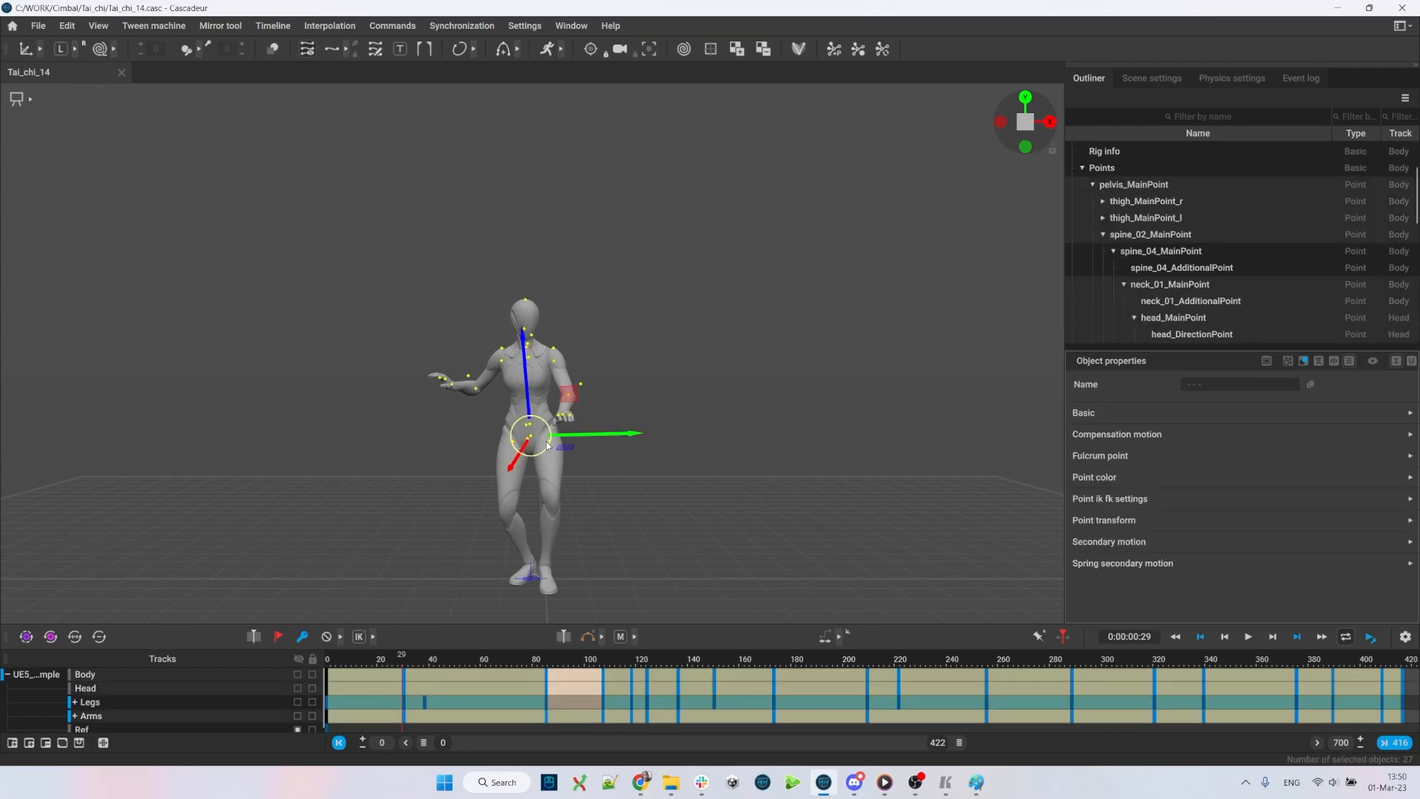
{"action": "key", "text": "alt+Tab"}
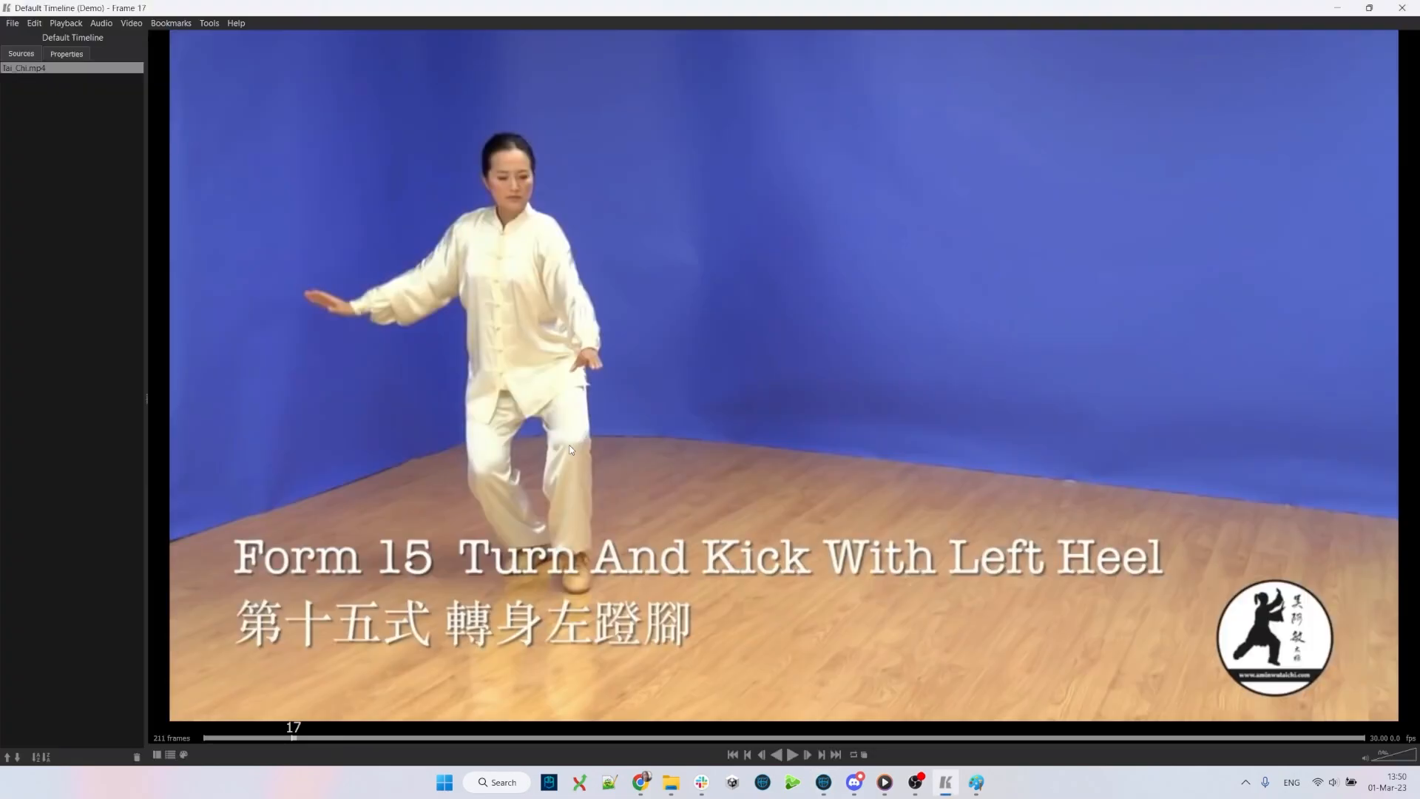
{"action": "key", "text": "alt+Tab"}
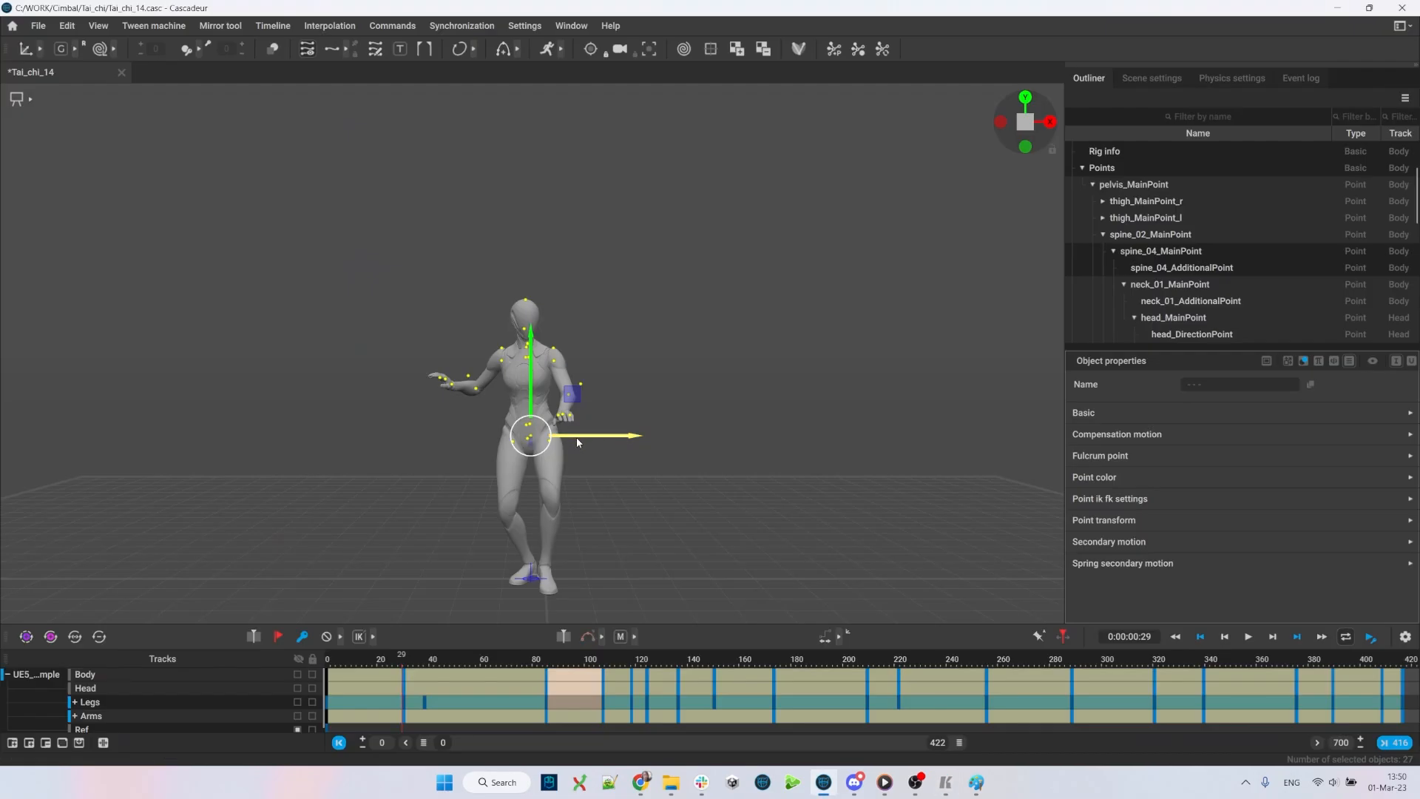
{"action": "key", "text": "alt+Tab"}
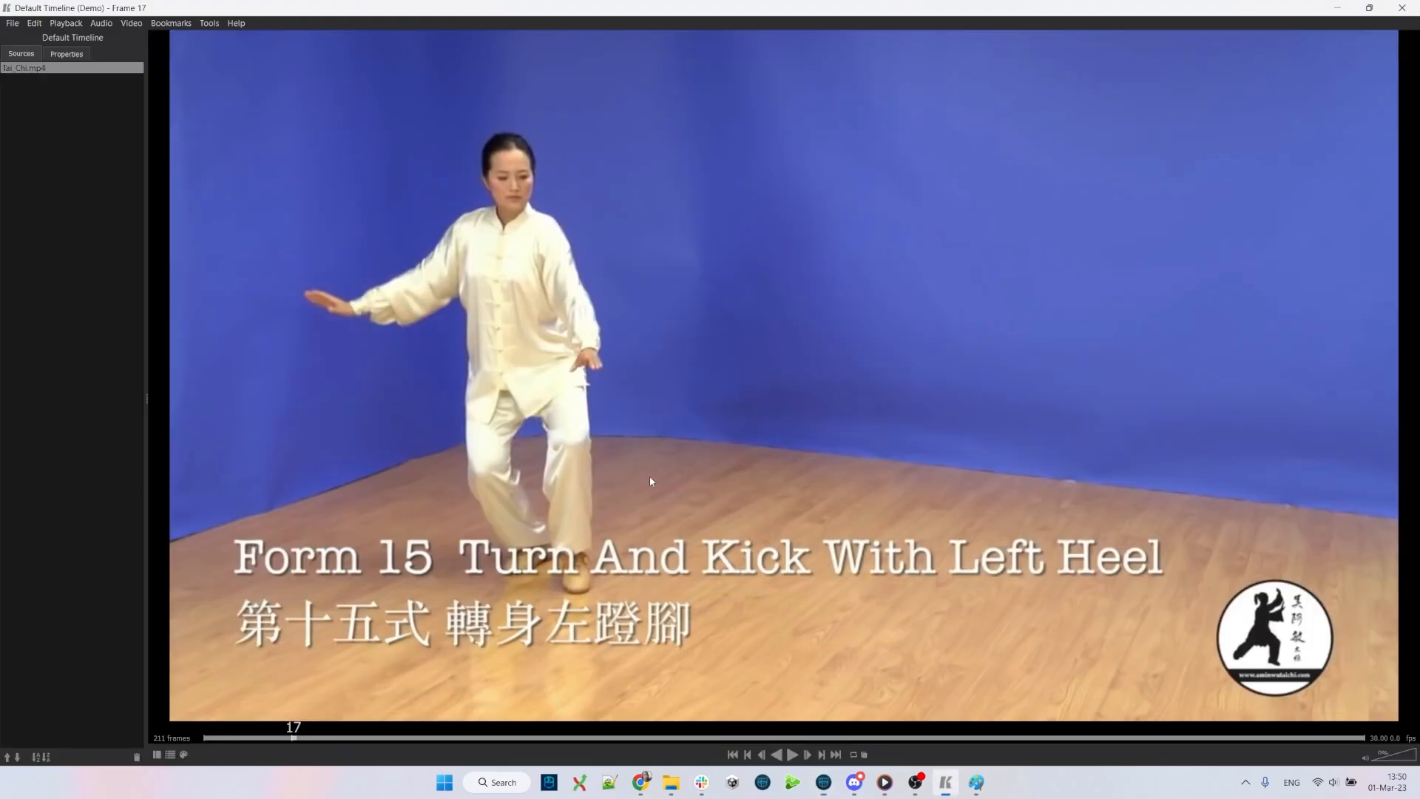
{"action": "key", "text": "alt+Tab"}
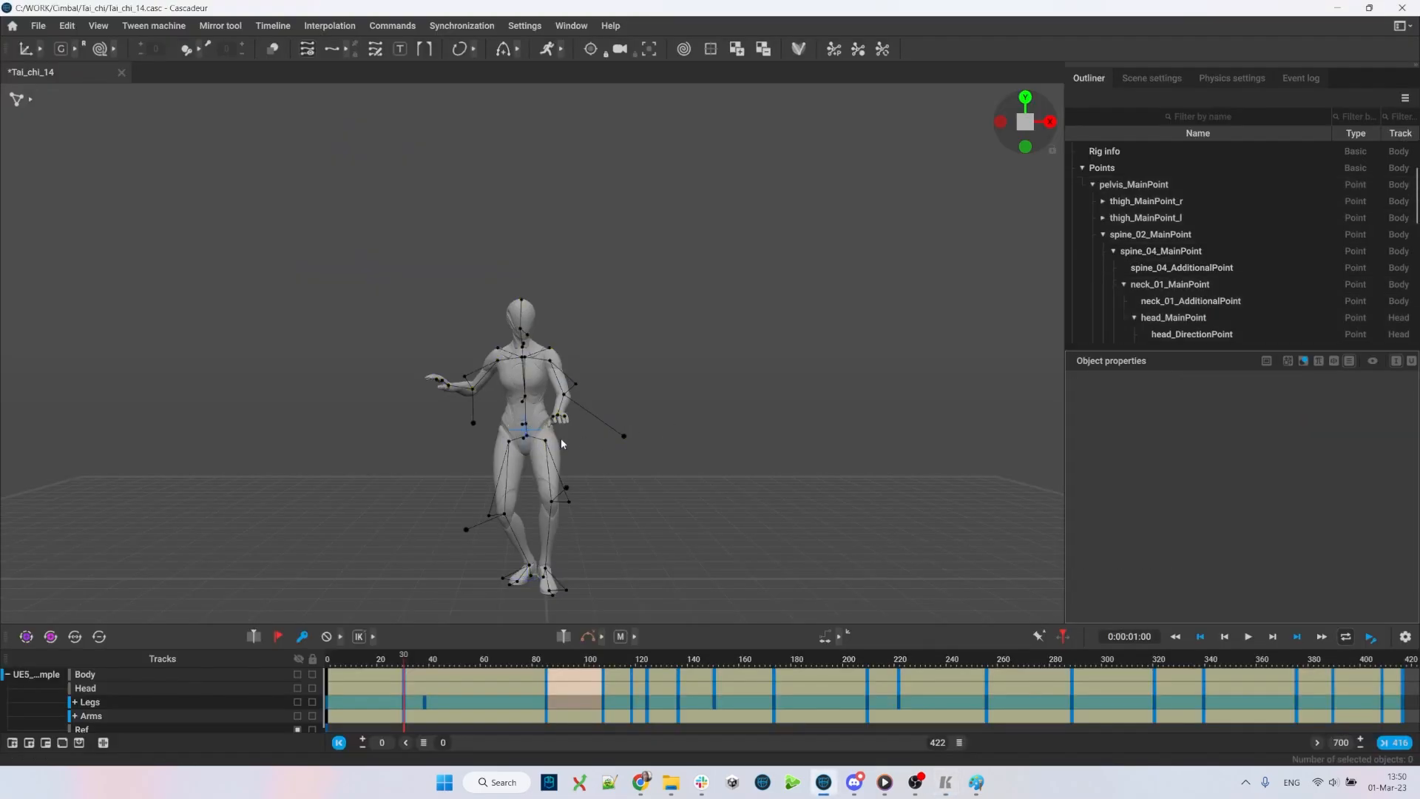
{"action": "left_click_drag", "start_coordinate": [557, 438], "coordinate": [554, 440]}
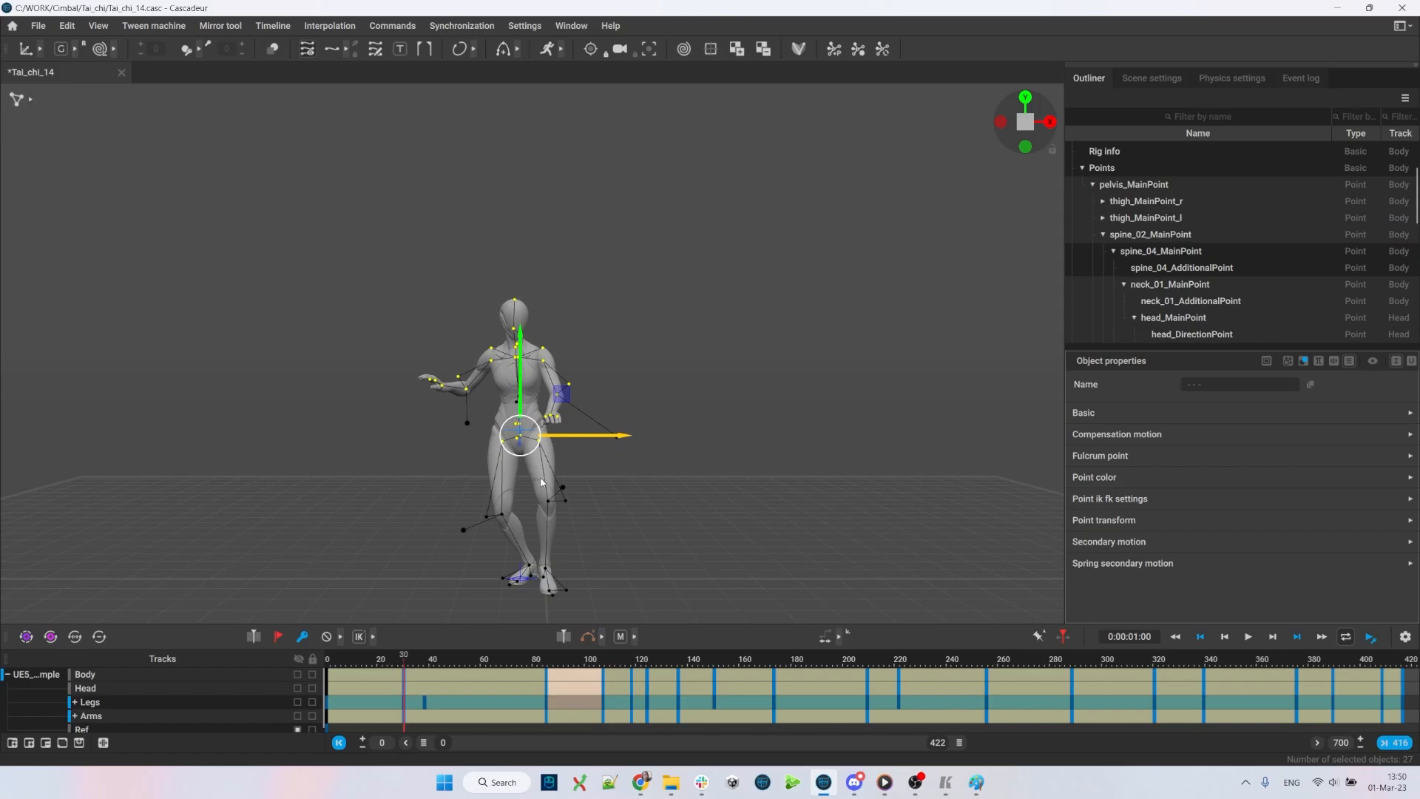
{"action": "left_click", "coordinate": [461, 528]}
- Switch to Paint and trace the pelvis, both legs, the feet and the torso over the reference performer
{"action": "key", "text": "alt+Tab"}
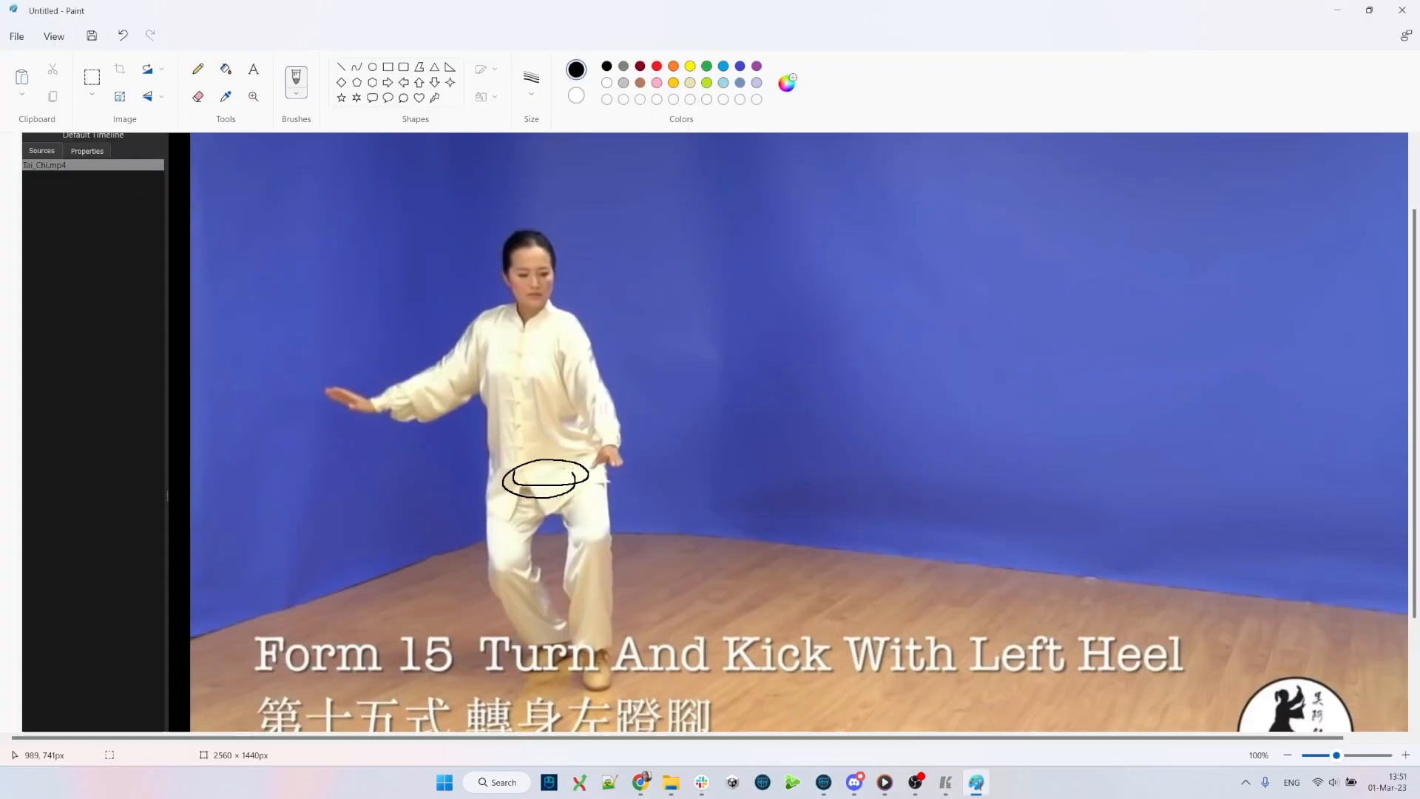
{"action": "left_click_drag", "start_coordinate": [588, 477], "coordinate": [539, 460]}
{"action": "mouse_move", "coordinate": [509, 552]}
{"action": "left_mouse_down"}
{"action": "mouse_move", "coordinate": [544, 507]}
{"action": "mouse_move", "coordinate": [512, 582]}
{"action": "mouse_move", "coordinate": [531, 568]}
{"action": "mouse_move", "coordinate": [562, 630]}
{"action": "left_mouse_up"}
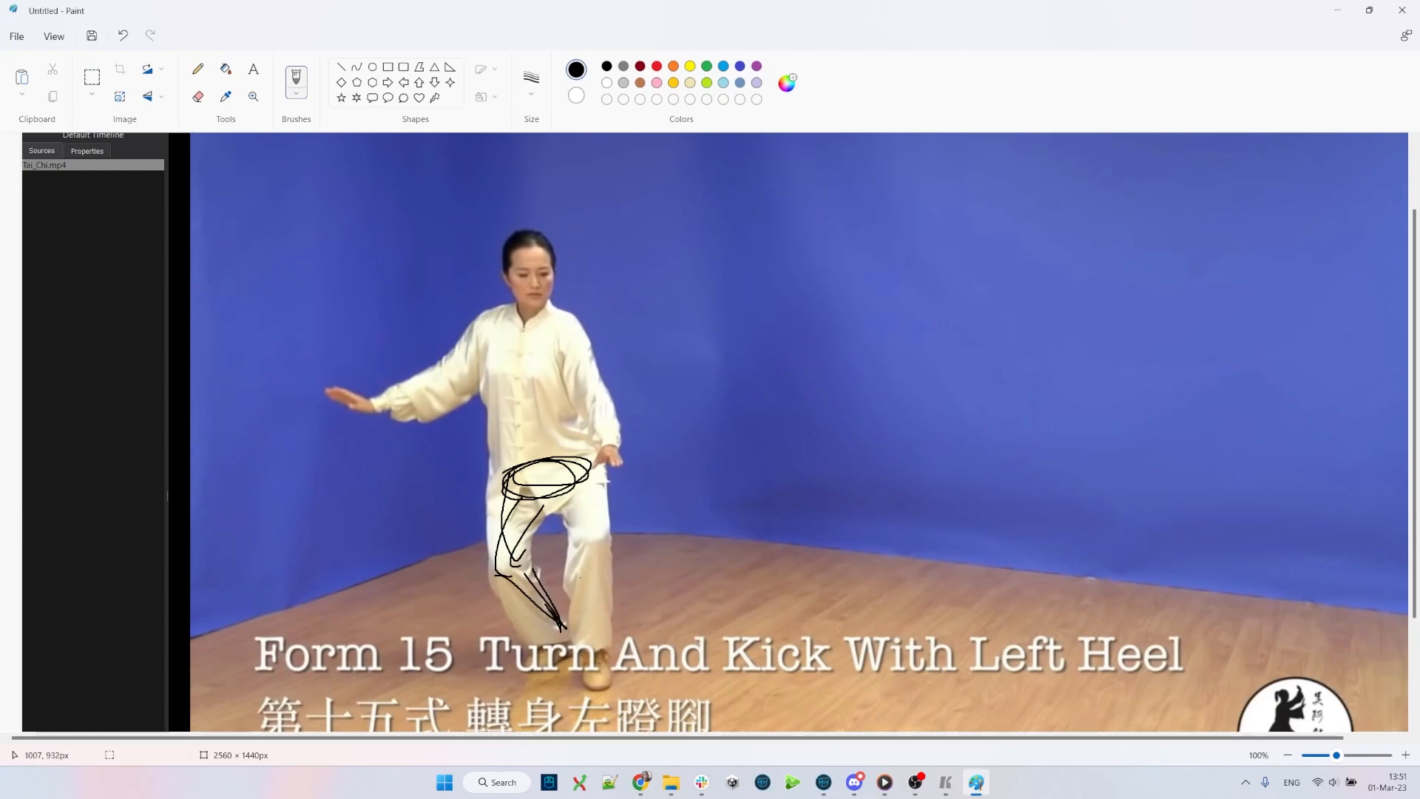
{"action": "left_click_drag", "start_coordinate": [613, 481], "coordinate": [594, 655]}
{"action": "left_click_drag", "start_coordinate": [608, 552], "coordinate": [601, 645]}
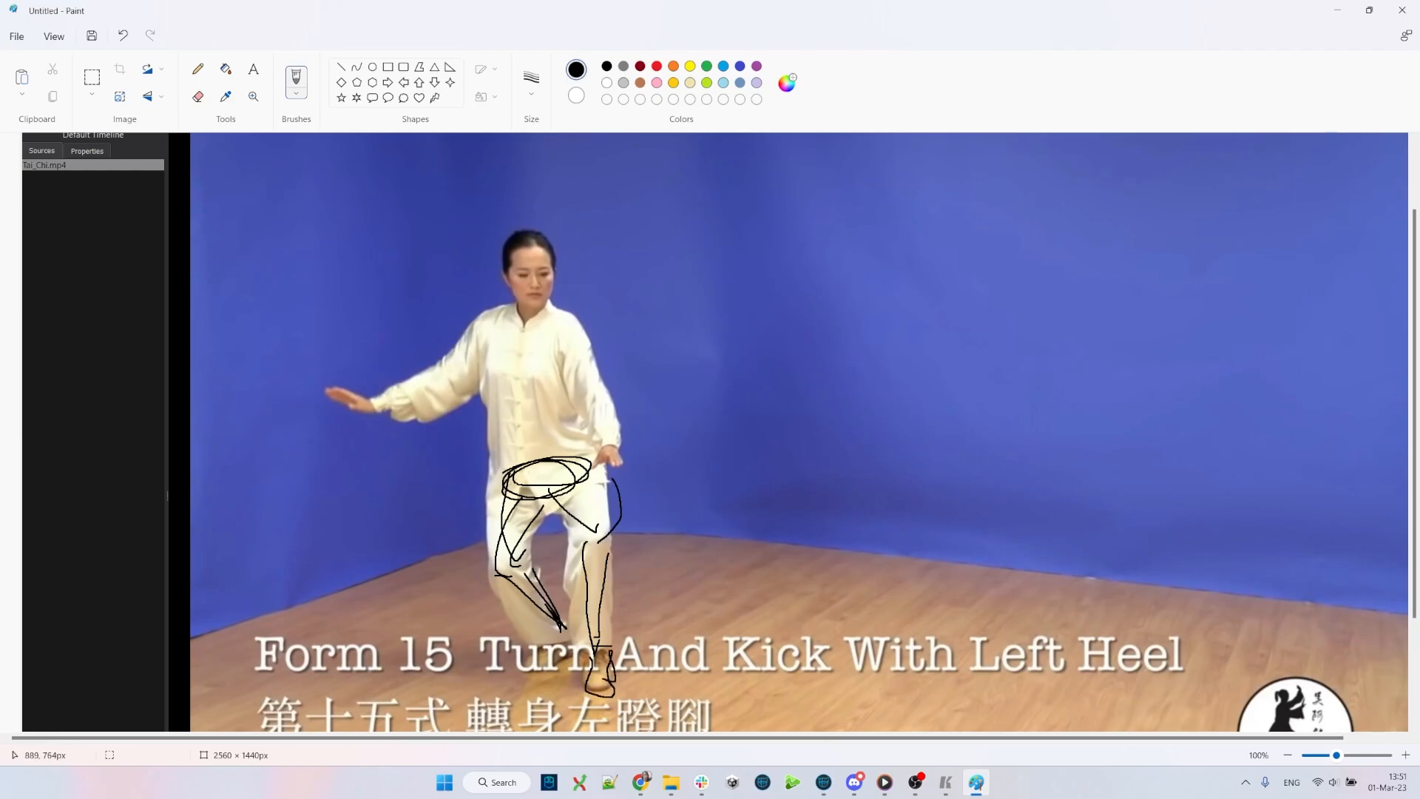
{"action": "mouse_move", "coordinate": [508, 507]}
{"action": "left_mouse_down"}
{"action": "mouse_move", "coordinate": [549, 640]}
{"action": "mouse_move", "coordinate": [523, 664]}
{"action": "left_mouse_up"}
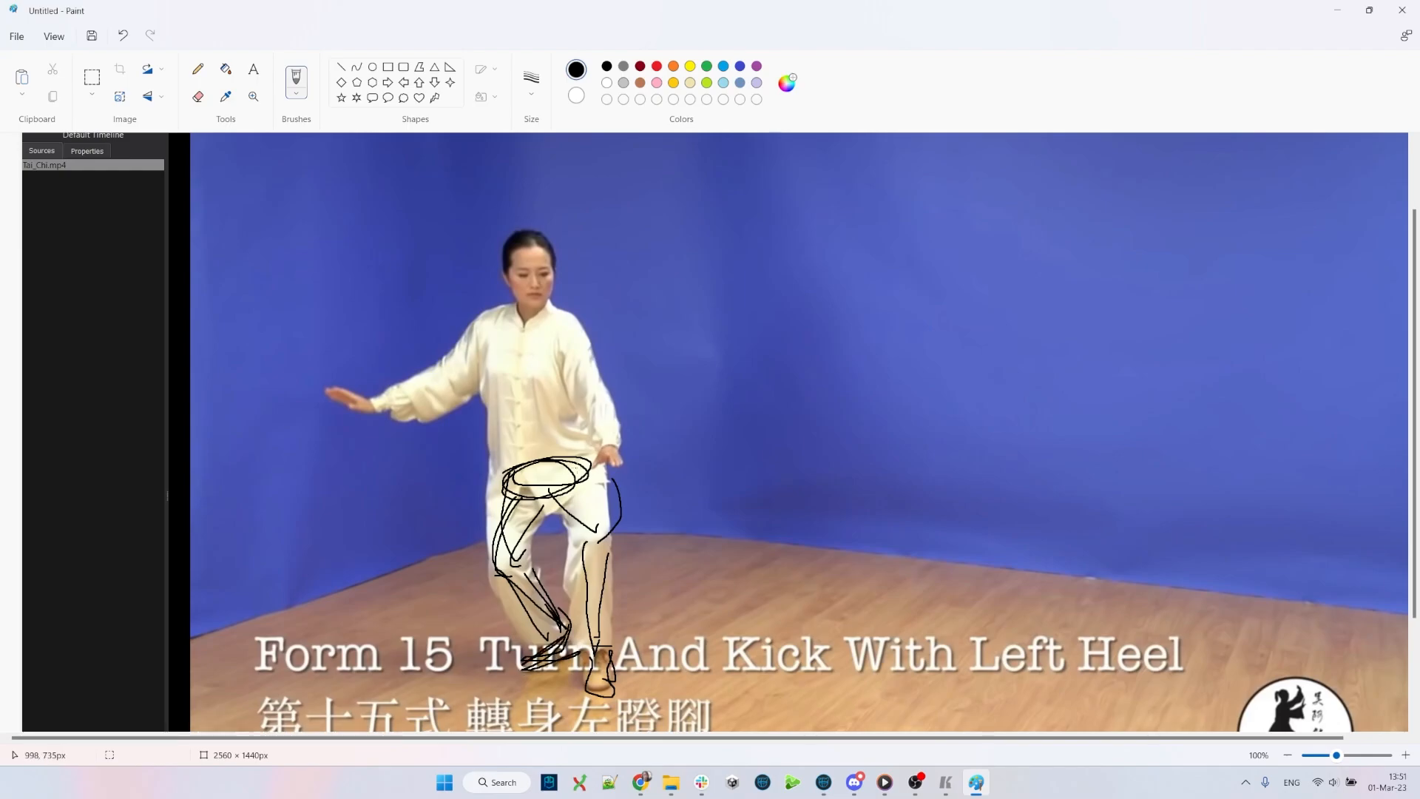
{"action": "mouse_move", "coordinate": [577, 452]}
{"action": "left_mouse_down"}
{"action": "mouse_move", "coordinate": [549, 346]}
{"action": "mouse_move", "coordinate": [586, 465]}
{"action": "mouse_move", "coordinate": [493, 389]}
{"action": "mouse_move", "coordinate": [483, 337]}
{"action": "left_mouse_up"}
- Return to Cascadeur and rotate the pelvis together with the upper body to match the traced hip tilt
{"action": "key", "text": "alt+Tab"}
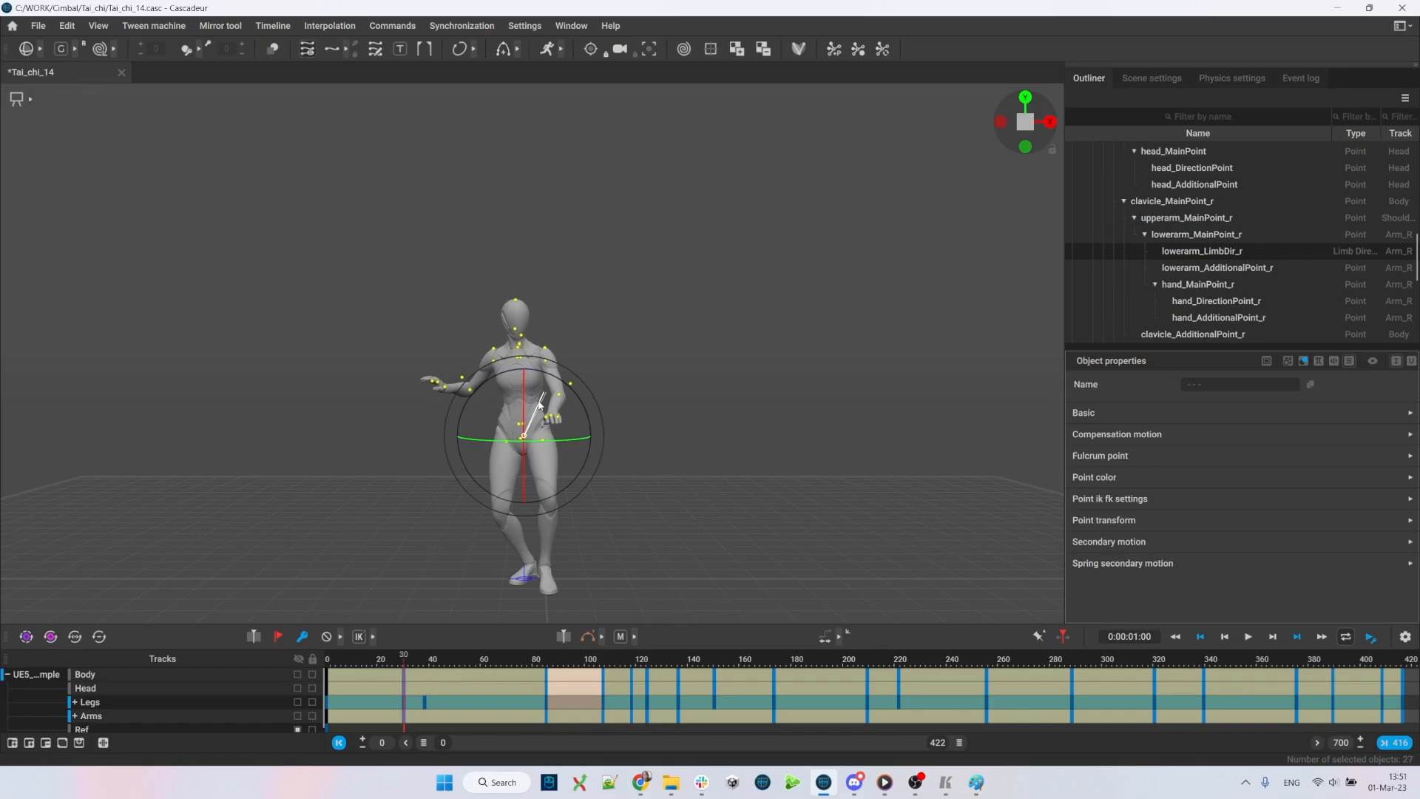
{"action": "left_click", "coordinate": [667, 353]}
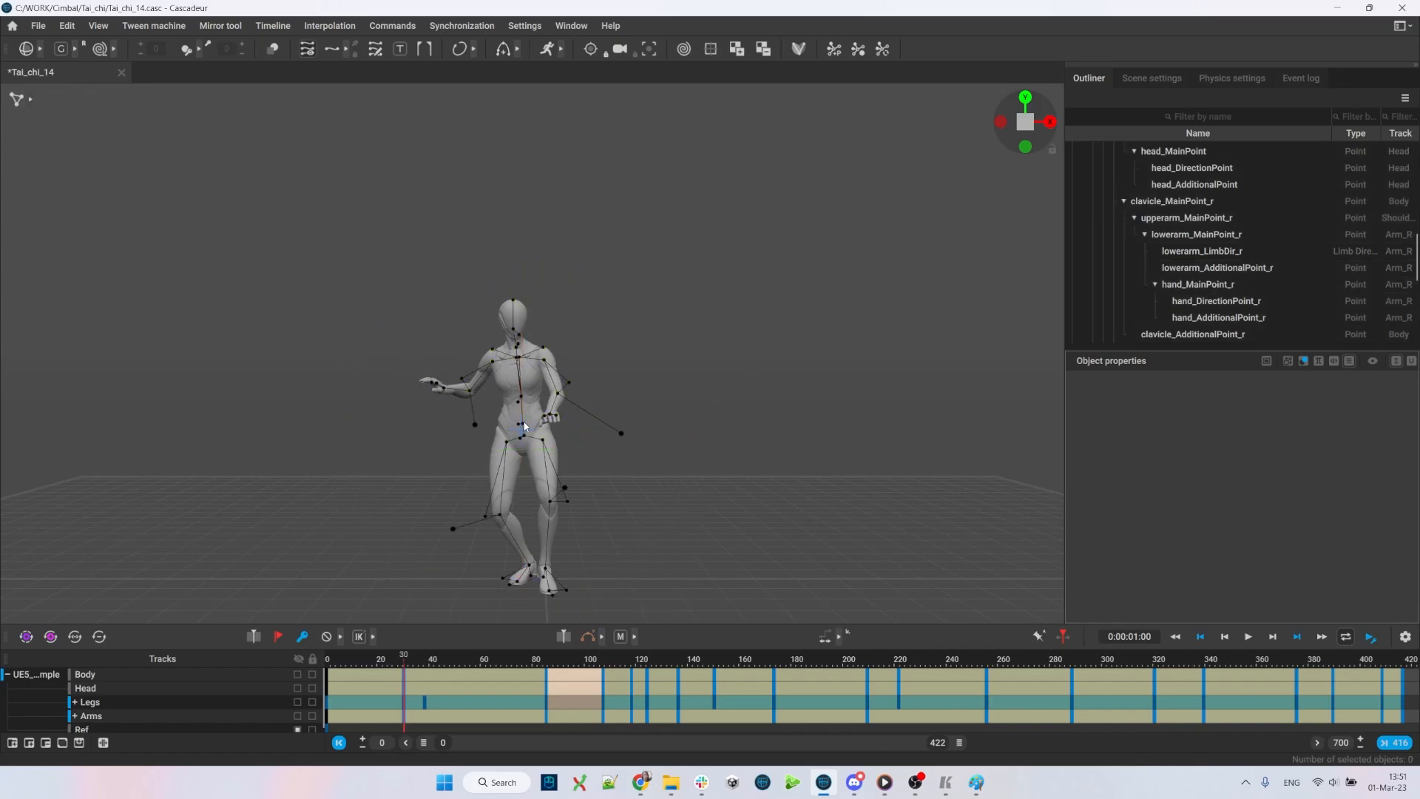
{"action": "double_click", "coordinate": [522, 424]}
{"action": "mouse_move", "coordinate": [576, 355]}
{"action": "left_mouse_down"}
{"action": "mouse_move", "coordinate": [558, 341]}
{"action": "mouse_move", "coordinate": [562, 305]}
{"action": "mouse_move", "coordinate": [588, 292]}
{"action": "mouse_move", "coordinate": [579, 333]}
{"action": "left_mouse_up"}
{"action": "left_click", "coordinate": [626, 343]}
- Adjust the spine and left shoulder rotation to match the performer's upper body in the reference video
{"action": "double_click", "coordinate": [518, 398]}
{"action": "key", "text": "alt+Tab"}
{"action": "key", "text": "alt+Tab"}
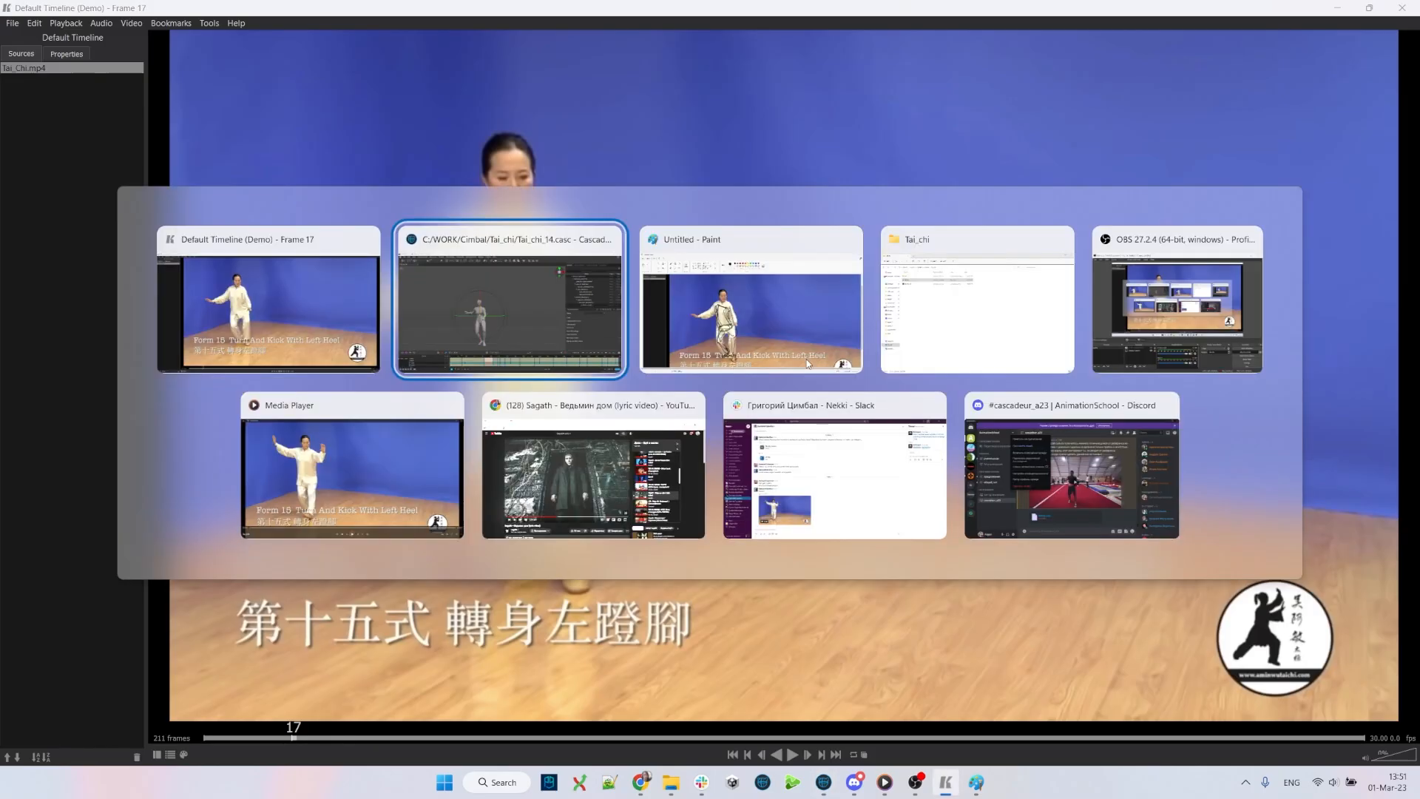
{"action": "left_click", "coordinate": [544, 364]}
{"action": "double_click", "coordinate": [543, 364]}
{"action": "left_click_drag", "start_coordinate": [571, 447], "coordinate": [605, 448]}
- Select the right hand's points and move the hand outward and slightly down, comparing it with the reference video
{"action": "key", "text": "q"}
{"action": "left_click_drag", "start_coordinate": [374, 358], "coordinate": [455, 404]}
{"action": "key", "text": "y"}
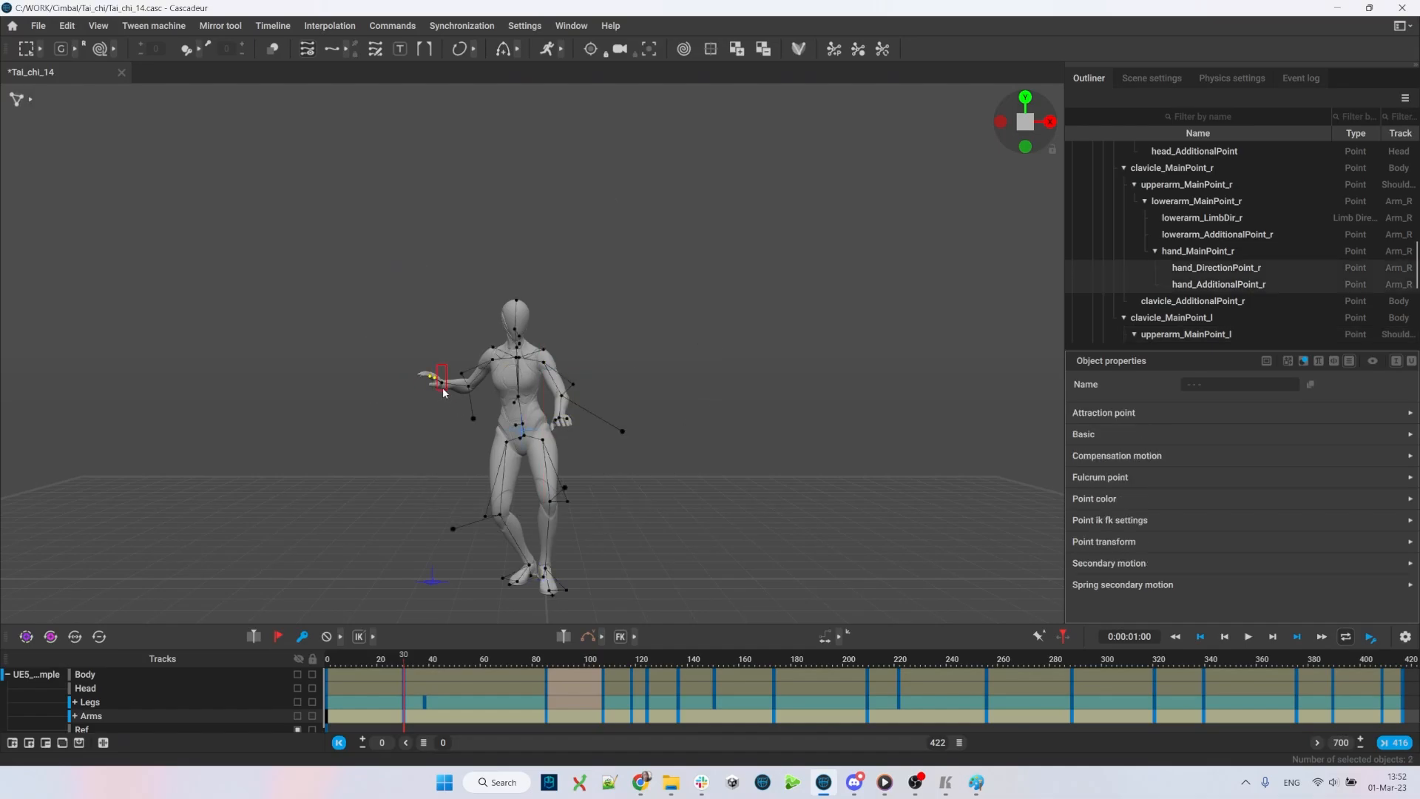
{"action": "key", "text": "y"}
{"action": "key", "text": "w"}
{"action": "key", "text": "alt+Tab"}
{"action": "key", "text": "alt+Tab"}
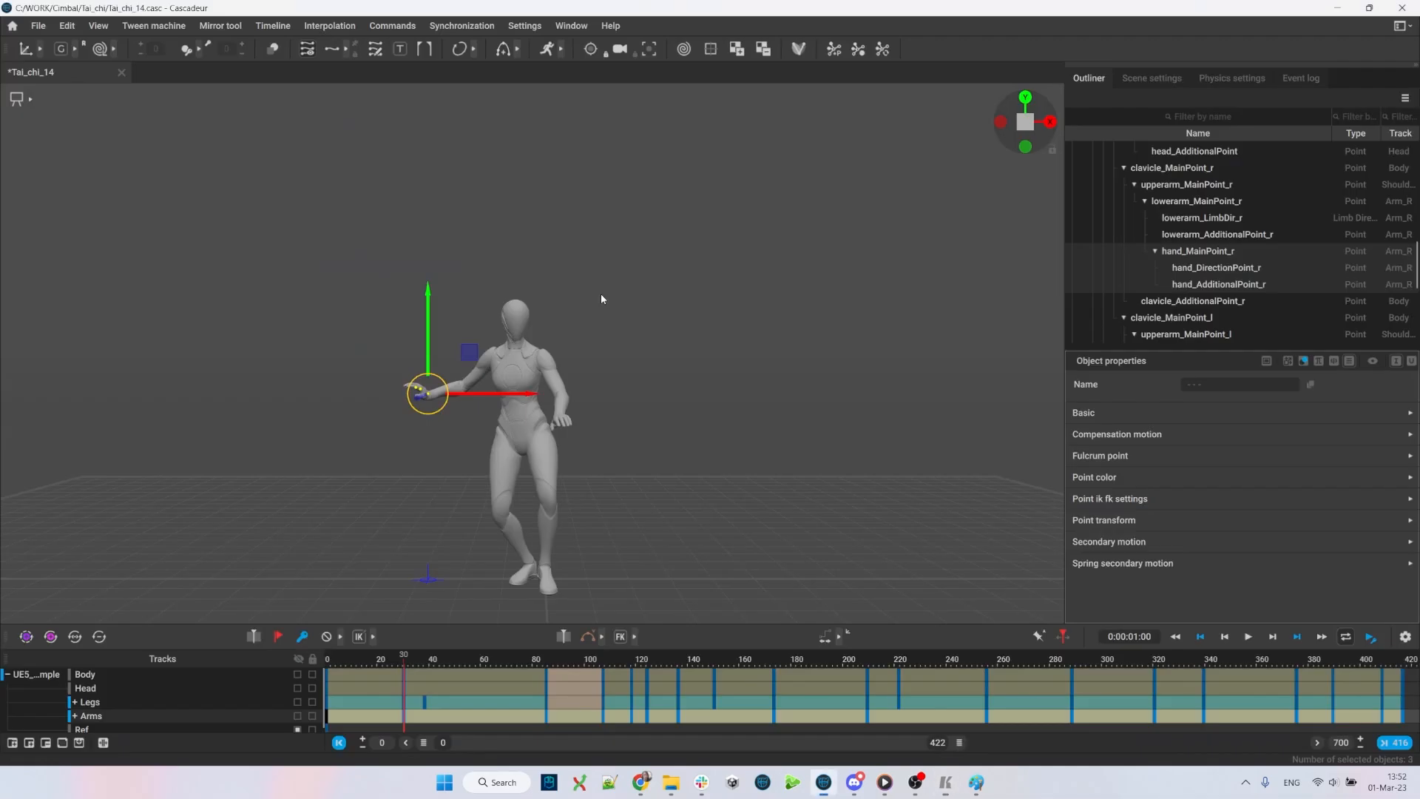
- Rotate the character's head at frame 30 to match the performer's head direction
{"action": "key", "text": "y"}
{"action": "double_click", "coordinate": [515, 328]}
{"action": "key", "text": "e"}
{"action": "key", "text": "y"}
{"action": "middle_click_drag", "start_coordinate": [467, 258], "coordinate": [430, 282]}
{"action": "middle_click_drag", "start_coordinate": [520, 332], "coordinate": [559, 367]}
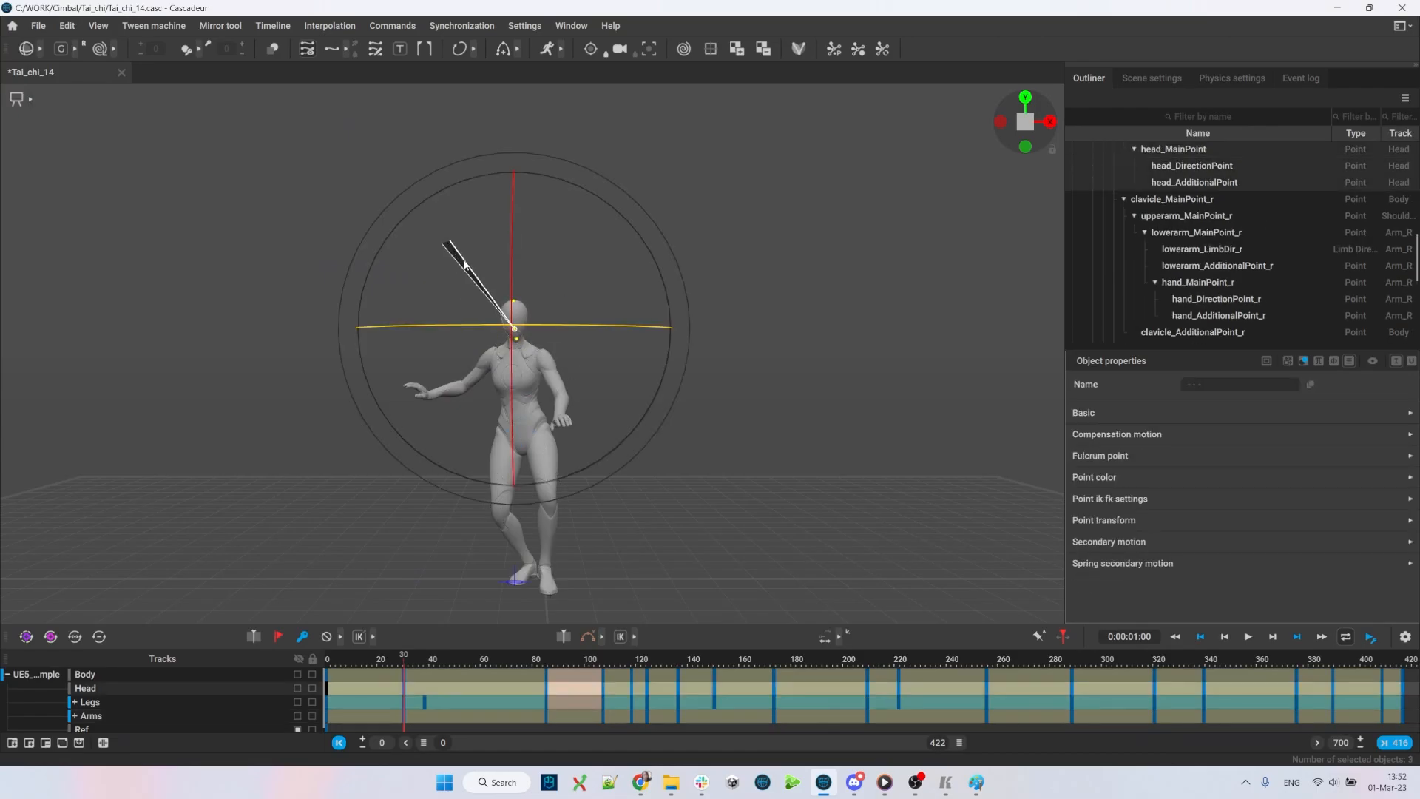
- Rotate the right shoulder from the back view to lower the extended right arm
{"action": "key", "text": "y"}
{"action": "right_click_drag", "start_coordinate": [831, 309], "coordinate": [881, 454]}
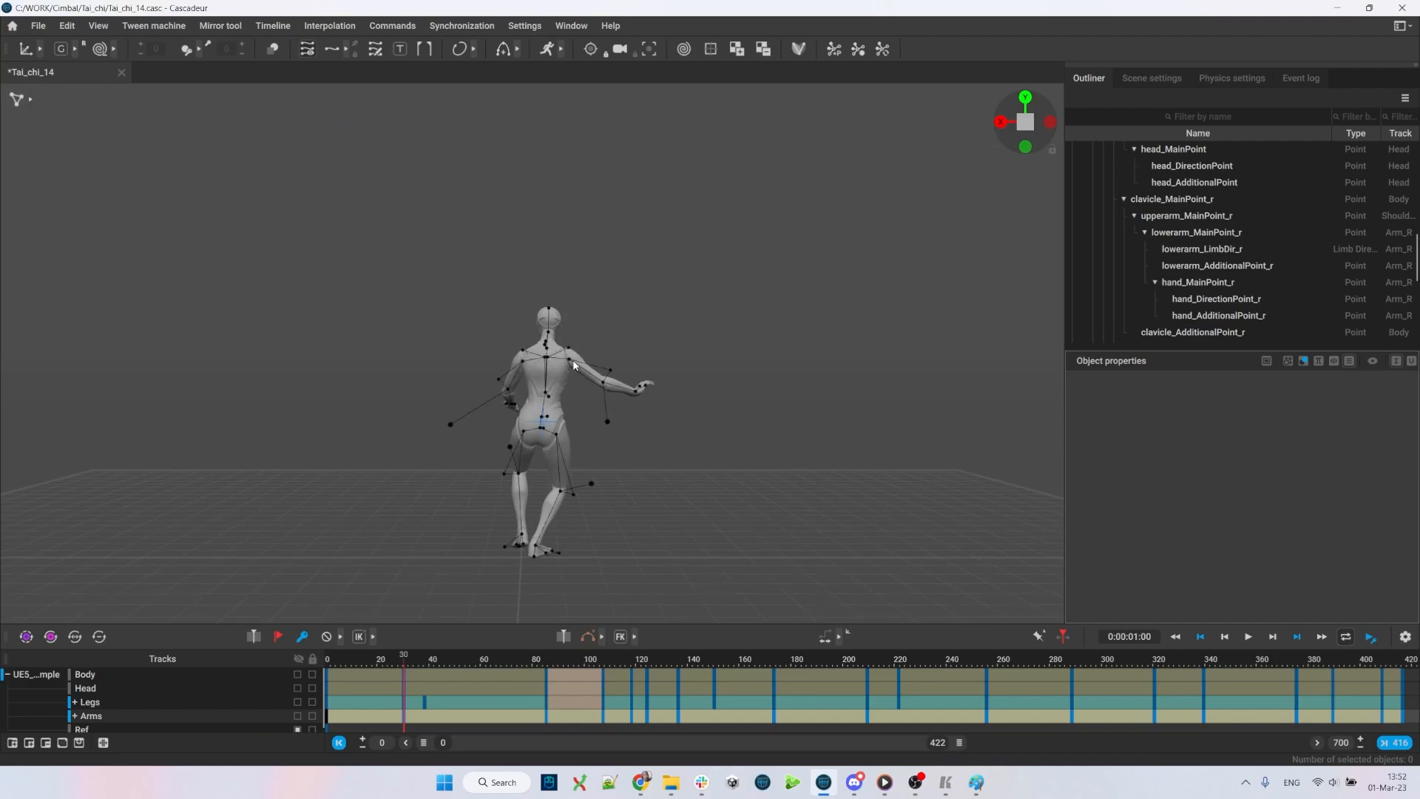
{"action": "double_click", "coordinate": [574, 365]}
{"action": "key", "text": "e"}
{"action": "key", "text": "y"}
{"action": "left_click_drag", "start_coordinate": [744, 346], "coordinate": [743, 385]}
{"action": "left_click", "coordinate": [850, 361]}
{"action": "right_click_drag", "start_coordinate": [851, 361], "coordinate": [562, 459]}
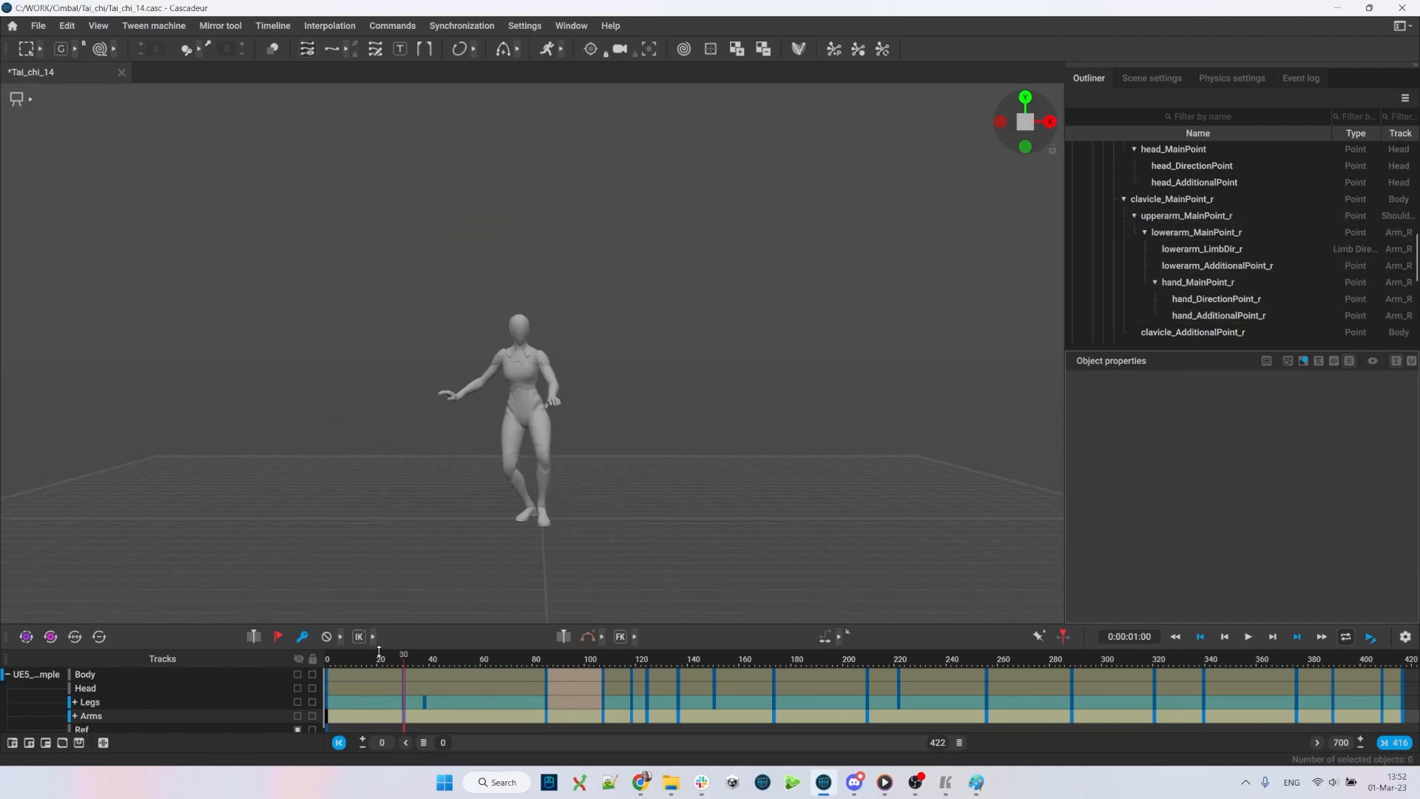
- Compare the frame 30 pose with the keyframe at frame 85, and lower the pelvis with the upper body at frame 30
{"action": "left_click", "coordinate": [405, 674]}
{"action": "key", "text": "Up"}
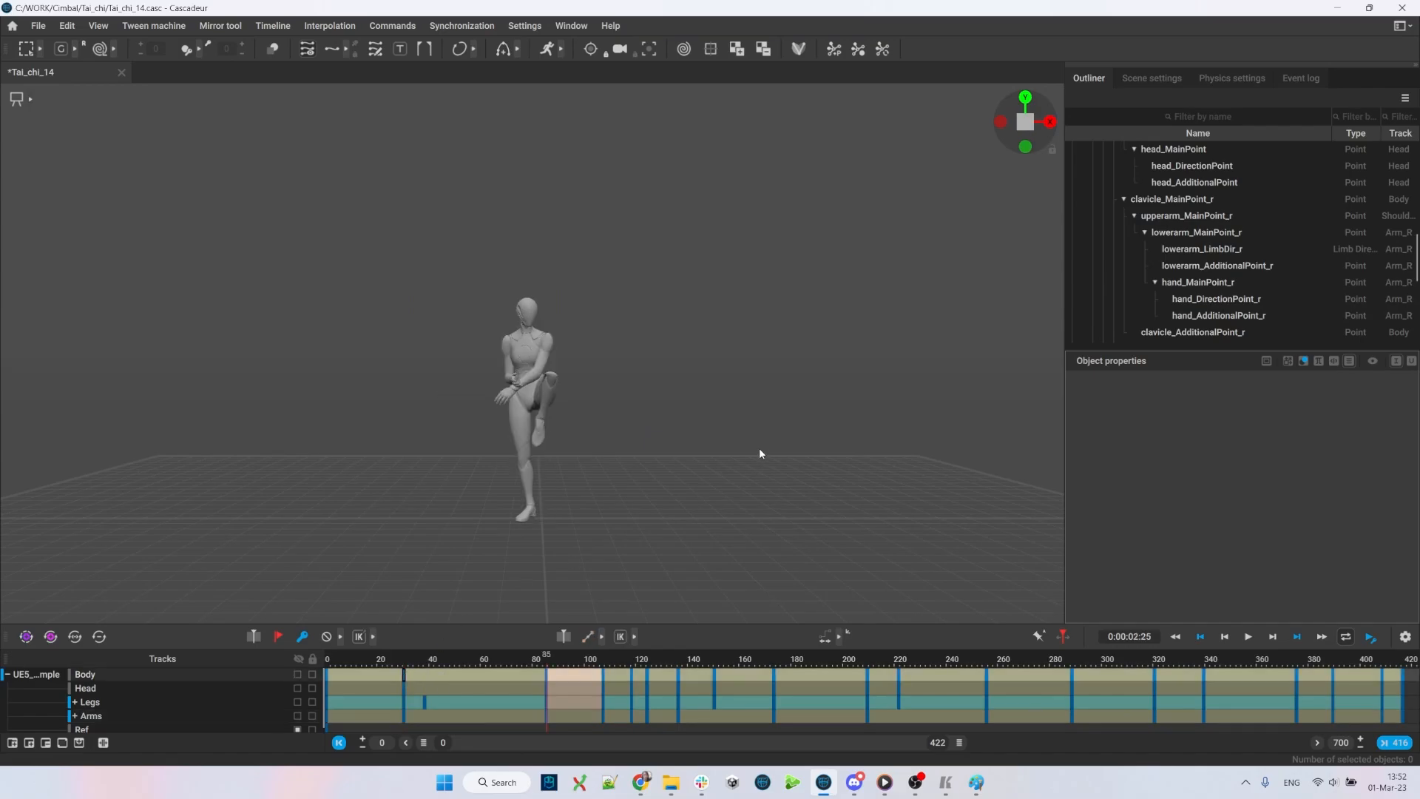
{"action": "key", "text": "Down"}
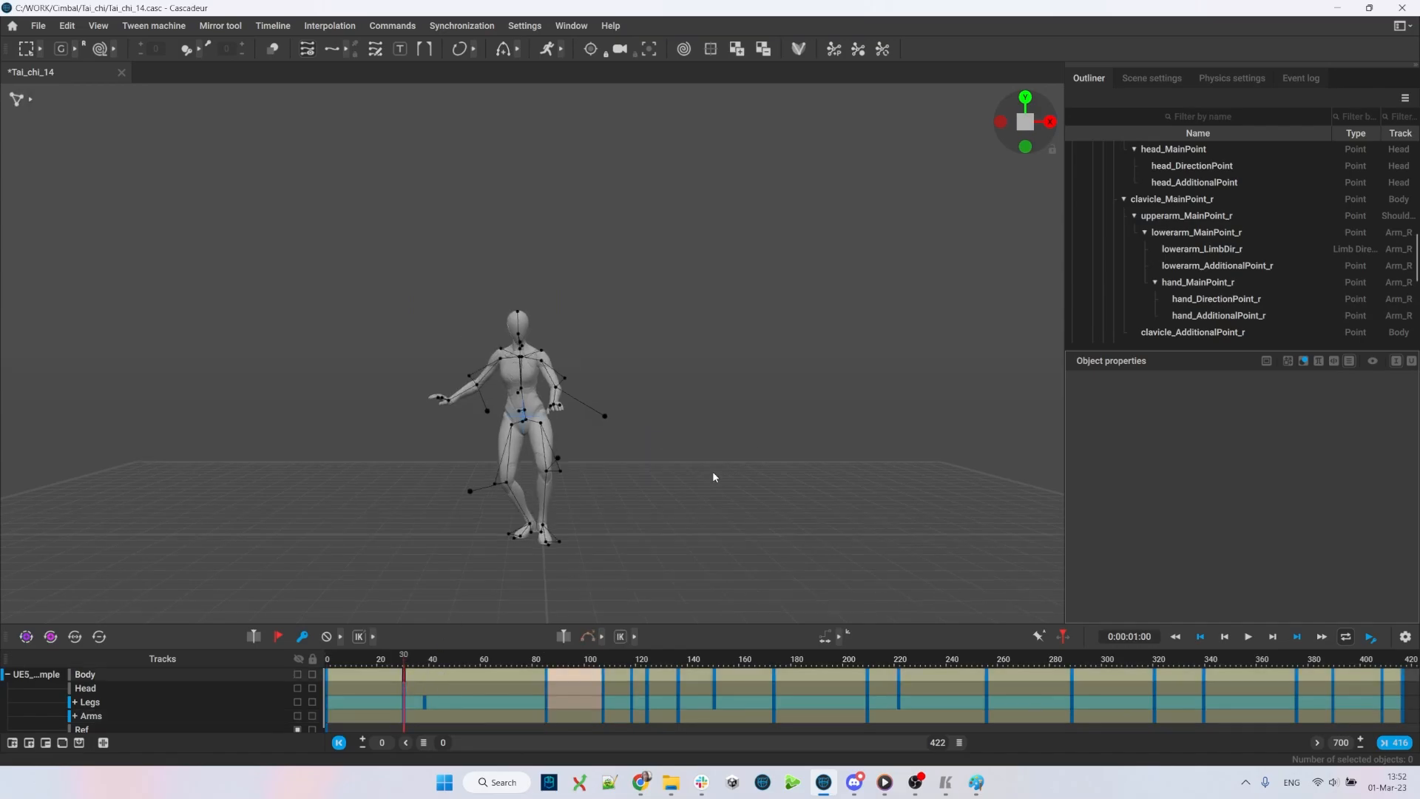
{"action": "scroll", "coordinate": [544, 403], "scroll_direction": "up", "scroll_amount": 3}
{"action": "double_click", "coordinate": [544, 403]}
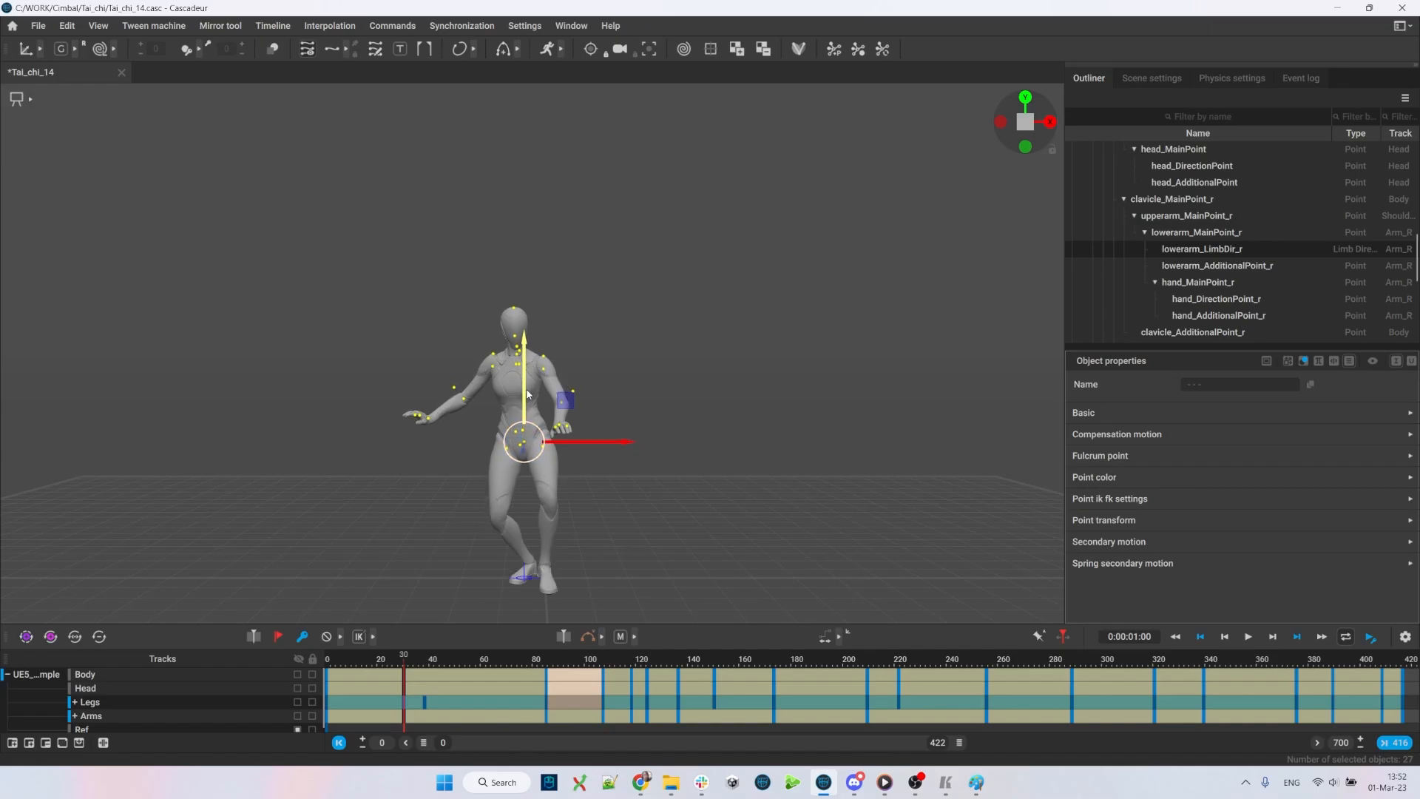
{"action": "left_click_drag", "start_coordinate": [529, 399], "coordinate": [531, 401]}
{"action": "left_click", "coordinate": [854, 476]}
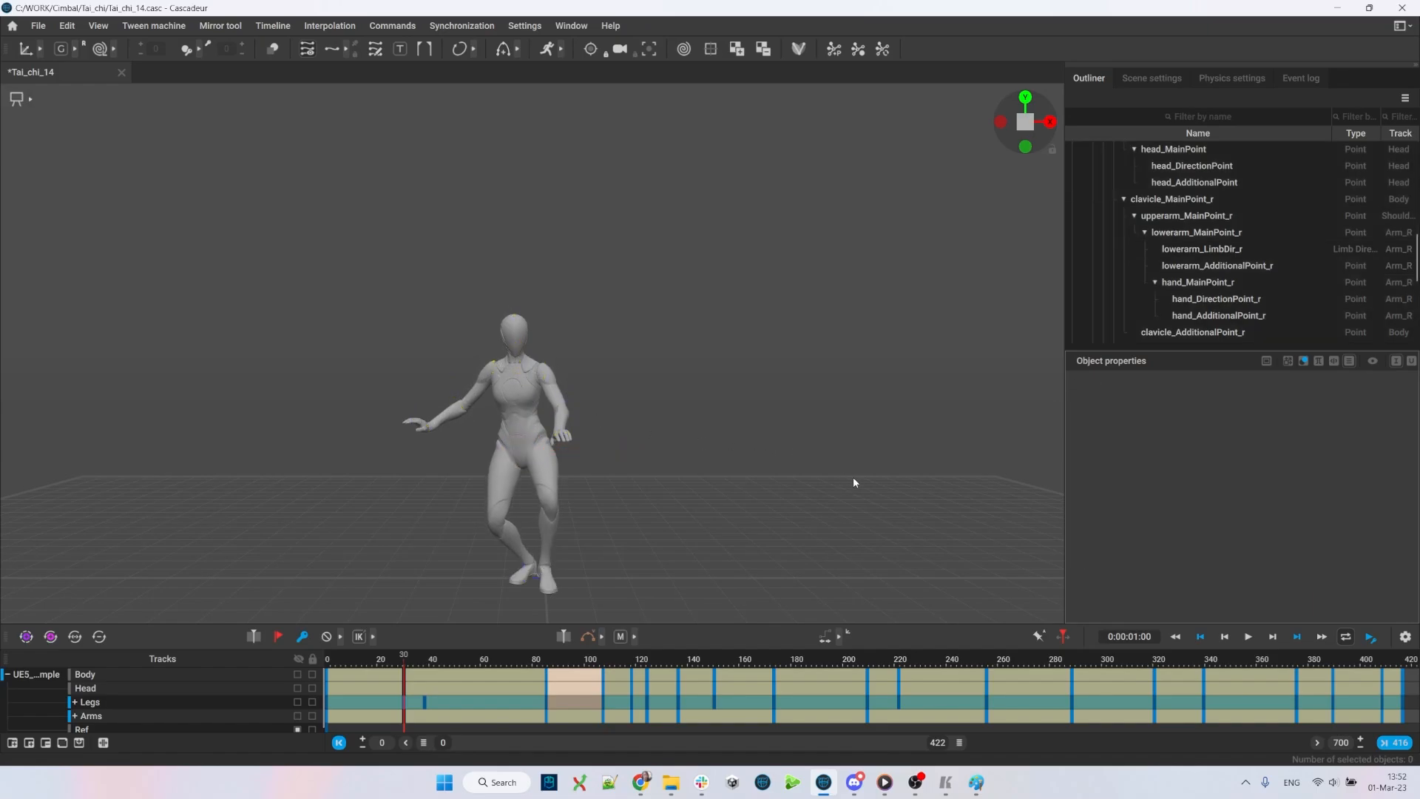
- Adjust the left foot's rotation on the floor at frame 30
{"action": "scroll", "coordinate": [592, 508], "scroll_direction": "up", "scroll_amount": 3}
{"action": "left_click", "coordinate": [589, 488]}
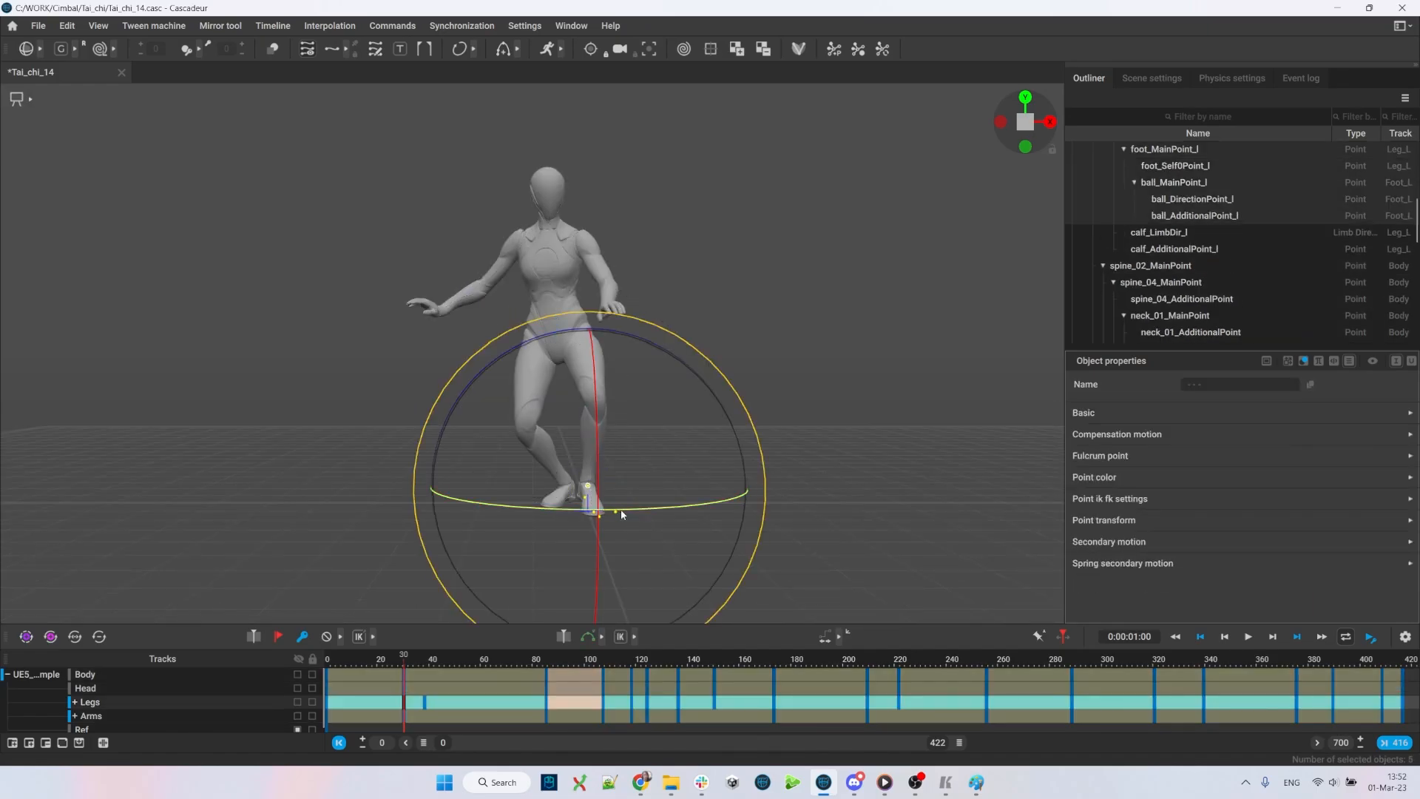
{"action": "left_click", "coordinate": [673, 491]}
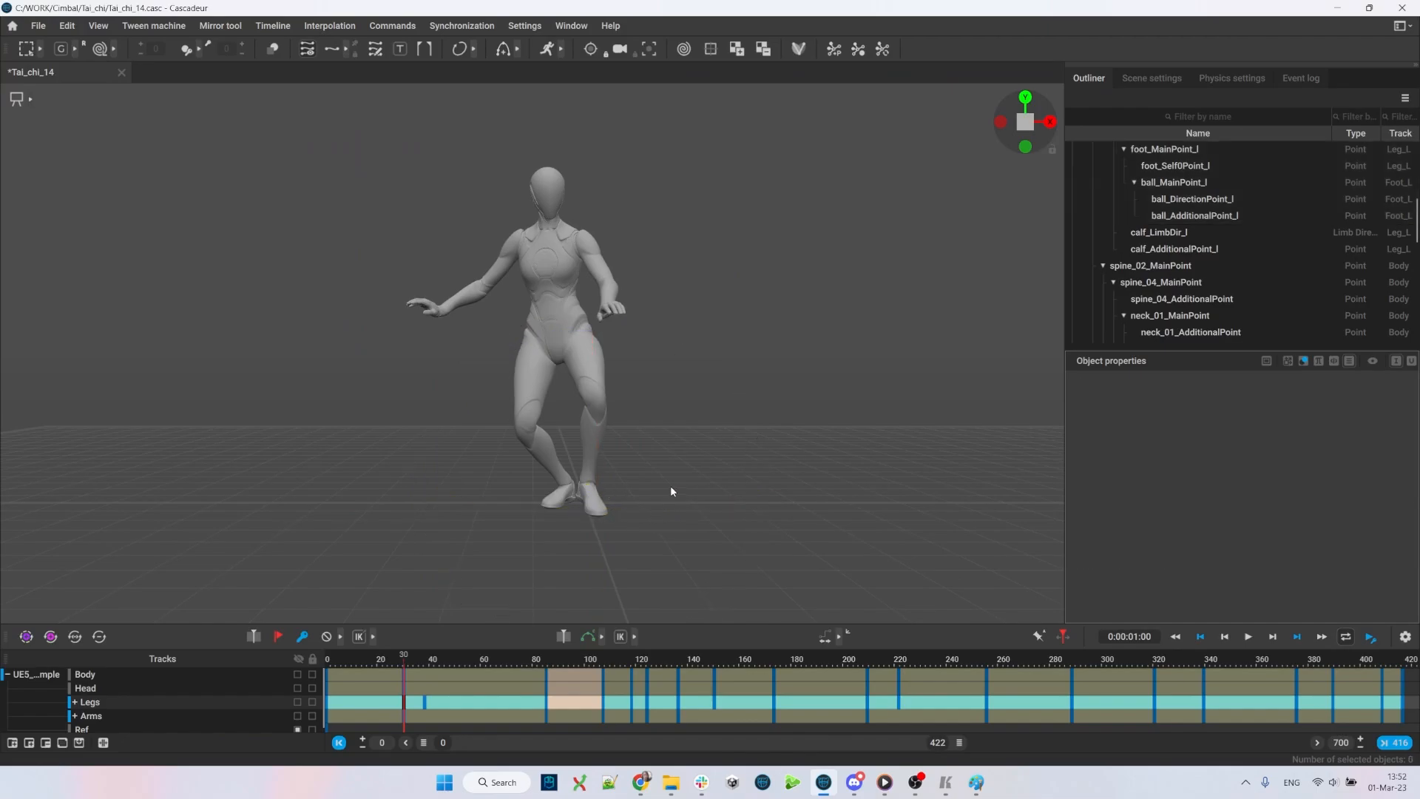
- Turn the left foot about its vertical axis at frame 30 and check the stance from the front view
{"action": "right_click_drag", "start_coordinate": [673, 491], "coordinate": [645, 506]}
{"action": "left_click", "coordinate": [645, 506]}
{"action": "key", "text": "e"}
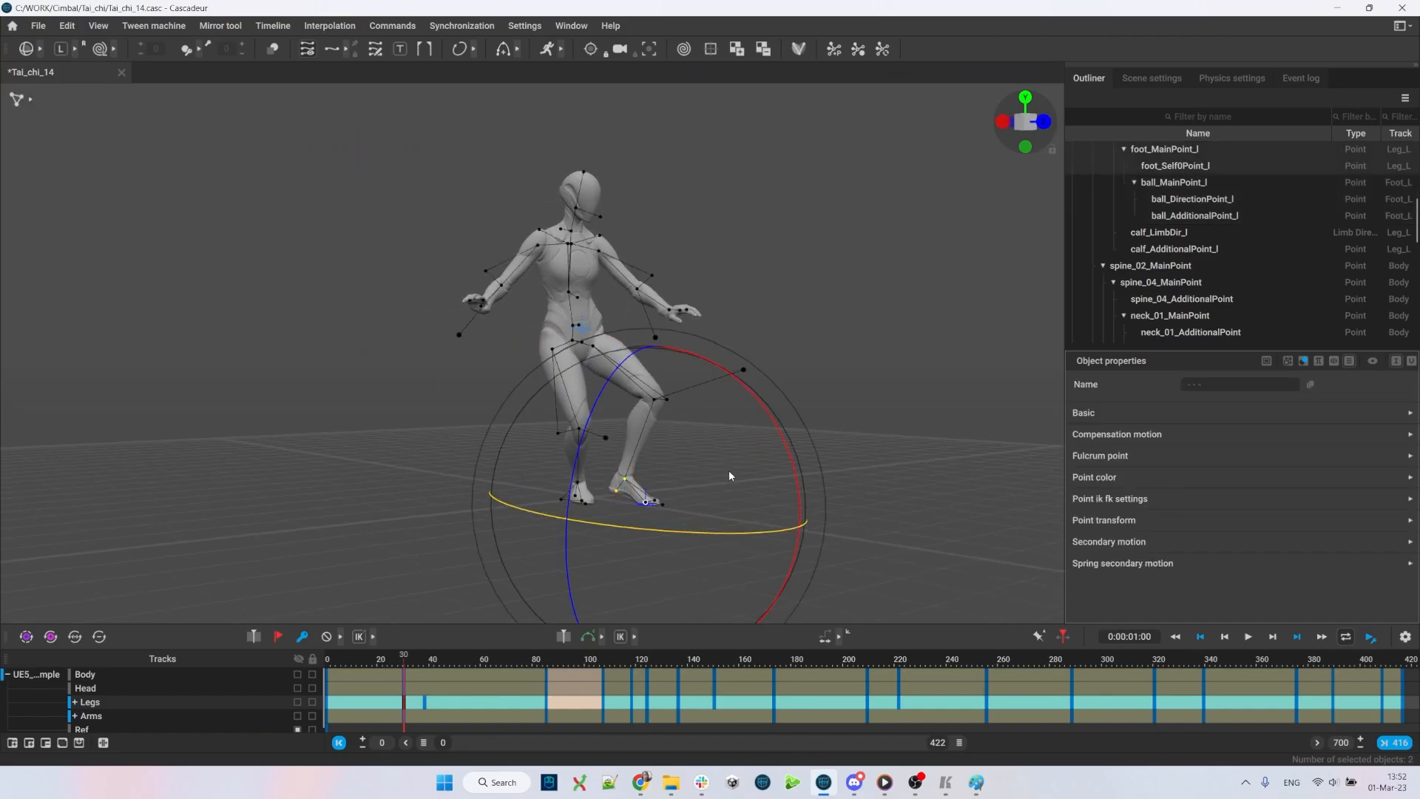
{"action": "left_click", "coordinate": [805, 463]}
{"action": "right_click_drag", "start_coordinate": [805, 462], "coordinate": [664, 469]}
{"action": "right_click_drag", "start_coordinate": [582, 500], "coordinate": [558, 525]}
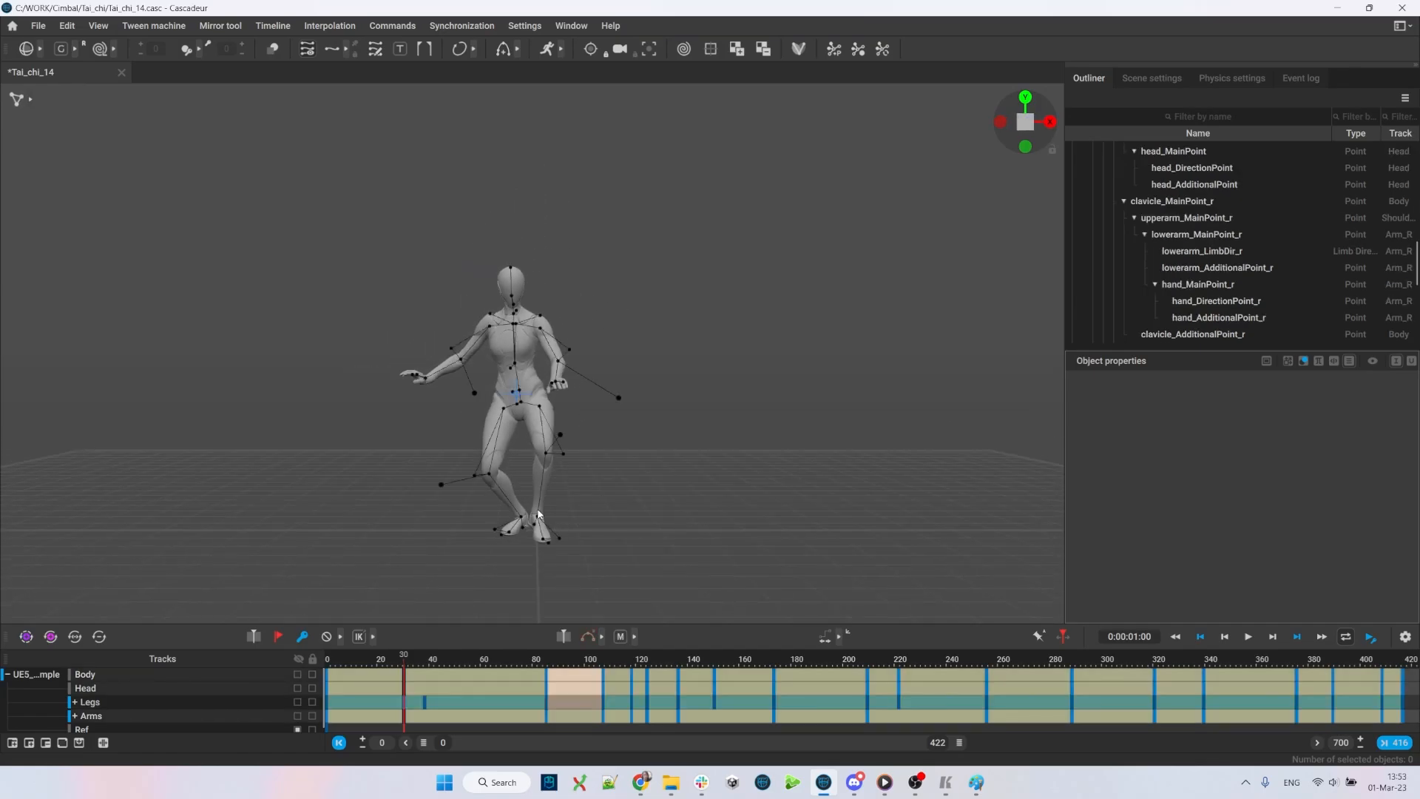
{"action": "left_click", "coordinate": [538, 518]}
{"action": "left_click_drag", "start_coordinate": [584, 516], "coordinate": [599, 520]}
- Scrub the reference video to the raised-knee pose at frame 44 and compare it with the character's pose at frame 85
{"action": "key", "text": "alt+Tab"}
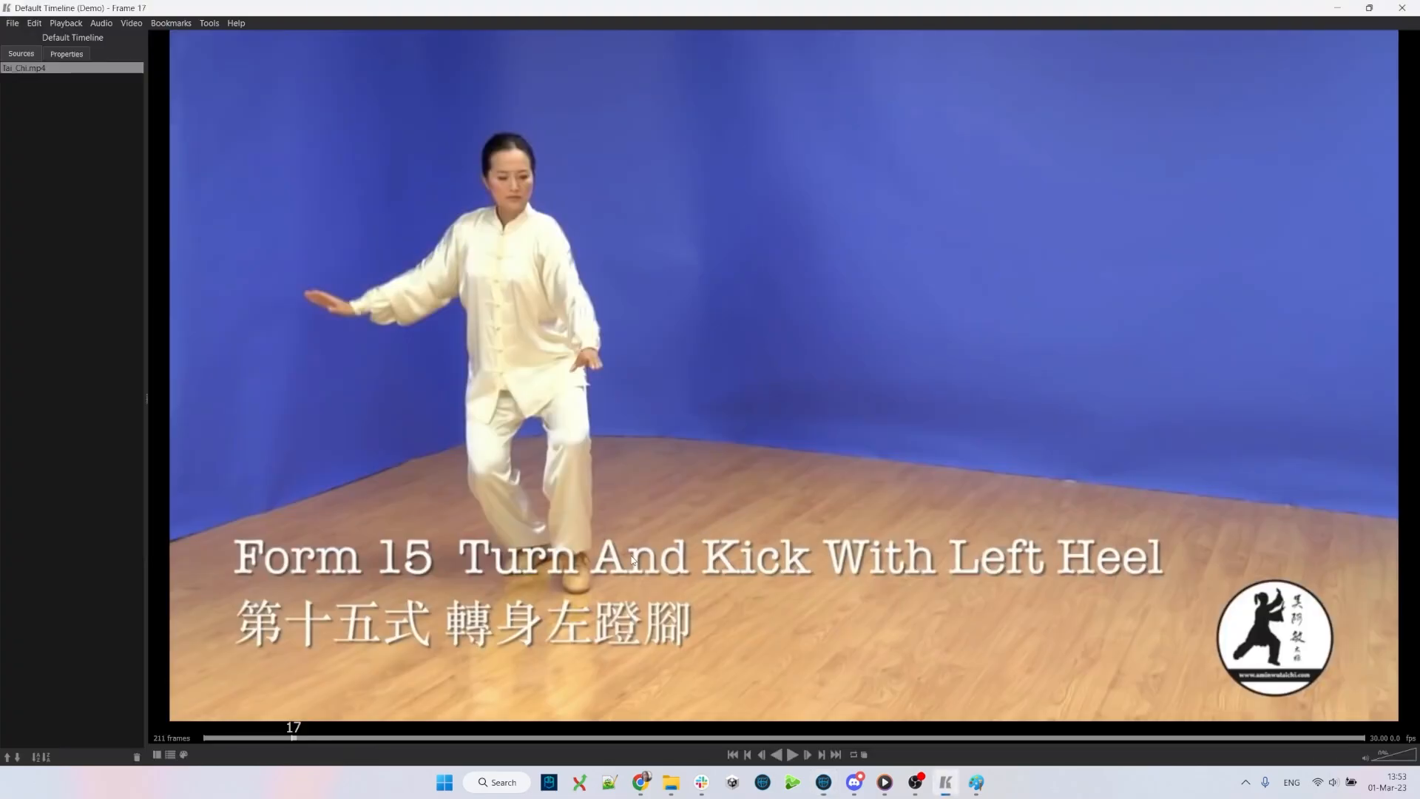
{"action": "left_click_drag", "start_coordinate": [292, 739], "coordinate": [484, 732]}
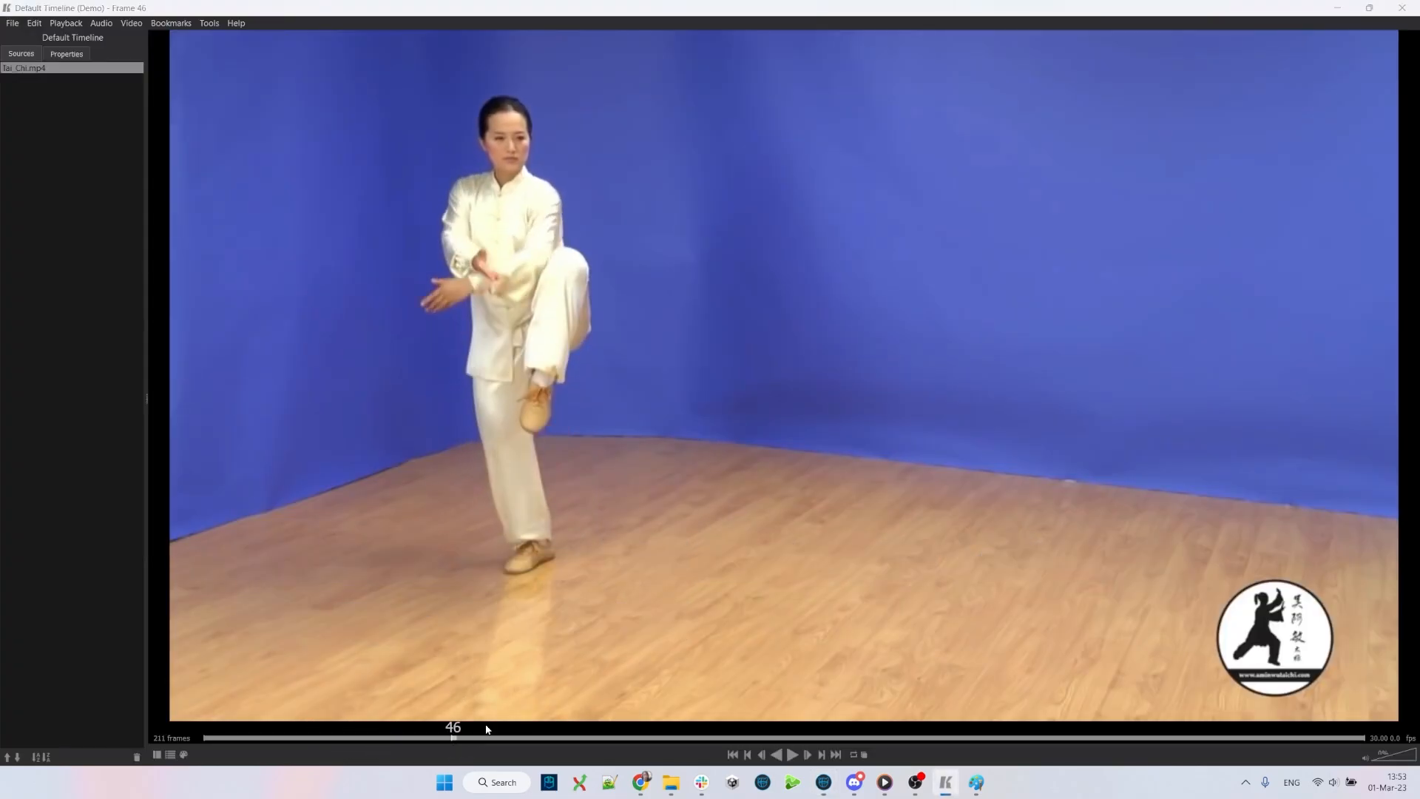
{"action": "key", "text": "alt+Tab"}
{"action": "key", "text": "alt+Tab"}
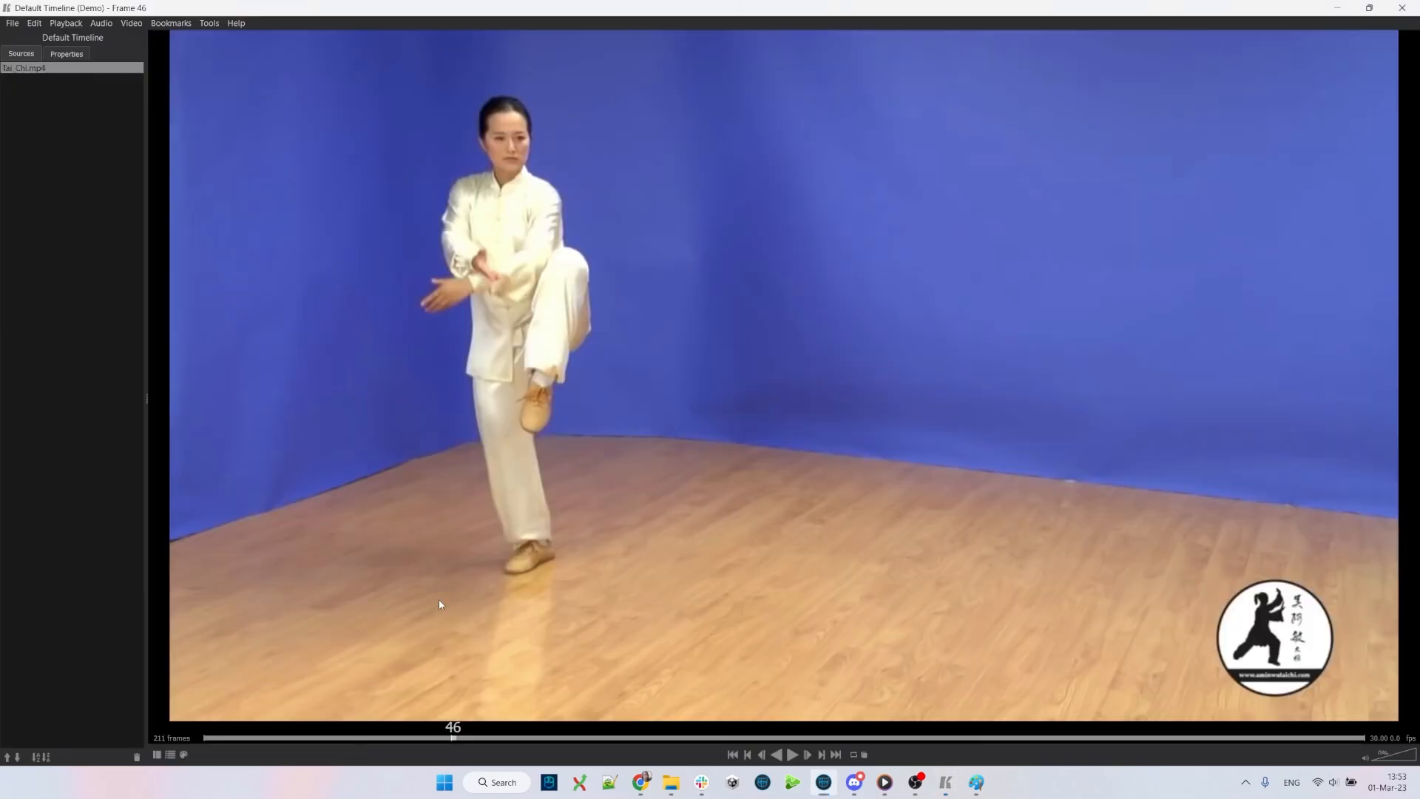
{"action": "left_click_drag", "start_coordinate": [453, 740], "coordinate": [419, 737]}
{"action": "key", "text": "alt+Tab"}
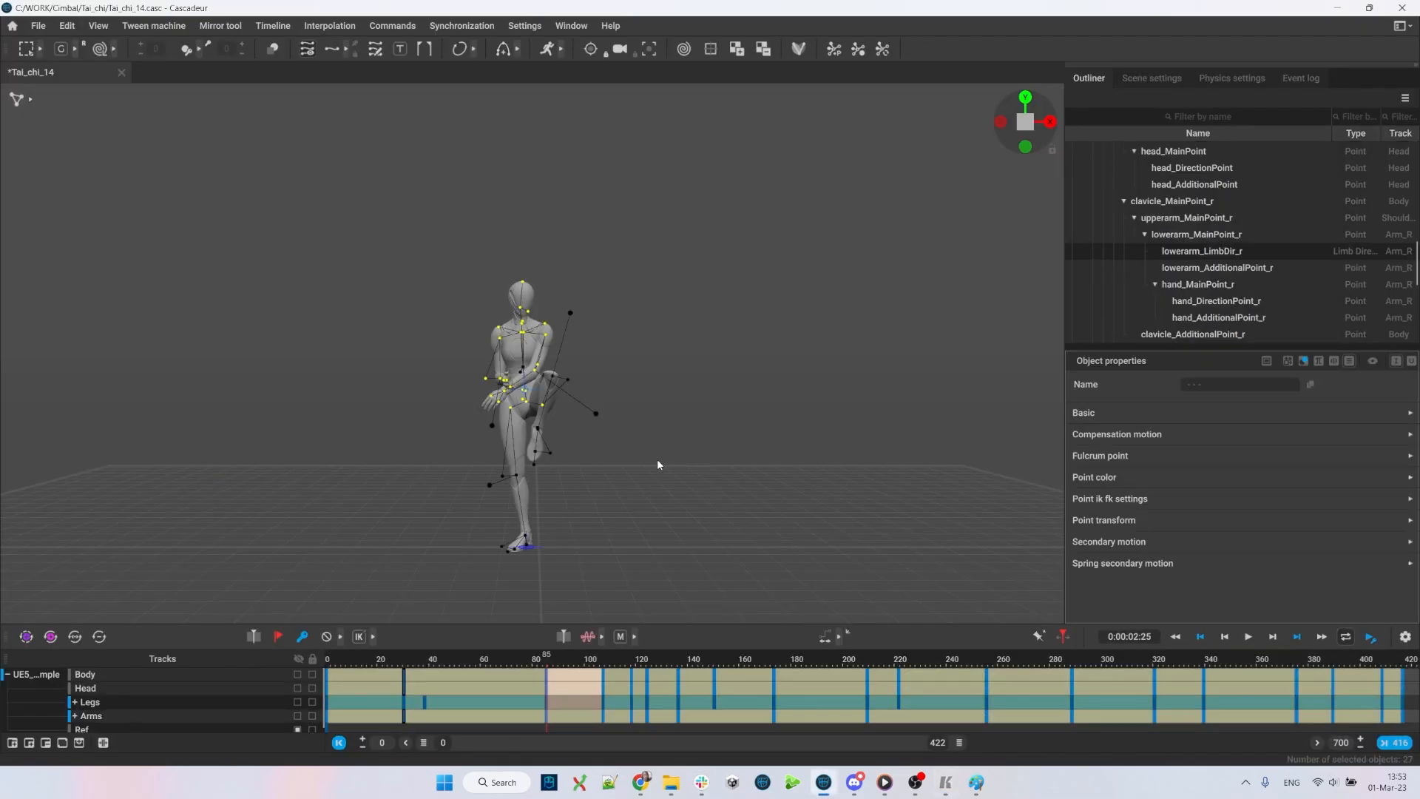
- Adjust the height of the upper body and raised leg at frame 85, and rotate the chest to match the reference
{"action": "key", "text": "w"}
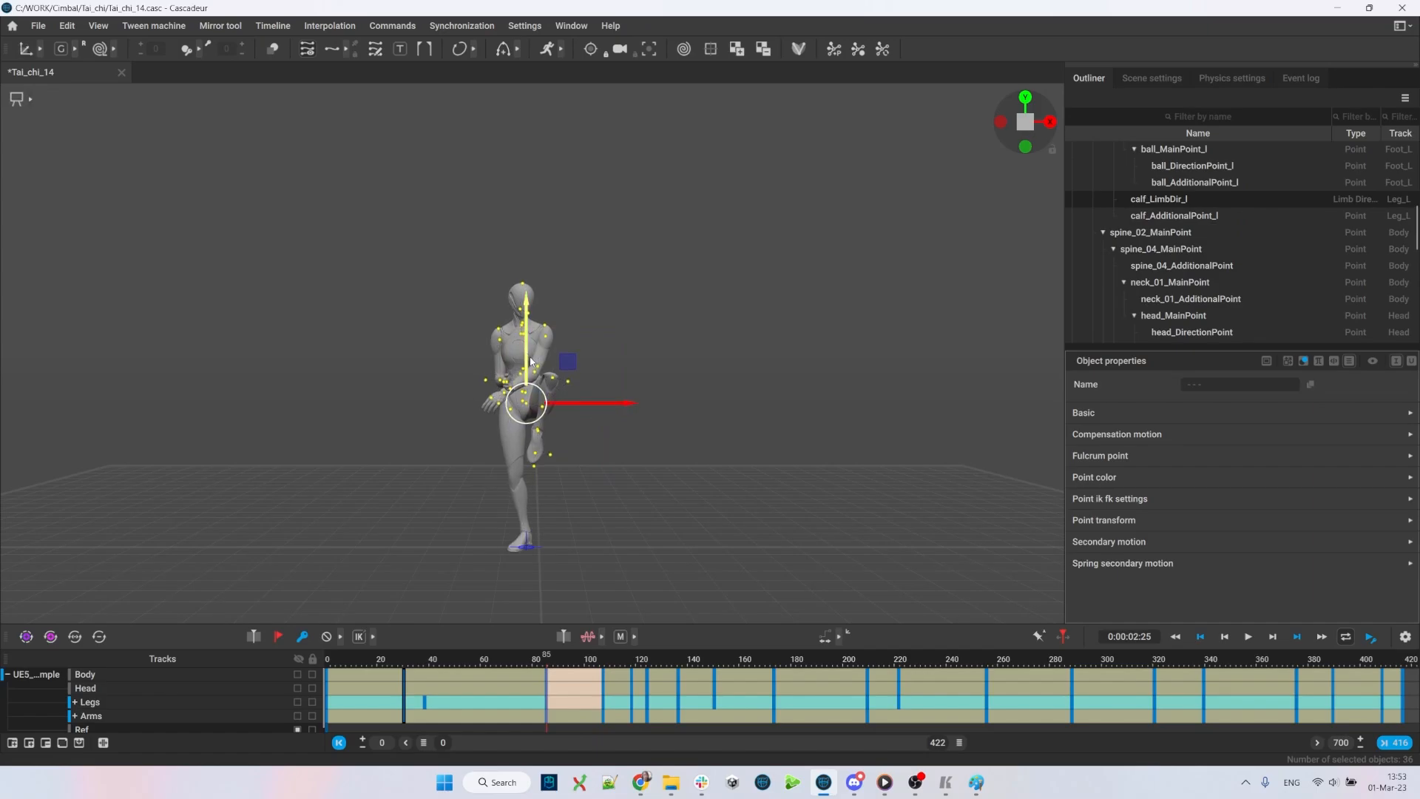
{"action": "left_click", "coordinate": [849, 387]}
{"action": "key", "text": "e"}
{"action": "left_click", "coordinate": [544, 378]}
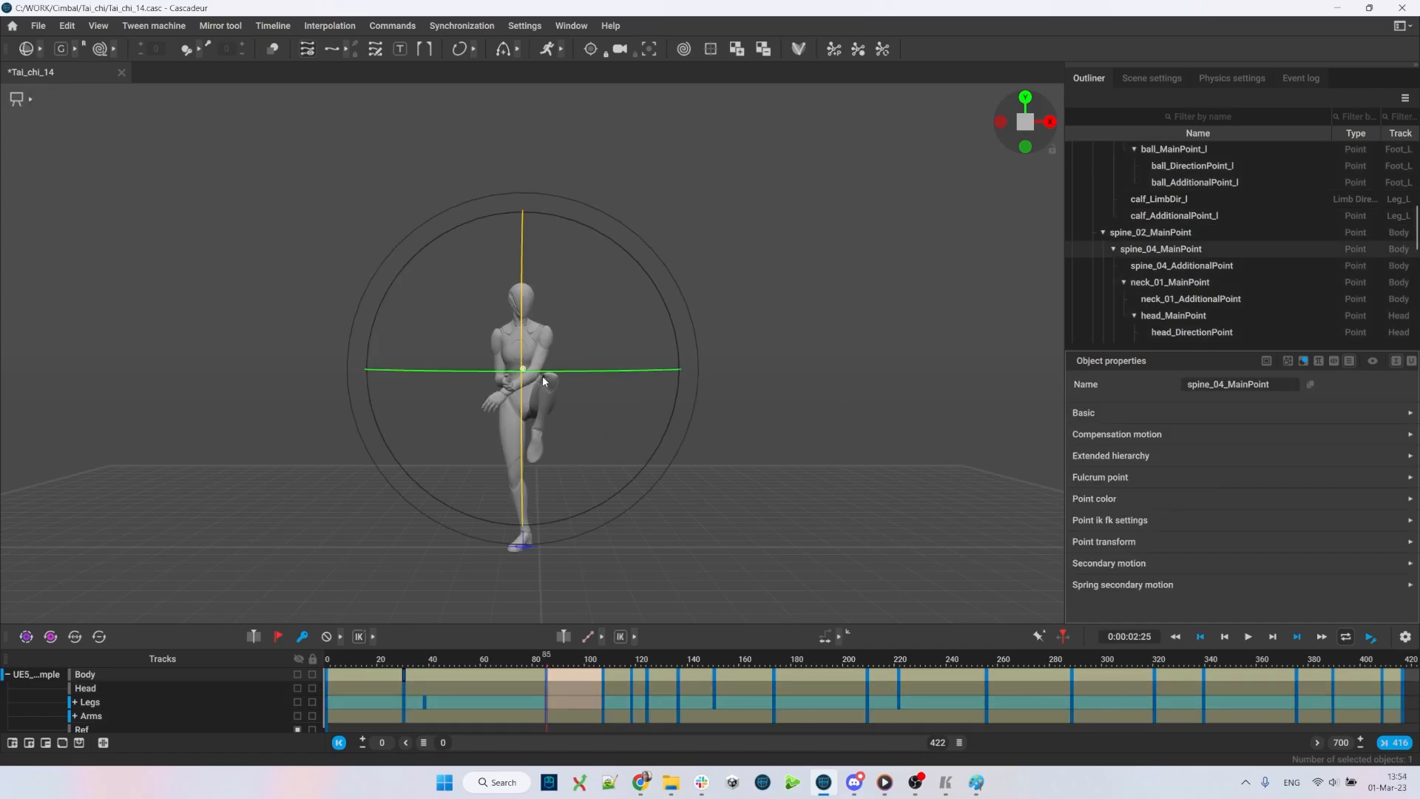
{"action": "double_click", "coordinate": [543, 376]}
{"action": "mouse_move", "coordinate": [543, 375]}
{"action": "left_mouse_down"}
{"action": "mouse_move", "coordinate": [584, 418]}
{"action": "mouse_move", "coordinate": [532, 355]}
{"action": "left_mouse_up"}
{"action": "key", "text": "alt+Tab"}
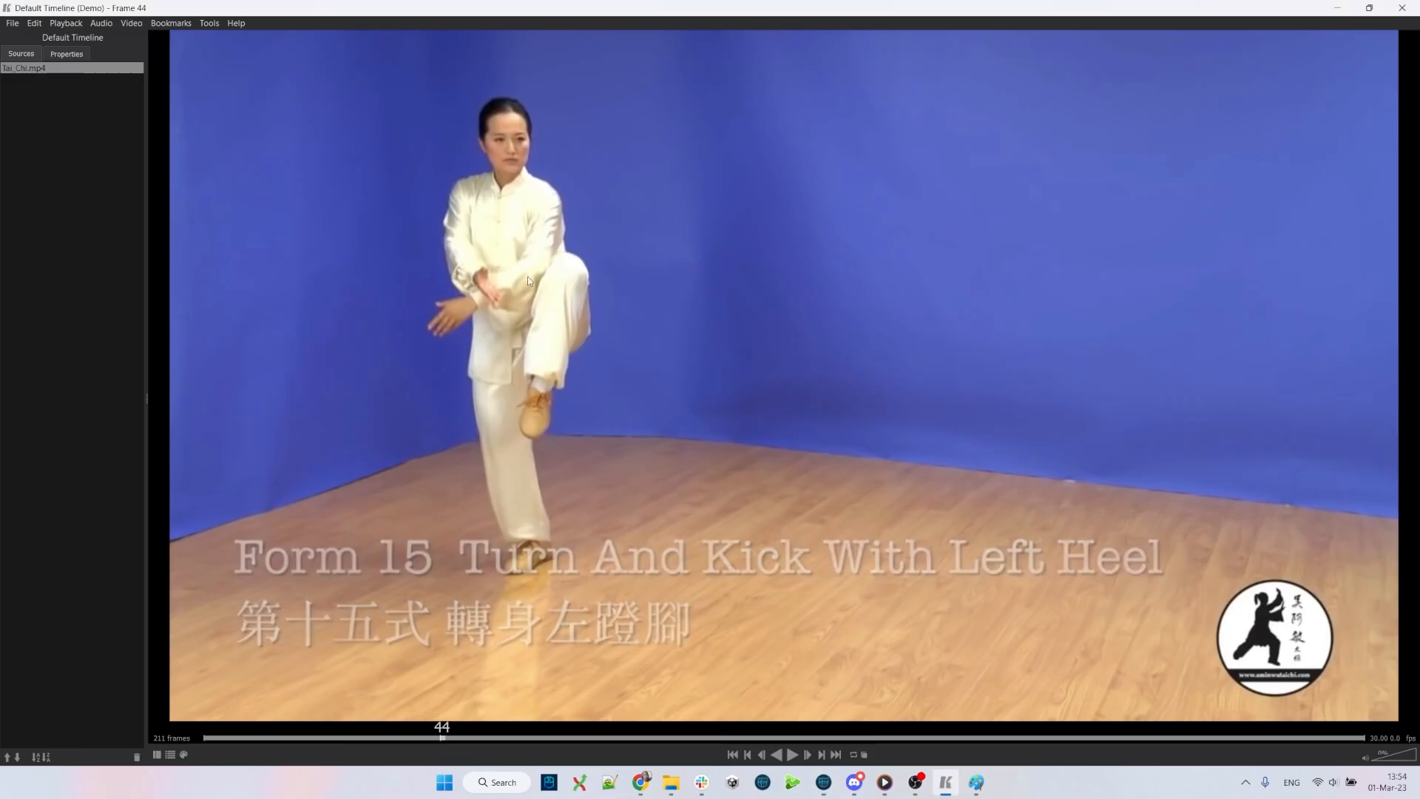
{"action": "key", "text": "alt+Tab"}
- Rotate the raised left leg from the hip at frame 85 to lift the knee and bring the foot inward
{"action": "key", "text": "ctrl+z"}
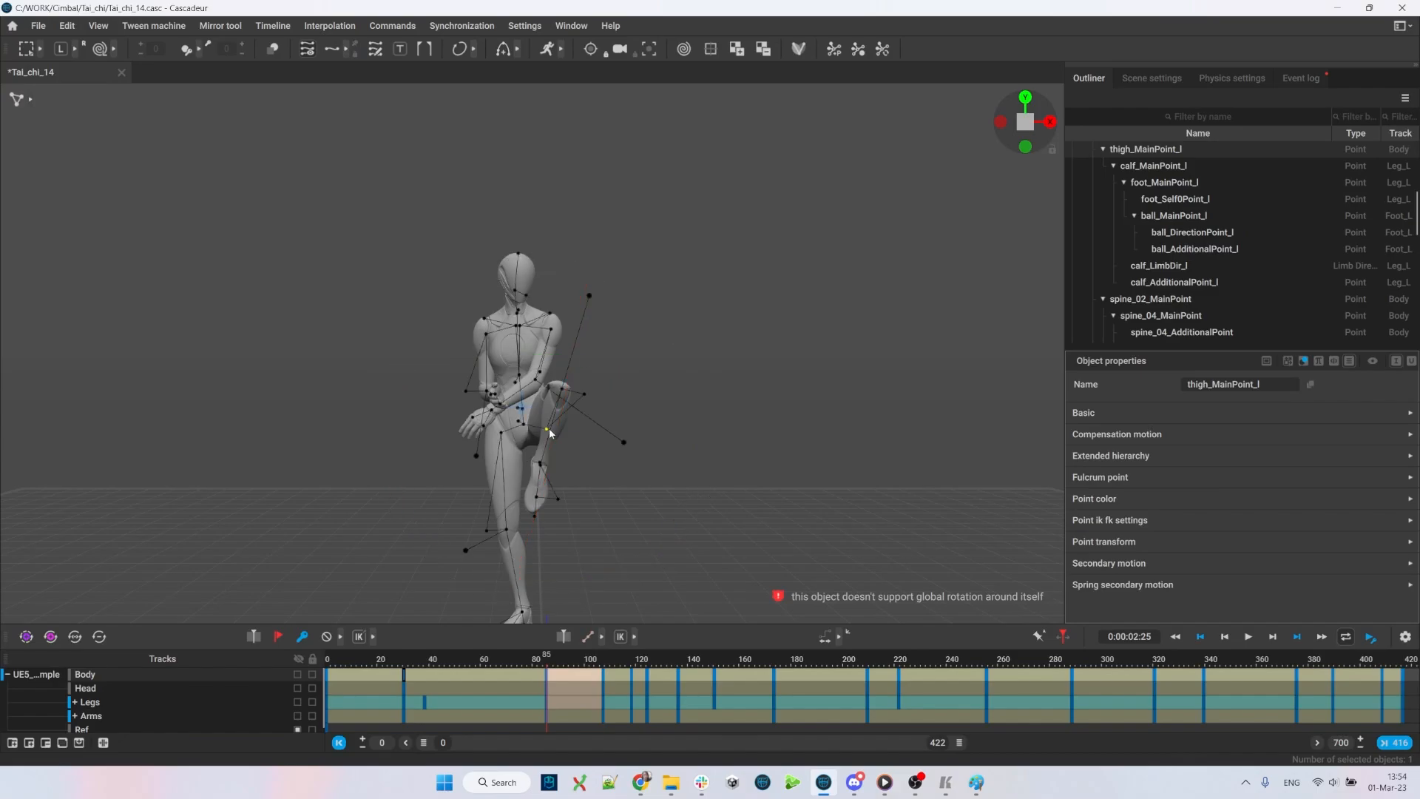
{"action": "key", "text": "ctrl+shift+z"}
{"action": "left_click_drag", "start_coordinate": [498, 427], "coordinate": [584, 466]}
{"action": "key", "text": "alt+Tab"}
{"action": "key", "text": "alt+Tab"}
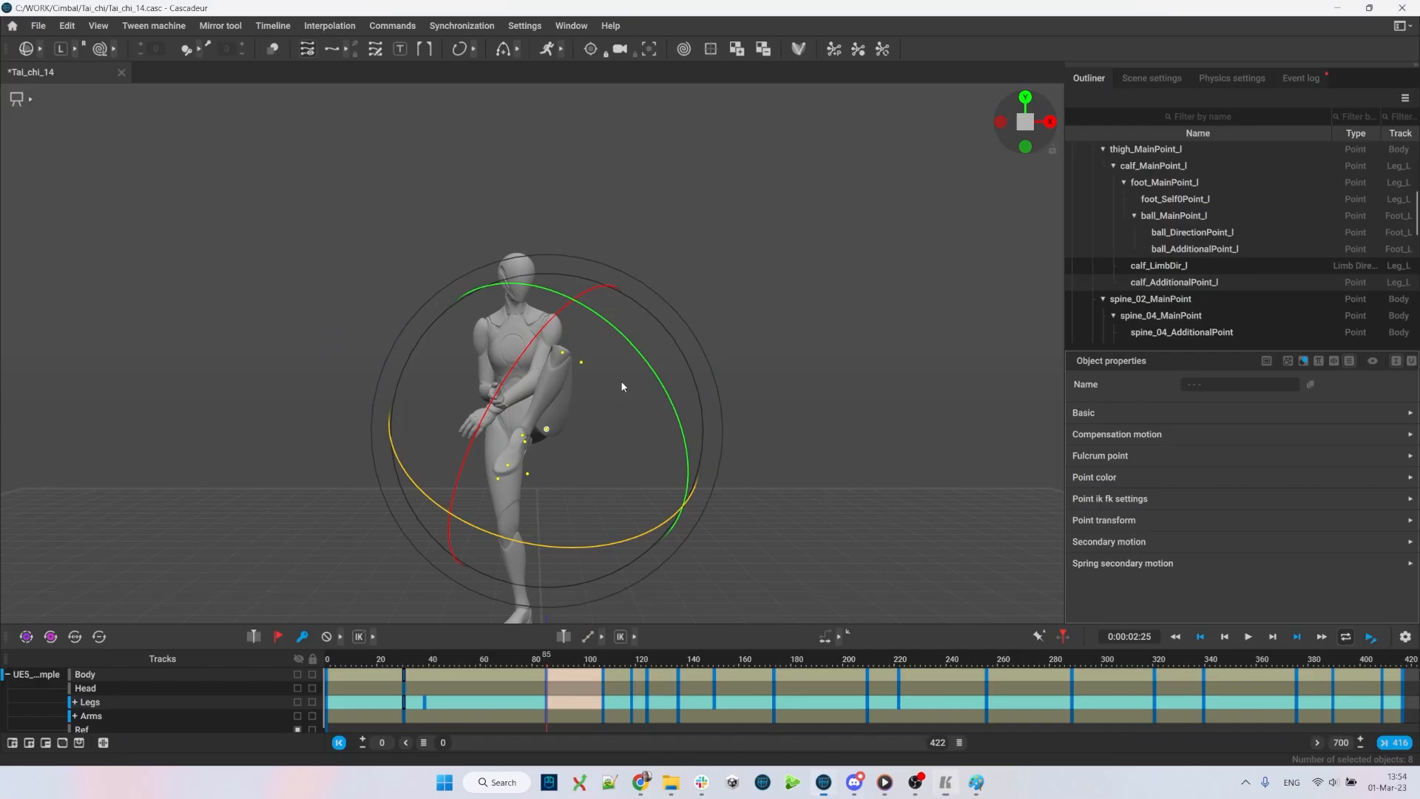
{"action": "left_click_drag", "start_coordinate": [620, 380], "coordinate": [570, 444]}
- Rotate the right arm forward from the shoulder in the side view at frame 85, using the reference as a guide
{"action": "right_click_drag", "start_coordinate": [850, 435], "coordinate": [713, 411]}
{"action": "key", "text": "e"}
{"action": "scroll", "coordinate": [746, 366], "scroll_direction": "up", "scroll_amount": 3}
{"action": "key", "text": "q"}
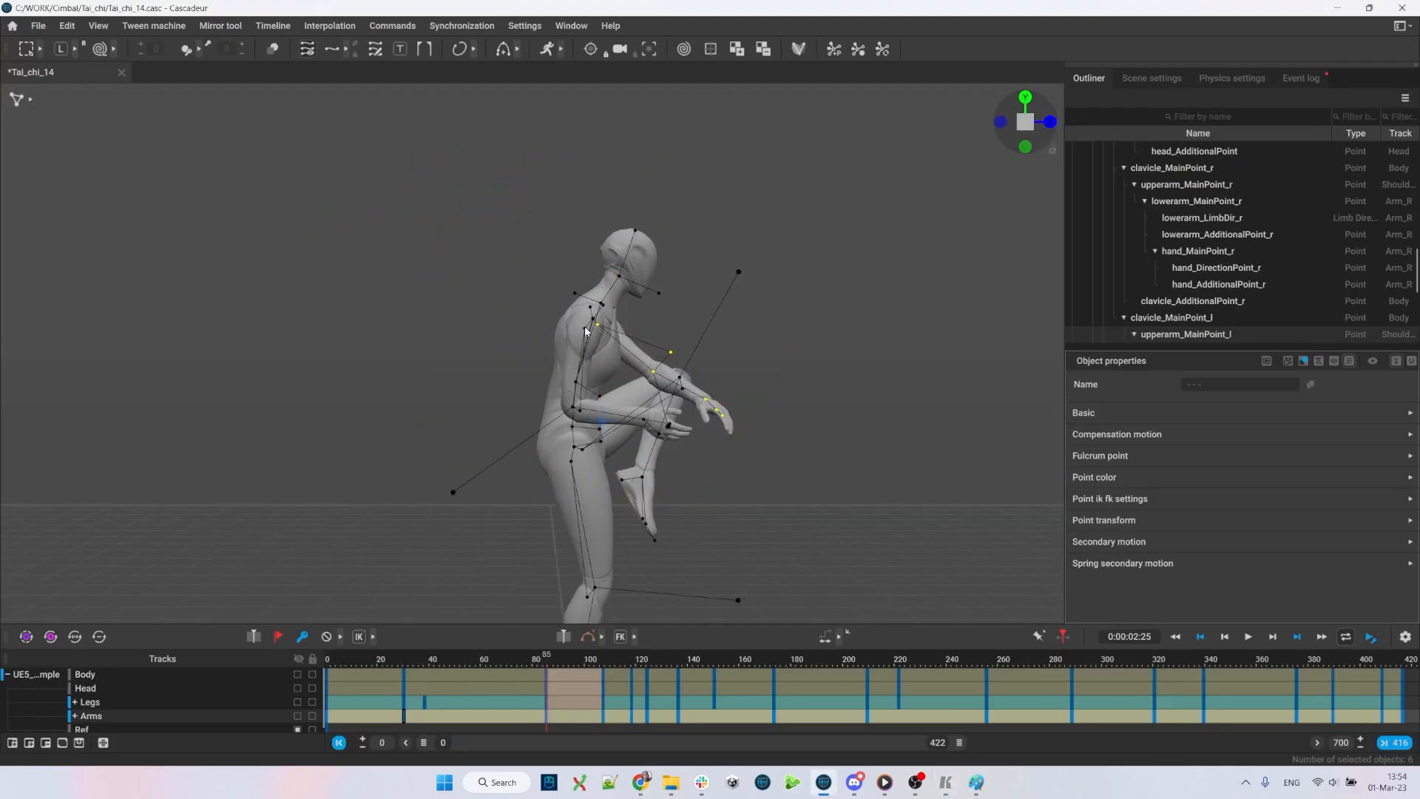
{"action": "double_click", "coordinate": [588, 328]}
{"action": "key", "text": "e"}
{"action": "middle_click_drag", "start_coordinate": [862, 431], "coordinate": [877, 370]}
{"action": "left_click_drag", "start_coordinate": [877, 371], "coordinate": [775, 376], "text": "alt"}
{"action": "key", "text": "alt+Tab"}
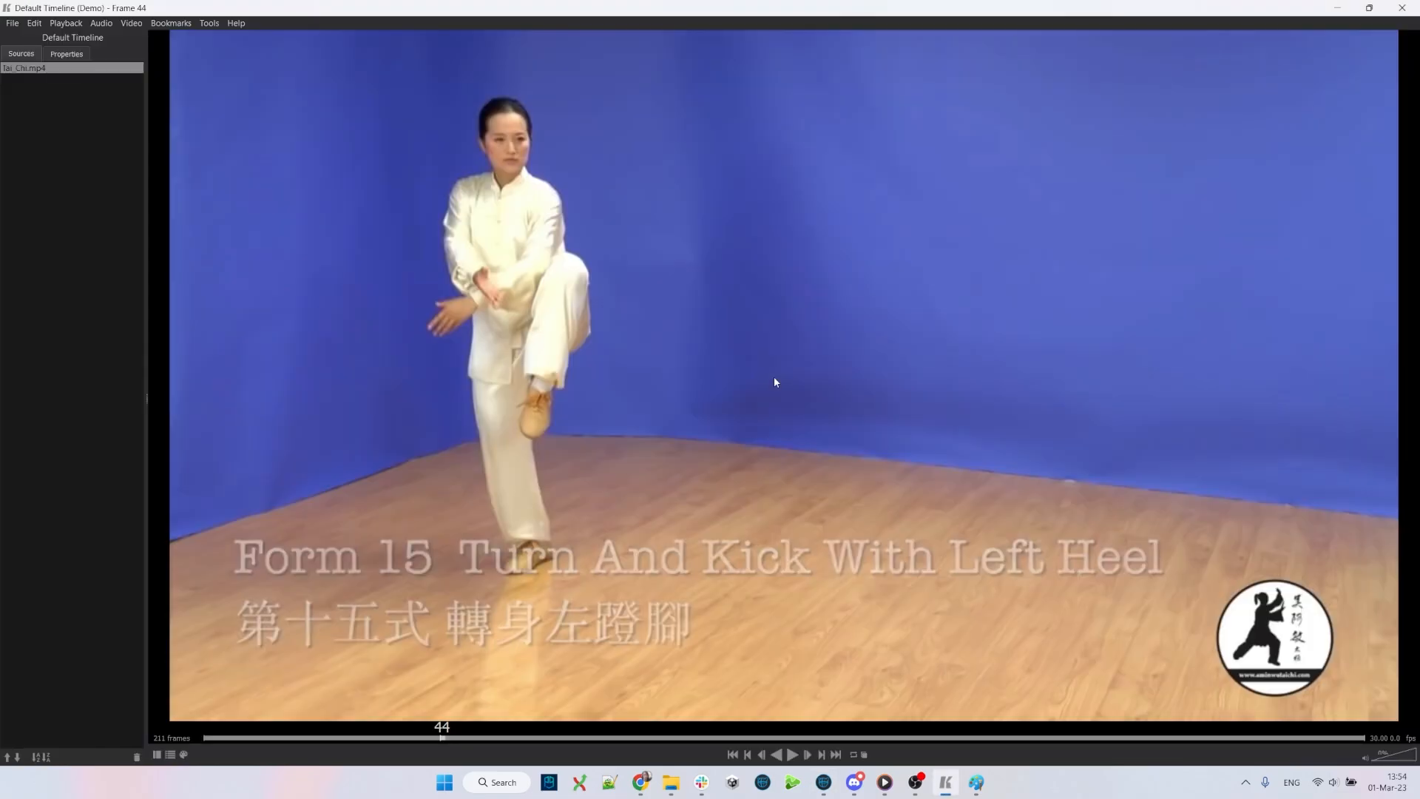
{"action": "key", "text": "alt+Tab"}
{"action": "left_click", "coordinate": [774, 377]}
- Reposition the right arm and adjust its elbow direction at frame 85 to match the crossed-arm reference pose
{"action": "key", "text": "i"}
{"action": "double_click", "coordinate": [475, 391]}
{"action": "left_click_drag", "start_coordinate": [564, 399], "coordinate": [599, 581], "text": "alt"}
{"action": "key", "text": "w"}
{"action": "key", "text": "o"}
{"action": "left_click_drag", "start_coordinate": [476, 546], "coordinate": [477, 575]}
{"action": "left_click_drag", "start_coordinate": [518, 474], "coordinate": [521, 261], "text": "alt"}
{"action": "key", "text": "alt+Tab"}
{"action": "key", "text": "alt+Tab"}
{"action": "key", "text": "i"}
{"action": "key", "text": "q"}
{"action": "left_click", "coordinate": [452, 511]}
{"action": "key", "text": "alt+Tab"}
{"action": "key", "text": "alt+Tab"}
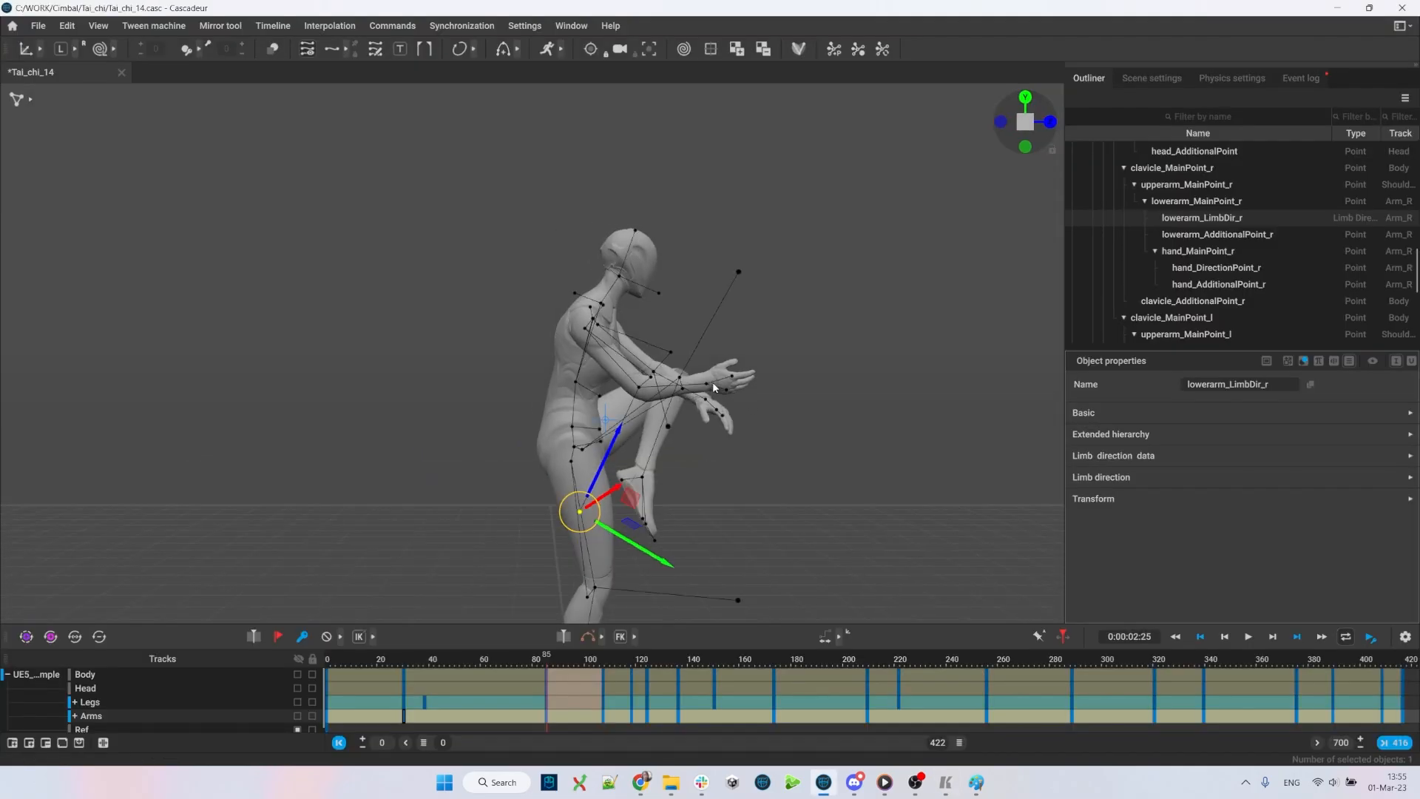
- Rotate the right hand and adjust the left shoulder at frame 85 to match the reference from the front
{"action": "double_click", "coordinate": [711, 385]}
{"action": "key", "text": "e"}
{"action": "key", "text": "alt+Tab"}
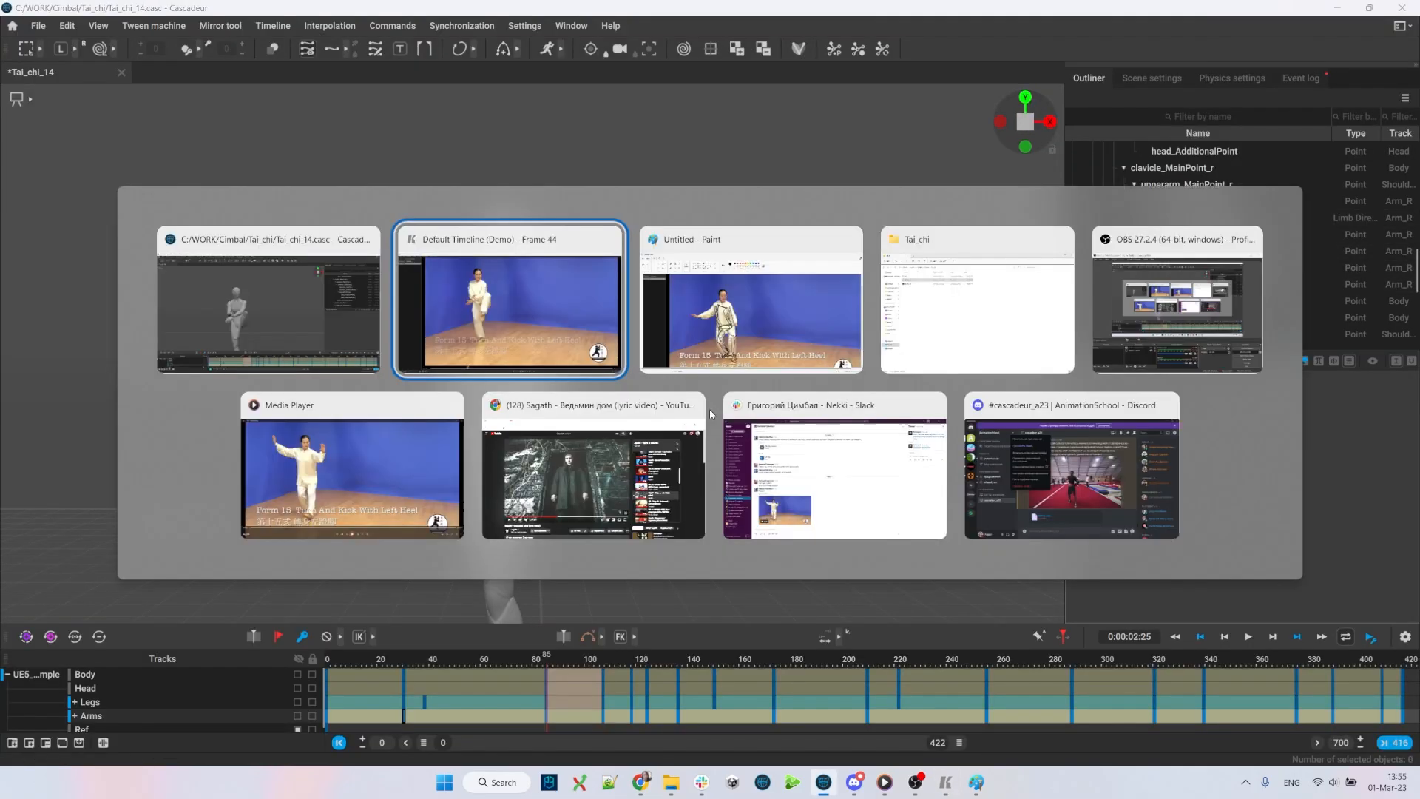
{"action": "key", "text": "alt+Tab"}
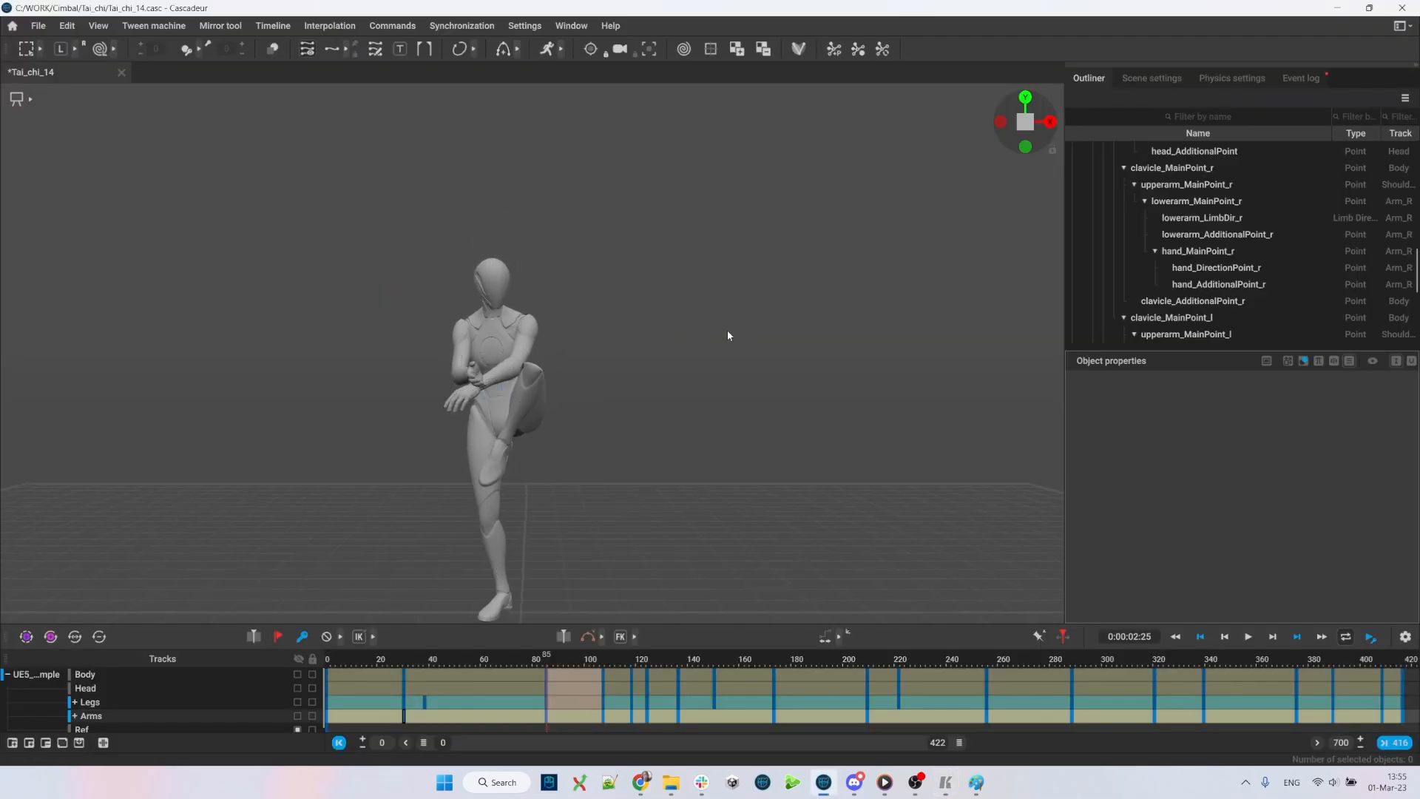
{"action": "left_click", "coordinate": [516, 313]}
{"action": "key", "text": "e"}
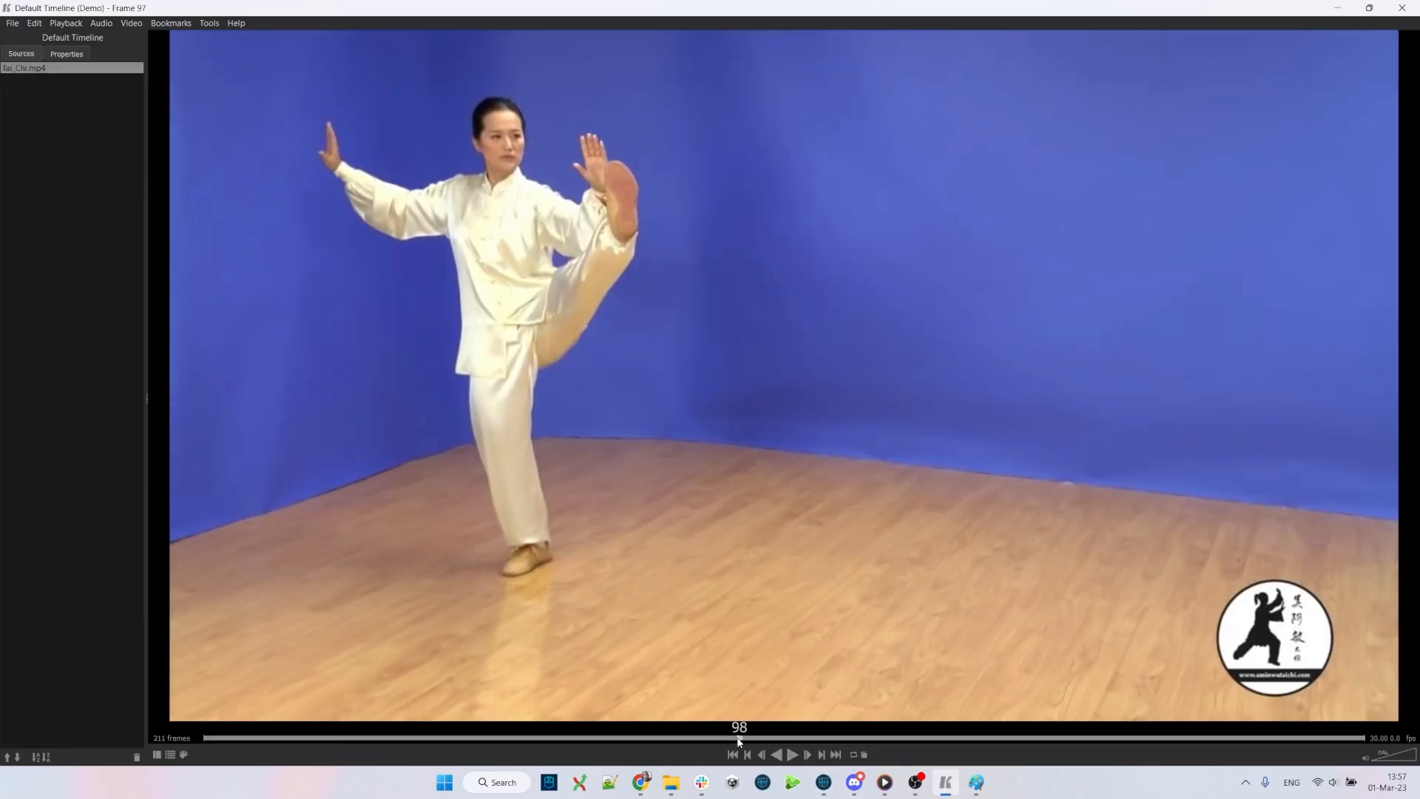
- Examine the extended-kick pose at frame 103 of the reference video
{"action": "left_click_drag", "start_coordinate": [737, 739], "coordinate": [767, 741]}
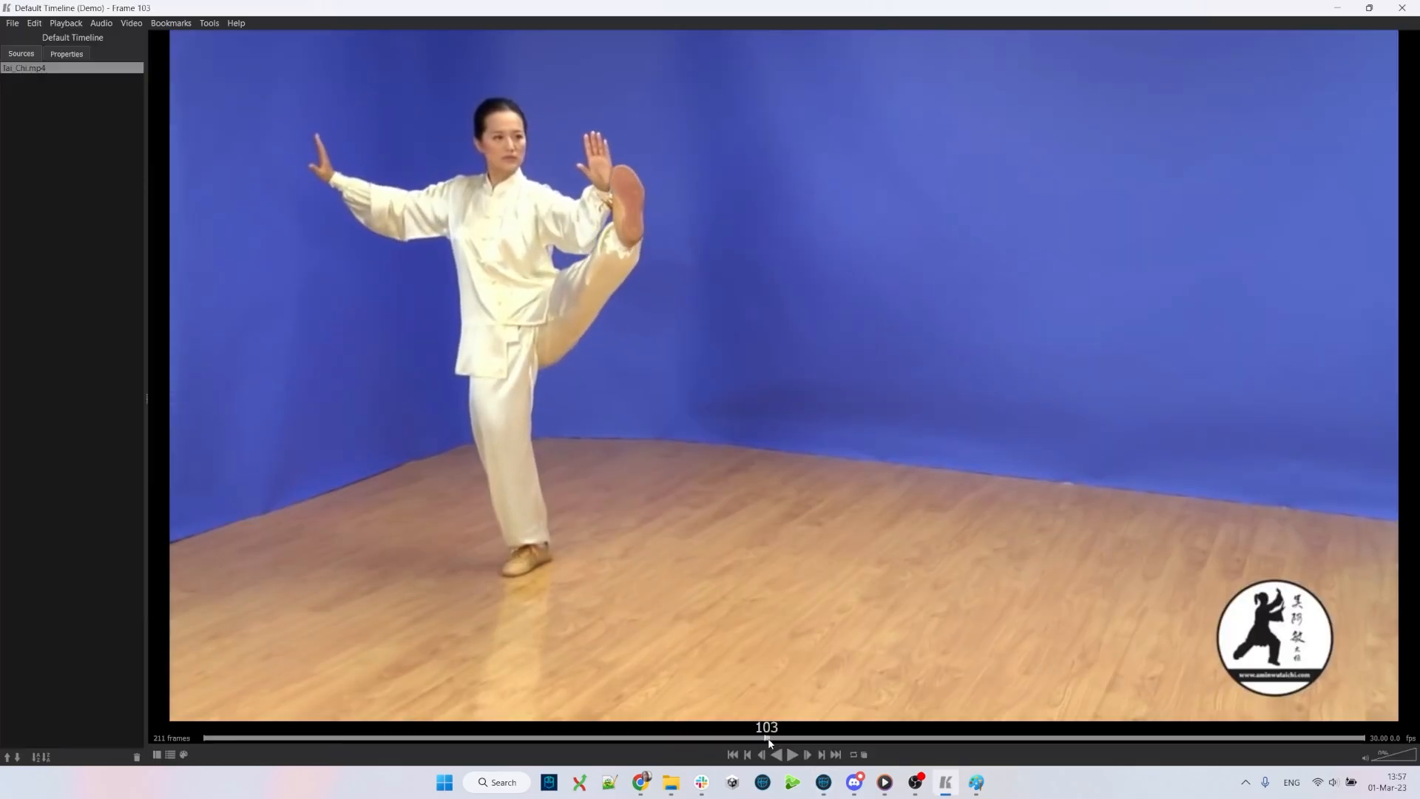
{"action": "key", "text": "alt+Tab"}
{"action": "key", "text": "Up"}
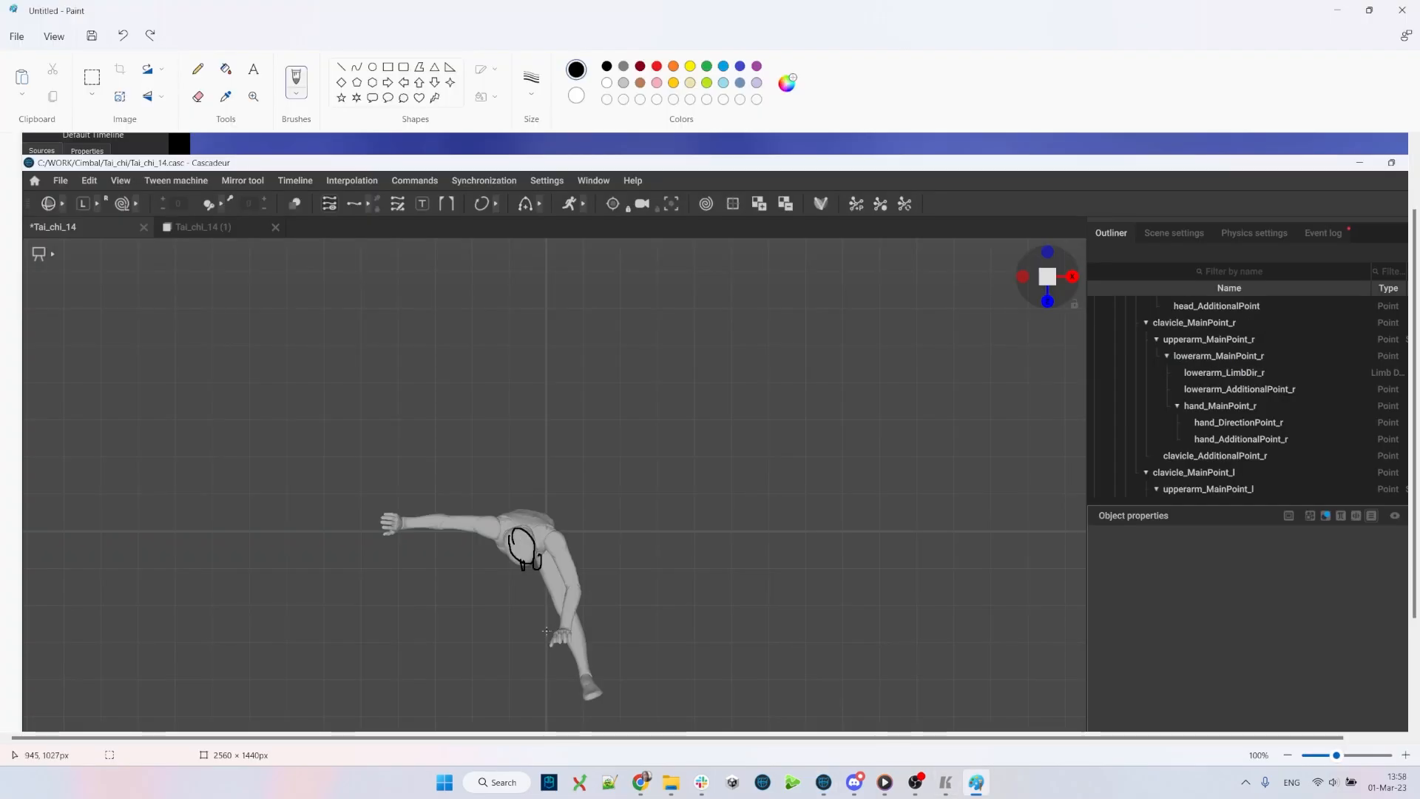
- Sketch the intended shoulder and arm lines over the character's top view in Paint, with the rear arm angled backward
{"action": "mouse_move", "coordinate": [556, 639]}
{"action": "left_mouse_down"}
{"action": "mouse_move", "coordinate": [584, 601]}
{"action": "mouse_move", "coordinate": [470, 520]}
{"action": "mouse_move", "coordinate": [364, 500]}
{"action": "left_mouse_up"}
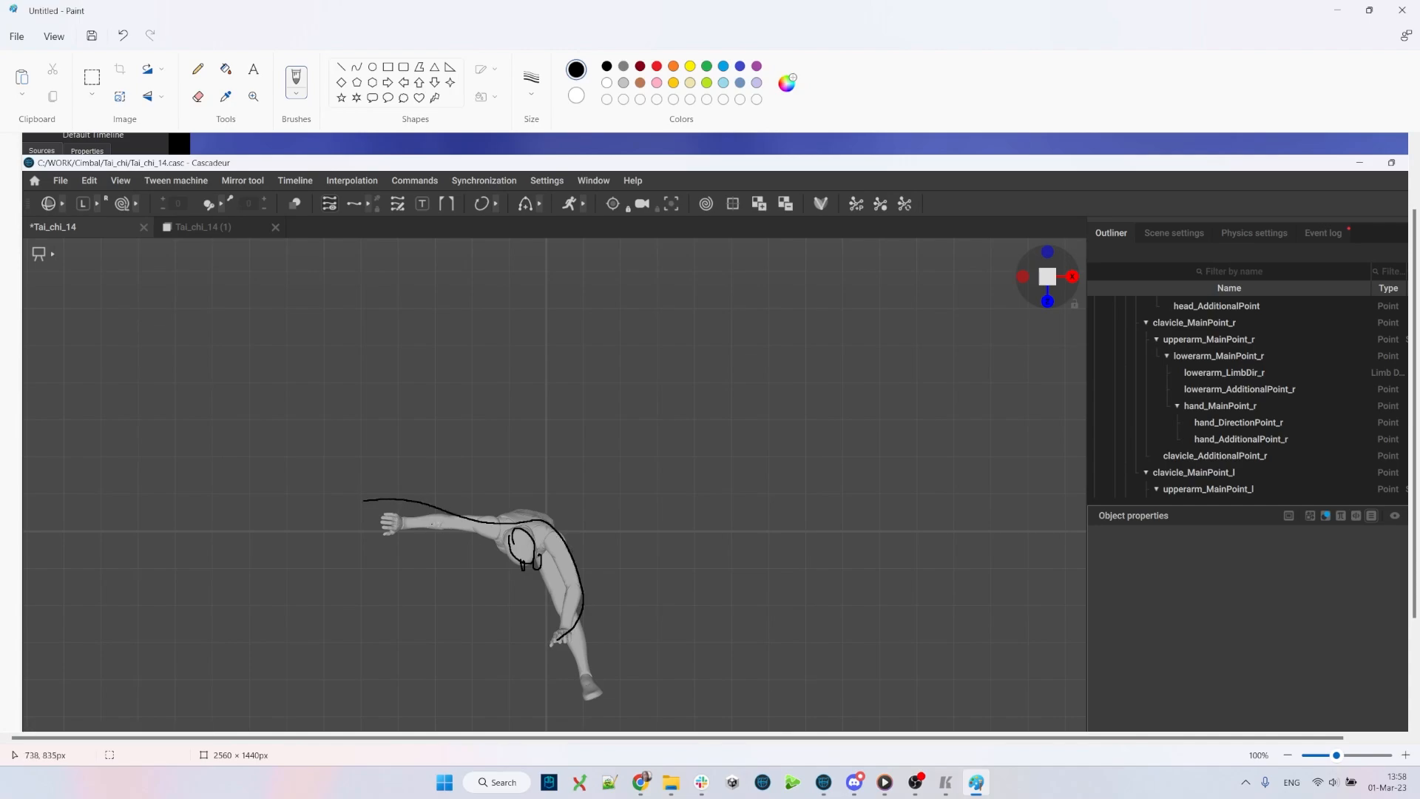
{"action": "key", "text": "ctrl+z"}
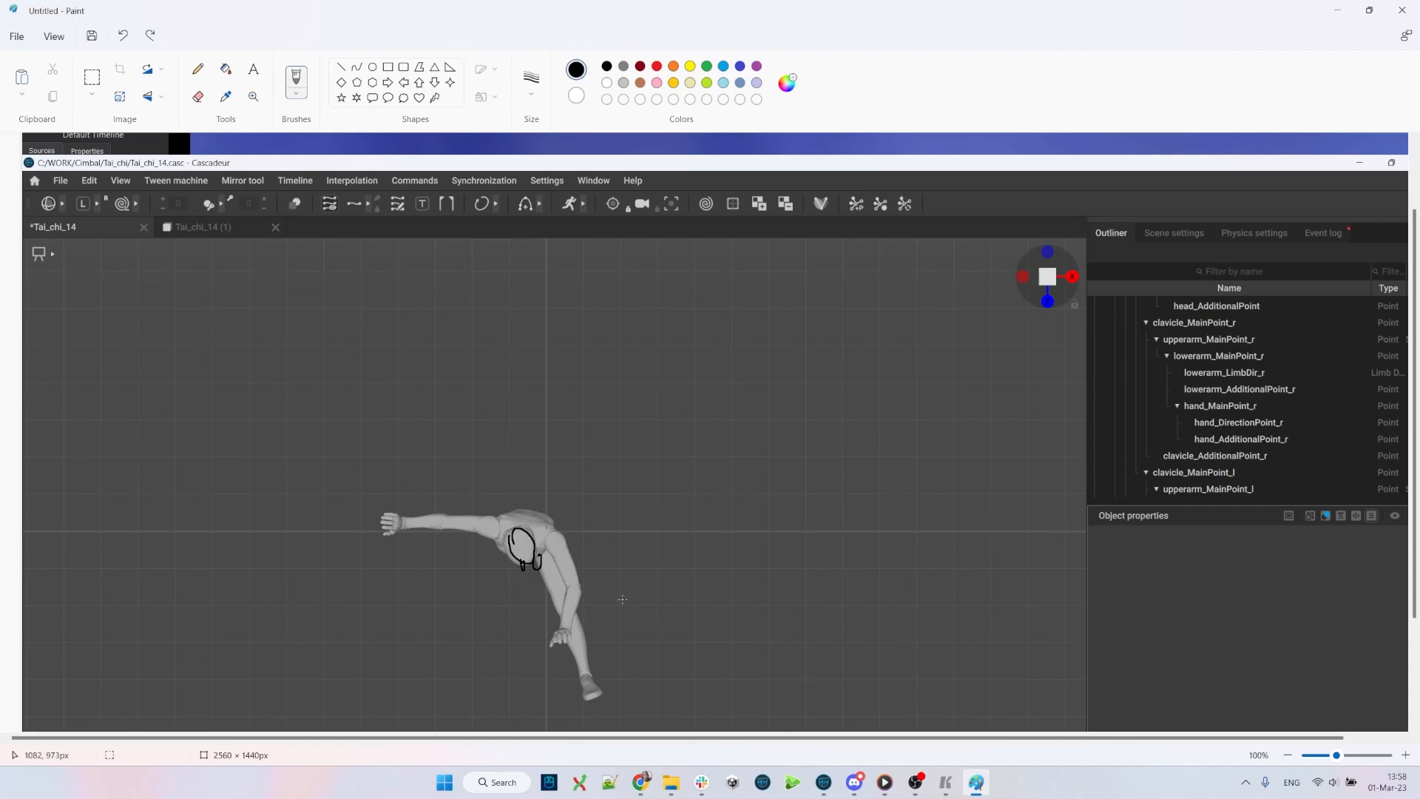
{"action": "mouse_move", "coordinate": [551, 539]}
{"action": "left_mouse_down"}
{"action": "mouse_move", "coordinate": [598, 573]}
{"action": "mouse_move", "coordinate": [607, 613]}
{"action": "left_mouse_up"}
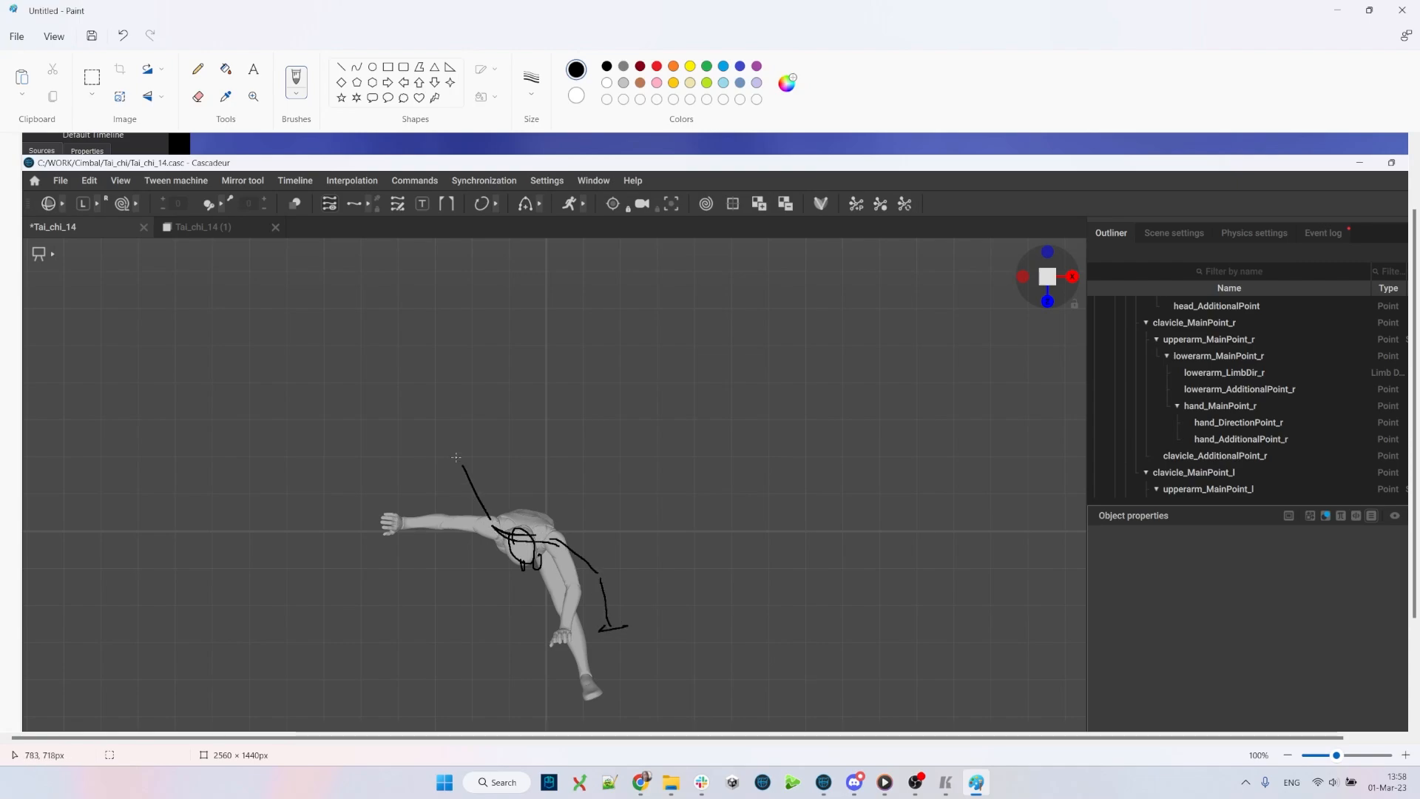
{"action": "left_click_drag", "start_coordinate": [443, 441], "coordinate": [407, 415]}
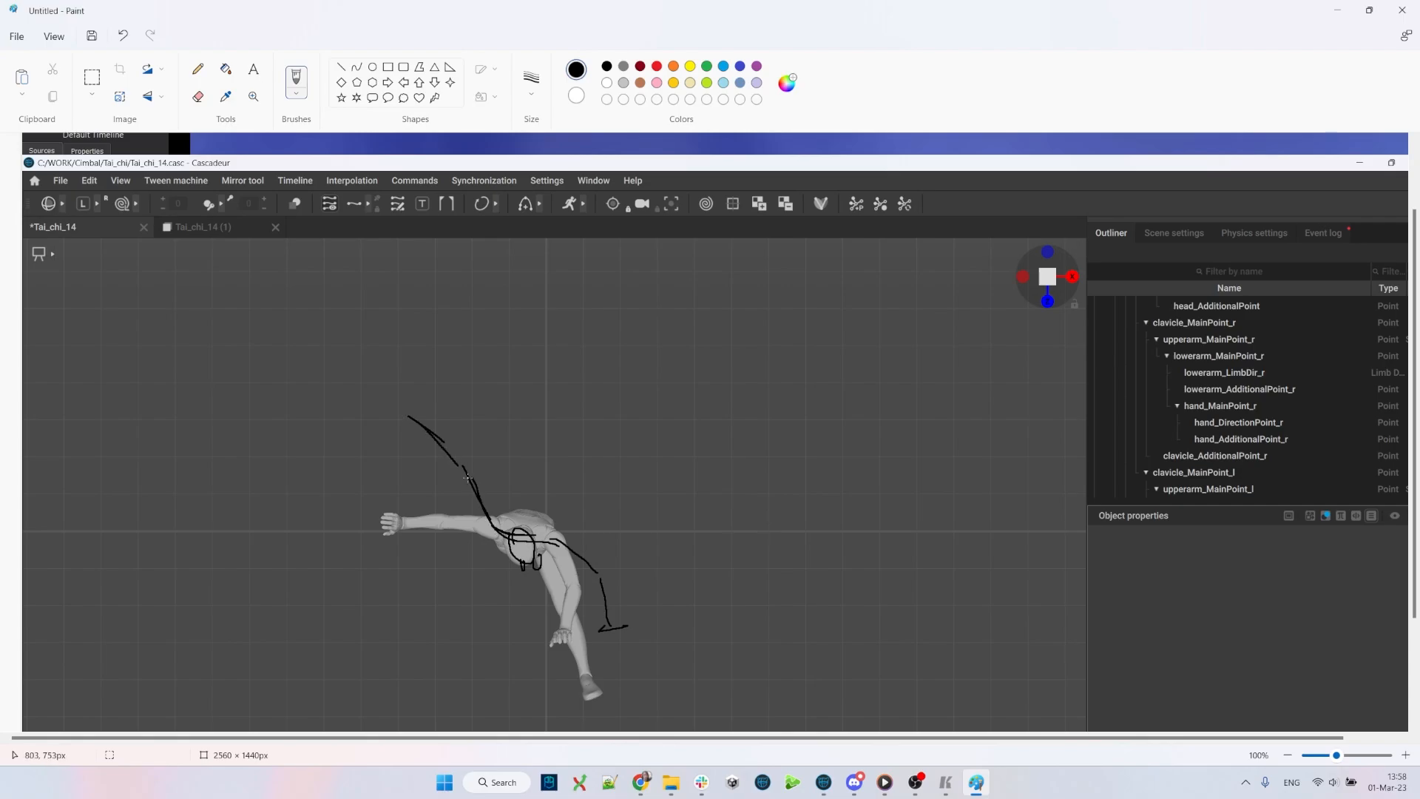
- Switch back to Cascadeur and rotate the upper body together with the kicking leg at frame 209
{"action": "key", "text": "alt+Tab"}
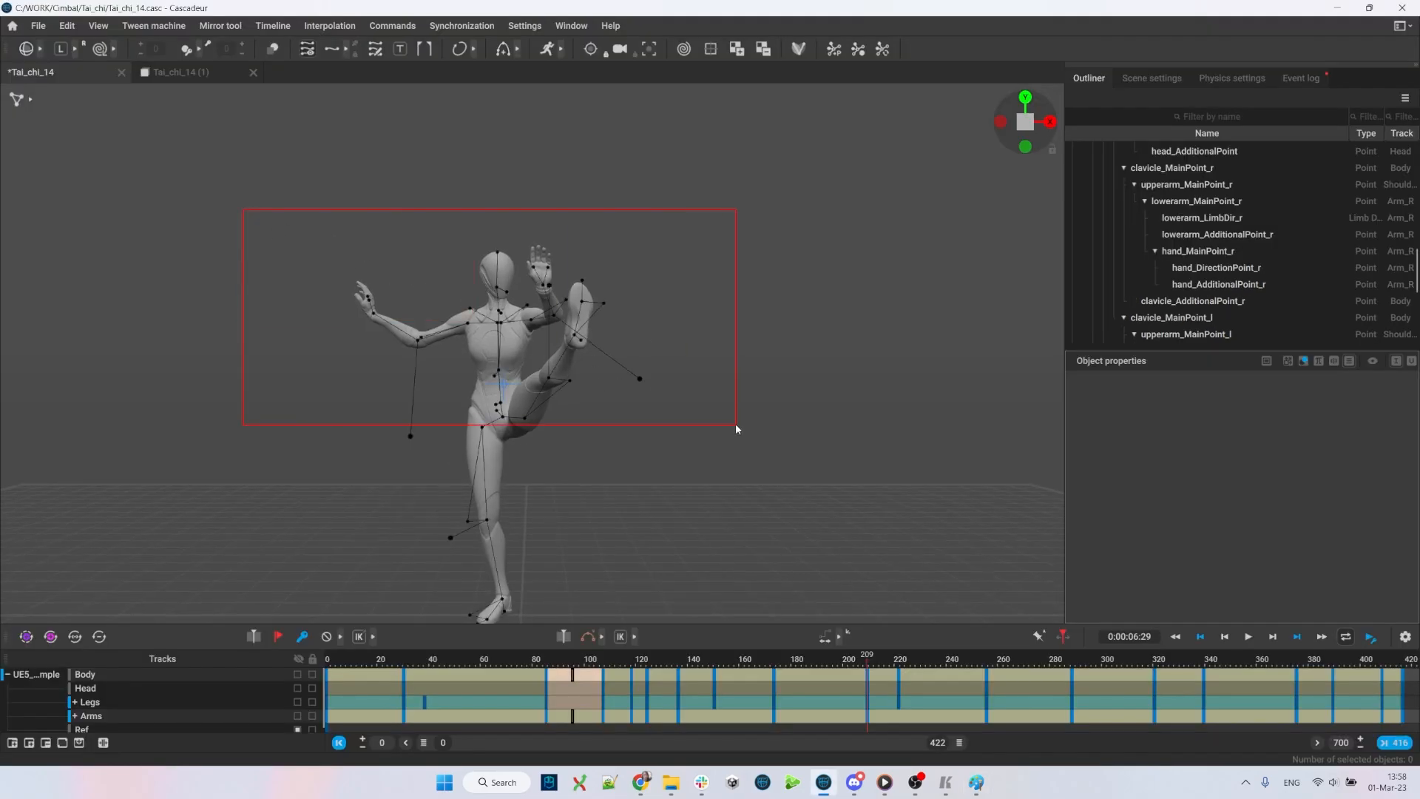
{"action": "left_click_drag", "start_coordinate": [736, 426], "coordinate": [736, 425]}
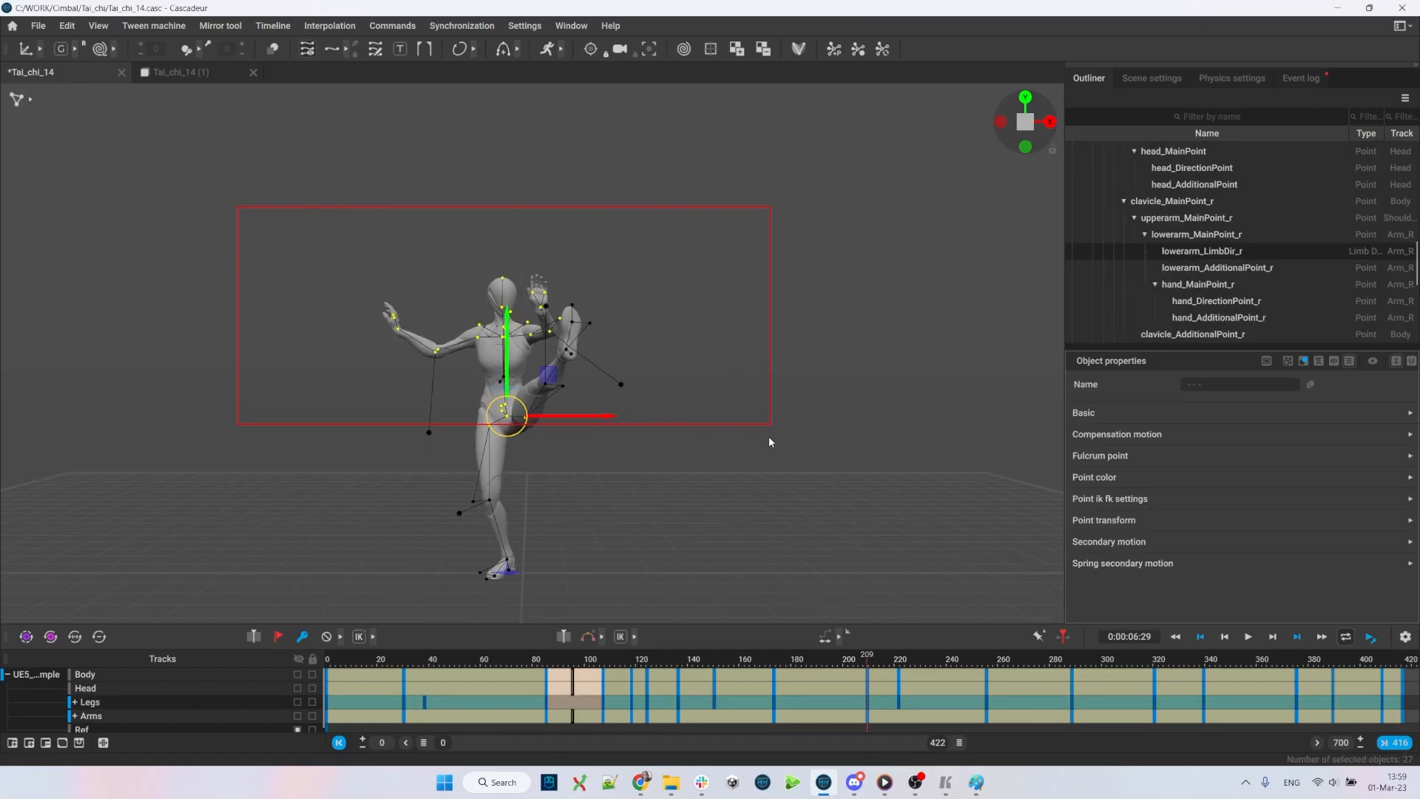
{"action": "left_click", "coordinate": [722, 435]}
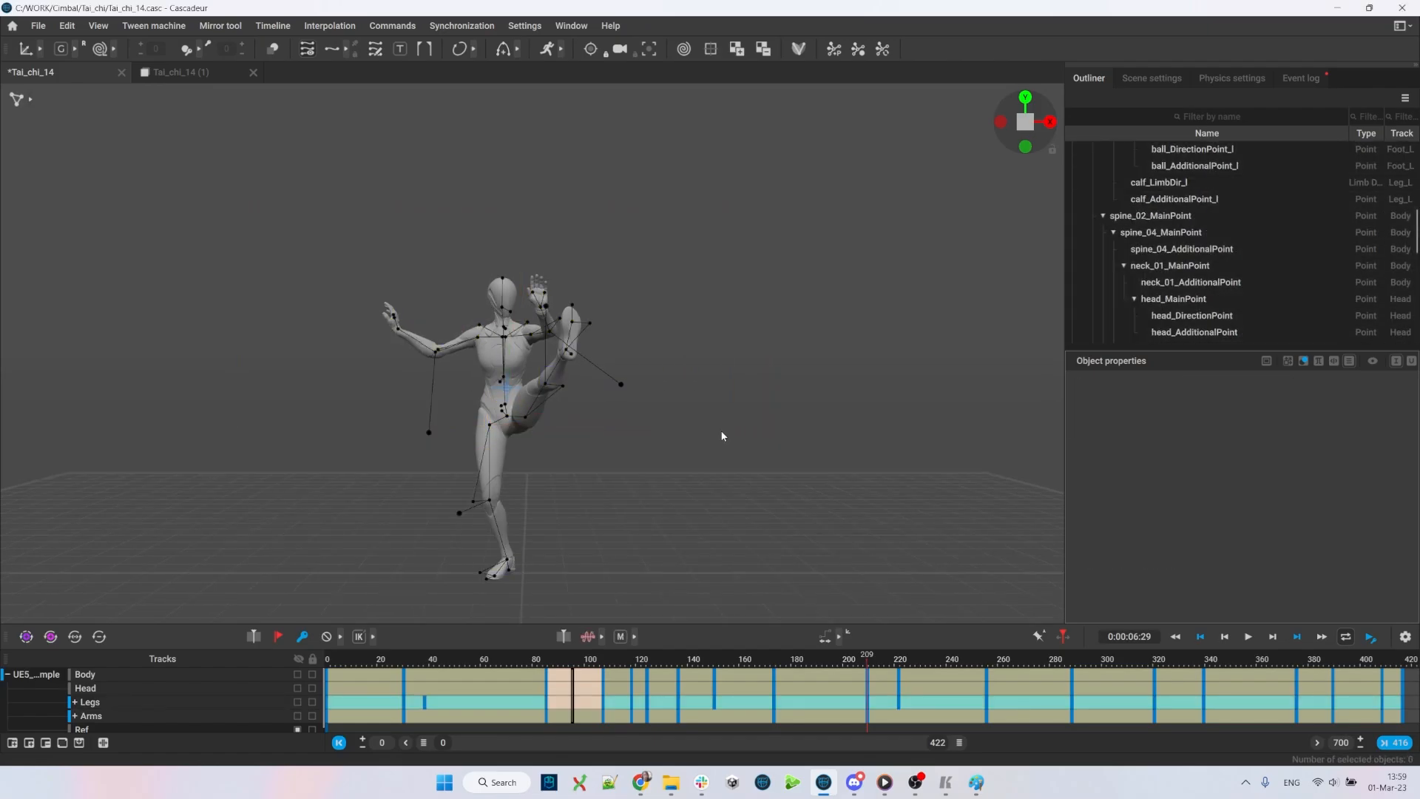
{"action": "left_click_drag", "start_coordinate": [750, 445], "coordinate": [756, 446]}
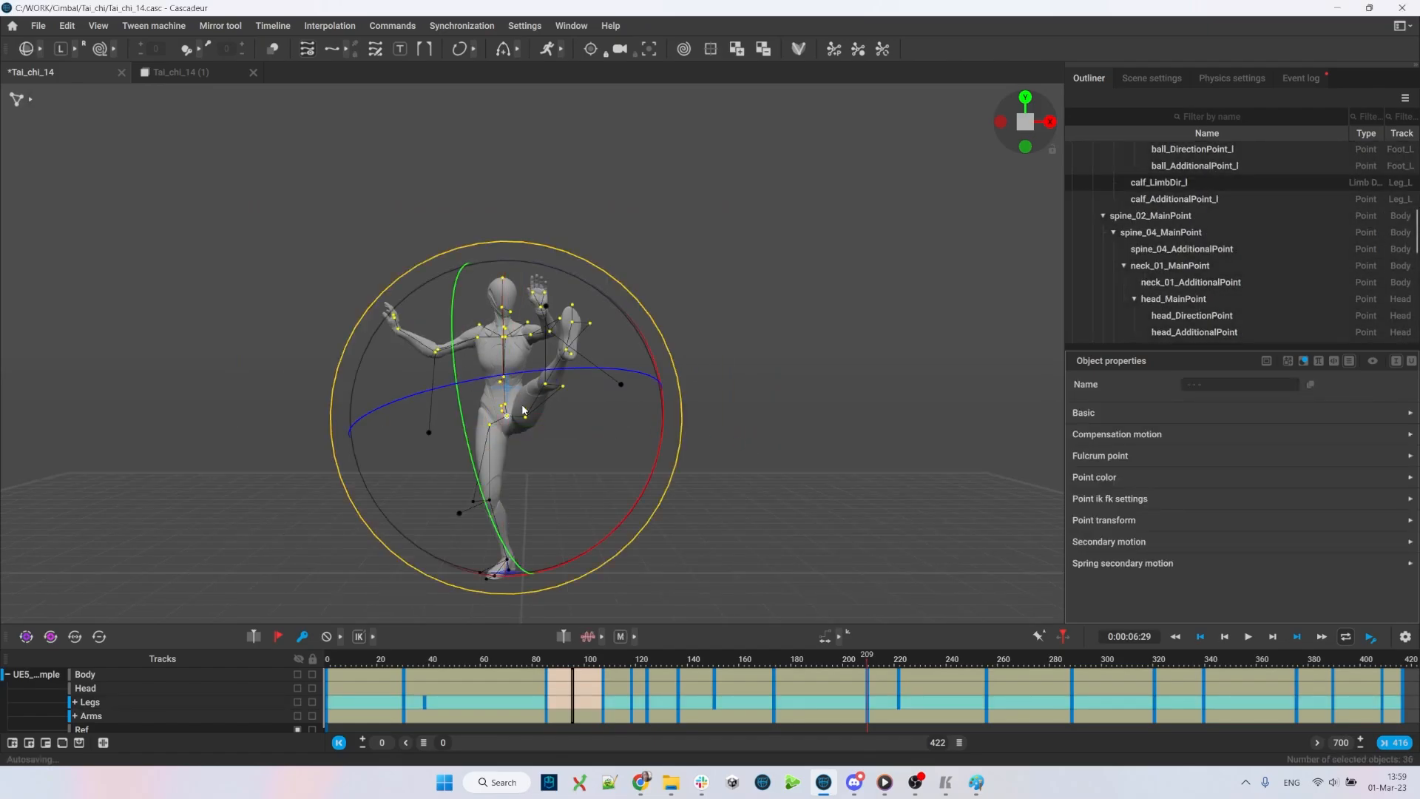
- Swing the kicking left leg outward from the hip at frame 209 and lower its foot slightly
{"action": "left_click_drag", "start_coordinate": [521, 427], "coordinate": [551, 429]}
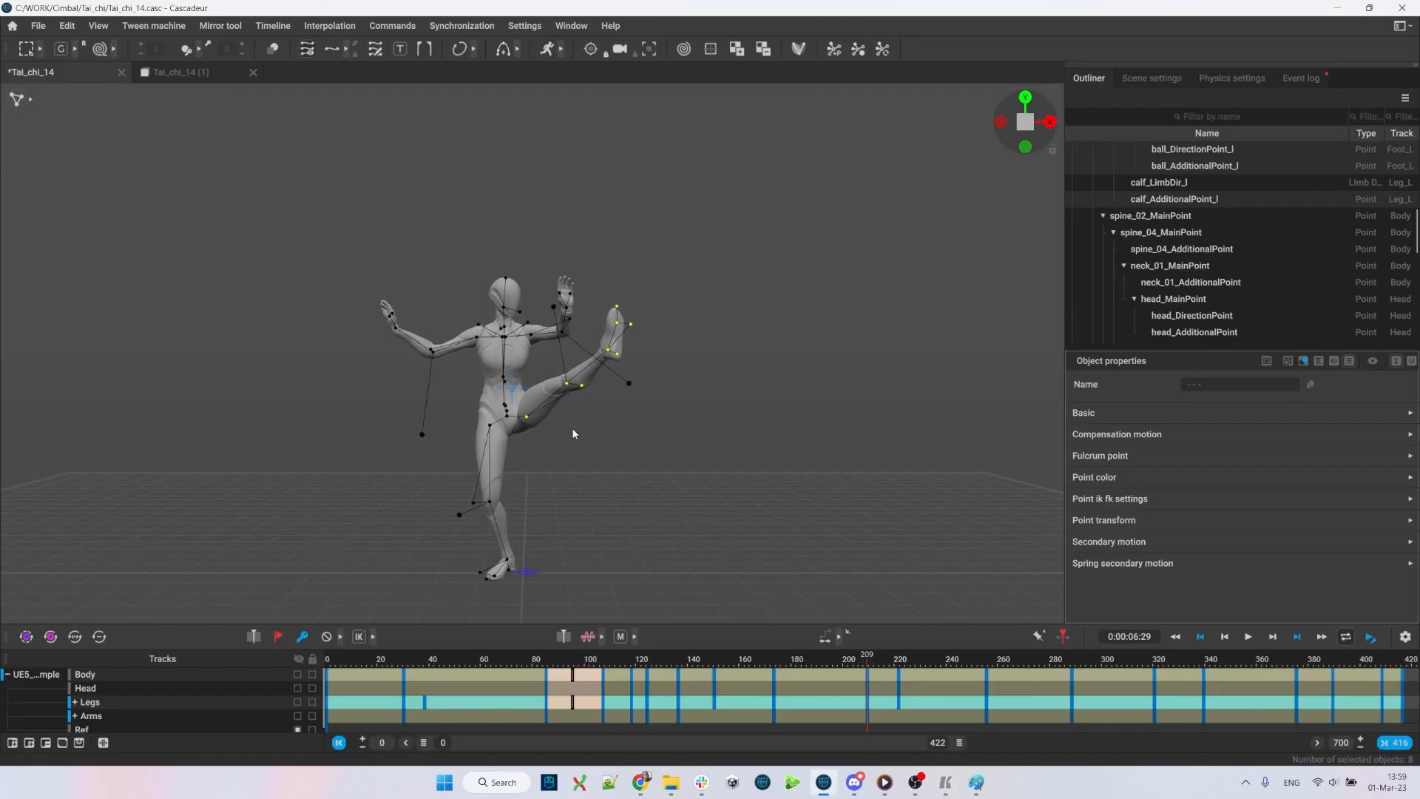
{"action": "left_click_drag", "start_coordinate": [571, 428], "coordinate": [560, 460]}
{"action": "left_click_drag", "start_coordinate": [587, 307], "coordinate": [656, 382]}
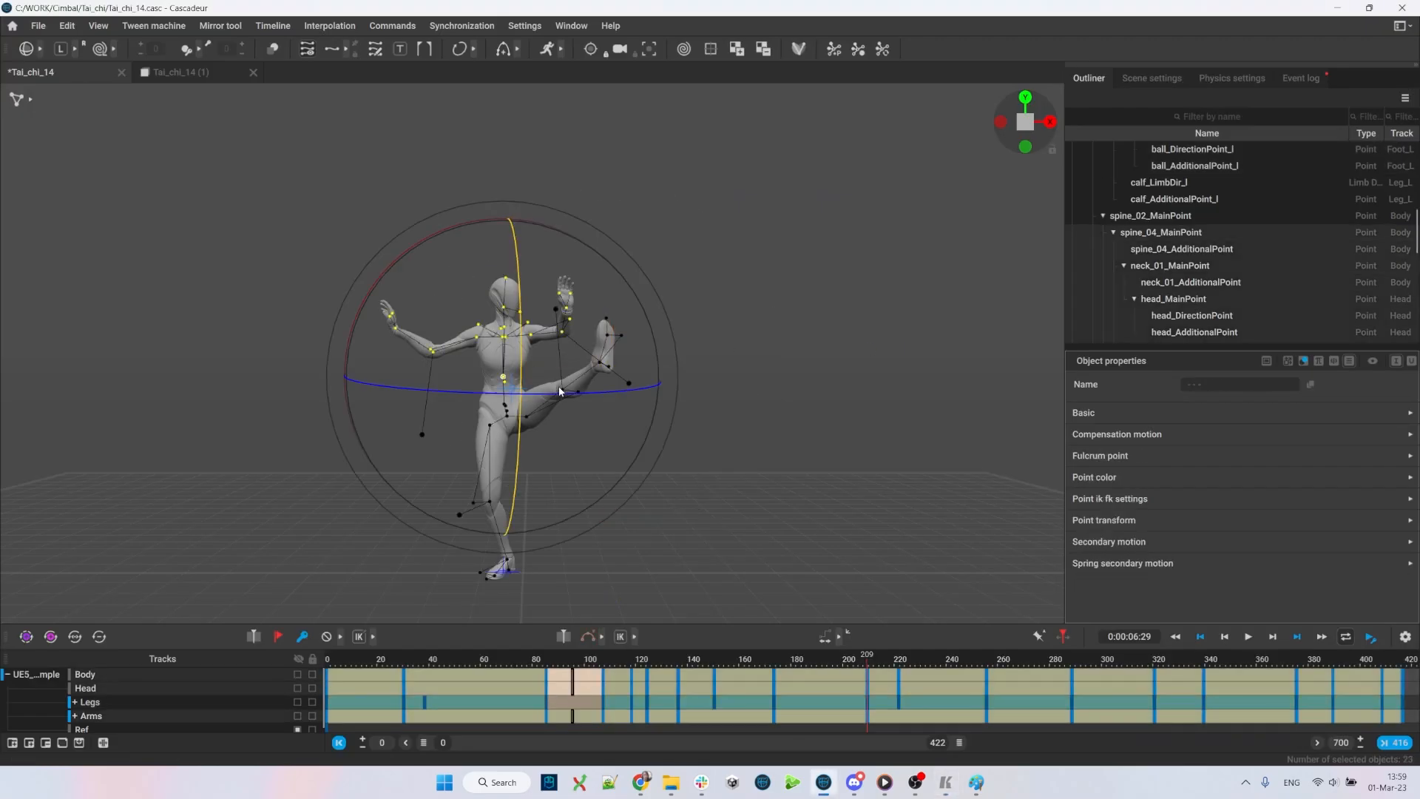
- Rotate the chest and move the right hand backward in the top view at frame 209
{"action": "left_click_drag", "start_coordinate": [872, 344], "coordinate": [857, 419]}
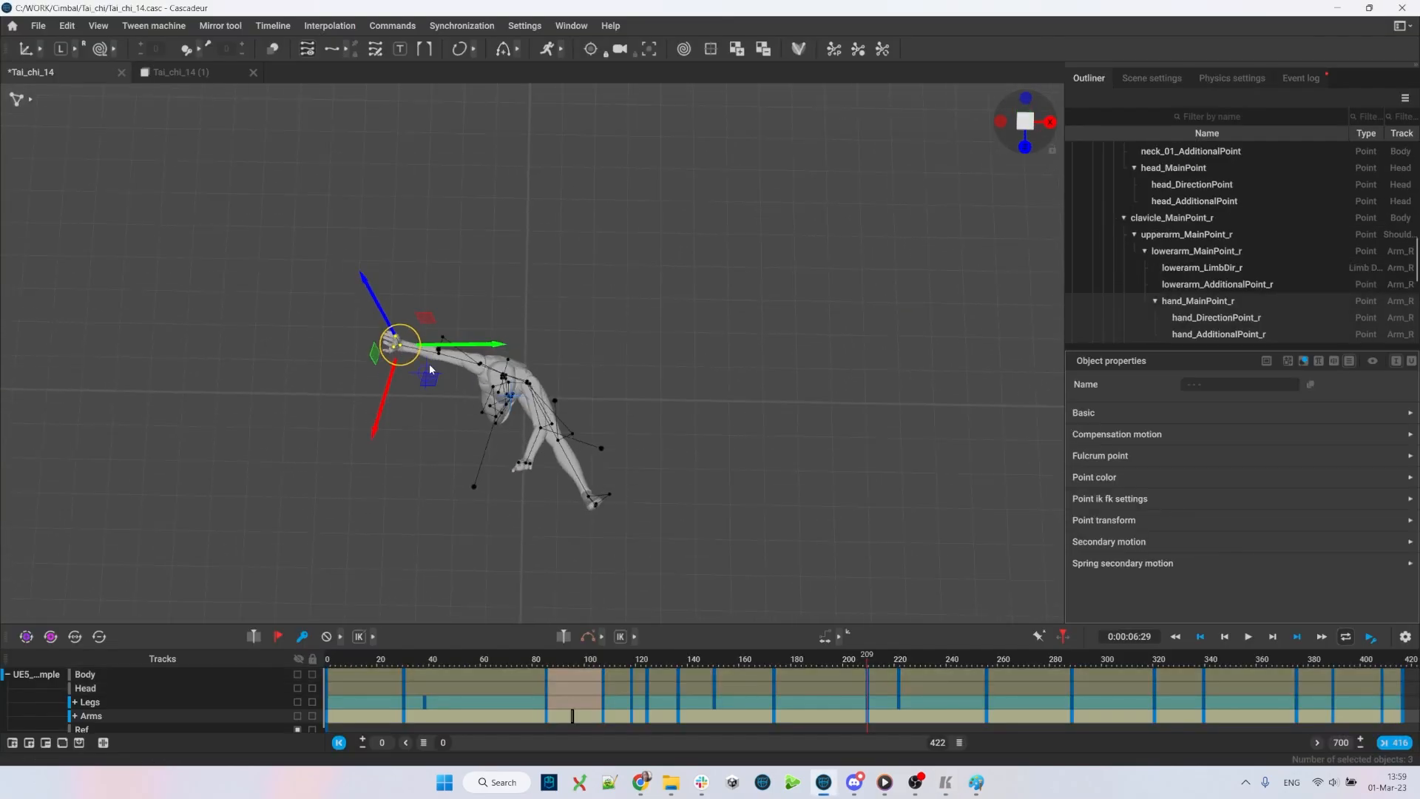
{"action": "right_click_drag", "start_coordinate": [429, 364], "coordinate": [526, 321]}
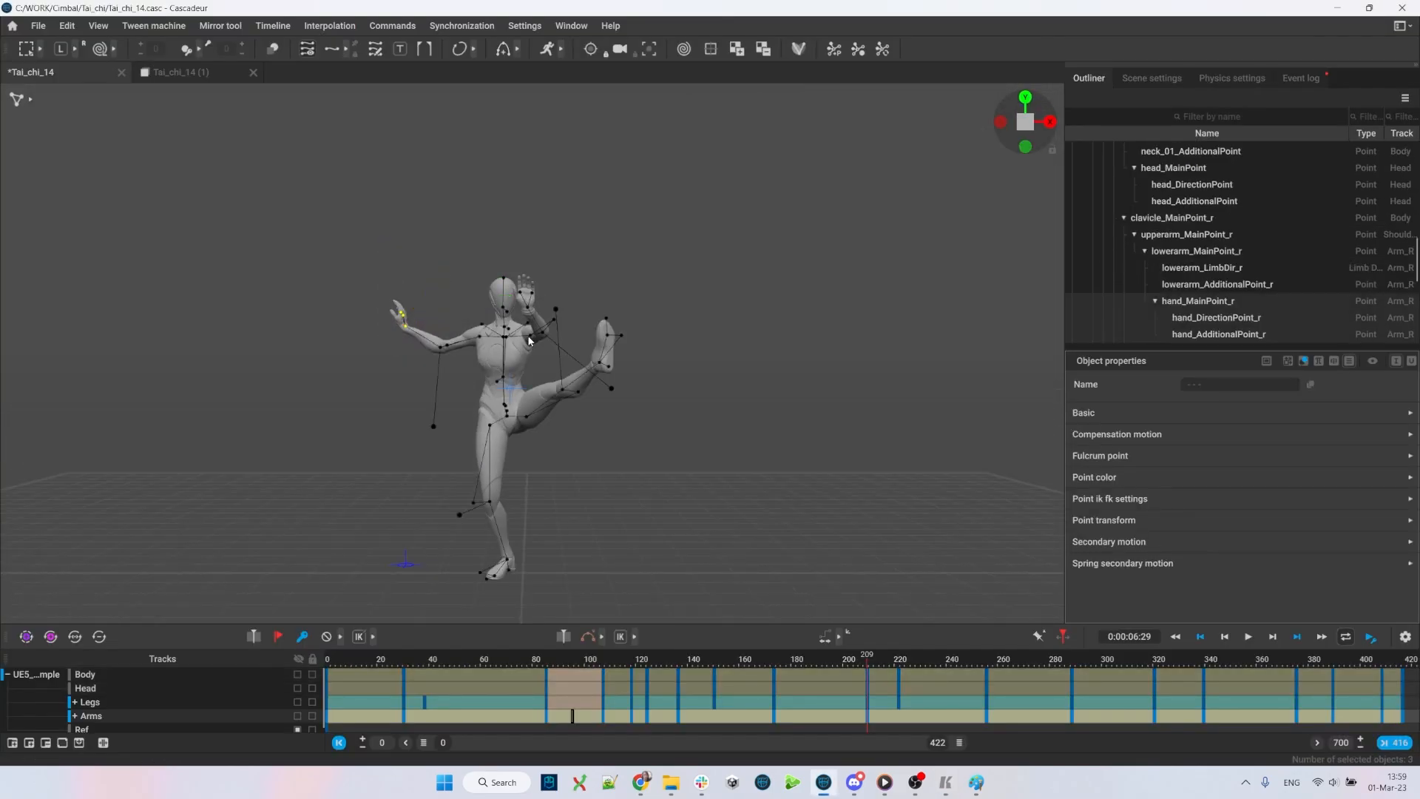
- Rotate the left arm outward from the shoulder toward the kicking foot at frame 209, and adjust the hand's rotation
{"action": "left_click", "coordinate": [529, 337]}
{"action": "key", "text": "e"}
{"action": "left_click_drag", "start_coordinate": [530, 339], "coordinate": [479, 331]}
{"action": "key", "text": "alt+Tab"}
{"action": "key", "text": "alt+Tab"}
{"action": "key", "text": "q"}
{"action": "left_click", "coordinate": [582, 325]}
{"action": "key", "text": "e"}
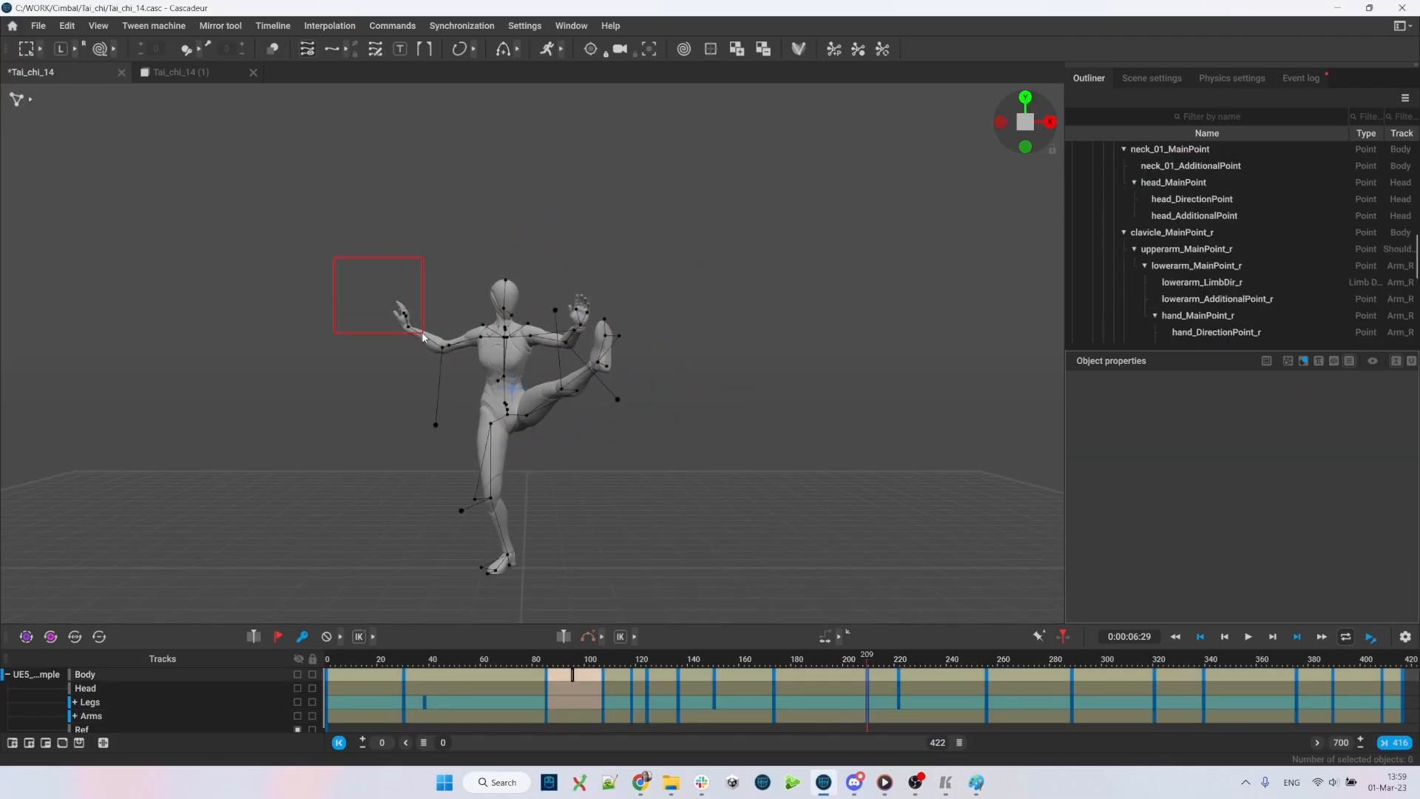
- Move the right hand to raise the extended right arm slightly at frame 209
{"action": "left_click_drag", "start_coordinate": [423, 336], "coordinate": [424, 335]}
{"action": "key", "text": "w"}
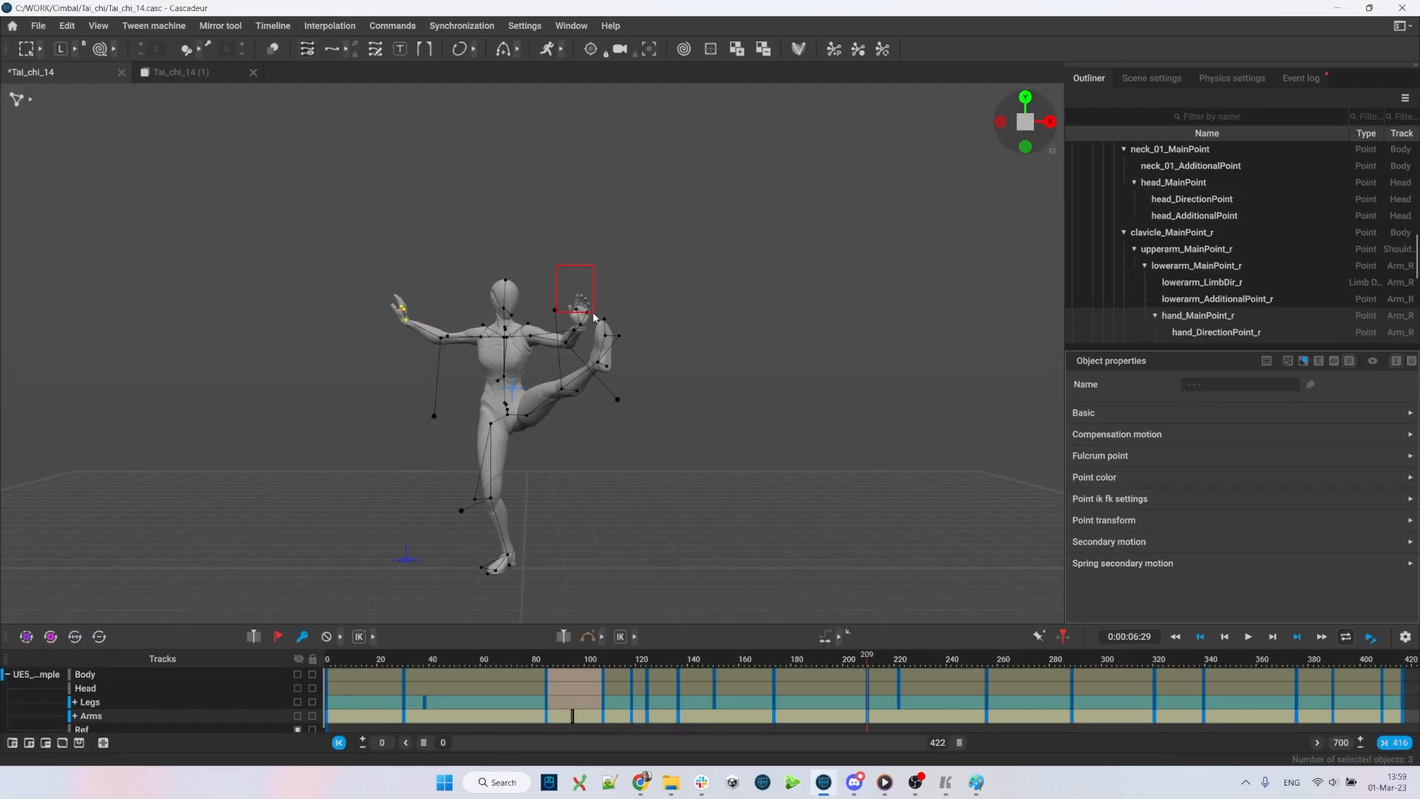
{"action": "left_click_drag", "start_coordinate": [592, 312], "coordinate": [596, 331], "text": "shift"}
- Move the left elbow's direction point inward and down at frame 209
{"action": "left_click_drag", "start_coordinate": [602, 386], "coordinate": [639, 425]}
{"action": "key", "text": "w"}
{"action": "left_click_drag", "start_coordinate": [618, 412], "coordinate": [609, 421]}
{"action": "key", "text": "q"}
- Move the left hand at frame 209 and compare its placement with the reference from the top view
{"action": "left_click_drag", "start_coordinate": [547, 279], "coordinate": [552, 281]}
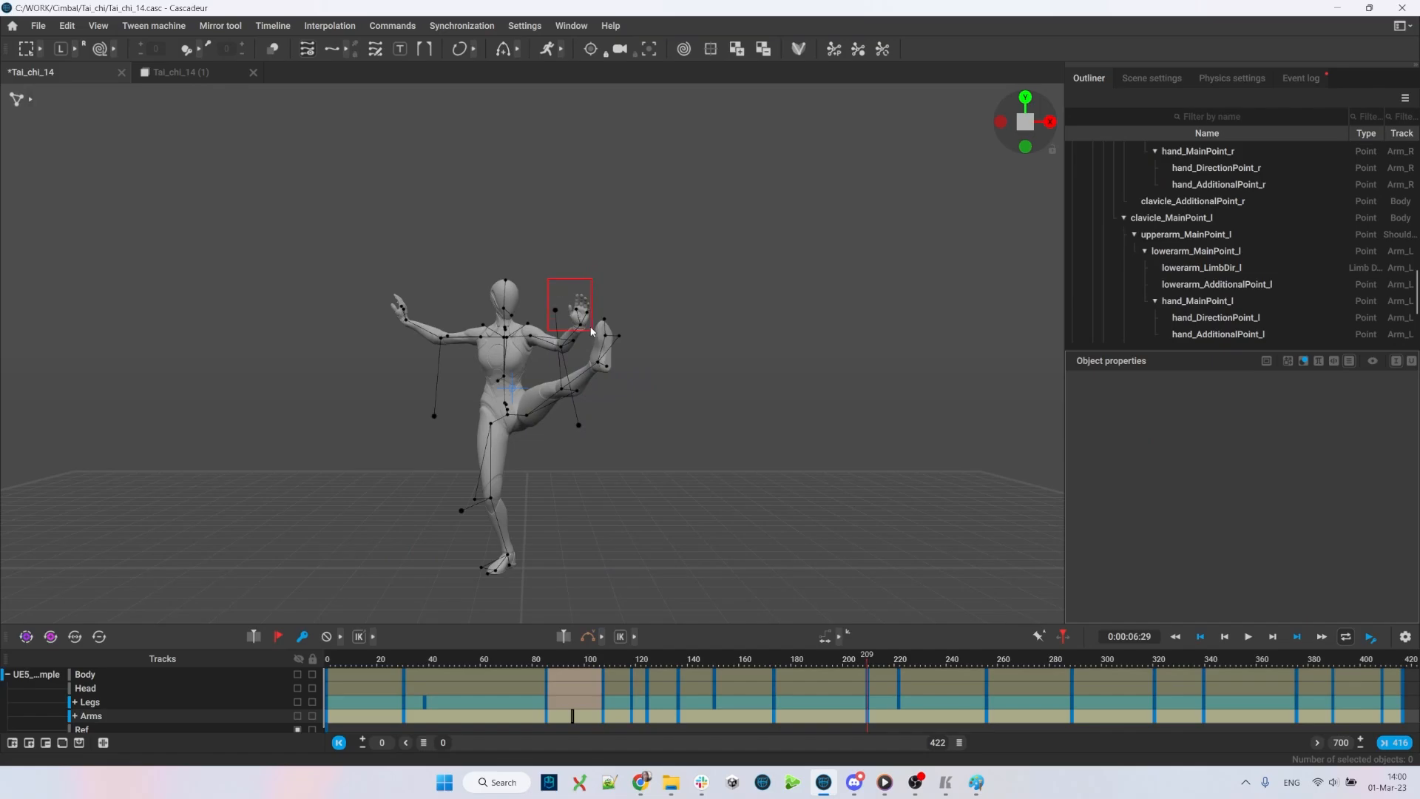
{"action": "key", "text": "w"}
{"action": "left_click_drag", "start_coordinate": [591, 331], "coordinate": [603, 484]}
{"action": "key", "text": "alt+Tab"}
{"action": "key", "text": "alt+Tab"}
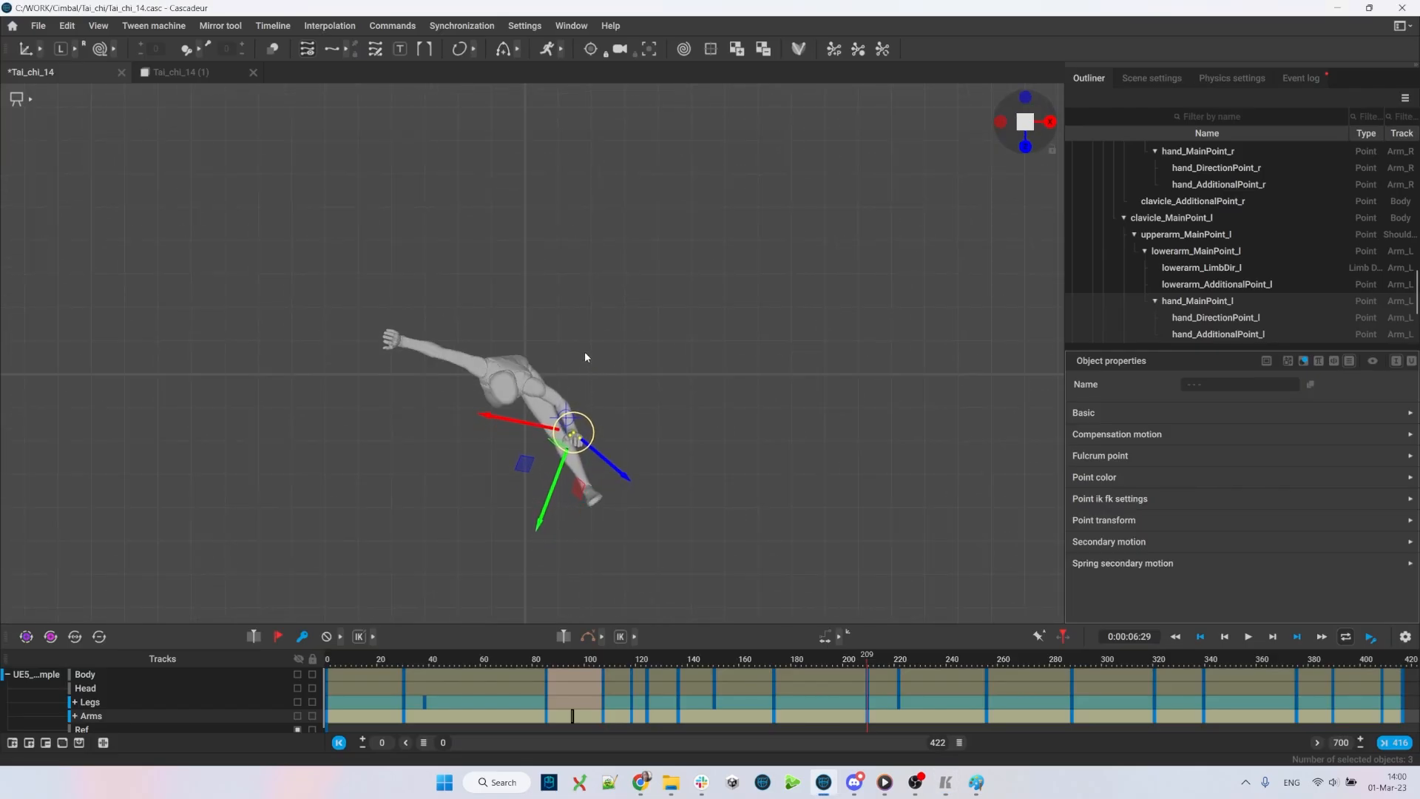
- Rotate the shoulders with both arms at frame 209 to raise the extended right arm
{"action": "mouse_move", "coordinate": [585, 352]}
{"action": "left_mouse_down", "text": "alt"}
{"action": "mouse_move", "coordinate": [663, 299]}
{"action": "mouse_move", "coordinate": [741, 281]}
{"action": "left_mouse_up", "text": "alt"}
{"action": "left_click", "coordinate": [741, 281]}
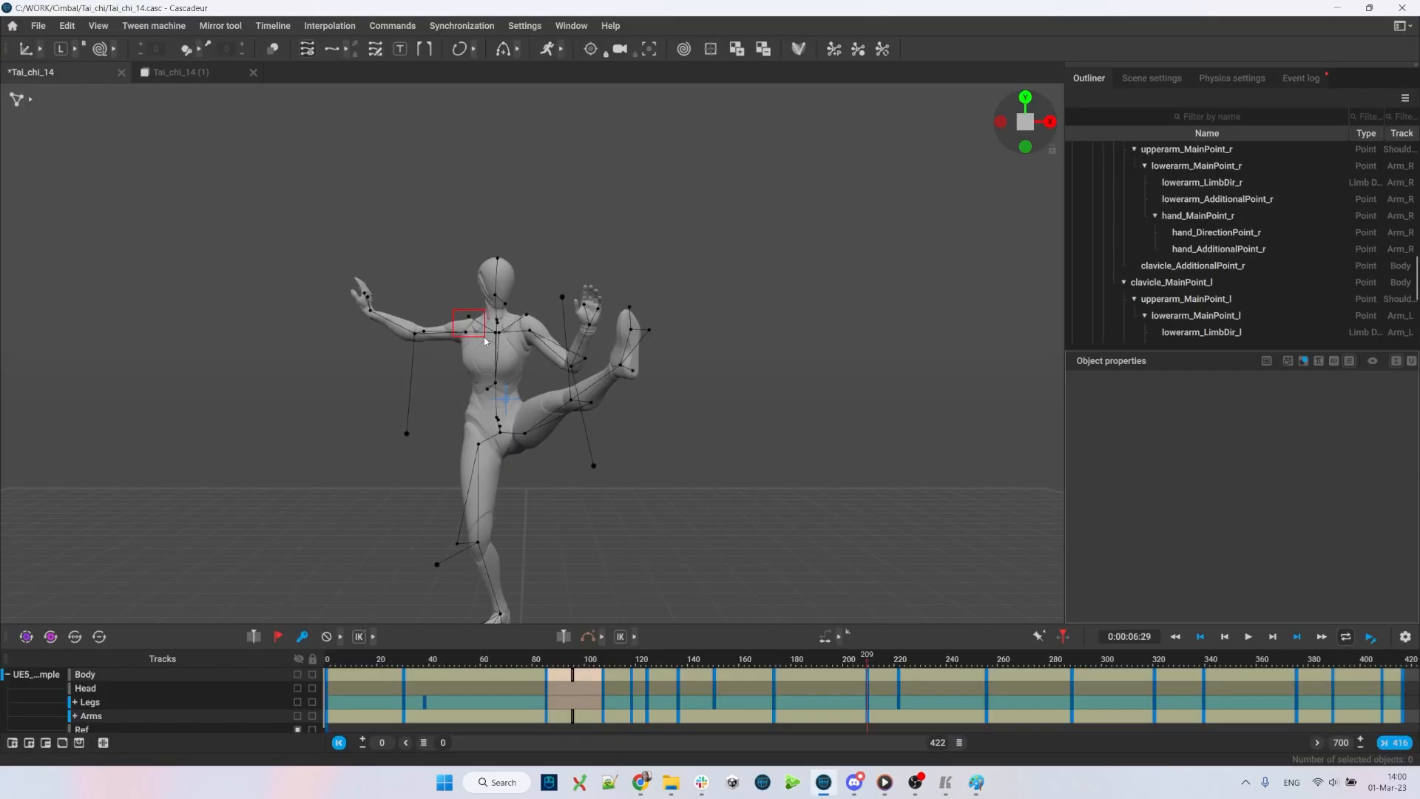
{"action": "left_click", "coordinate": [498, 334]}
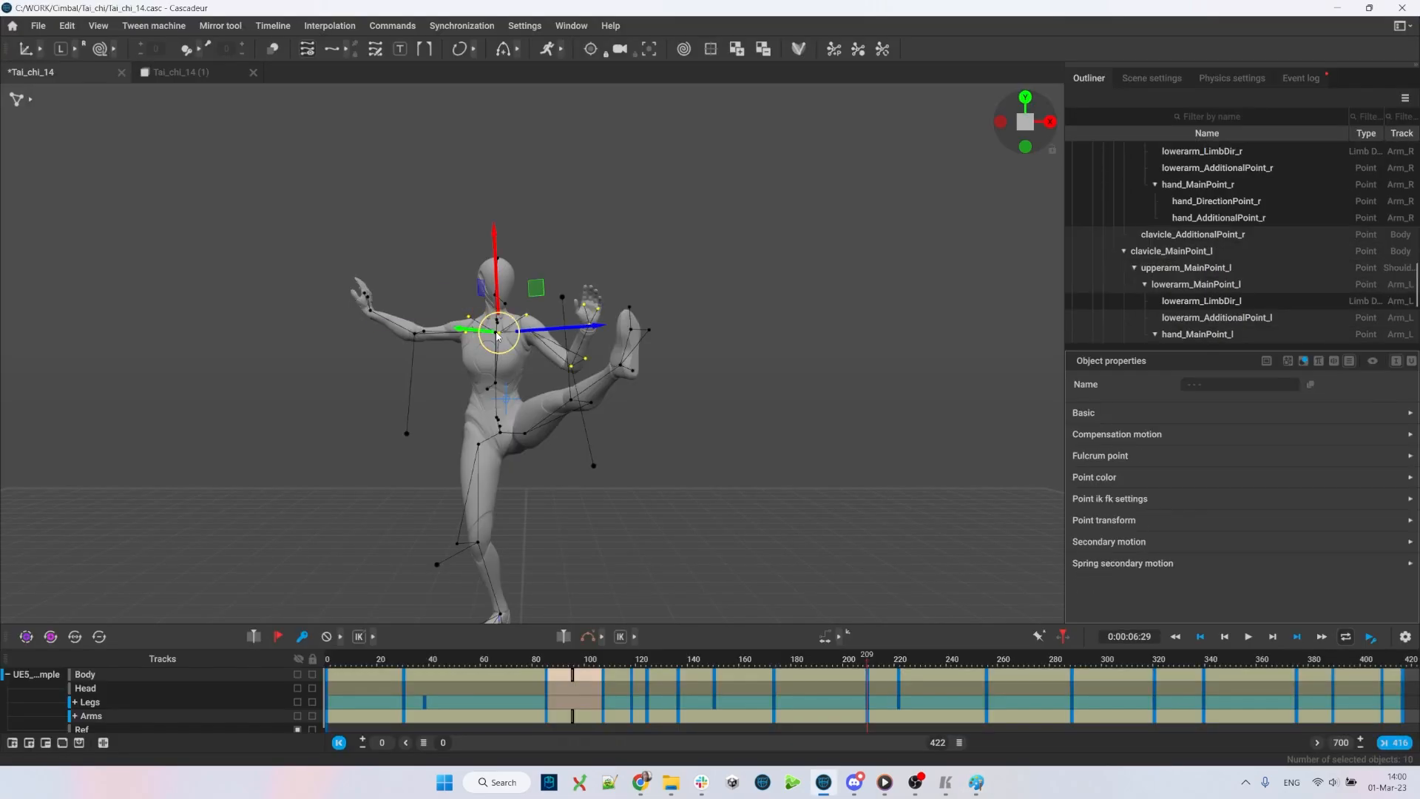
{"action": "key", "text": "e"}
{"action": "left_click_drag", "start_coordinate": [646, 294], "coordinate": [644, 339]}
{"action": "key", "text": "q"}
{"action": "left_click", "coordinate": [499, 335]}
{"action": "double_click", "coordinate": [499, 333]}
{"action": "key", "text": "e"}
{"action": "left_click_drag", "start_coordinate": [650, 285], "coordinate": [704, 307]}
{"action": "key", "text": "q"}
- Rotate the right arm slightly down from the shoulder at frame 209 and compare the pose with the reference
{"action": "double_click", "coordinate": [530, 334]}
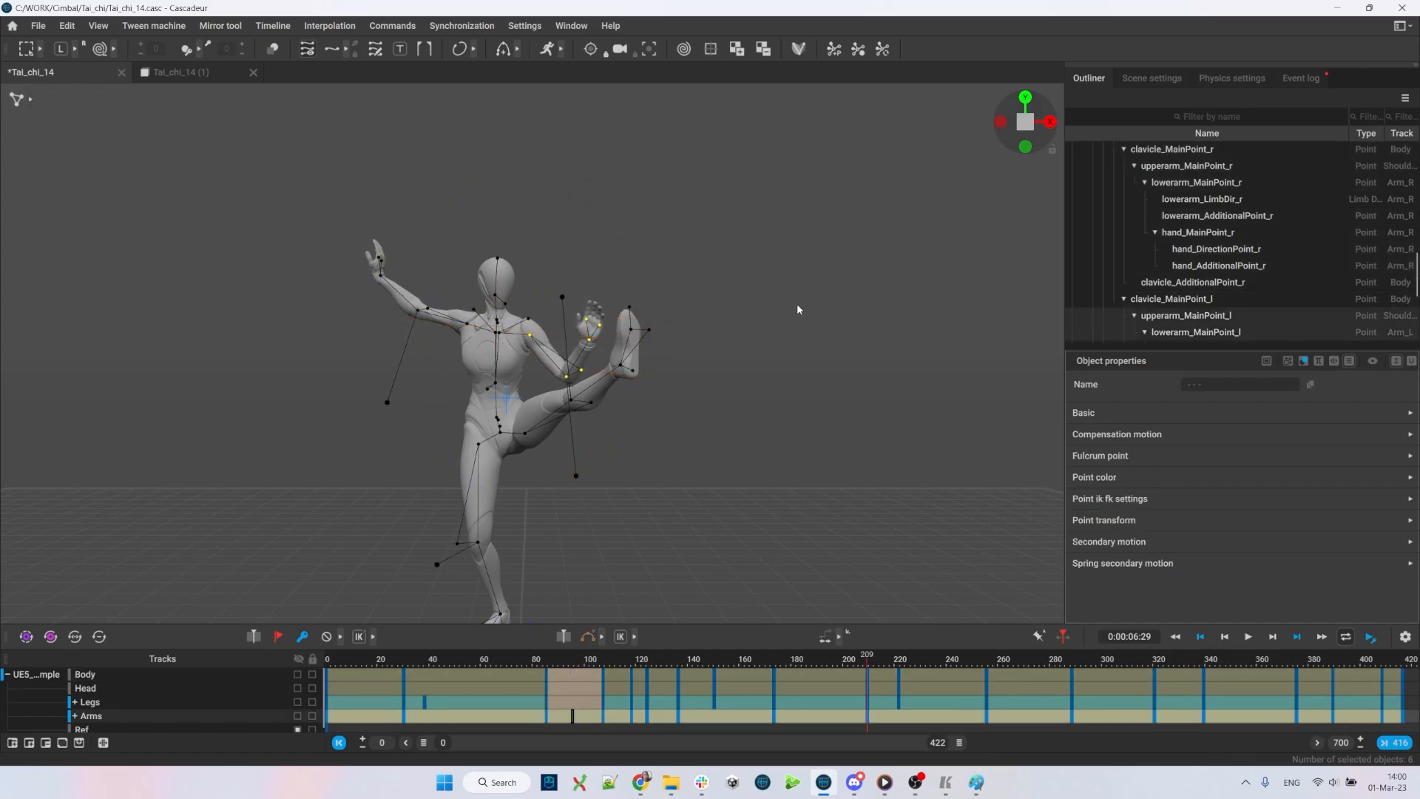
{"action": "left_click", "coordinate": [796, 308]}
{"action": "double_click", "coordinate": [467, 323]}
{"action": "key", "text": "e"}
{"action": "middle_click_drag", "start_coordinate": [764, 359], "coordinate": [784, 311]}
{"action": "key", "text": "q"}
{"action": "key", "text": "alt+Tab"}
{"action": "key", "text": "alt+Tab"}
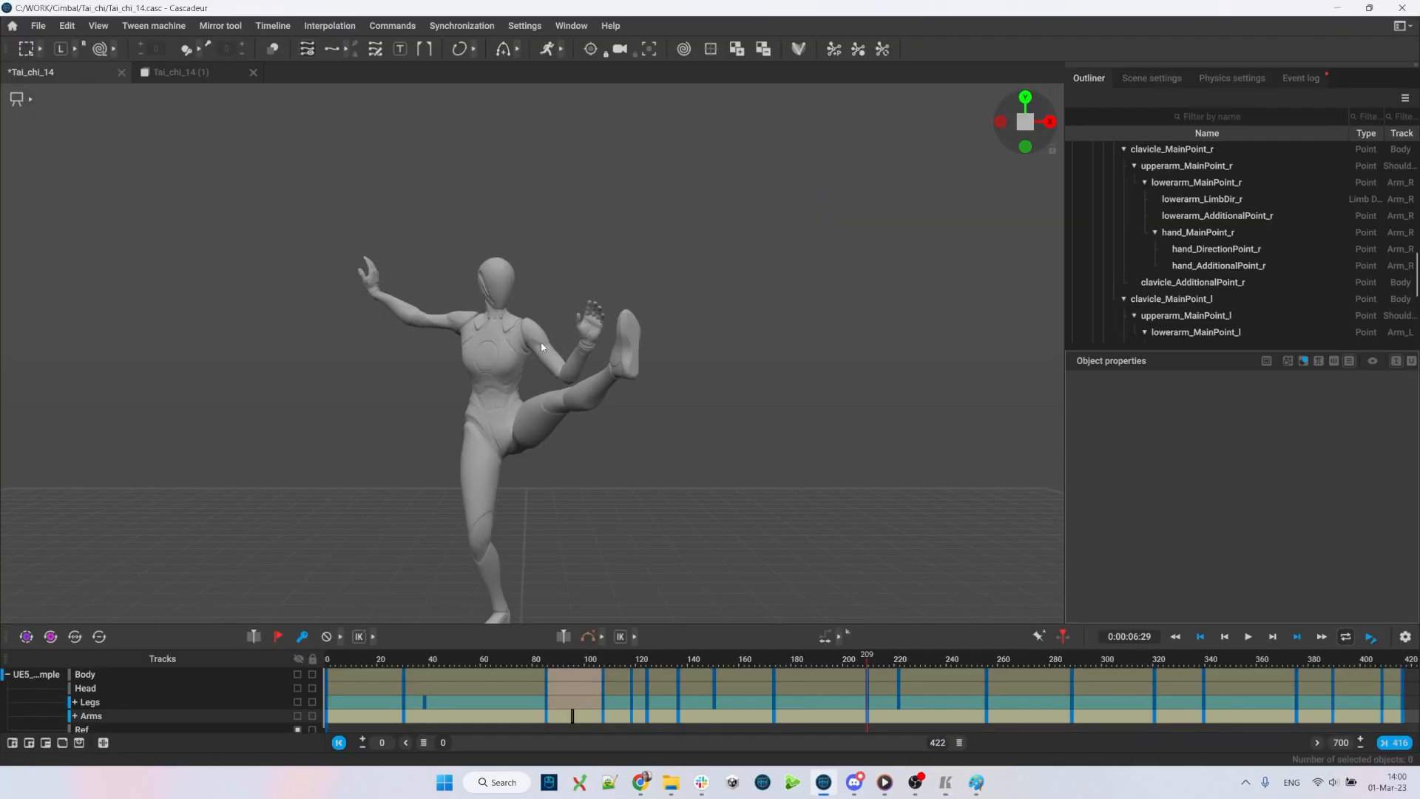
- Rotate the left arm upward from the shoulder at frame 209 and check it against the reference
{"action": "double_click", "coordinate": [530, 334]}
{"action": "key", "text": "e"}
{"action": "left_click_drag", "start_coordinate": [477, 290], "coordinate": [439, 294]}
{"action": "middle_click_drag", "start_coordinate": [542, 370], "coordinate": [573, 327]}
{"action": "key", "text": "q"}
{"action": "key", "text": "alt+Tab"}
{"action": "key", "text": "alt+Tab"}
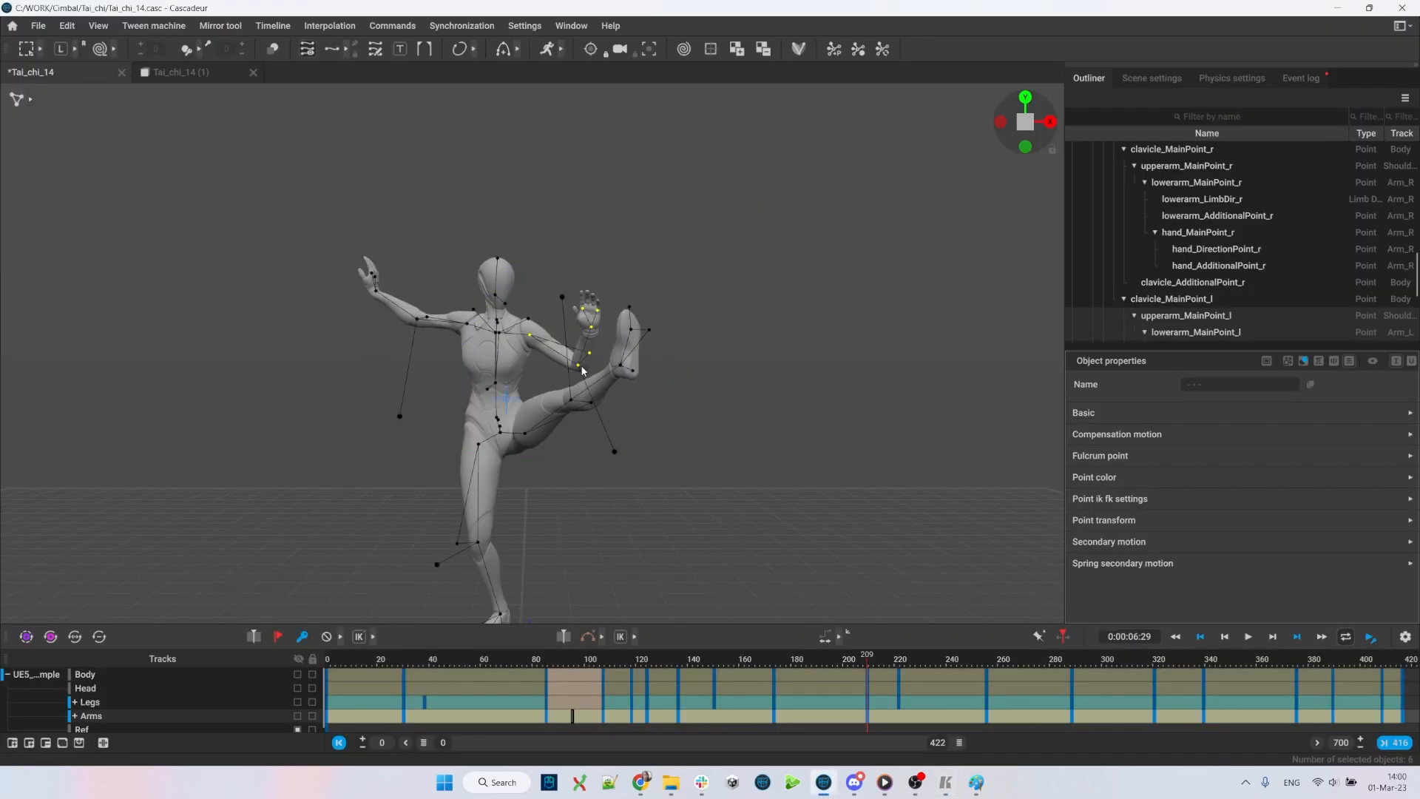
- Rotate the left forearm slightly outward from the elbow at frame 209, comparing the hand with the reference
{"action": "double_click", "coordinate": [580, 366]}
{"action": "key", "text": "e"}
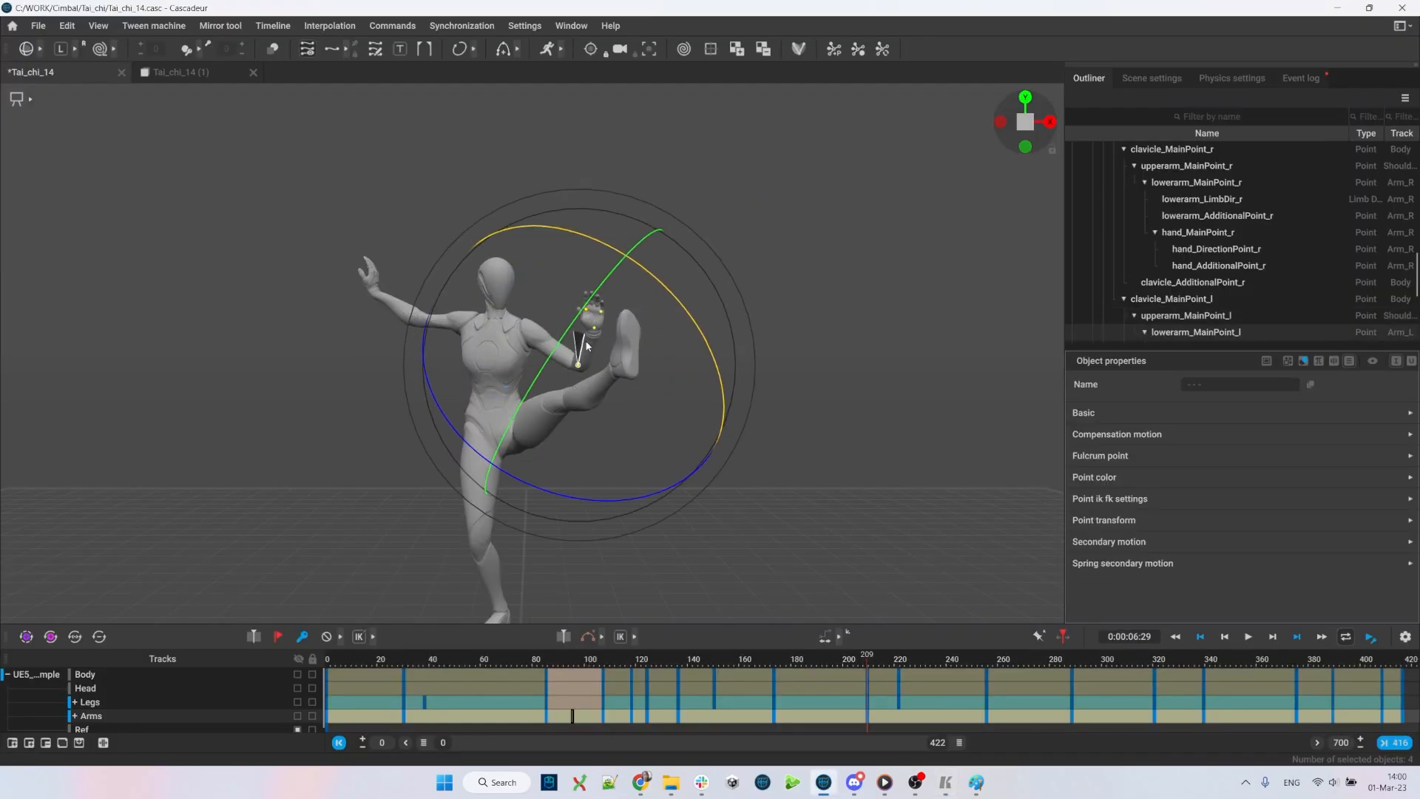
{"action": "key", "text": "alt+Tab"}
{"action": "key", "text": "alt+Tab"}
{"action": "left_click", "coordinate": [583, 285]}
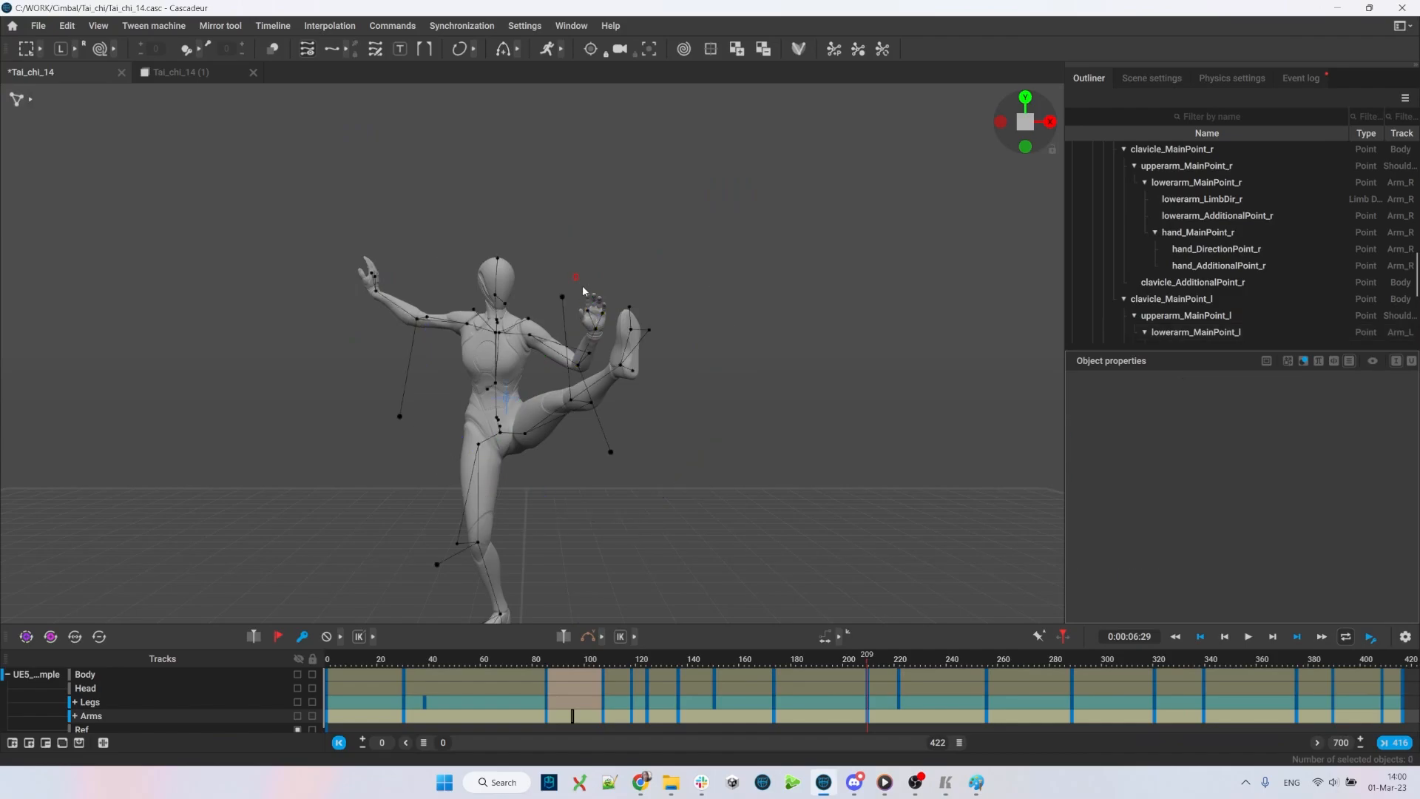
{"action": "double_click", "coordinate": [591, 330]}
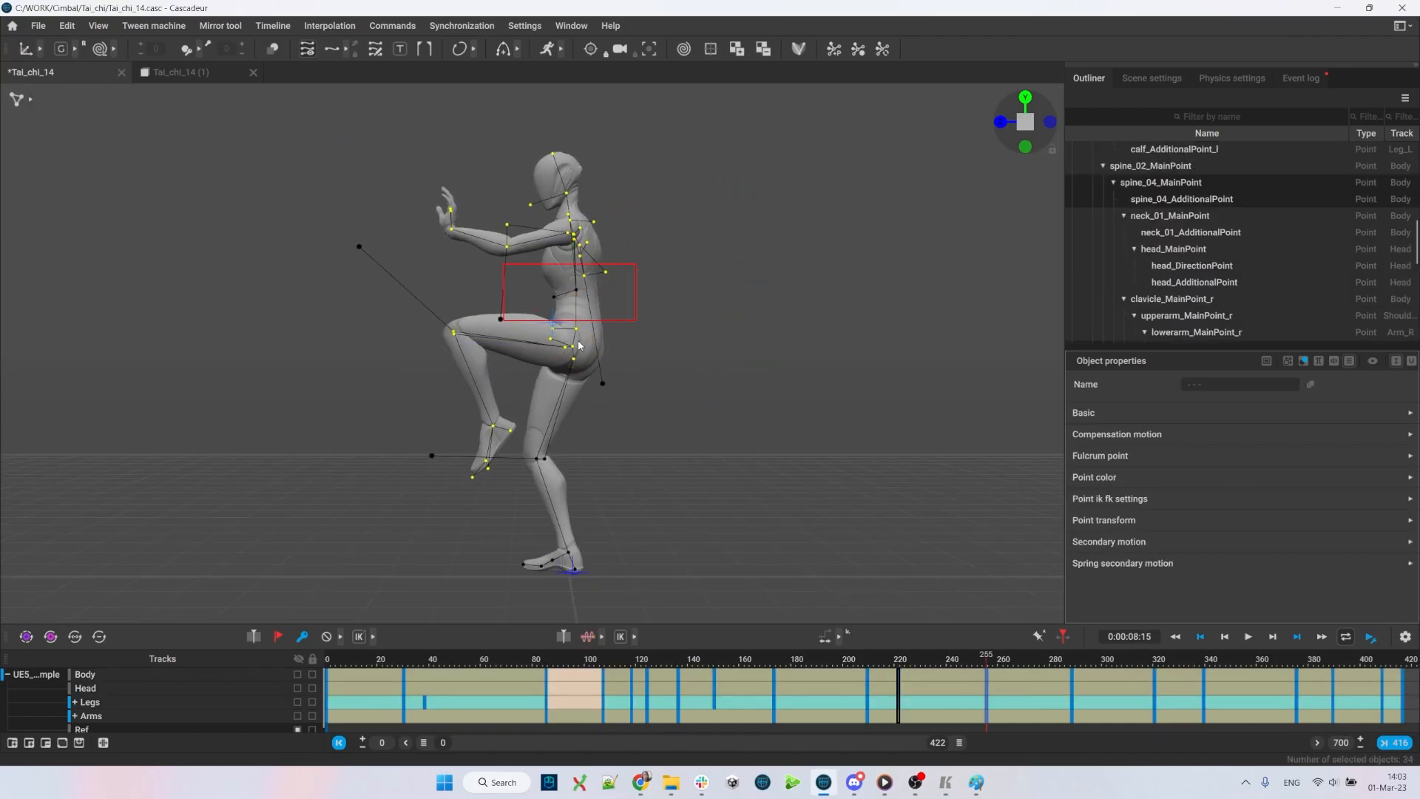
- Shift the upper body, pelvis and raised left leg together at frame 255, forward in side view and sideways in front view
{"action": "left_click_drag", "start_coordinate": [504, 264], "coordinate": [637, 320], "text": "shift"}
{"action": "left_click_drag", "start_coordinate": [577, 346], "coordinate": [560, 349]}
{"action": "key", "text": "KP_1"}
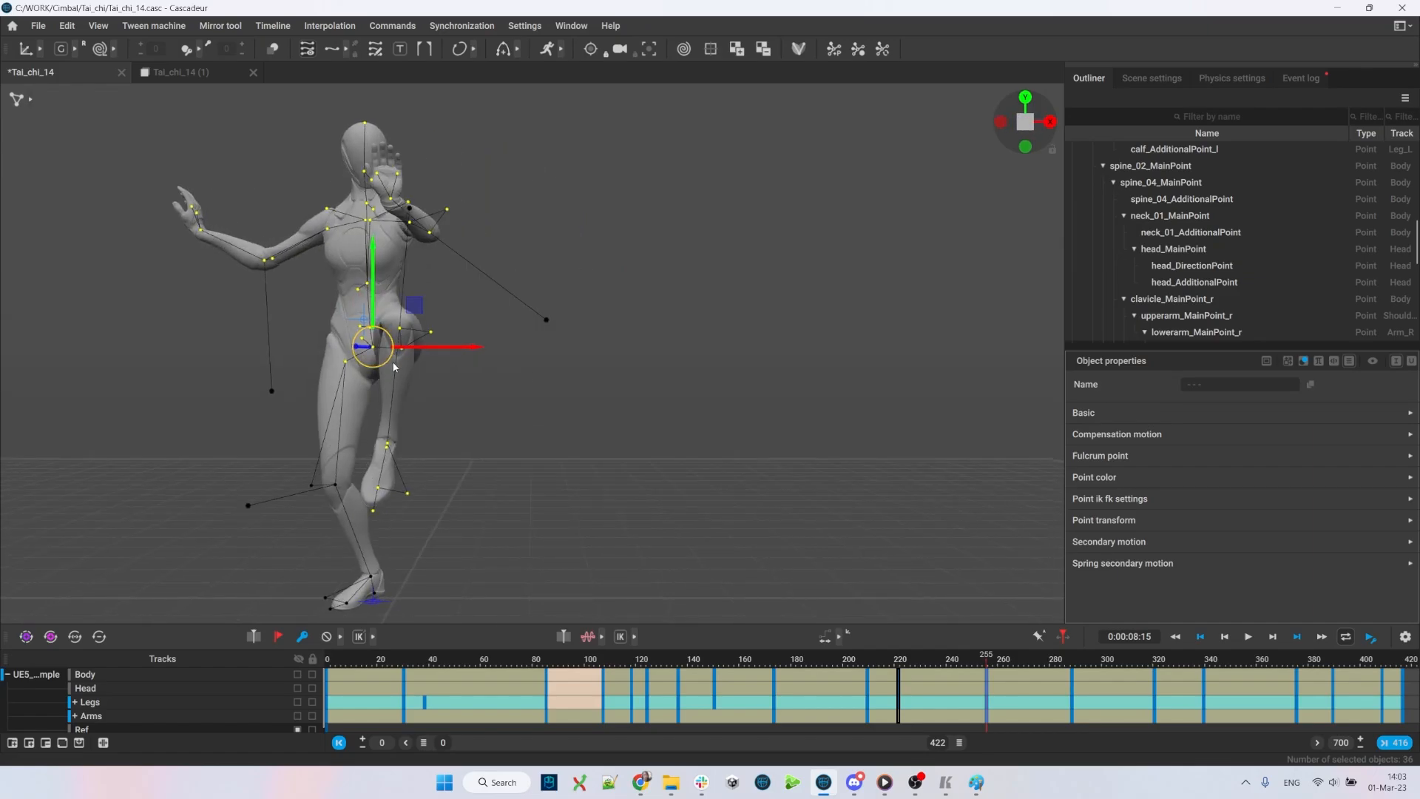
{"action": "left_click_drag", "start_coordinate": [394, 366], "coordinate": [377, 364]}
{"action": "left_click", "coordinate": [405, 316]}
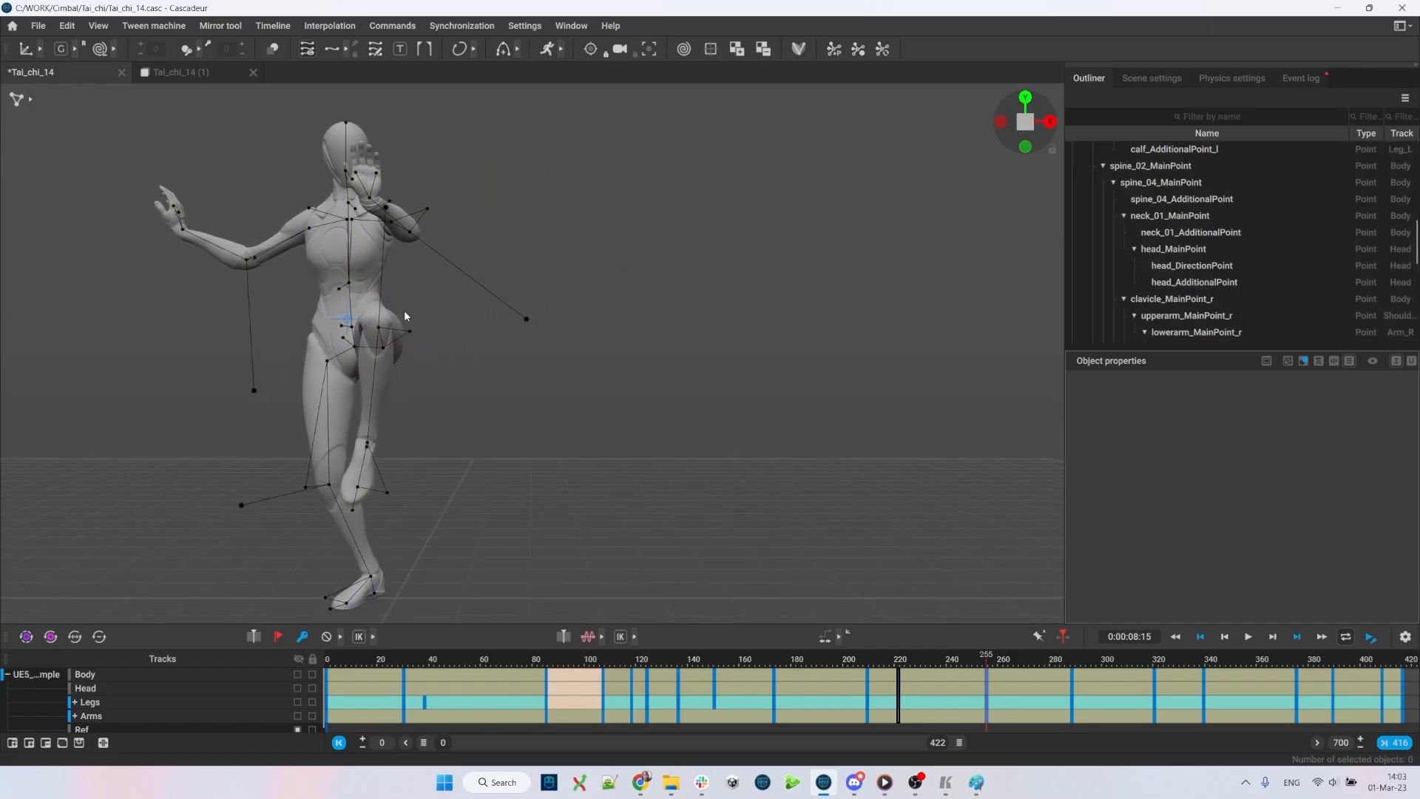
- Examine the center of mass over the supporting foot at frame 255 and compare the raised-knee pose with the reference
{"action": "left_click", "coordinate": [346, 323]}
{"action": "right_click_drag", "start_coordinate": [619, 381], "coordinate": [474, 453]}
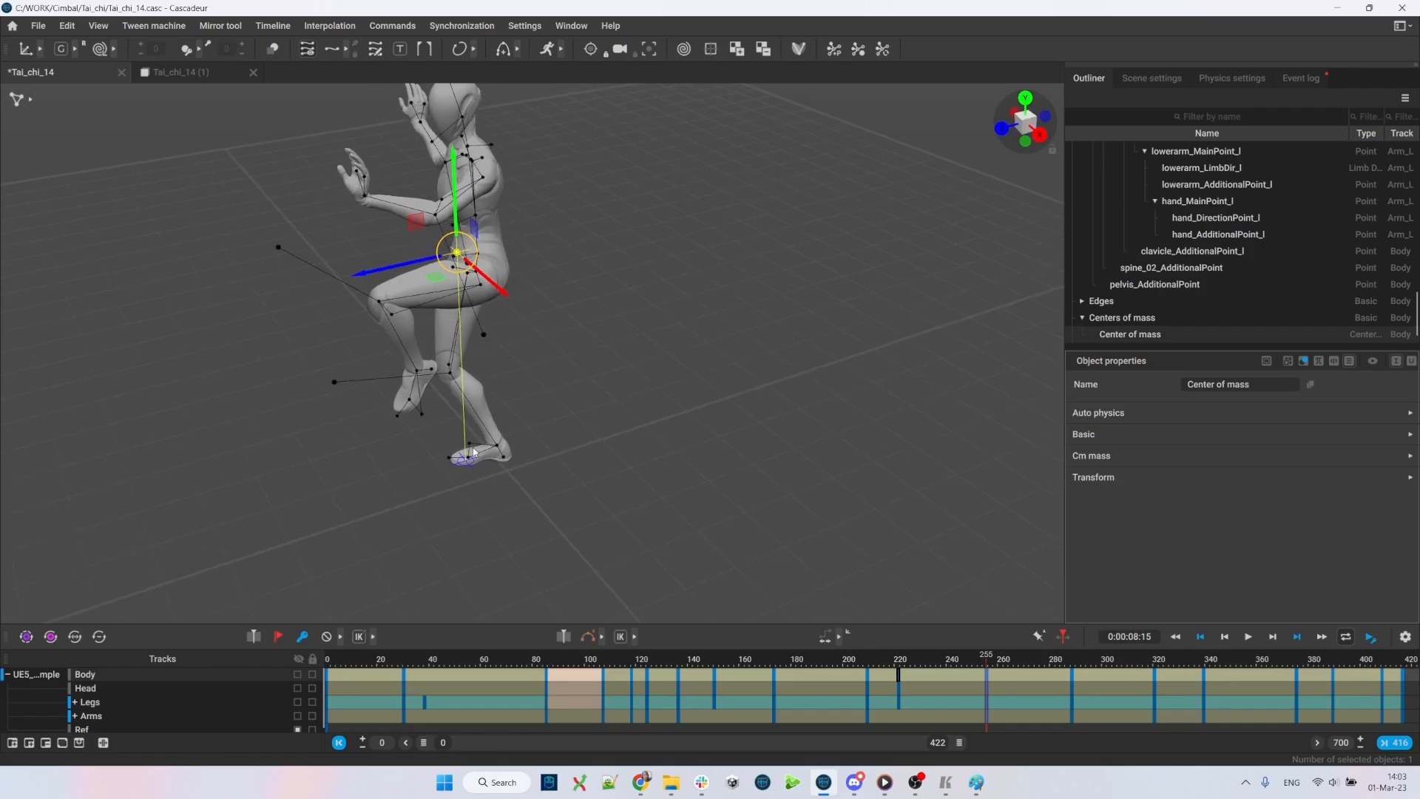
{"action": "key", "text": "KP_3"}
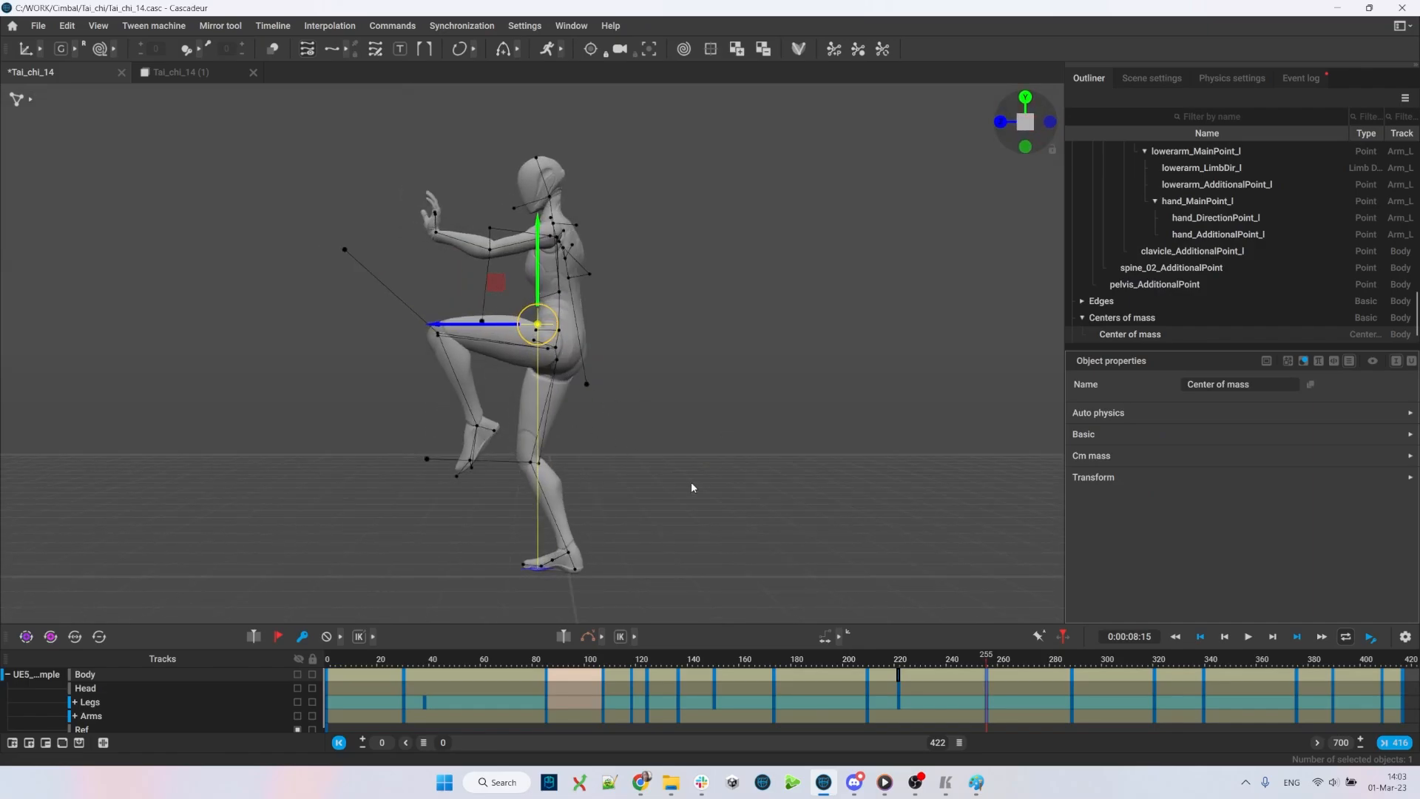
{"action": "key", "text": "alt+Tab"}
{"action": "key", "text": "alt+Tab"}
{"action": "right_click_drag", "start_coordinate": [620, 454], "coordinate": [451, 487]}
{"action": "left_click", "coordinate": [451, 486]}
{"action": "key", "text": "alt+Tab"}
{"action": "key", "text": "alt+Tab"}
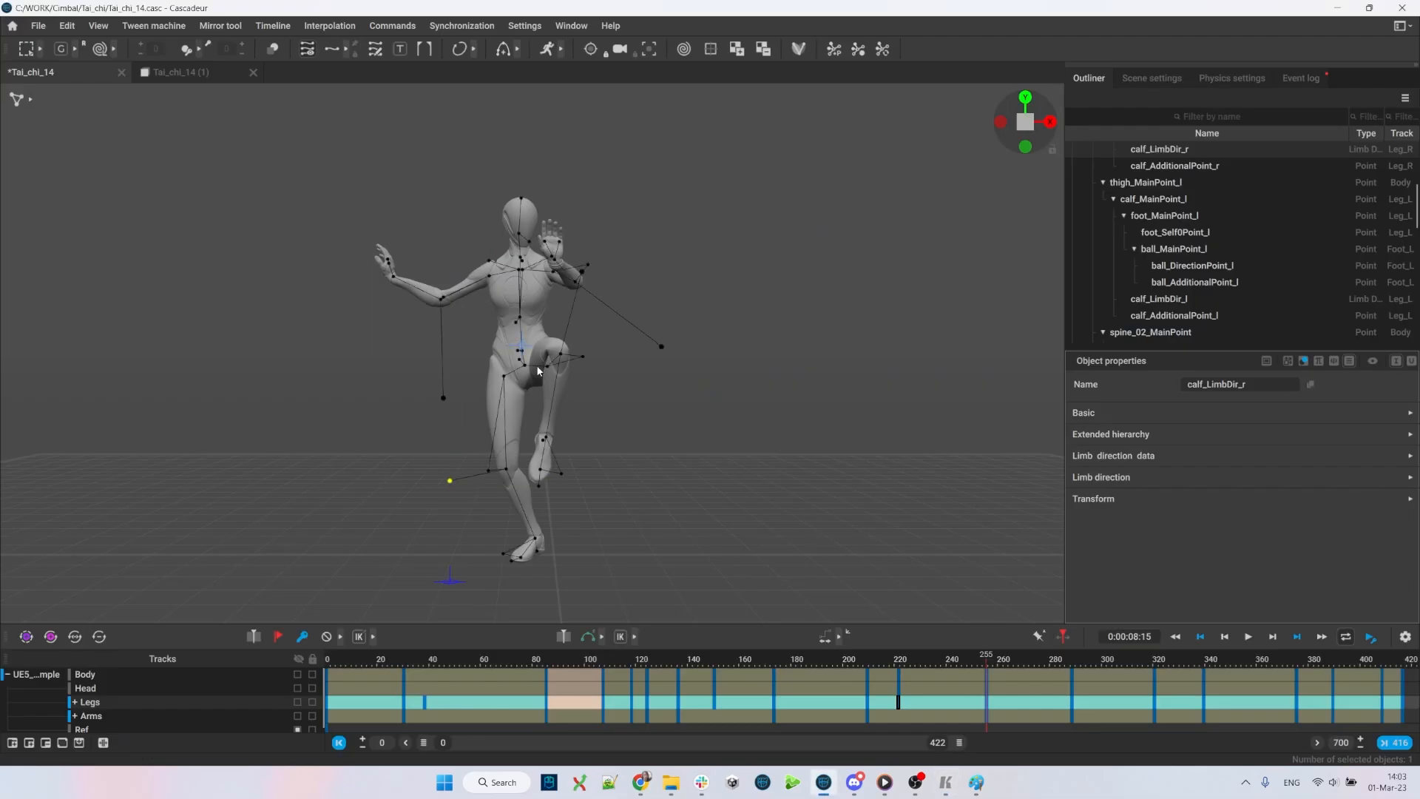
- Rotate the raised left leg outward from the hip at frame 255 and compare it with the reference
{"action": "left_click", "coordinate": [547, 370]}
{"action": "key", "text": "e"}
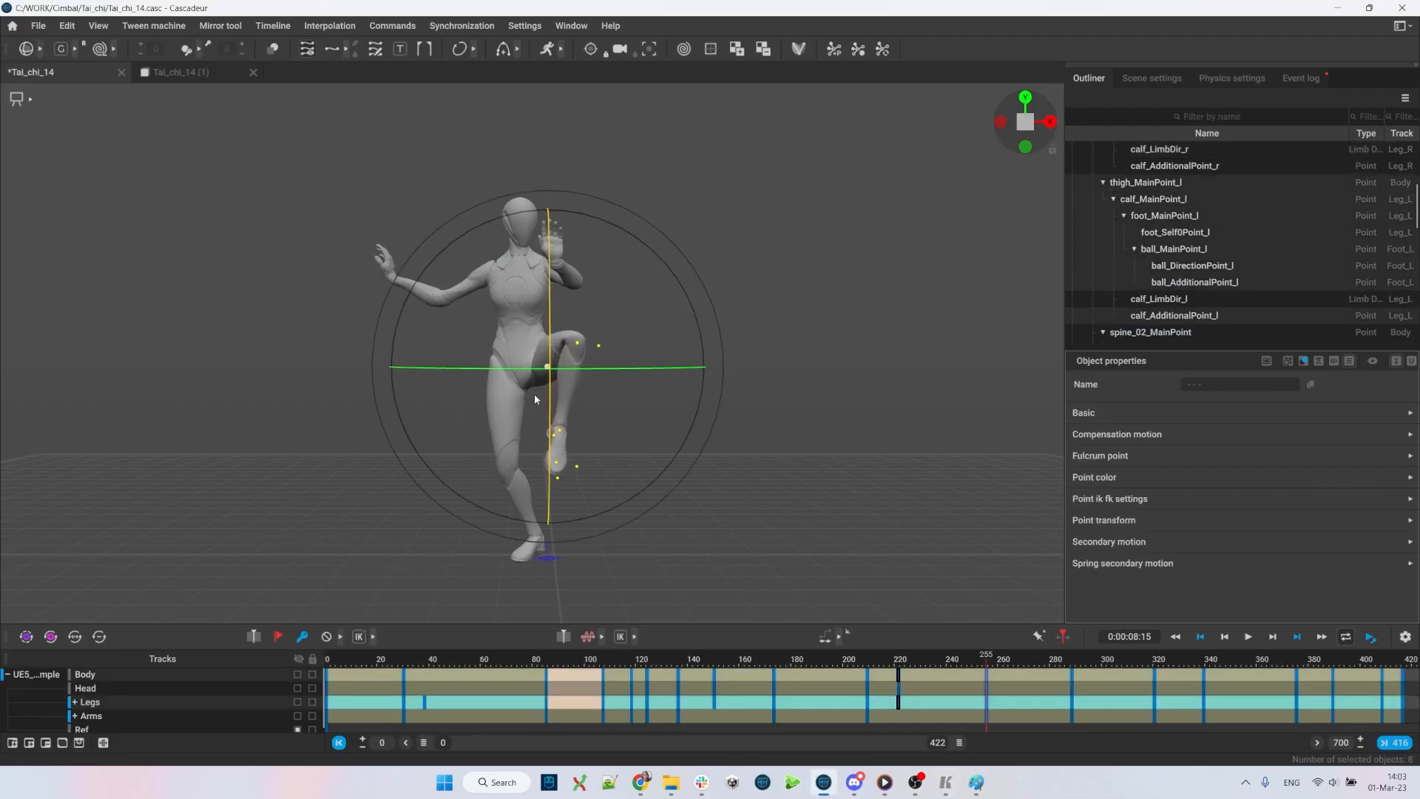
{"action": "key", "text": "alt+Tab"}
{"action": "key", "text": "alt+Tab"}
{"action": "key", "text": "alt+Tab"}
{"action": "key", "text": "alt+Tab"}
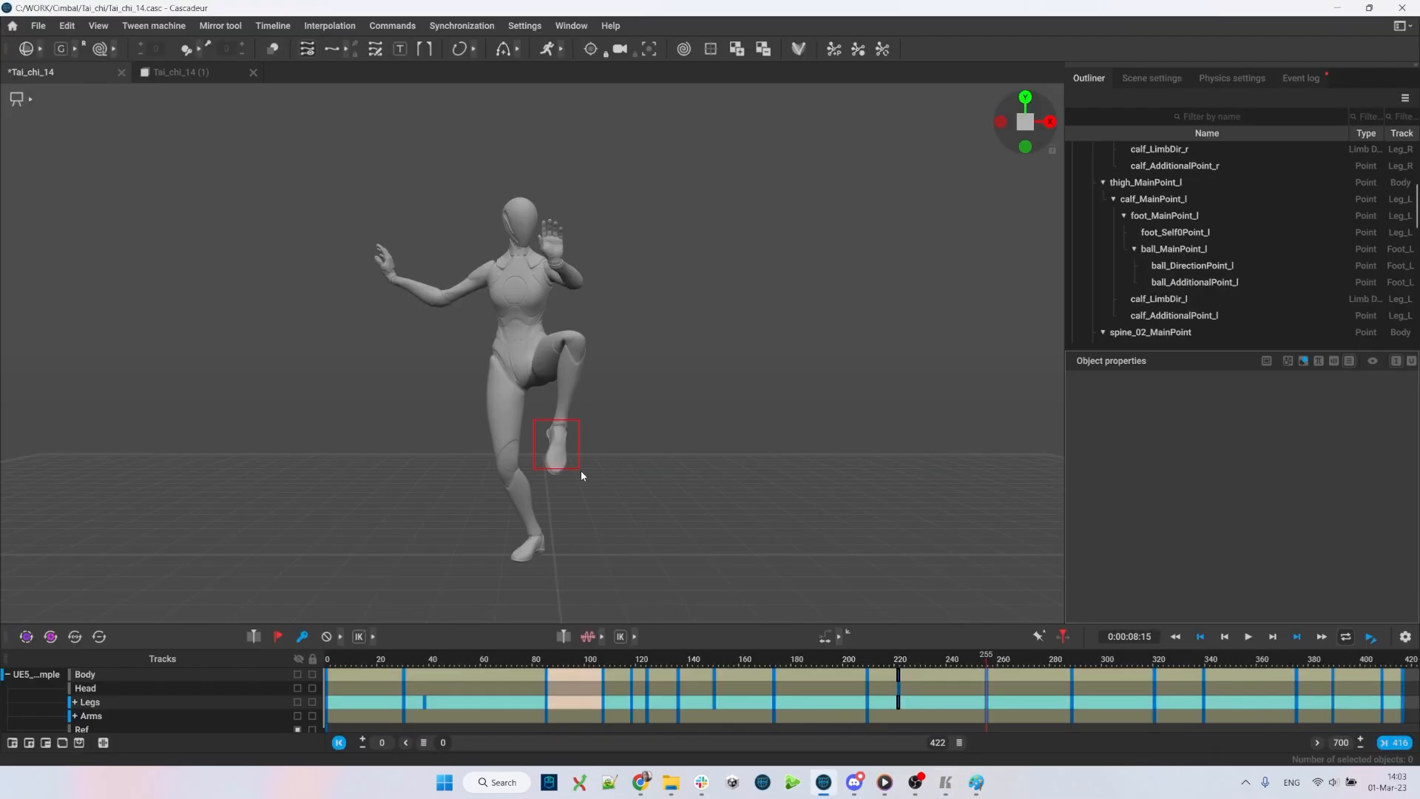
- Rotate the raised left foot slightly at frame 255 and check it against the reference
{"action": "left_click_drag", "start_coordinate": [534, 421], "coordinate": [581, 474]}
{"action": "left_click_drag", "start_coordinate": [727, 489], "coordinate": [731, 480]}
{"action": "key", "text": "alt+Tab"}
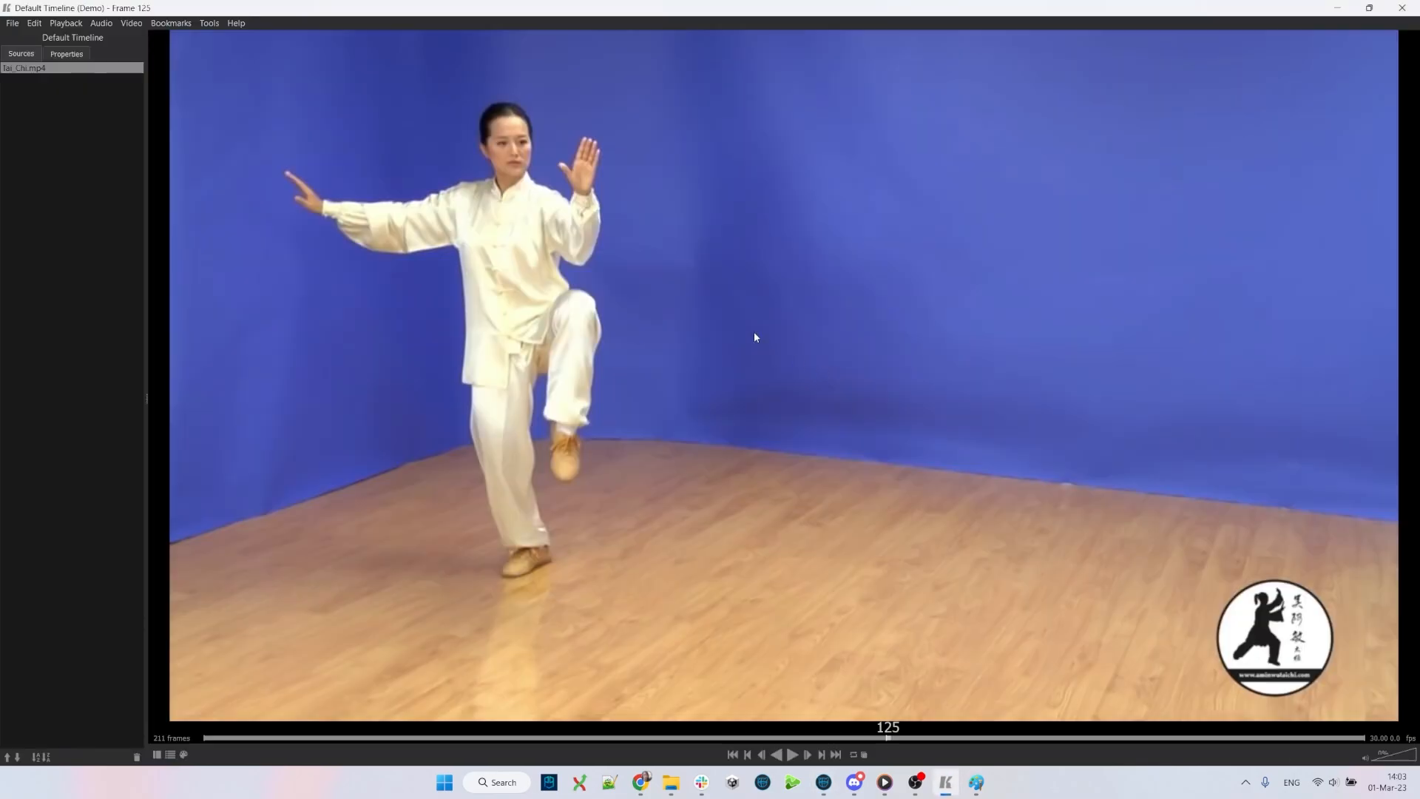
{"action": "key", "text": "alt+Tab"}
- Rotate the pelvis slightly at frame 255
{"action": "scroll", "coordinate": [752, 331], "scroll_direction": "up", "scroll_amount": 1}
{"action": "double_click", "coordinate": [521, 423]}
{"action": "left_click_drag", "start_coordinate": [694, 409], "coordinate": [731, 424]}
{"action": "key", "text": "q"}
{"action": "left_click", "coordinate": [689, 368]}
- Rotate the upper body with the head and arms from the spine at frame 255 and compare it with the reference
{"action": "left_click", "coordinate": [528, 403]}
{"action": "double_click", "coordinate": [519, 409]}
{"action": "key", "text": "e"}
{"action": "key", "text": "q"}
{"action": "key", "text": "e"}
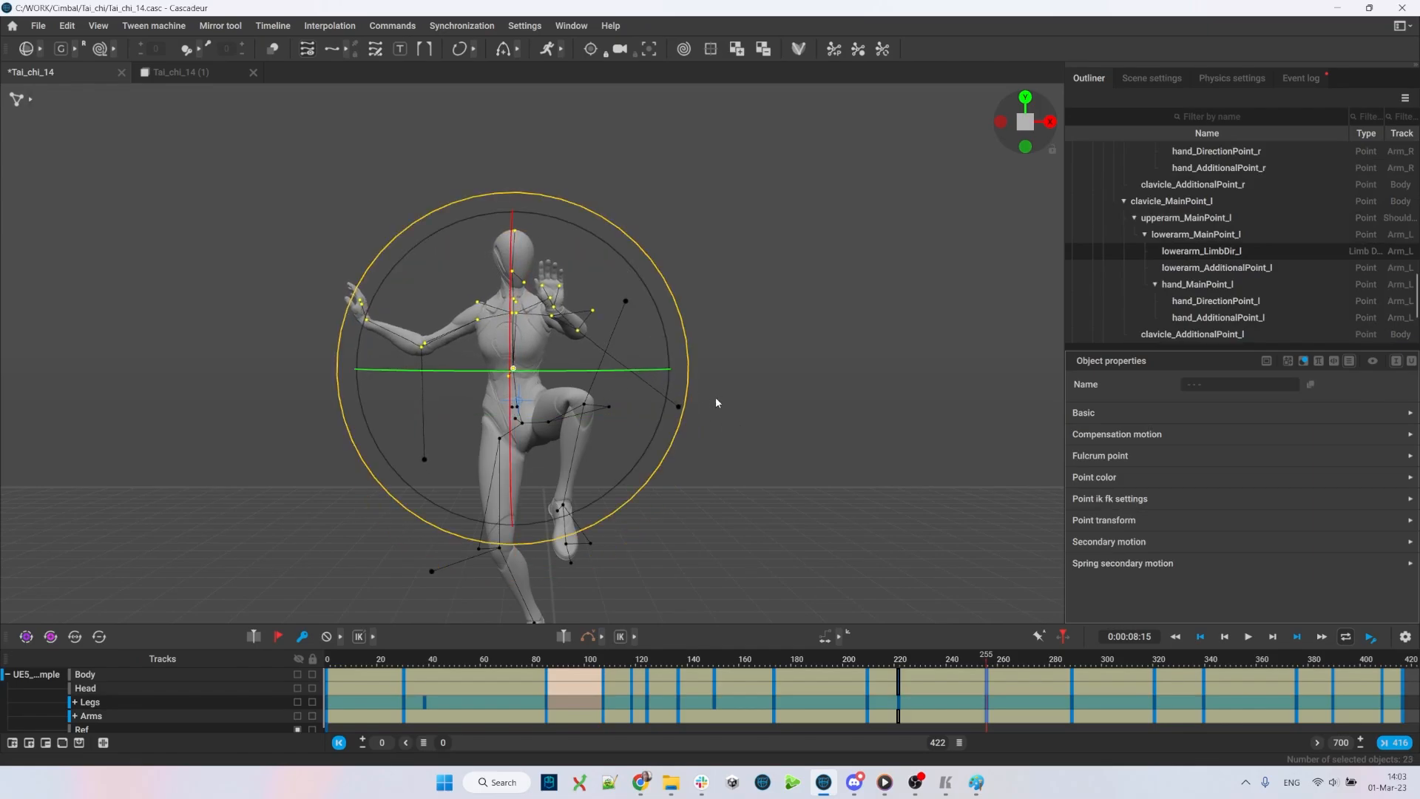
{"action": "left_click", "coordinate": [821, 370]}
{"action": "scroll", "coordinate": [540, 338], "scroll_direction": "down", "scroll_amount": 3}
{"action": "key", "text": "alt+Tab"}
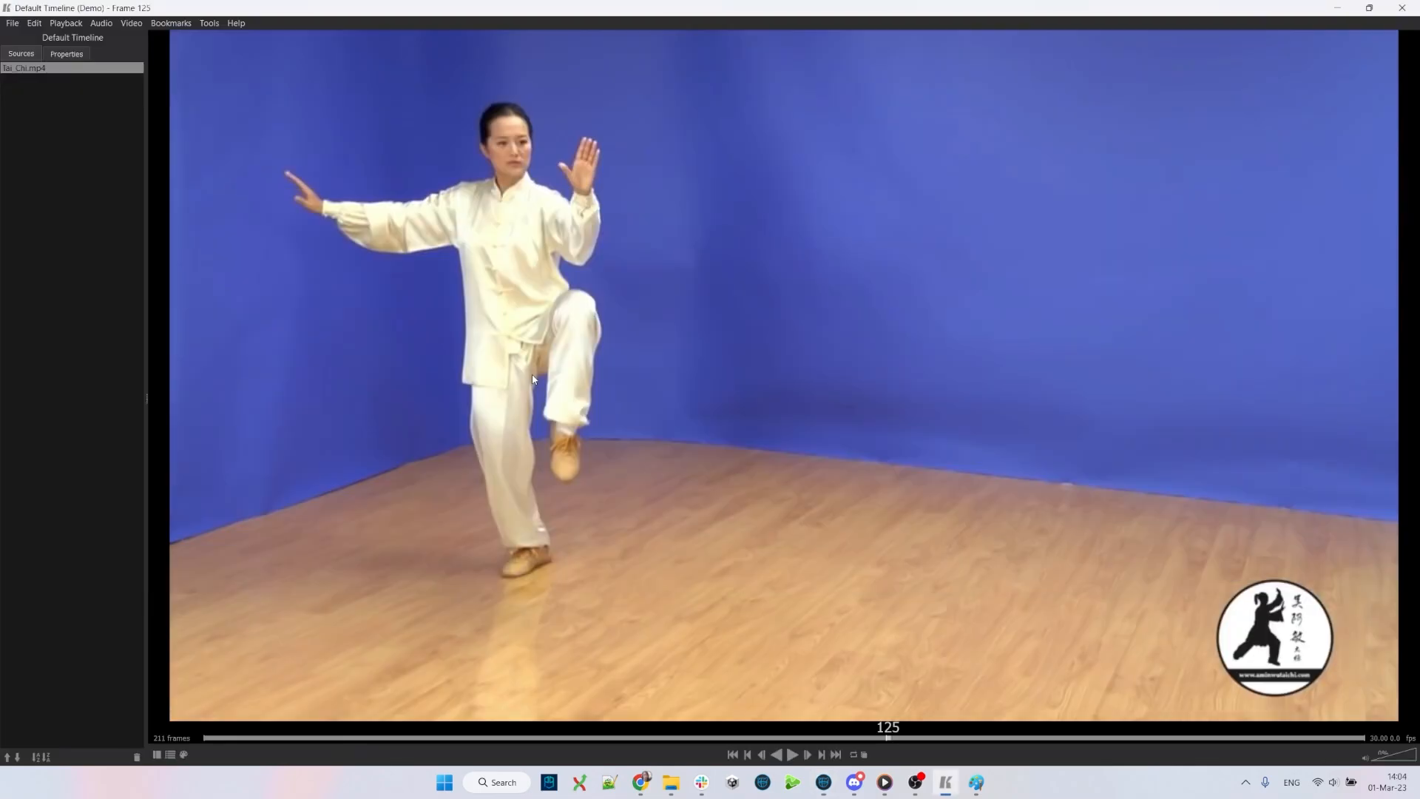
{"action": "key", "text": "alt+Tab"}
- Raise the right hand outward at frame 255 and rotate the right shoulder with its arm
{"action": "left_click_drag", "start_coordinate": [438, 342], "coordinate": [423, 327]}
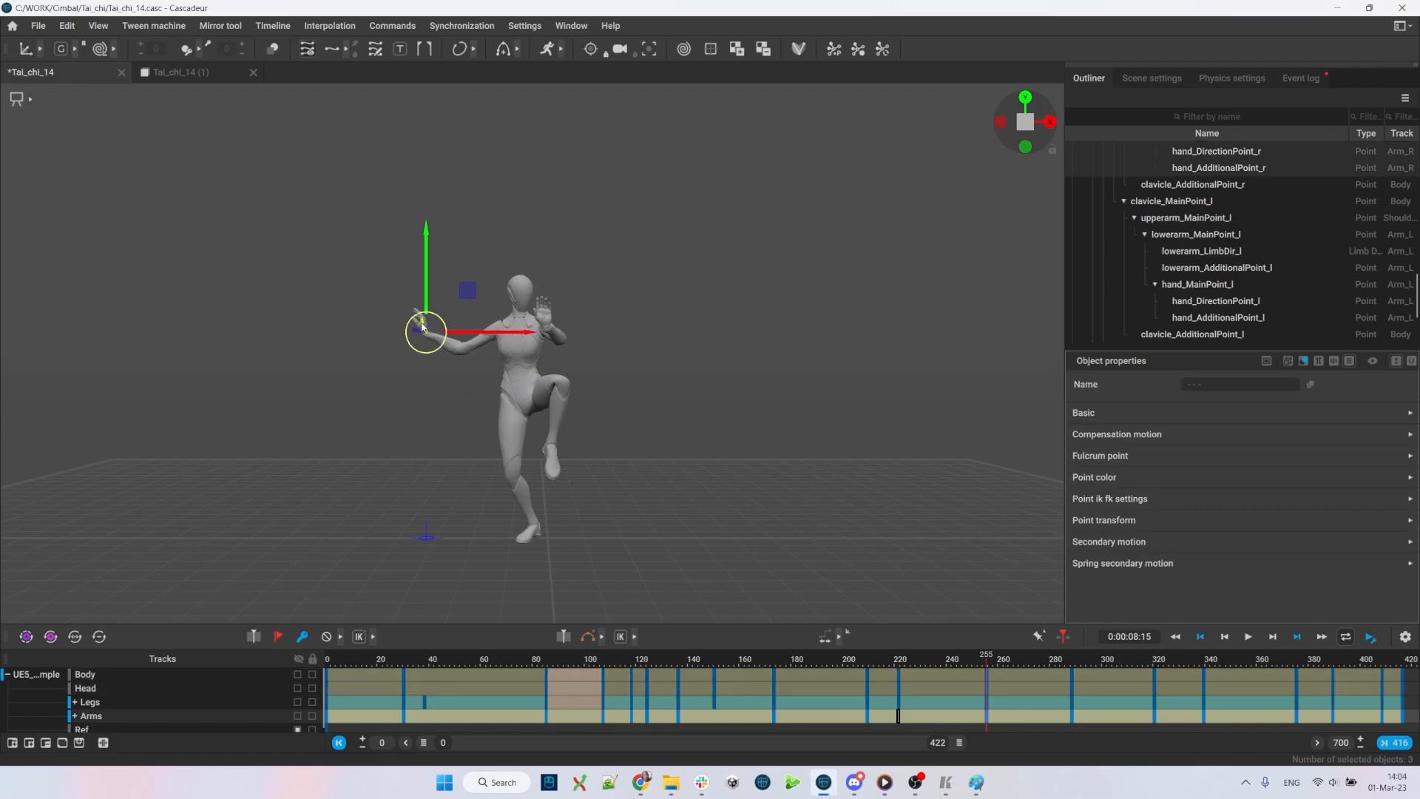
{"action": "left_click", "coordinate": [519, 331], "text": "shift"}
{"action": "key", "text": "e"}
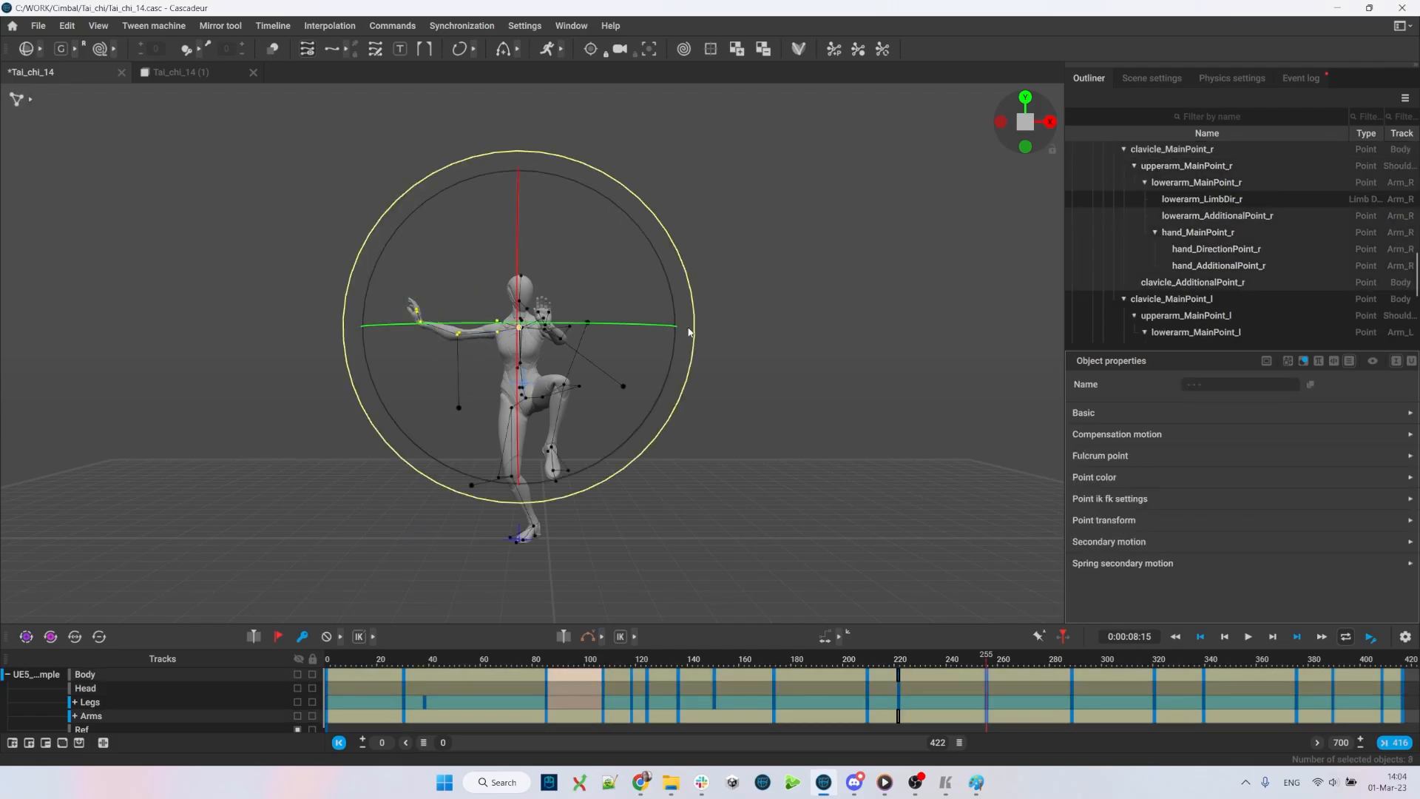
- Lower the extended right arm by rotating it from the shoulder at frame 255, and compare it with the reference
{"action": "double_click", "coordinate": [497, 326]}
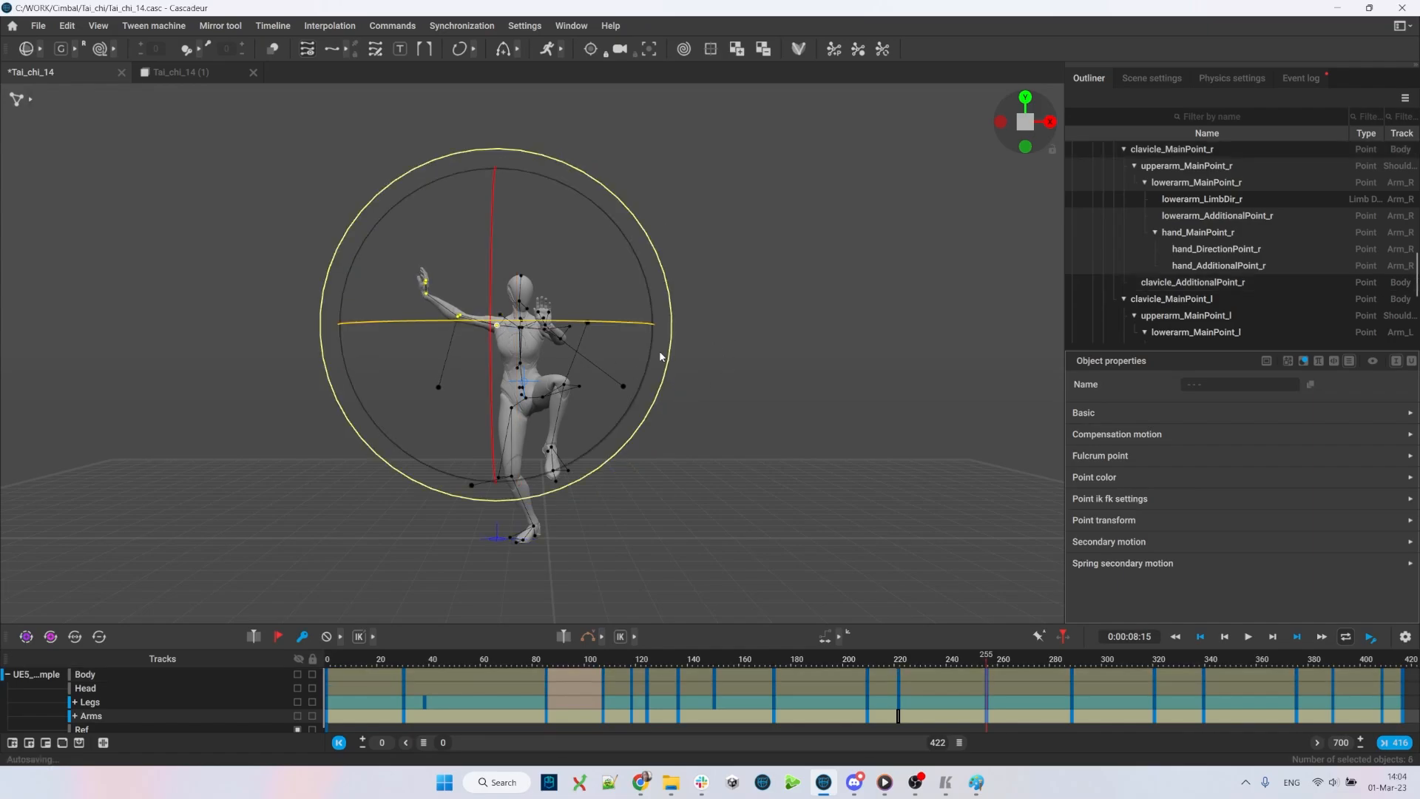
{"action": "left_click_drag", "start_coordinate": [660, 356], "coordinate": [676, 312]}
{"action": "key", "text": "alt+Tab"}
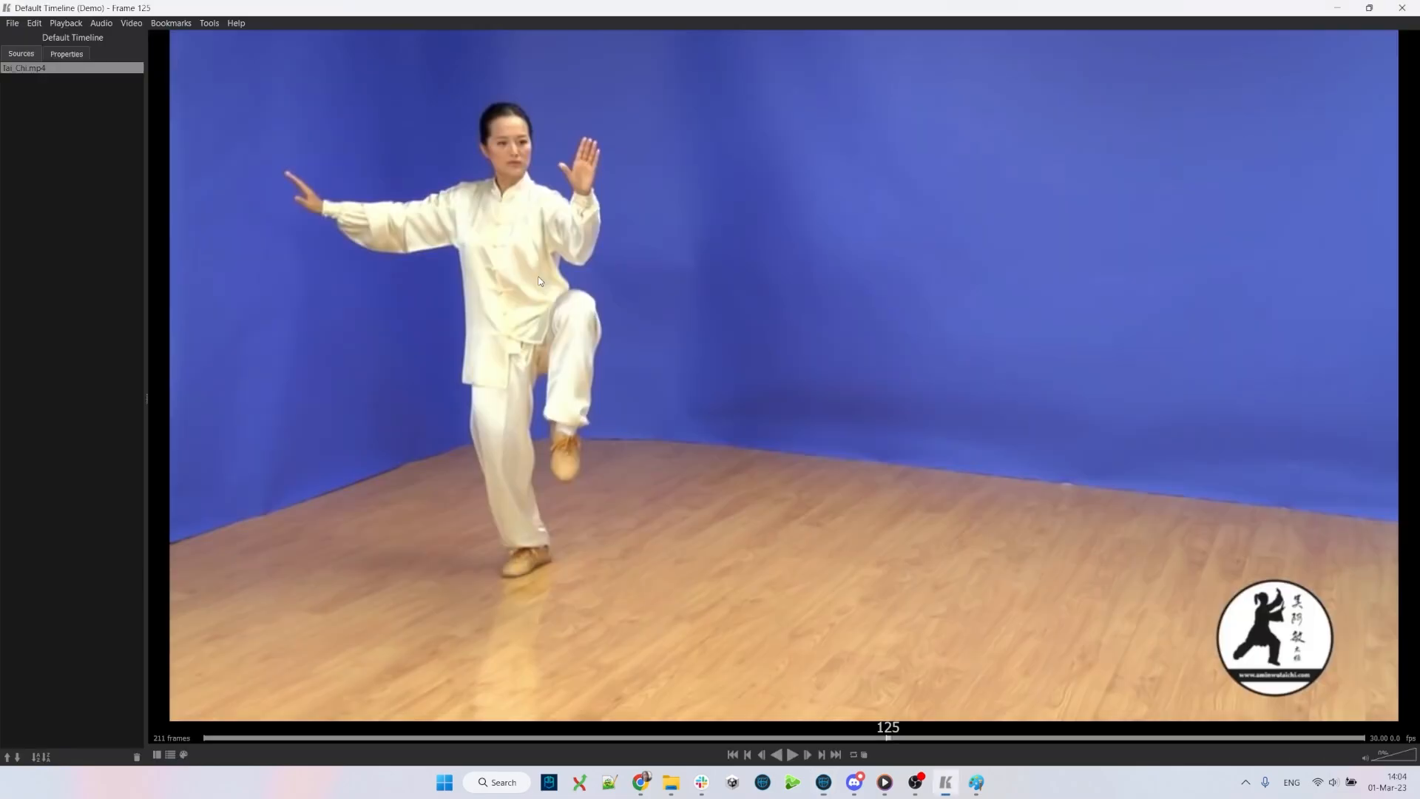
{"action": "key", "text": "alt+Tab"}
- Fine-tune the extended right arm's rotation from the shoulder at frame 255
{"action": "double_click", "coordinate": [499, 327]}
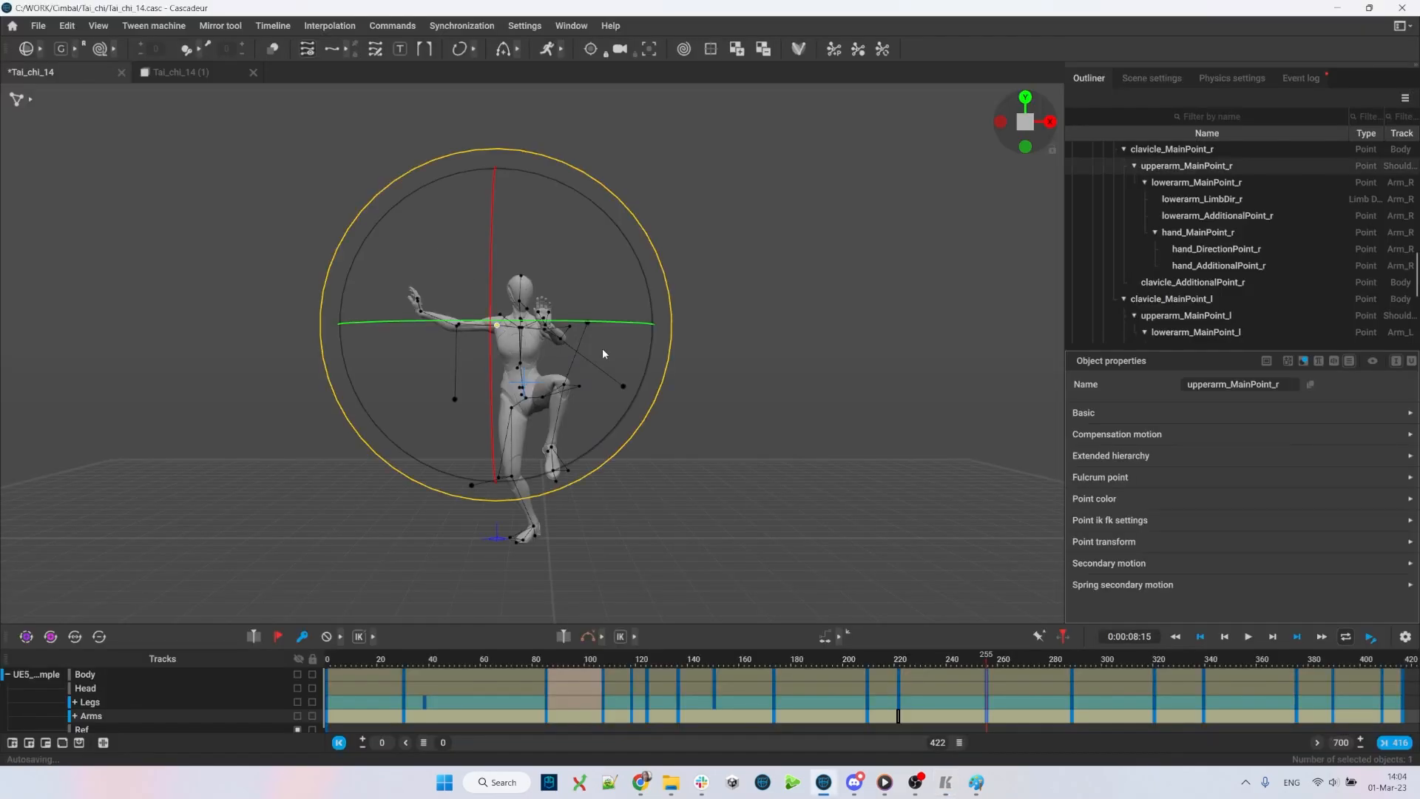
{"action": "key", "text": "v"}
{"action": "key", "text": "q"}
{"action": "key", "text": "Down"}
{"action": "key", "text": "Down"}
{"action": "key", "text": "Up"}
{"action": "key", "text": "Up"}
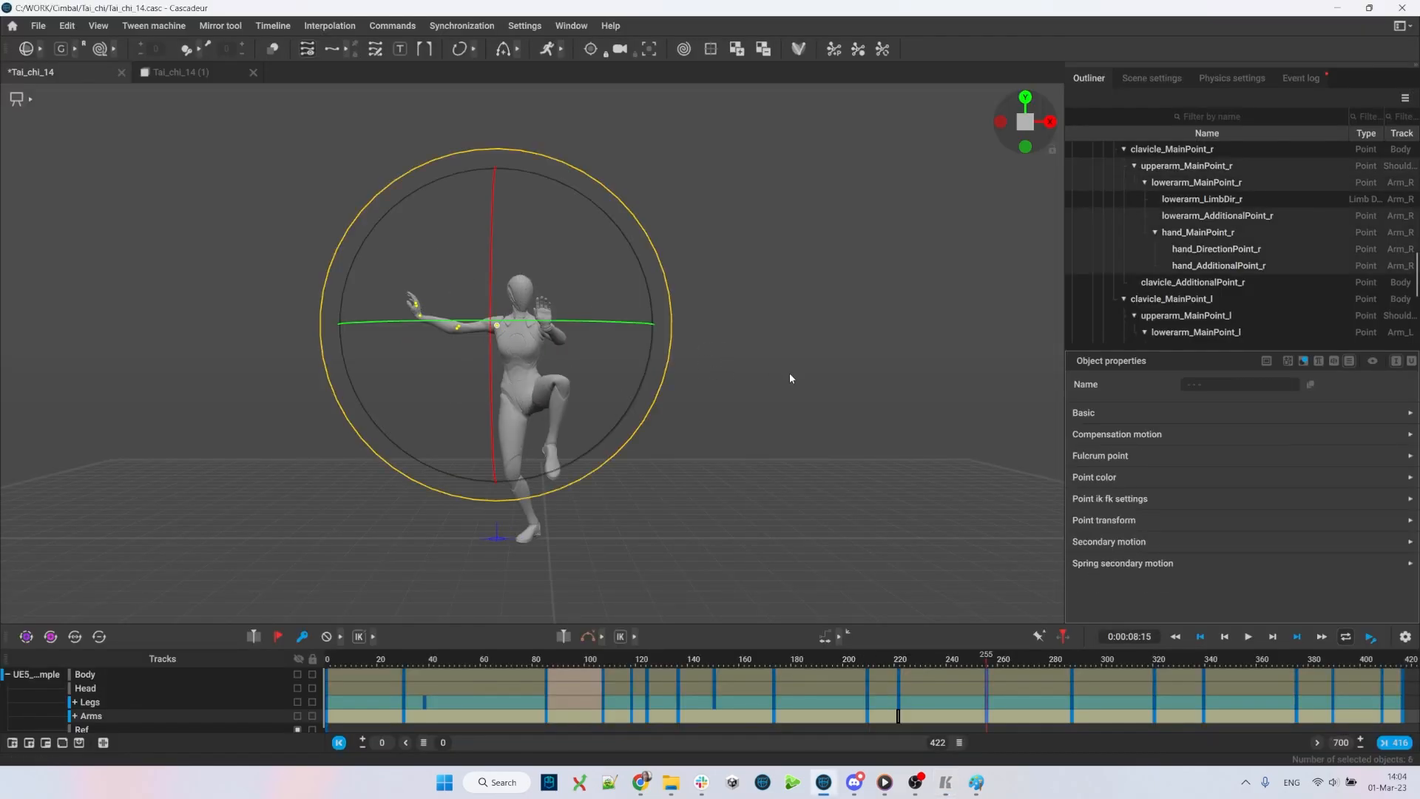
{"action": "left_click", "coordinate": [887, 372]}
- Move the left hand up and outward from the face at frame 255
{"action": "key", "text": "v"}
{"action": "double_click", "coordinate": [548, 321]}
{"action": "key", "text": "v"}
{"action": "key", "text": "w"}
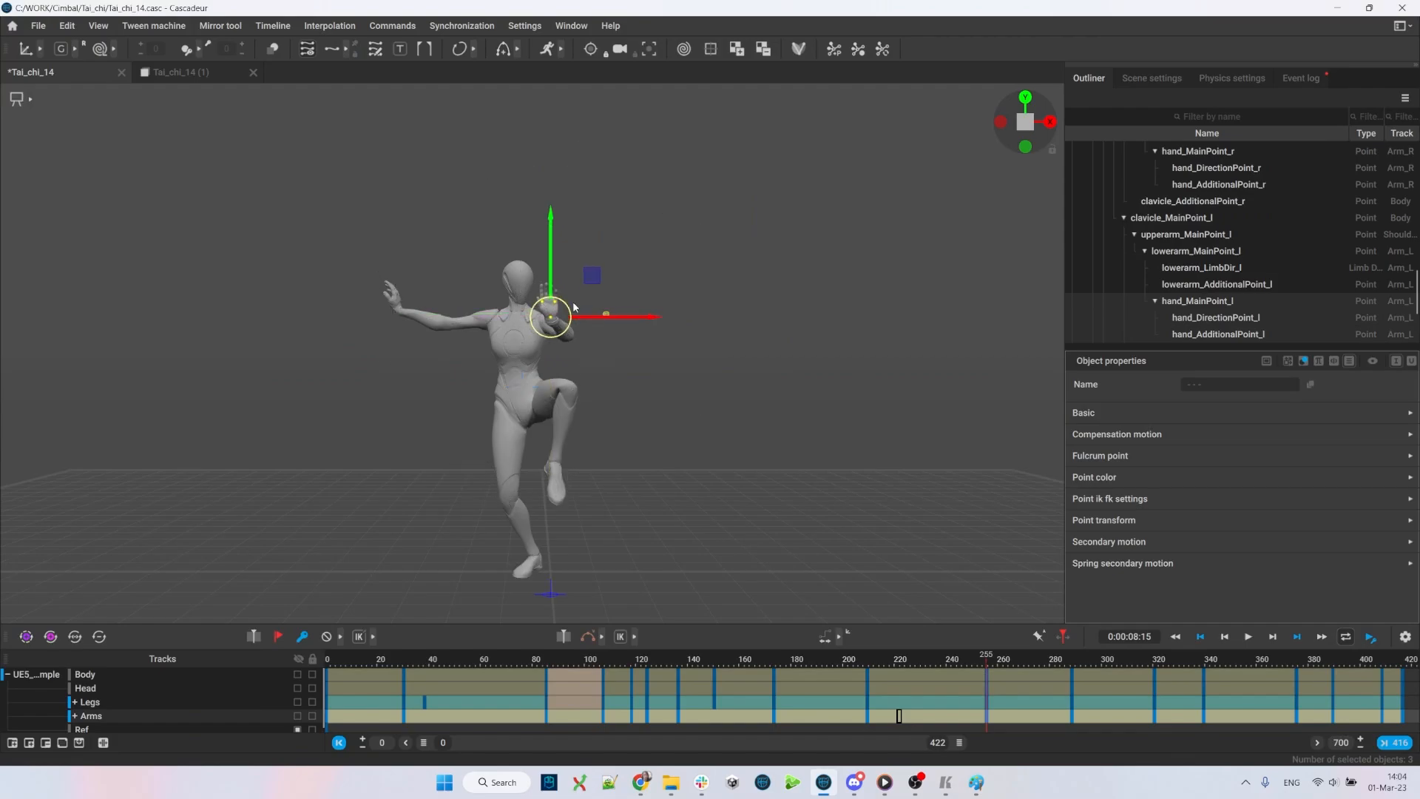
{"action": "key", "text": "v"}
- Move the left elbow's direction point inward and down at frame 255, and compare the arm with the reference
{"action": "left_click", "coordinate": [646, 388]}
{"action": "key", "text": "v"}
{"action": "left_click_drag", "start_coordinate": [646, 389], "coordinate": [600, 456]}
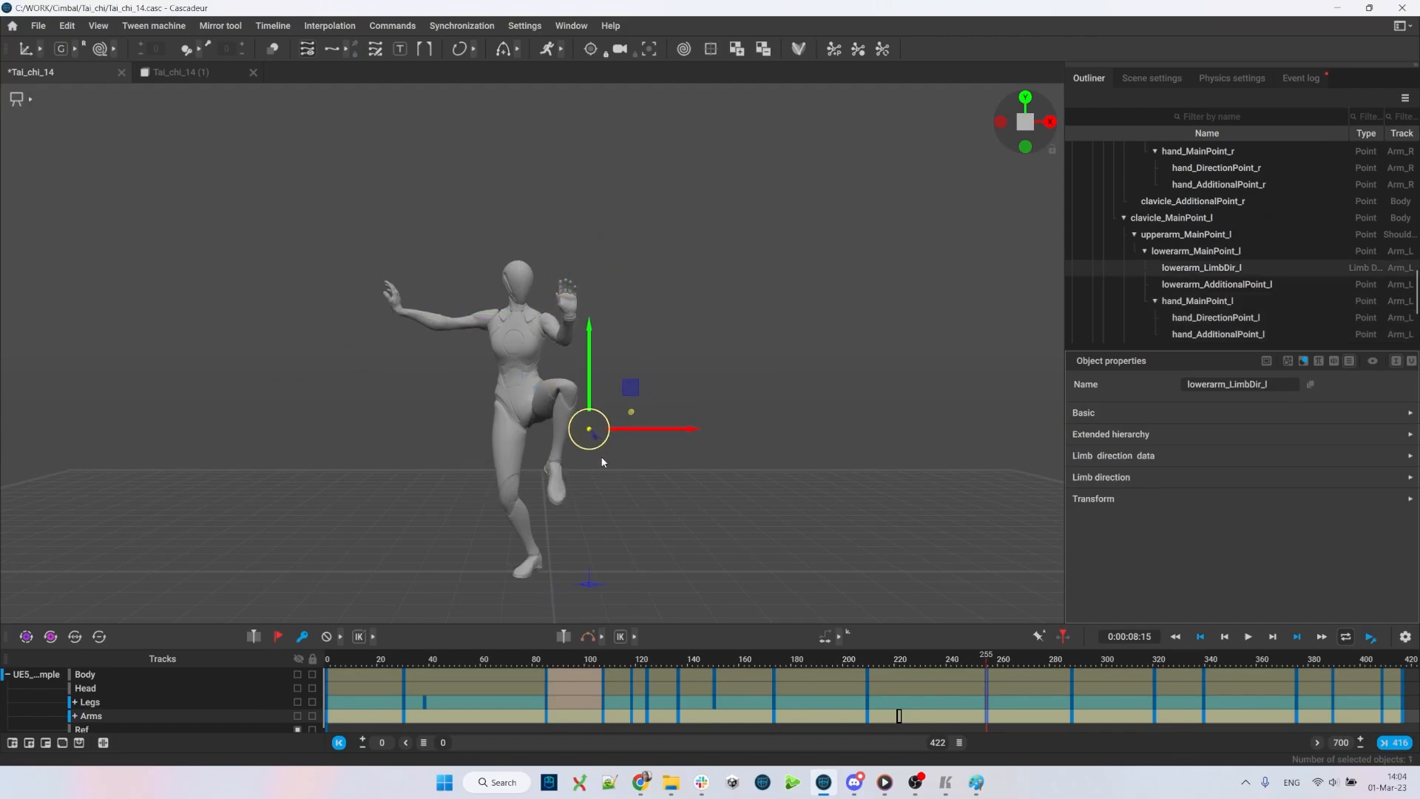
{"action": "key", "text": "alt+Tab"}
{"action": "key", "text": "alt+Tab"}
{"action": "key", "text": "alt+Tab"}
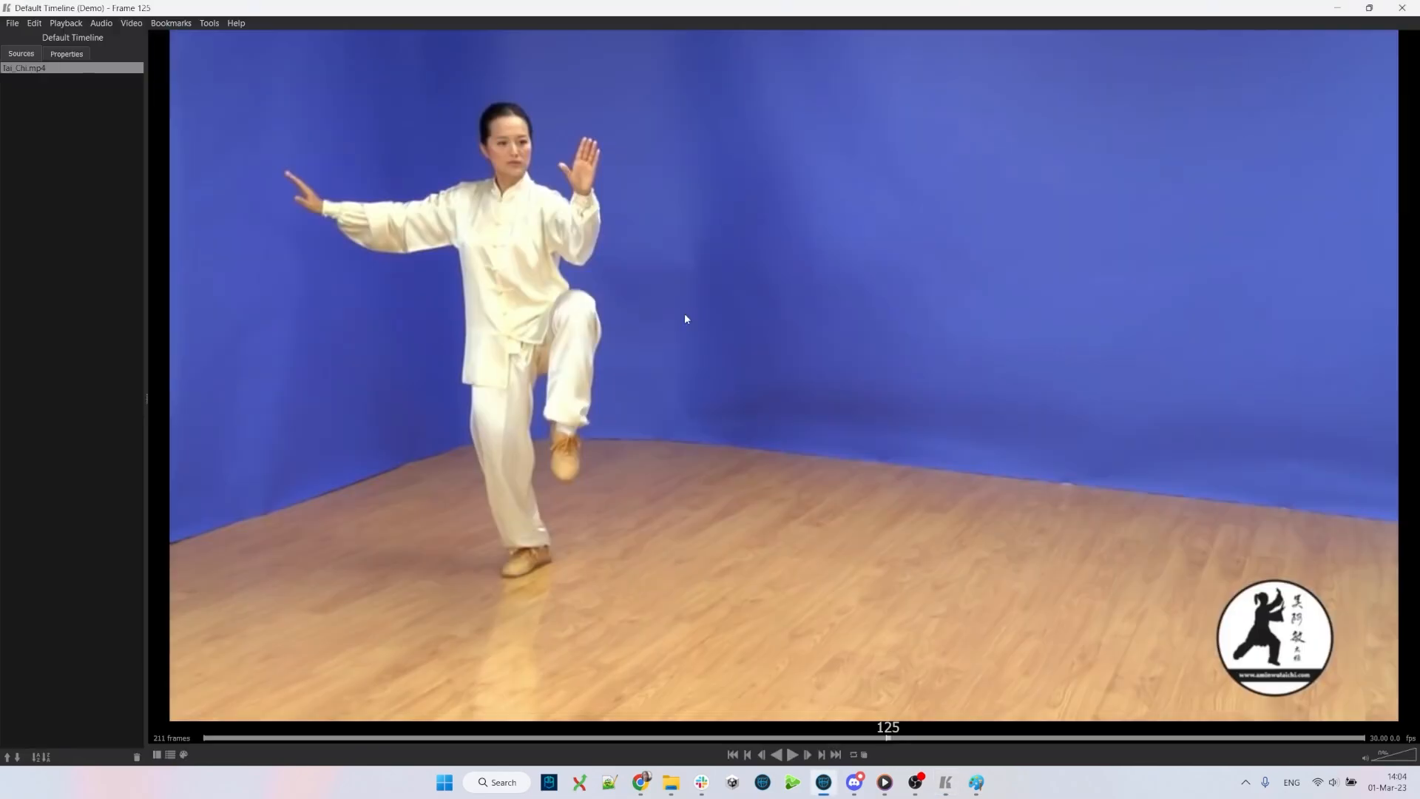
{"action": "key", "text": "alt+Tab"}
- Adjust the right hand's position slightly and turn the chest a little at frame 255
{"action": "key", "text": "v"}
{"action": "double_click", "coordinate": [405, 323]}
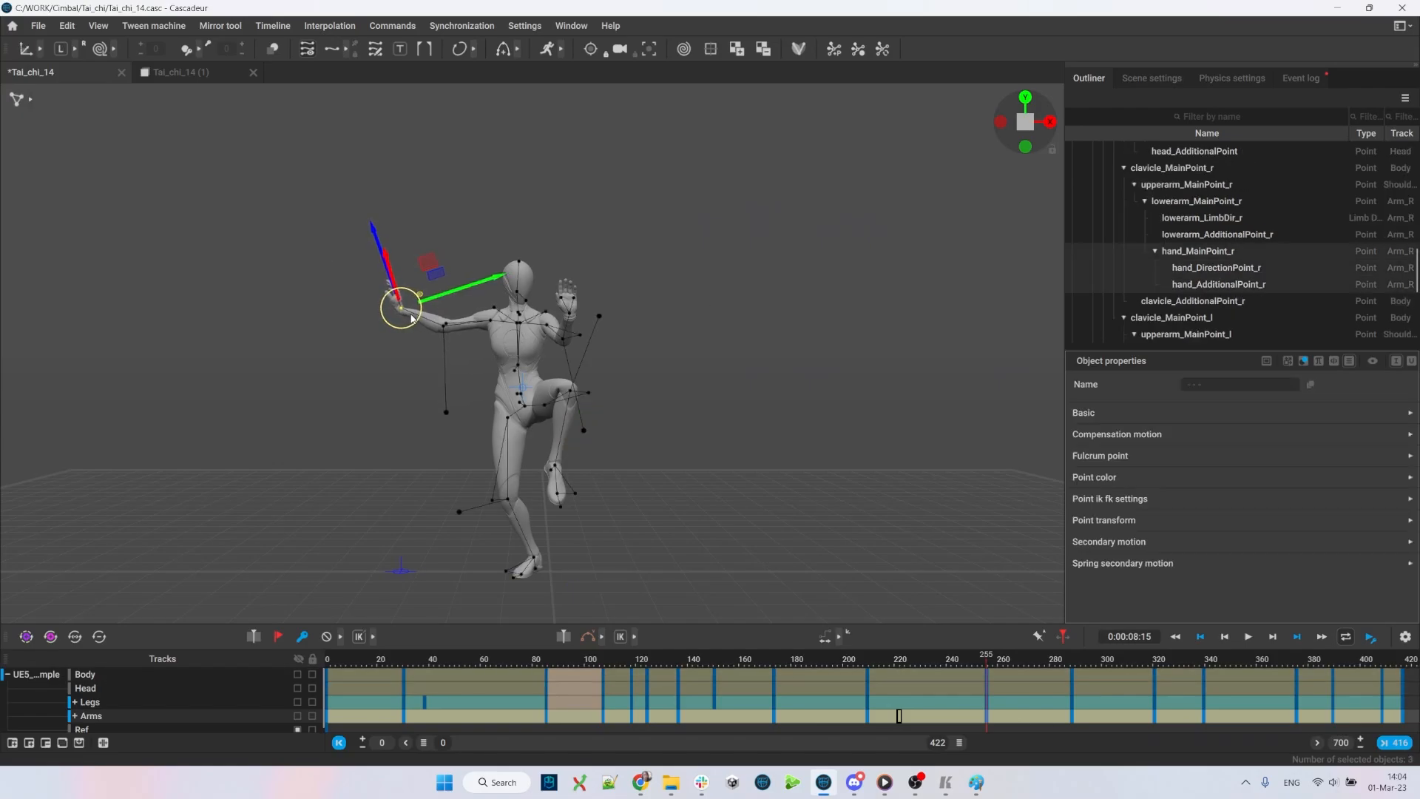
{"action": "double_click", "coordinate": [545, 320]}
{"action": "key", "text": "e"}
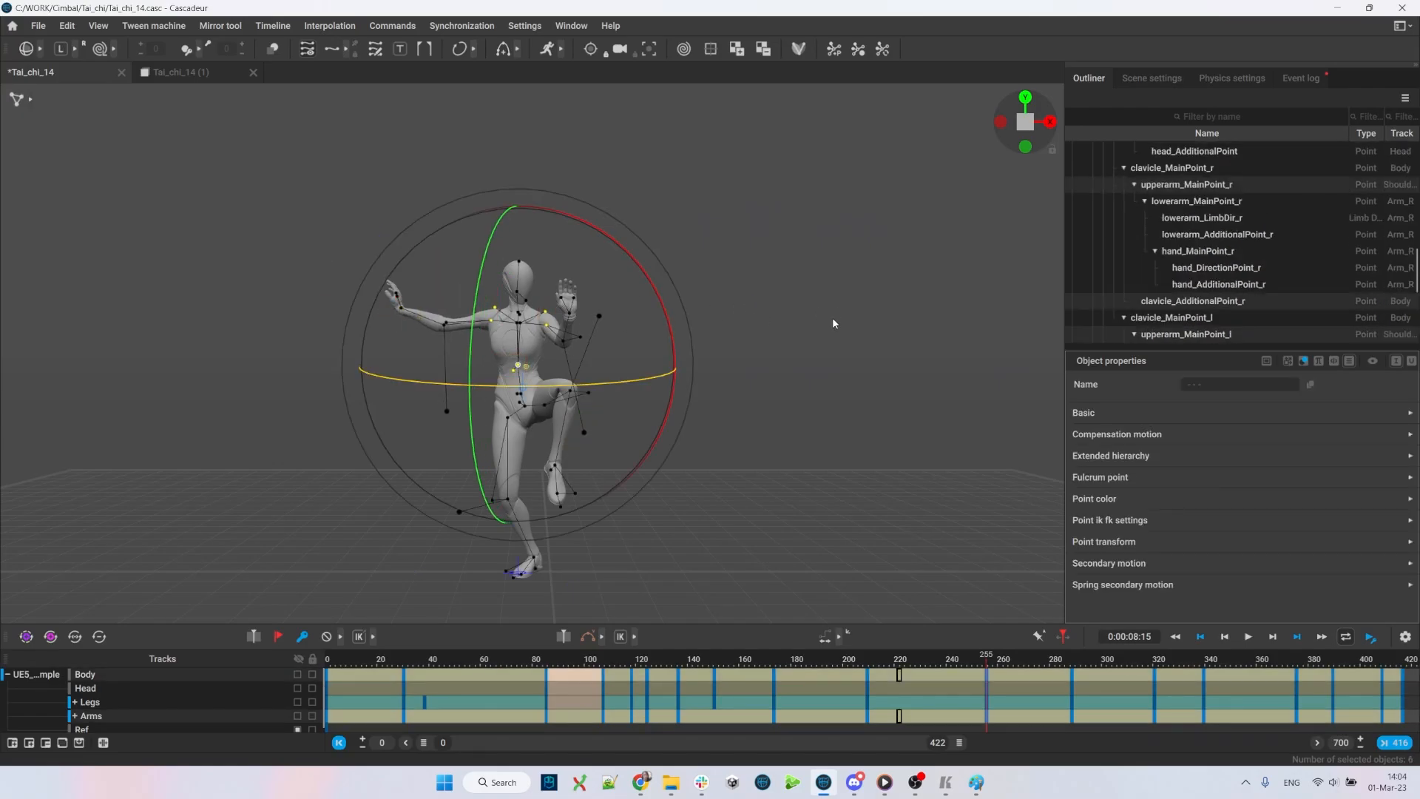
- Return to frame 209, shift the upper body, pelvis and kicking leg together, and check the center of mass over the supporting foot
{"action": "key", "text": "alt+Left"}
{"action": "key", "text": "ctrl+a"}
{"action": "right_click_drag", "start_coordinate": [535, 406], "coordinate": [777, 406]}
{"action": "left_click", "coordinate": [660, 399]}
{"action": "left_click", "coordinate": [539, 381]}
{"action": "left_click", "coordinate": [364, 242]}
{"action": "left_click_drag", "start_coordinate": [760, 431], "coordinate": [760, 431]}
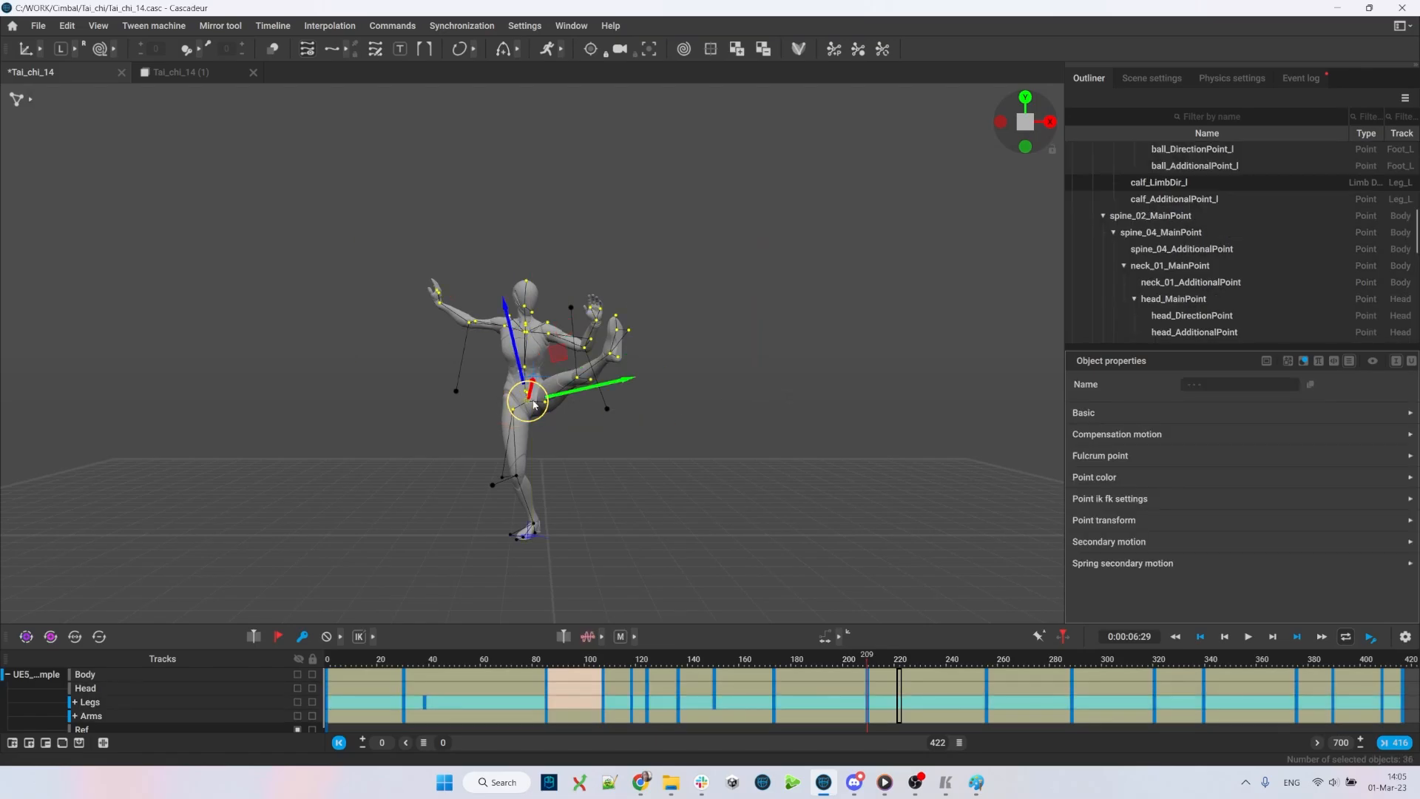
{"action": "right_click_drag", "start_coordinate": [761, 431], "coordinate": [720, 466]}
{"action": "left_click", "coordinate": [688, 471]}
{"action": "left_click", "coordinate": [537, 379]}
- Lean the upper body with the head and both arms toward the kicking leg at frame 209
{"action": "scroll", "coordinate": [713, 460], "scroll_direction": "up", "scroll_amount": 3}
{"action": "left_click", "coordinate": [240, 191]}
{"action": "left_click_drag", "start_coordinate": [254, 176], "coordinate": [565, 386]}
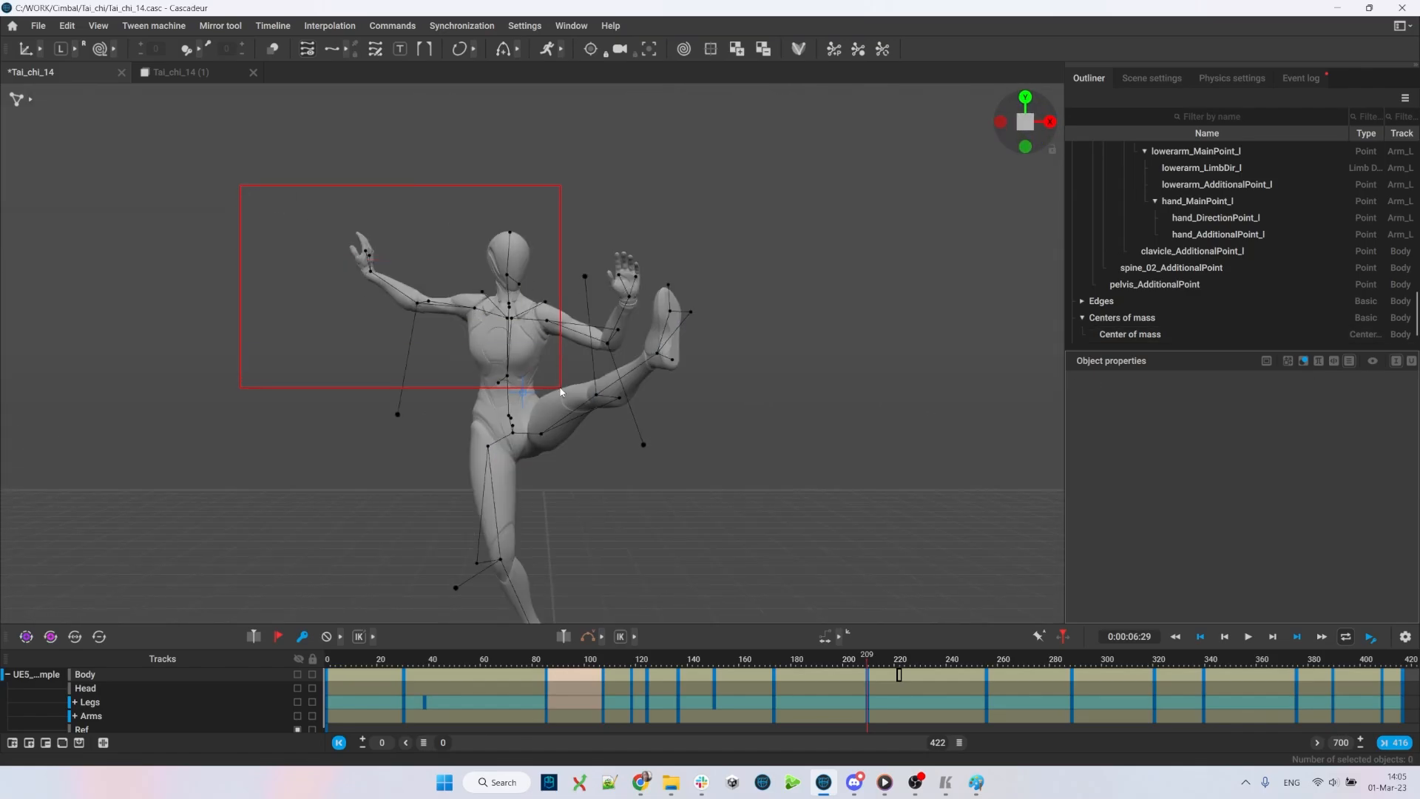
{"action": "left_click_drag", "start_coordinate": [552, 241], "coordinate": [819, 364], "text": "shift"}
{"action": "key", "text": "e"}
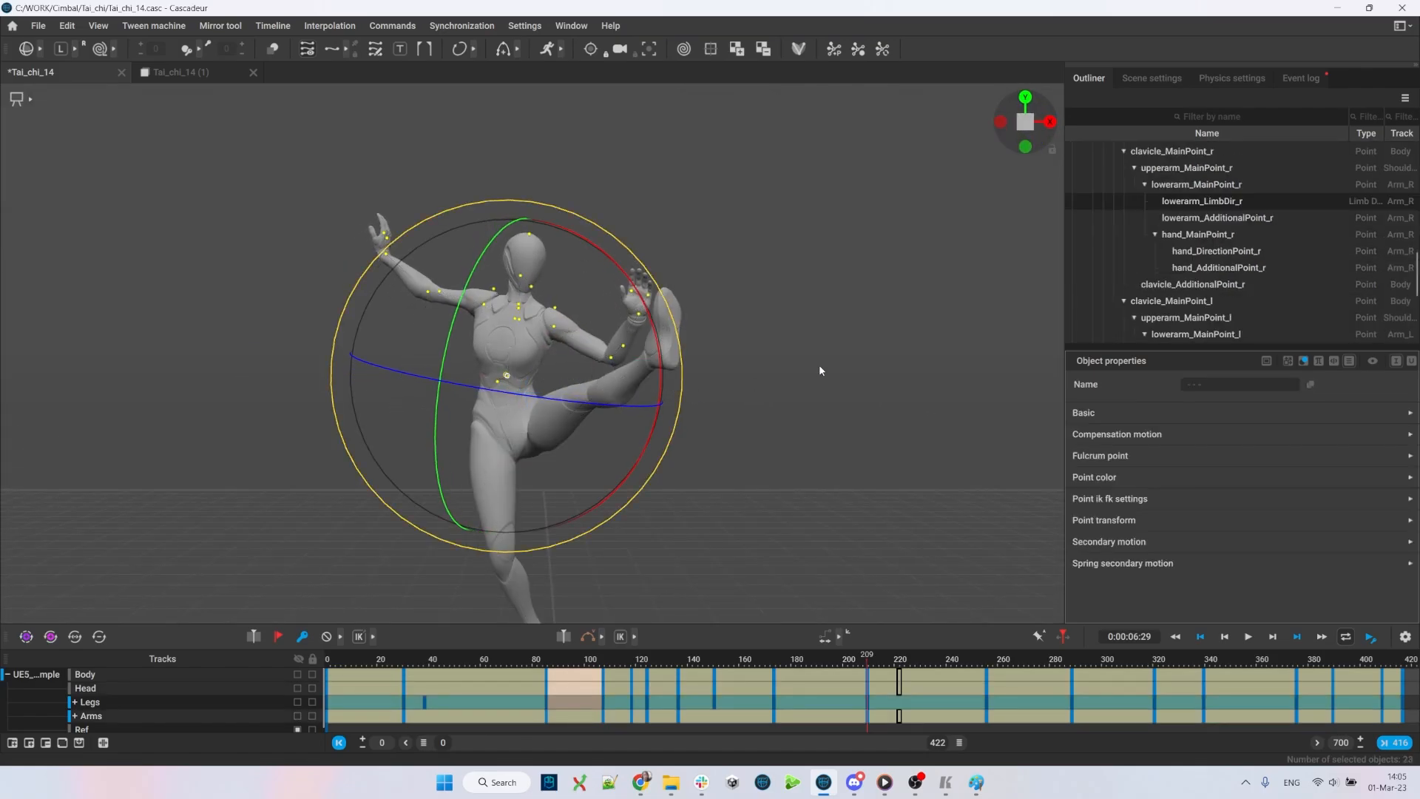
{"action": "left_click", "coordinate": [819, 363]}
- Check the center of mass against the supporting foot at frame 209 from several angles
{"action": "scroll", "coordinate": [730, 455], "scroll_direction": "down", "scroll_amount": 3}
{"action": "left_click", "coordinate": [510, 436]}
{"action": "key", "text": "q"}
{"action": "right_click_drag", "start_coordinate": [729, 456], "coordinate": [636, 414]}
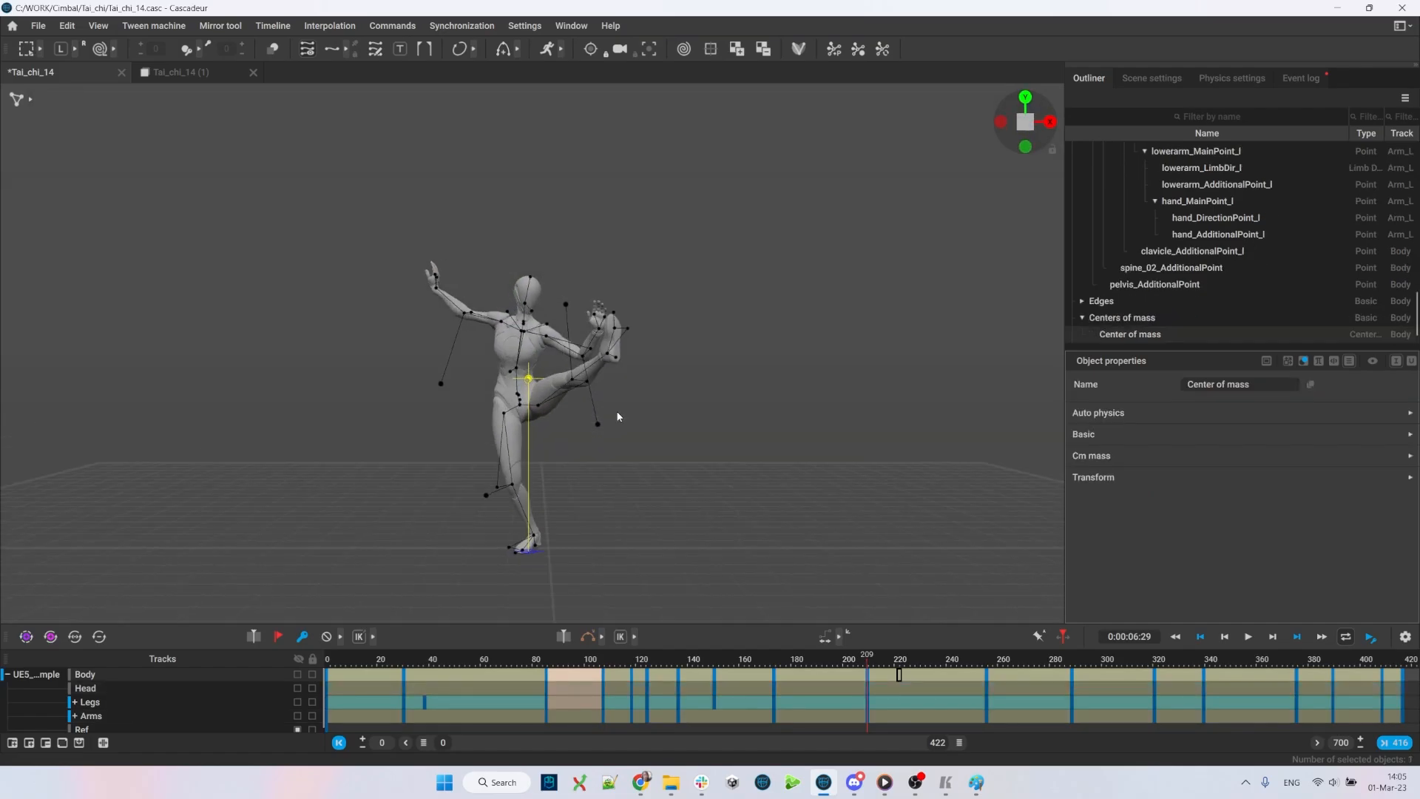
- Move the left hand slightly inward and down at frame 209 and adjust the left elbow's direction point
{"action": "left_click_drag", "start_coordinate": [636, 414], "coordinate": [566, 340]}
{"action": "key", "text": "w"}
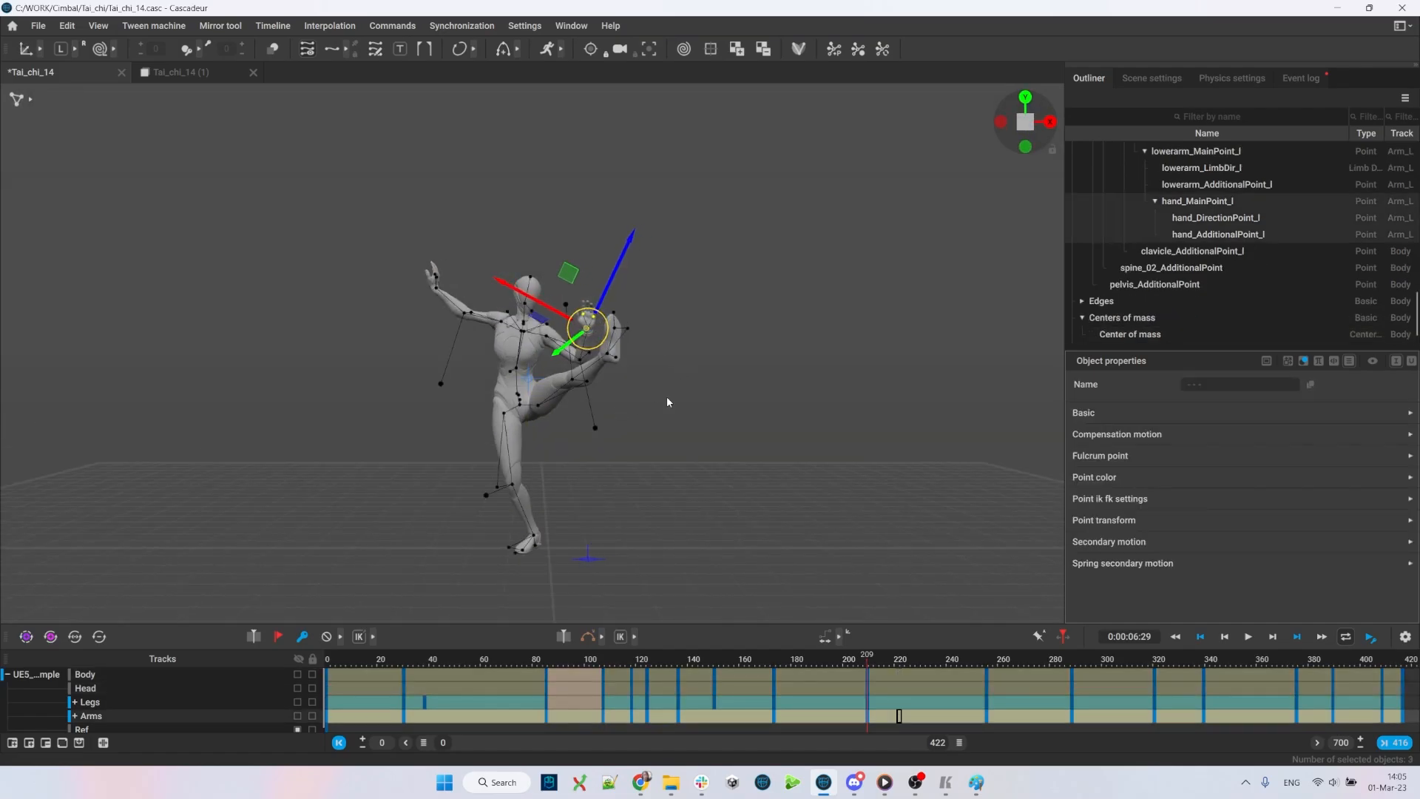
{"action": "left_click", "coordinate": [592, 439]}
{"action": "double_click", "coordinate": [598, 449]}
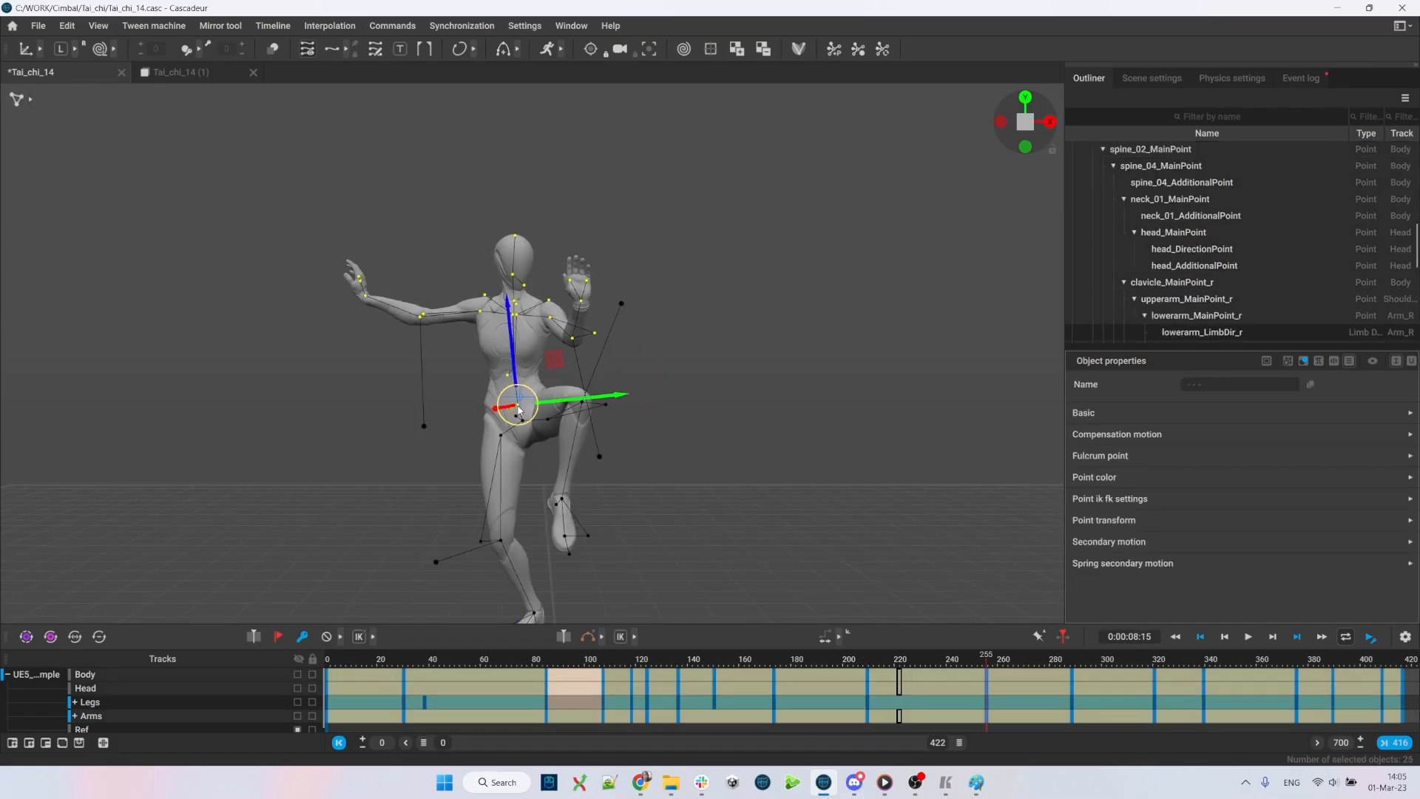
- Rotate the upper body with the head and both arms at frame 255 and check the center of mass over the supporting foot
{"action": "key", "text": "e"}
{"action": "right_click_drag", "start_coordinate": [719, 410], "coordinate": [627, 366]}
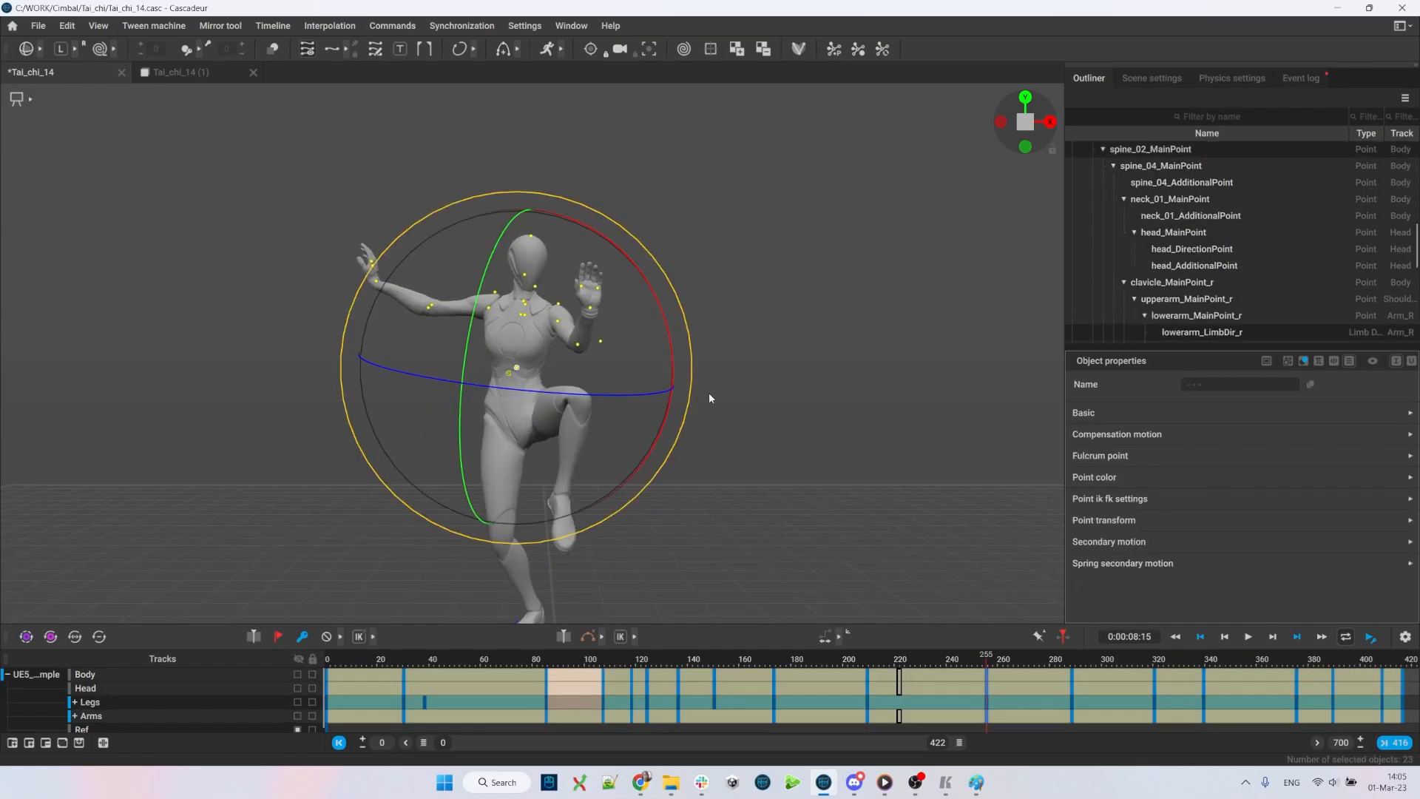
{"action": "left_click", "coordinate": [691, 431]}
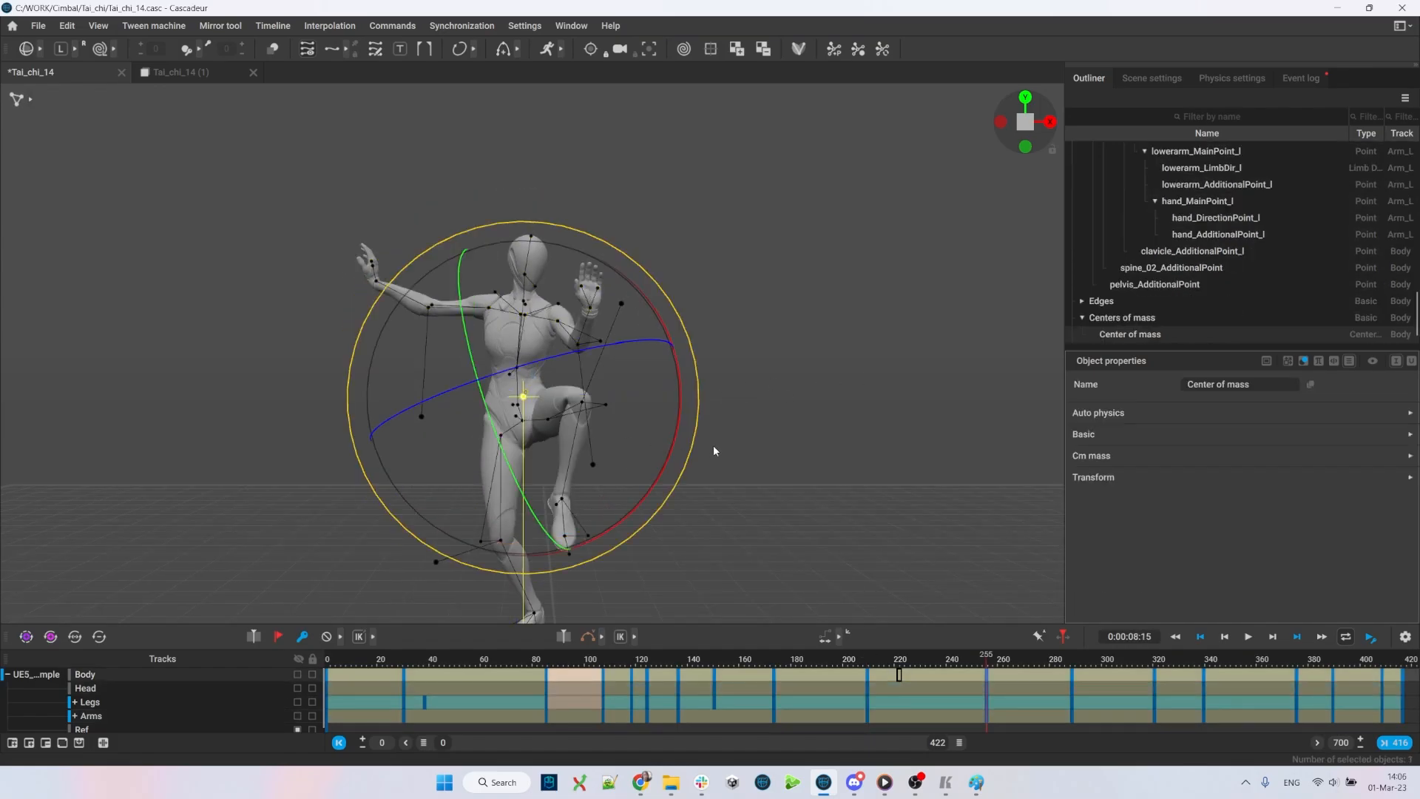
{"action": "right_click_drag", "start_coordinate": [713, 454], "coordinate": [738, 377]}
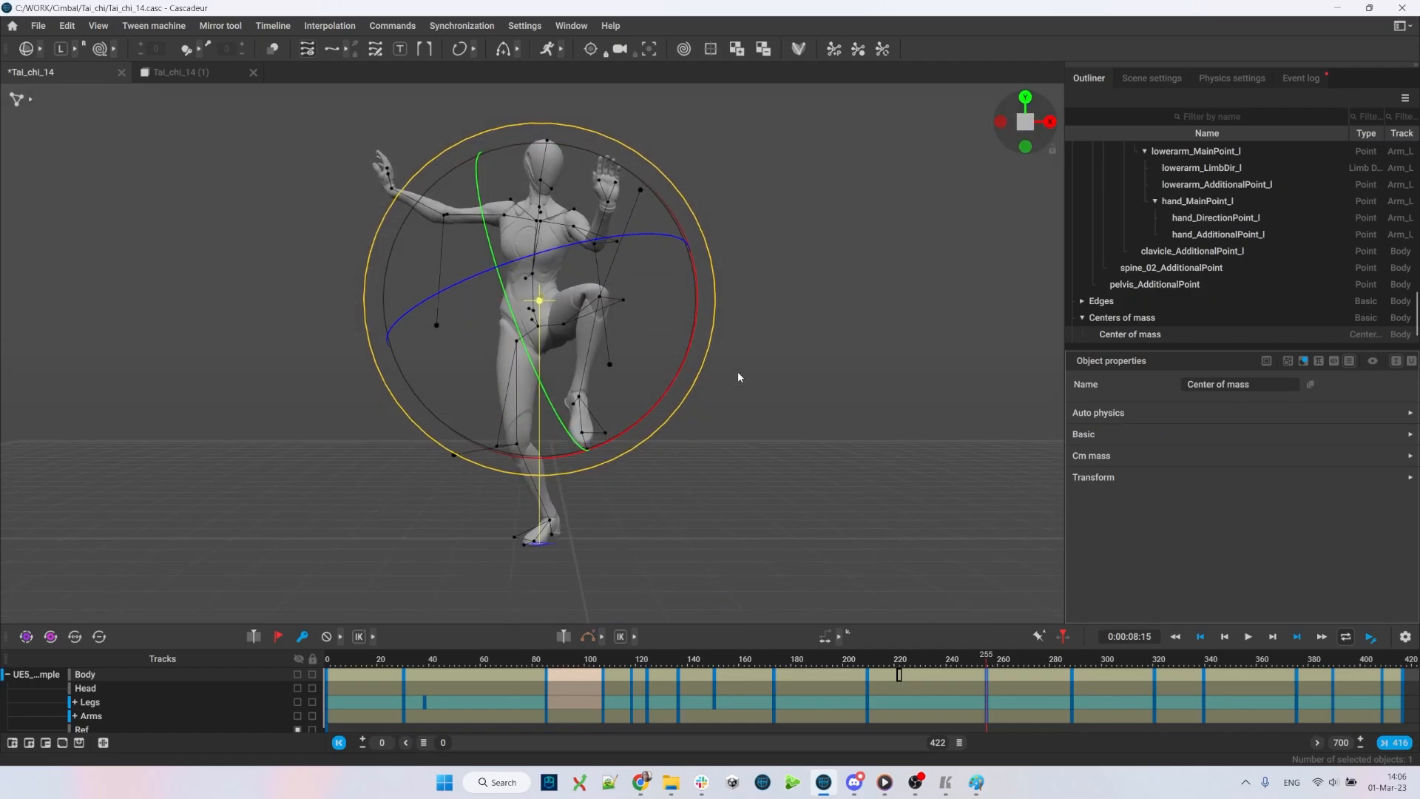
{"action": "left_click", "coordinate": [738, 377]}
- Compare frame 288 with the reference video and shift the body slightly forward over the feet in the side view
{"action": "key", "text": "alt+Tab"}
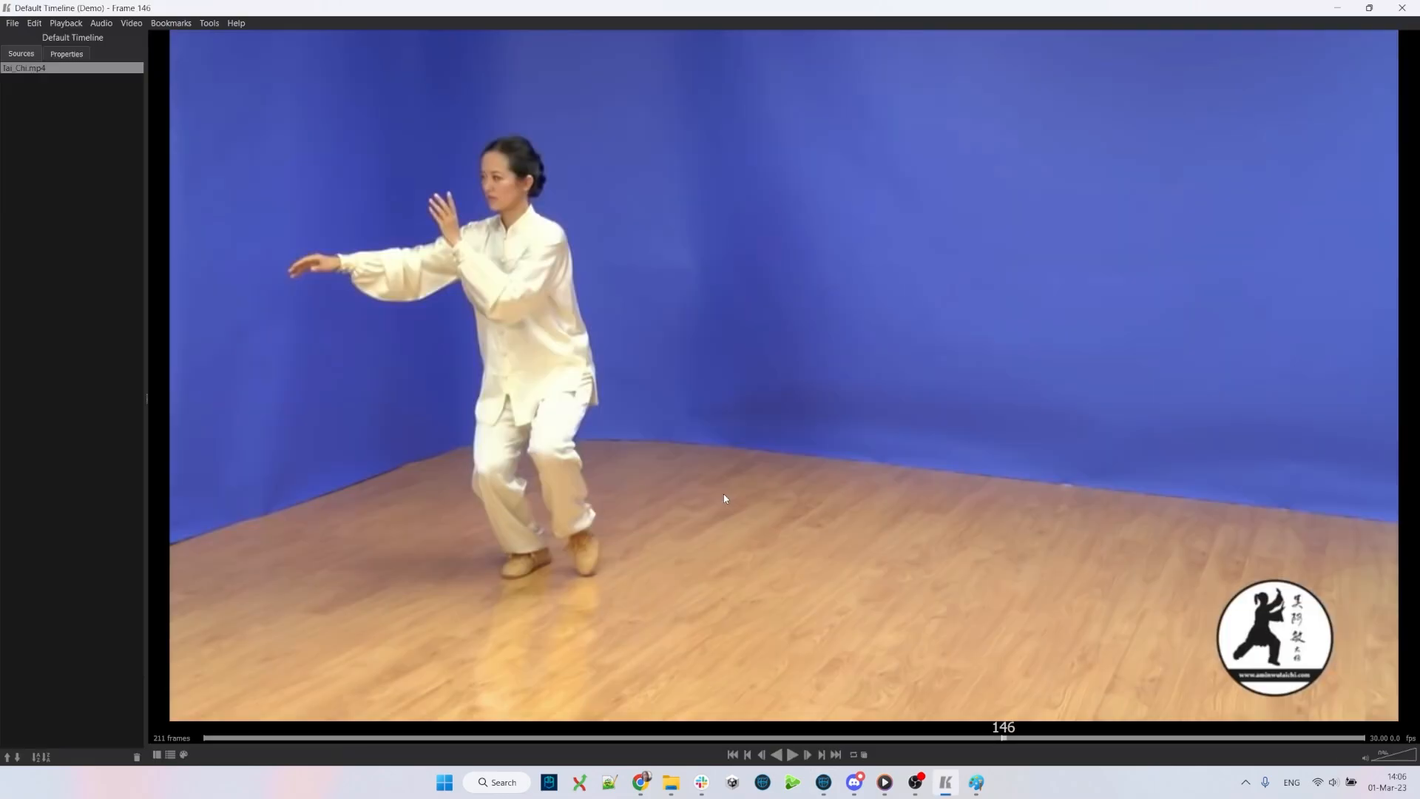
{"action": "key", "text": "alt+Tab"}
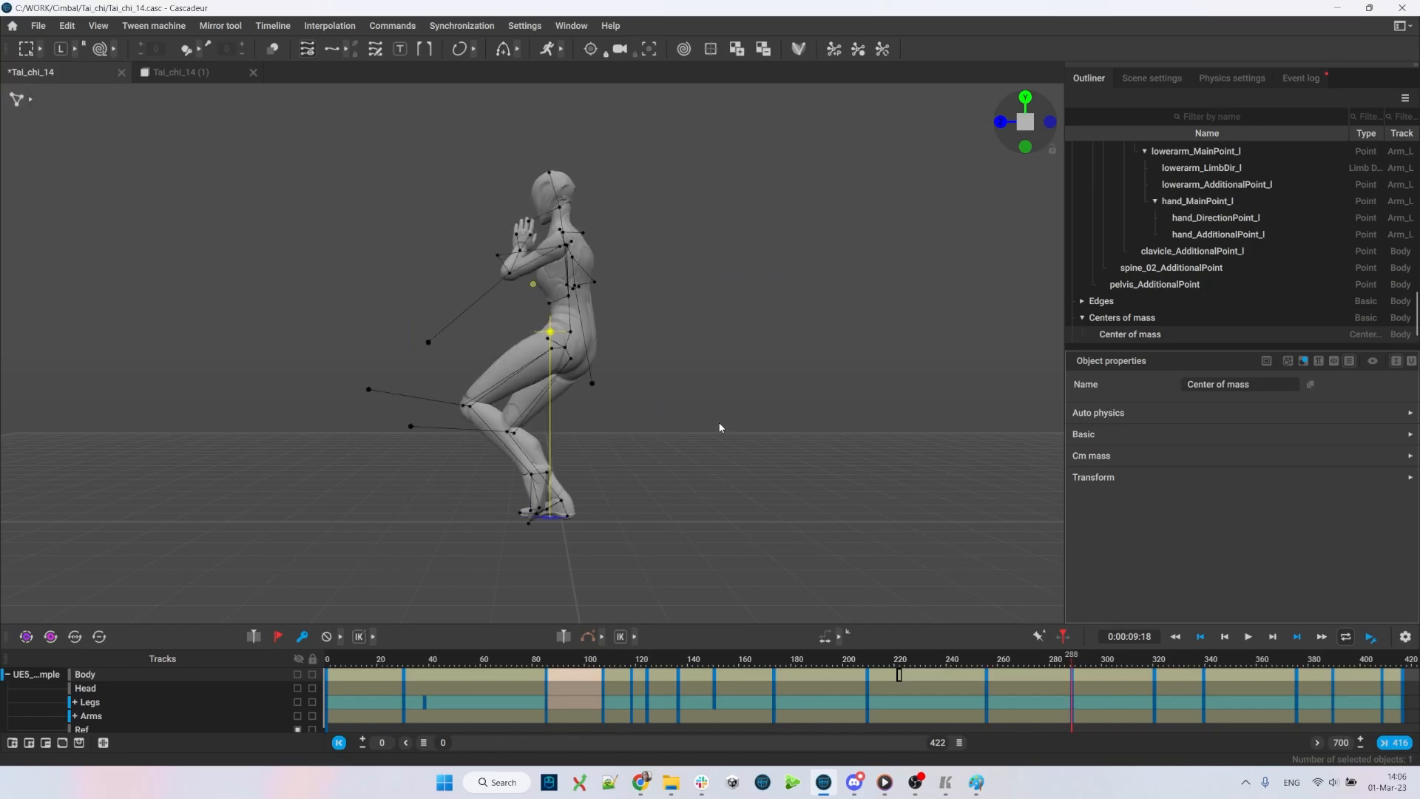
{"action": "left_click", "coordinate": [662, 393]}
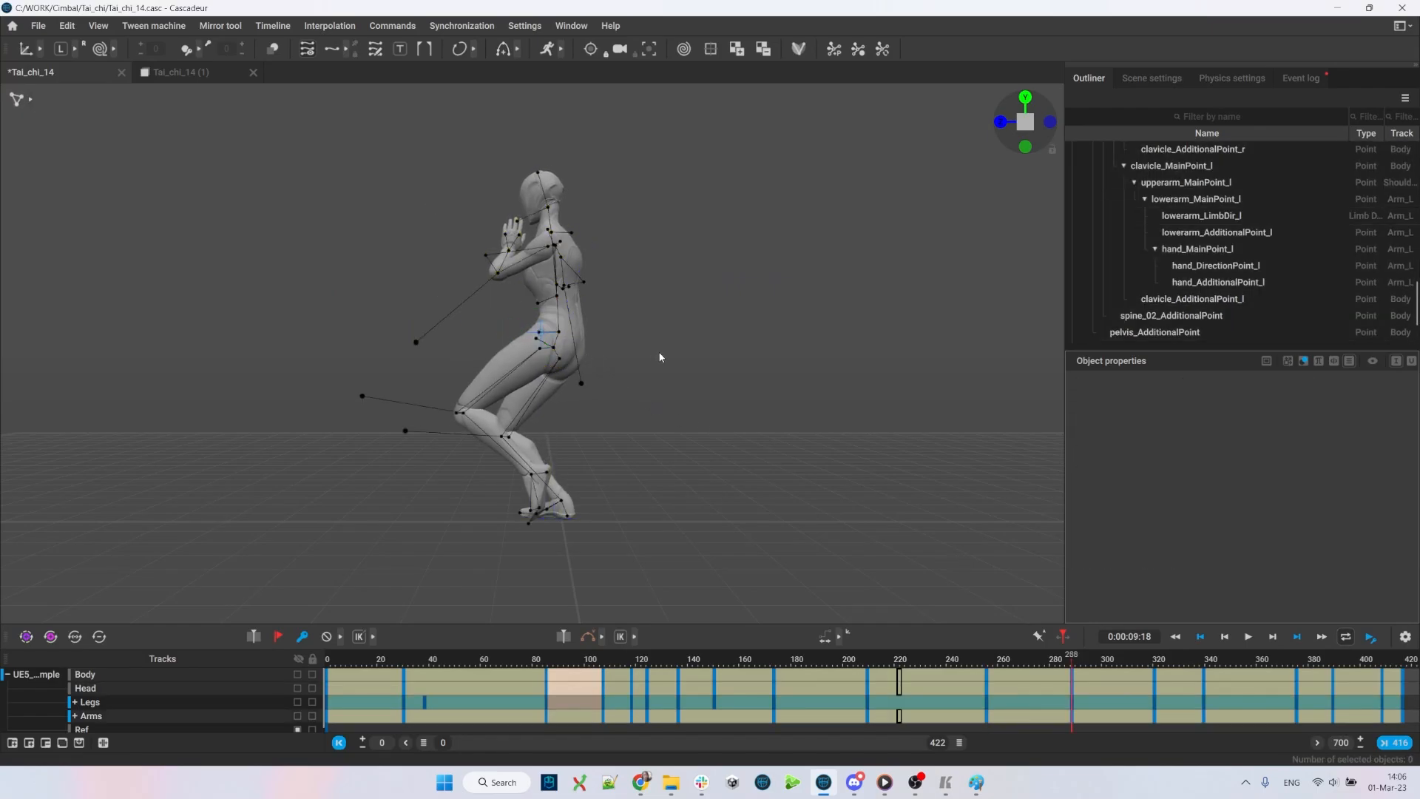
- Rotate the pelvis at frame 288 in the side view and compare its tilt with the reference video
{"action": "scroll", "coordinate": [663, 394], "scroll_direction": "up", "scroll_amount": 2}
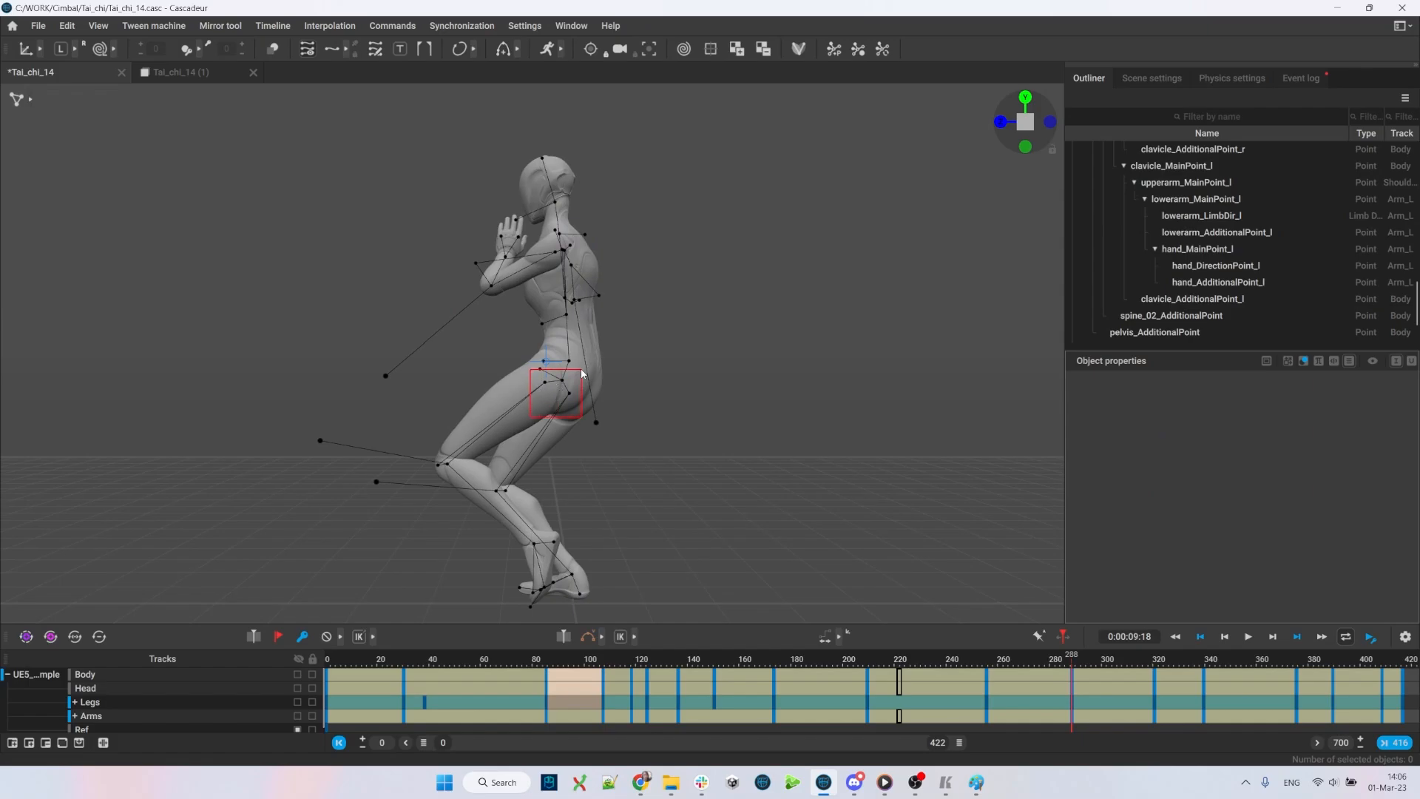
{"action": "left_click", "coordinate": [579, 374]}
{"action": "key", "text": "e"}
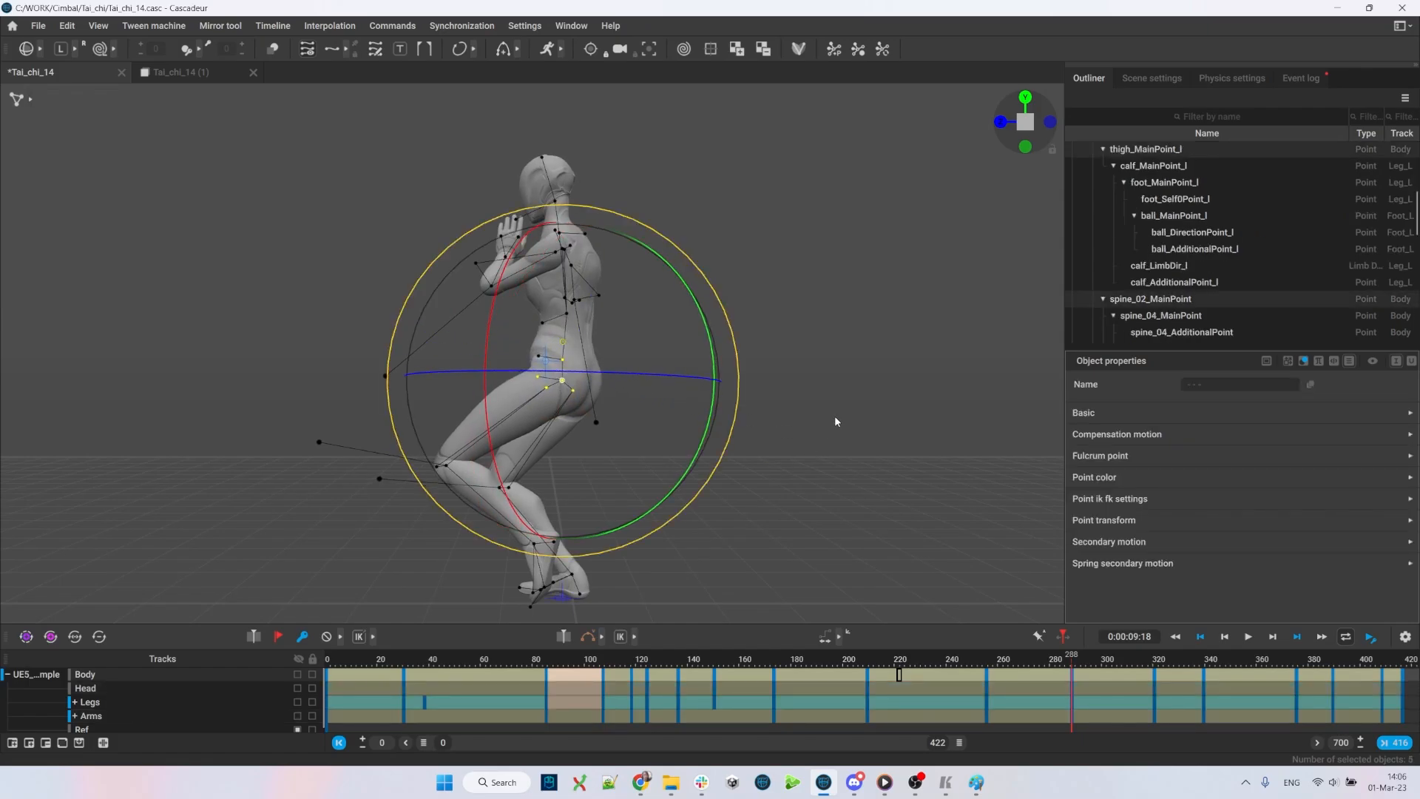
{"action": "left_click_drag", "start_coordinate": [578, 373], "coordinate": [900, 429]}
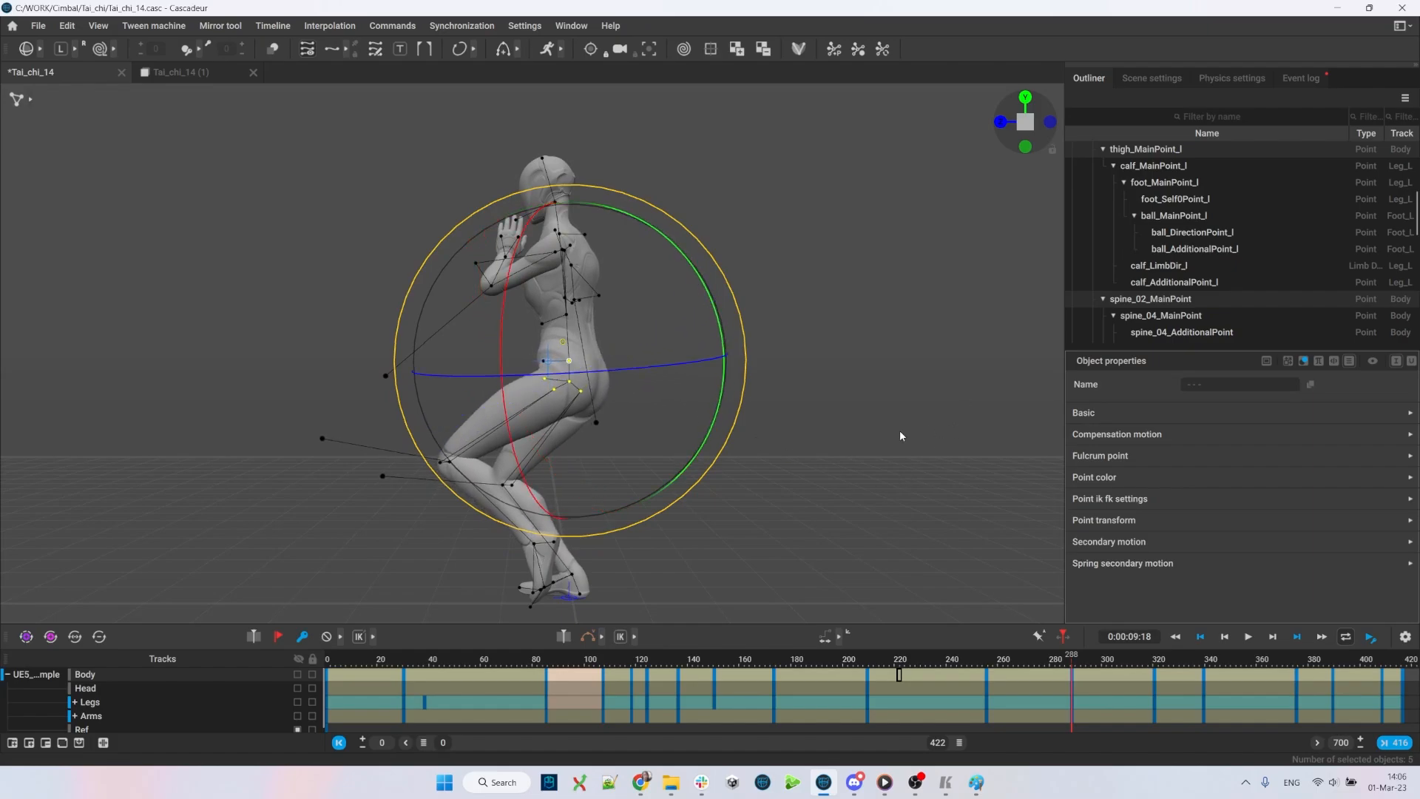
{"action": "key", "text": "alt+Tab"}
{"action": "key", "text": "alt+Tab"}
{"action": "key", "text": "alt+Tab"}
{"action": "key", "text": "alt+Tab"}
{"action": "left_click_drag", "start_coordinate": [775, 387], "coordinate": [870, 377]}
{"action": "key", "text": "alt+Tab"}
{"action": "key", "text": "alt+Tab"}
- Lean the upper body with the head and both arms forward from the lower spine at frame 288
{"action": "left_click", "coordinate": [569, 318]}
{"action": "left_click", "coordinate": [570, 361]}
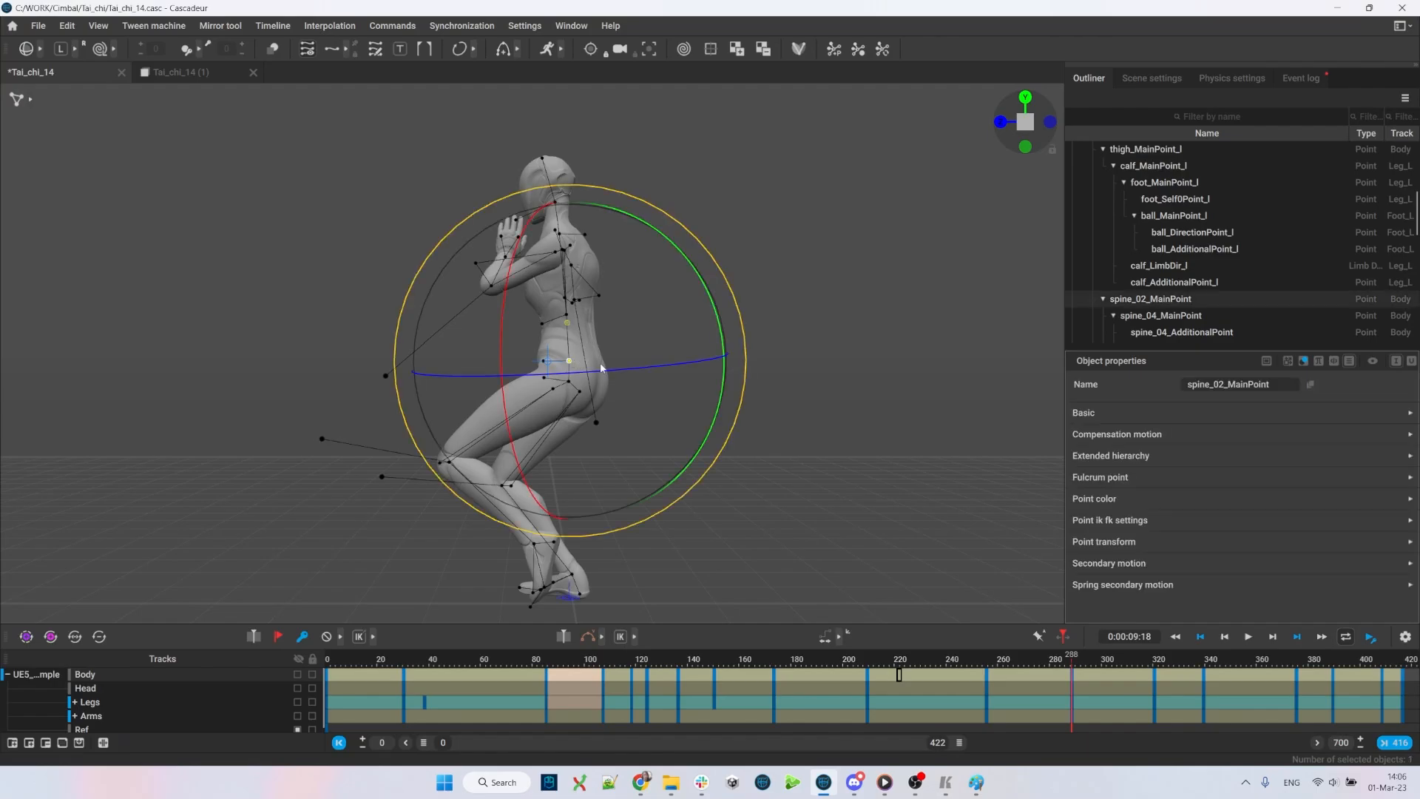
{"action": "key", "text": "alt+Tab"}
{"action": "key", "text": "alt+Tab"}
{"action": "left_click_drag", "start_coordinate": [831, 381], "coordinate": [839, 366]}
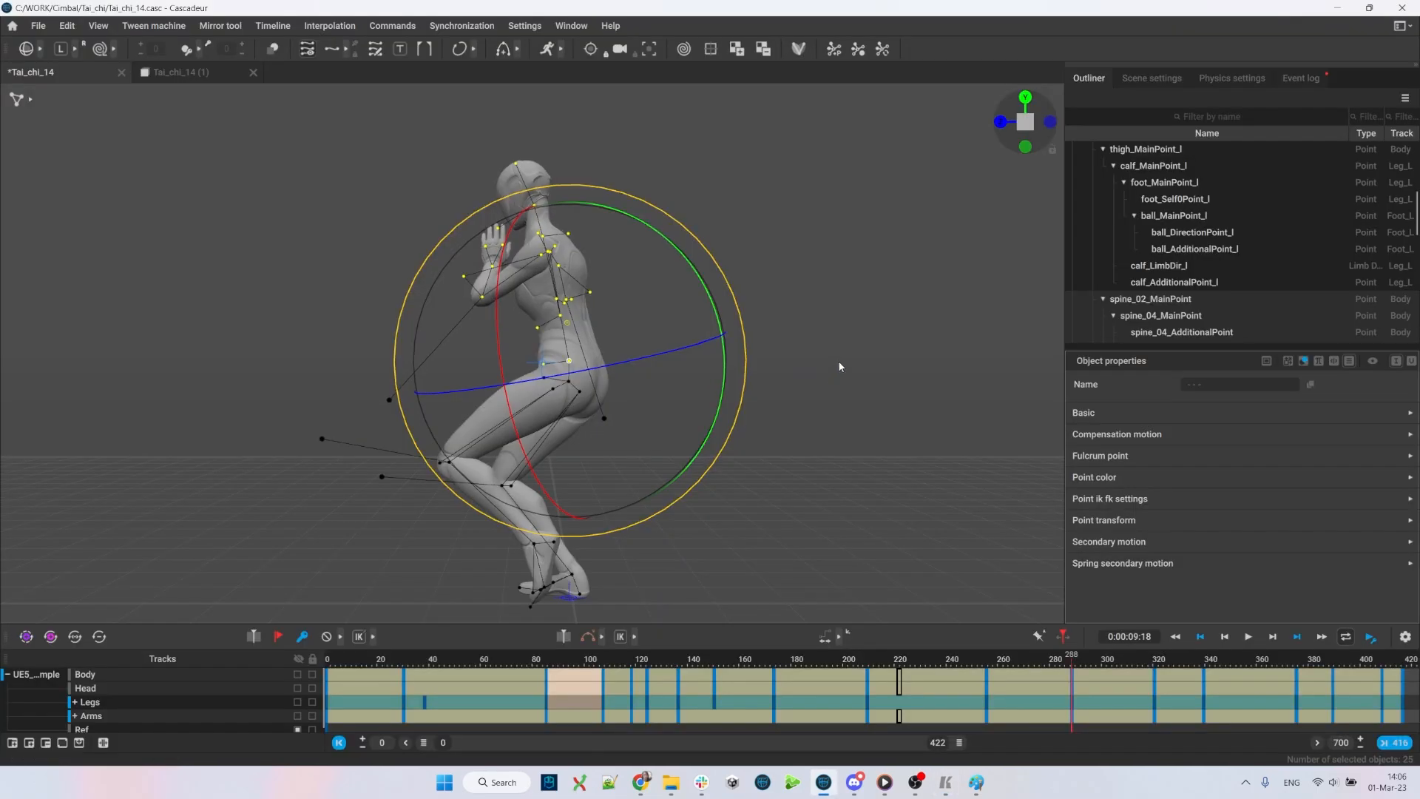
- Refine the torso rotation at frame 288 against frame 142 of the reference video, working from the spine points
{"action": "left_click_drag", "start_coordinate": [556, 318], "coordinate": [854, 340]}
{"action": "key", "text": "alt+Tab"}
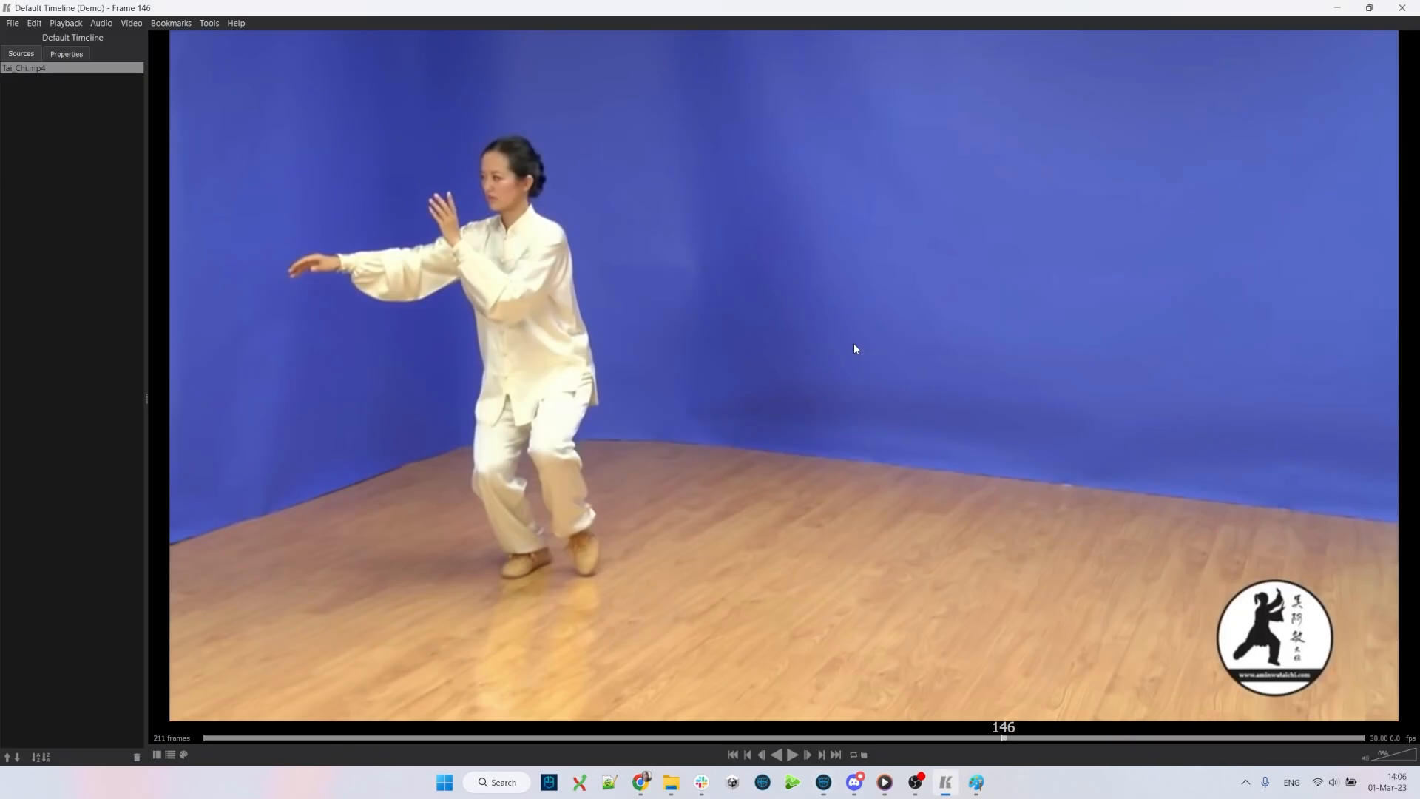
{"action": "key", "text": "alt+Tab"}
{"action": "key", "text": "alt+Tab"}
{"action": "left_click_drag", "start_coordinate": [578, 318], "coordinate": [630, 335]}
{"action": "key", "text": "alt+Tab"}
{"action": "key", "text": "alt+Tab"}
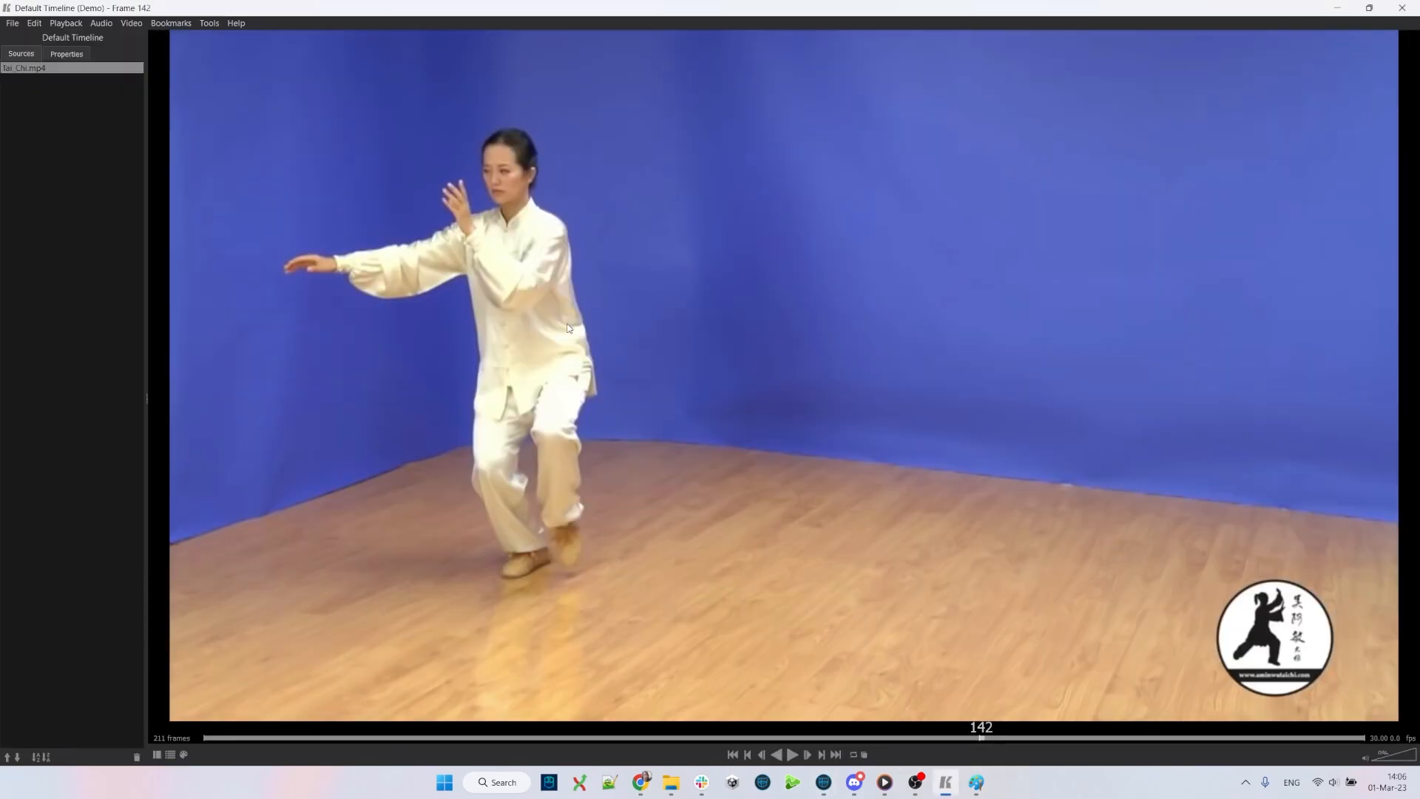
{"action": "key", "text": "alt+Tab"}
{"action": "double_click", "coordinate": [574, 362]}
{"action": "left_click_drag", "start_coordinate": [737, 393], "coordinate": [845, 362]}
- Rotate the extended right arm from its clavicle at frame 288 to match the reference video
{"action": "key", "text": "alt+Tab"}
{"action": "key", "text": "alt+Tab"}
{"action": "double_click", "coordinate": [544, 263]}
{"action": "left_click_drag", "start_coordinate": [720, 229], "coordinate": [850, 324]}
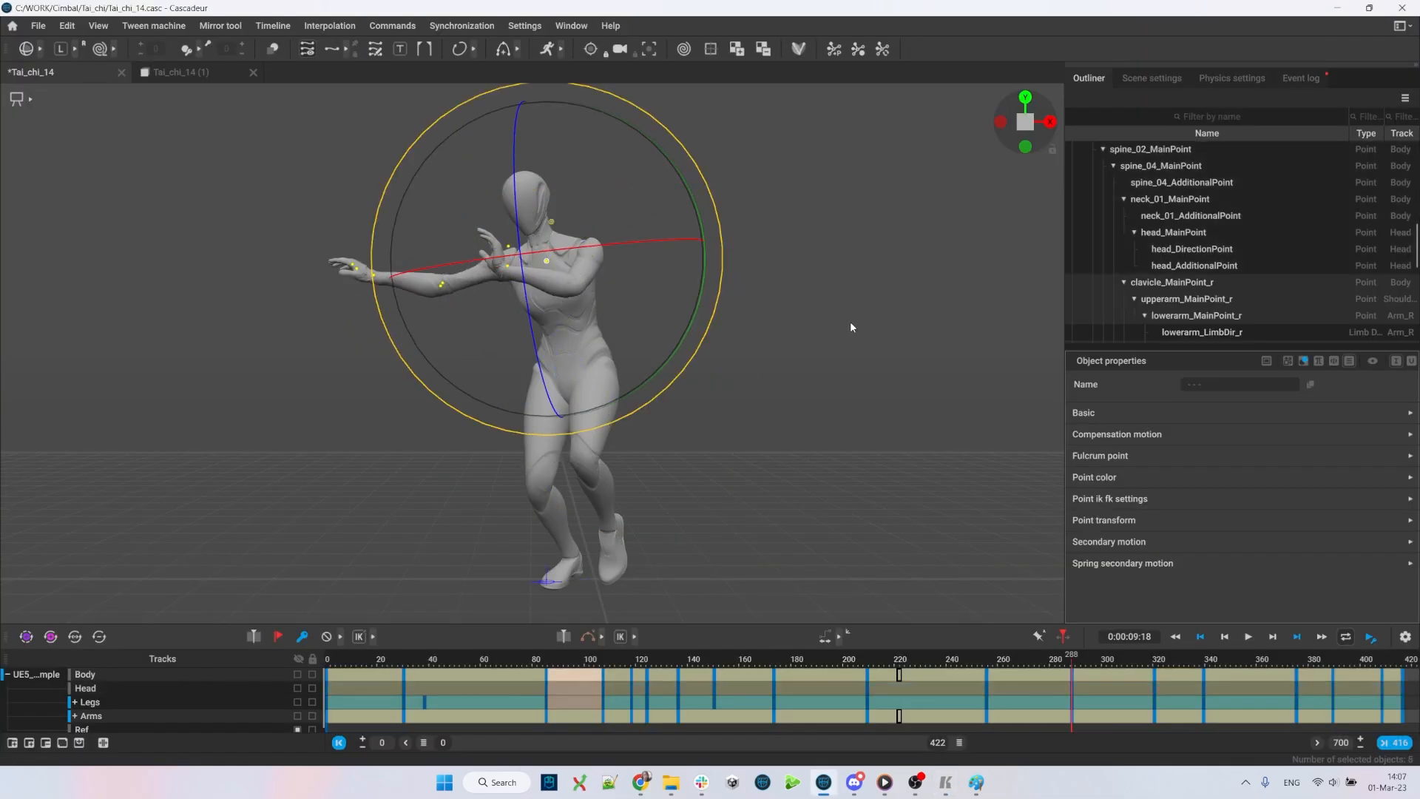
- Rotate the bent left arm from the shoulder and elbow at frame 288 to follow the reference's guarding arm
{"action": "double_click", "coordinate": [594, 296]}
{"action": "key", "text": "alt+Tab"}
{"action": "key", "text": "alt+Tab"}
{"action": "double_click", "coordinate": [559, 305]}
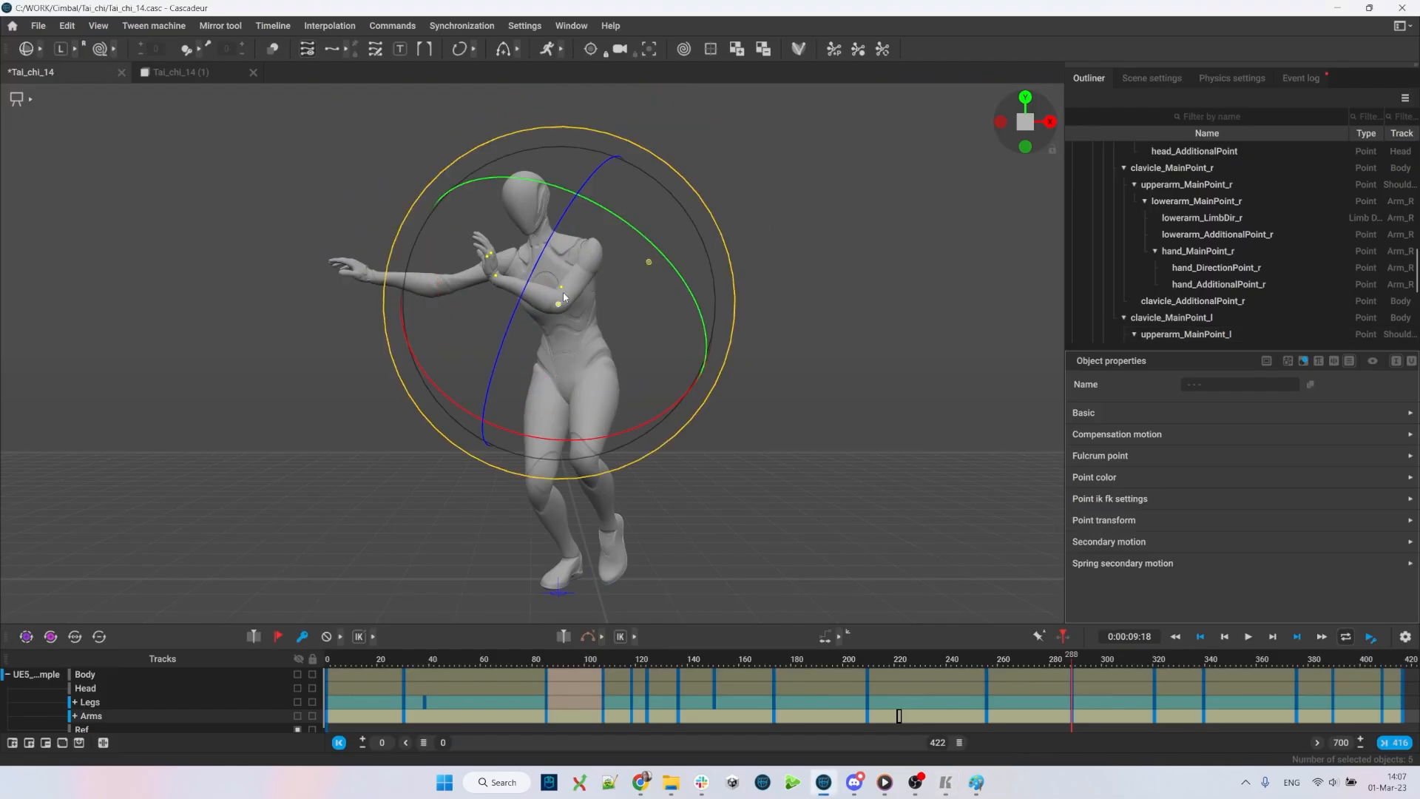
{"action": "left_click_drag", "start_coordinate": [756, 309], "coordinate": [757, 340]}
{"action": "key", "text": "alt+Tab"}
{"action": "key", "text": "alt+Tab"}
{"action": "key", "text": "q"}
{"action": "key", "text": "e"}
{"action": "left_click_drag", "start_coordinate": [696, 299], "coordinate": [801, 196]}
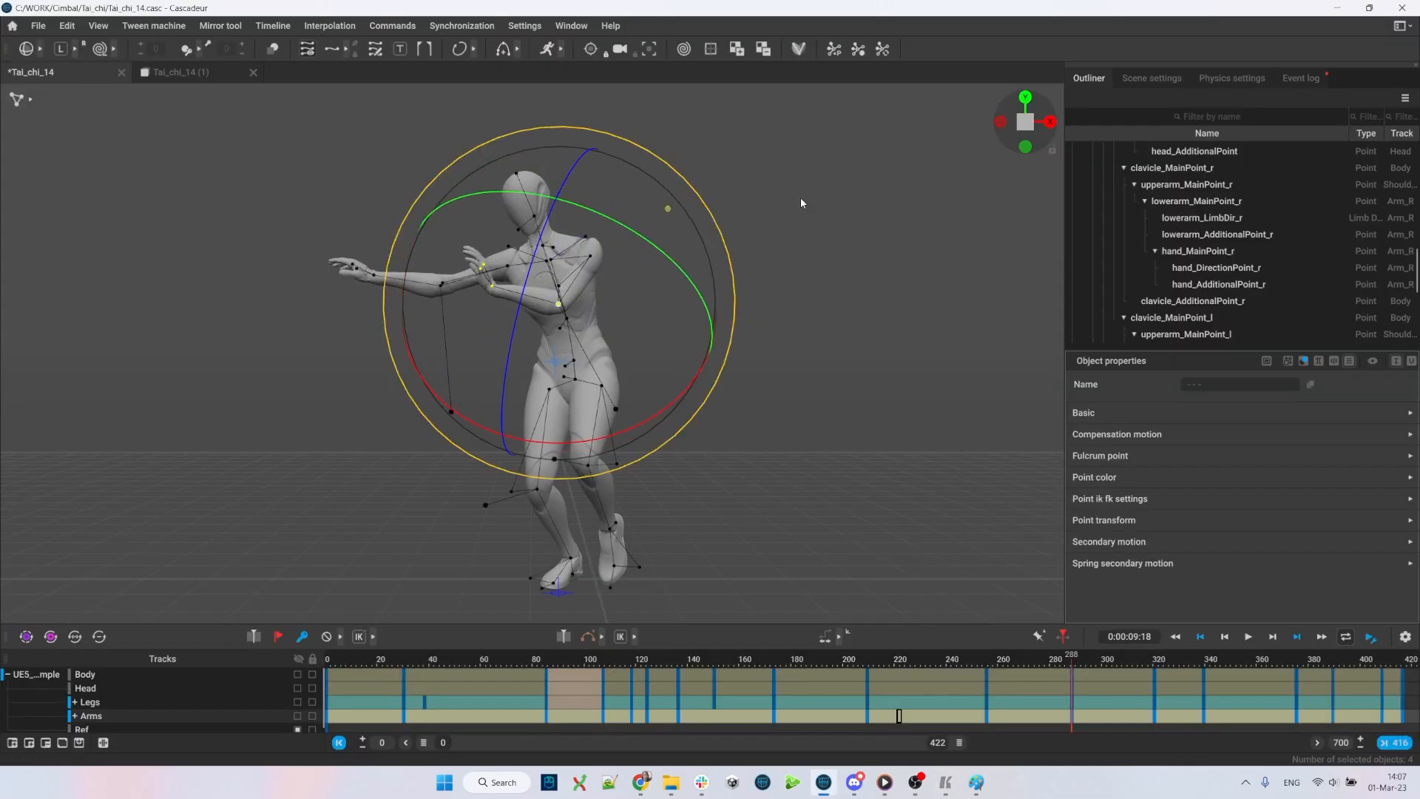
- Rotate the left hand at the wrist so its palm and fingers match the reference at frame 288
{"action": "key", "text": "q"}
{"action": "double_click", "coordinate": [513, 253]}
{"action": "key", "text": "e"}
{"action": "left_click_drag", "start_coordinate": [820, 260], "coordinate": [823, 250]}
{"action": "key", "text": "q"}
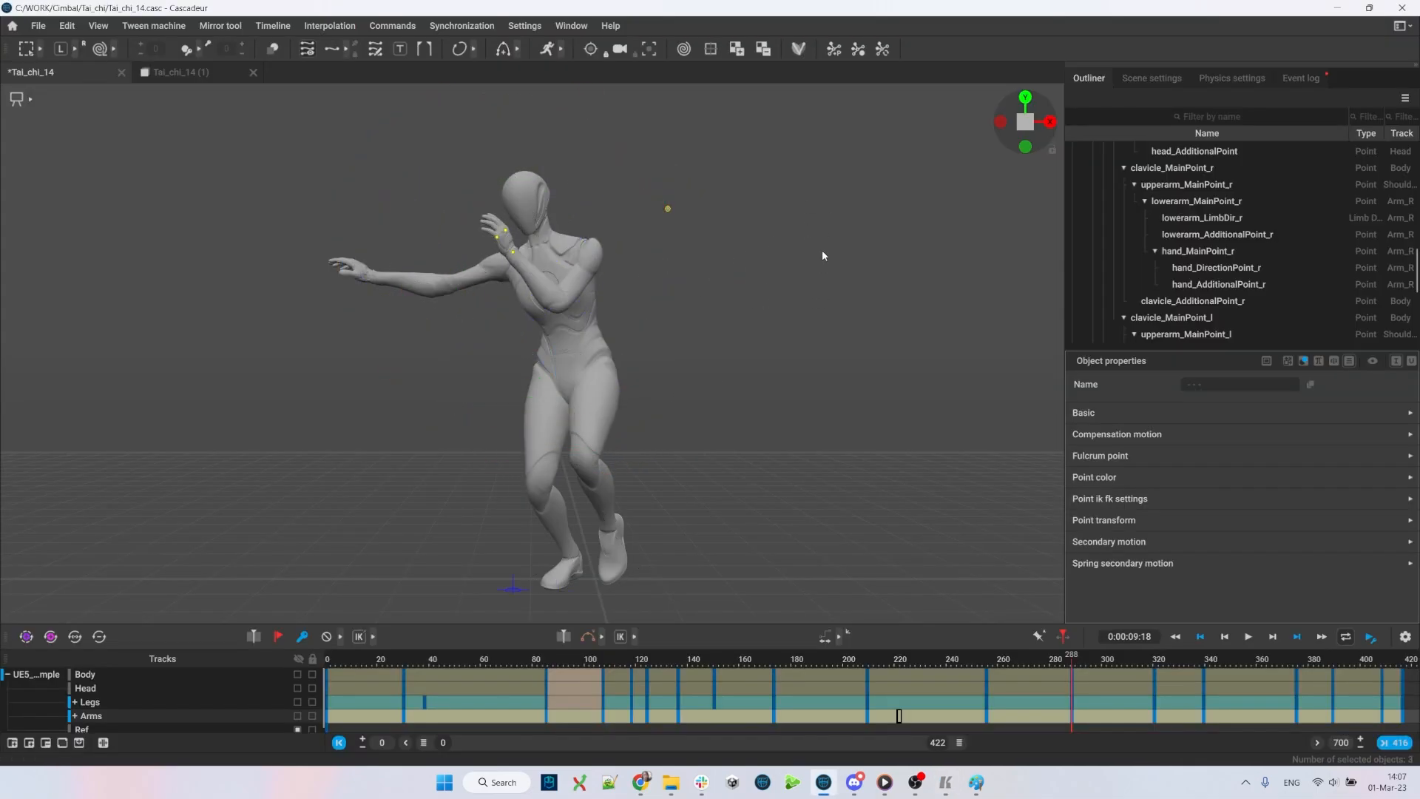
- Compare the head with the reference video and rotate it at frame 288
{"action": "key", "text": "alt+Tab"}
{"action": "key", "text": "alt+Tab"}
{"action": "double_click", "coordinate": [534, 216]}
{"action": "key", "text": "e"}
{"action": "mouse_move", "coordinate": [584, 141]}
{"action": "left_mouse_down"}
{"action": "mouse_move", "coordinate": [616, 172]}
{"action": "mouse_move", "coordinate": [603, 159]}
{"action": "left_mouse_up"}
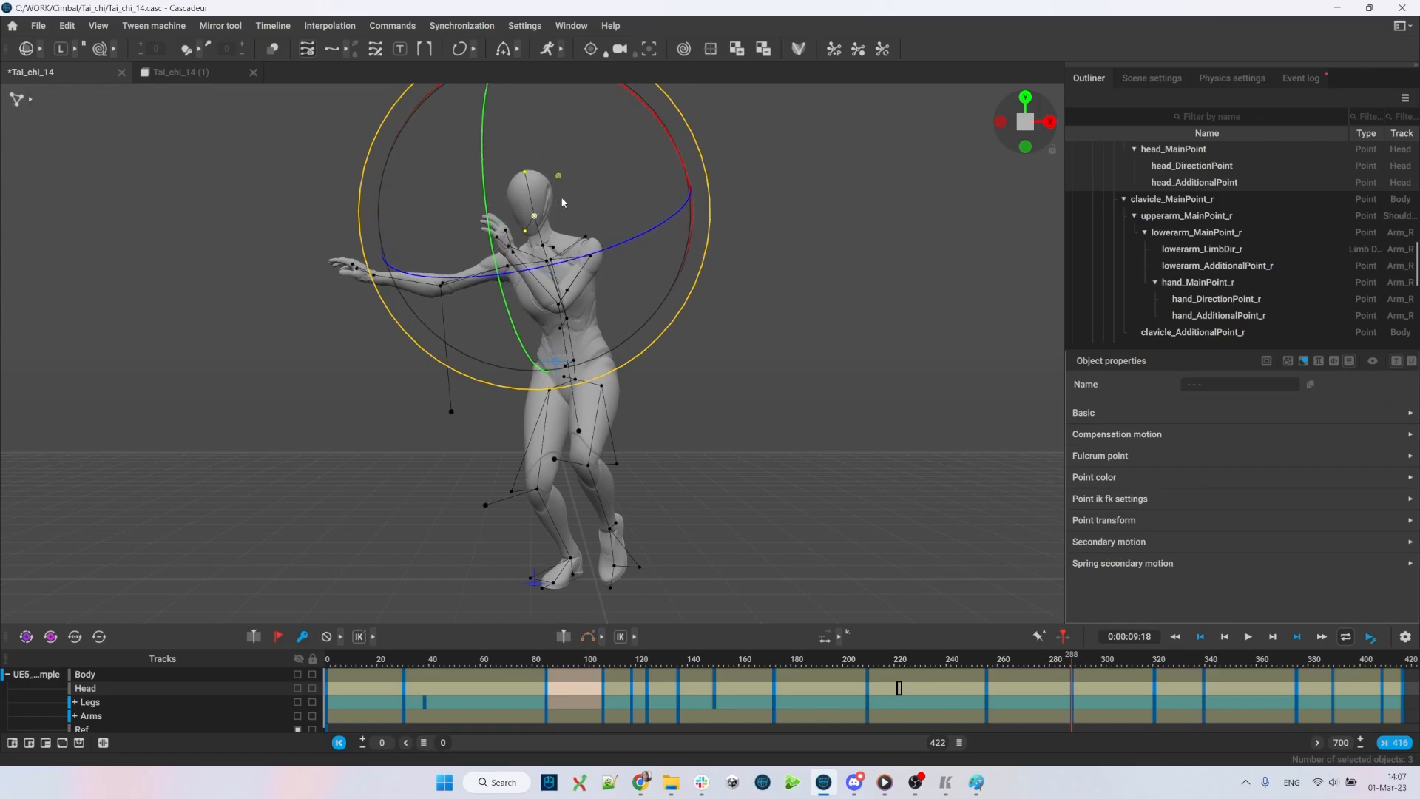
- Rotate the pelvis together with the whole upper body at frame 288 after comparing it with the reference
{"action": "key", "text": "alt+Tab"}
{"action": "key", "text": "alt+Tab"}
{"action": "double_click", "coordinate": [585, 385]}
{"action": "key", "text": "e"}
{"action": "left_click_drag", "start_coordinate": [787, 397], "coordinate": [802, 369]}
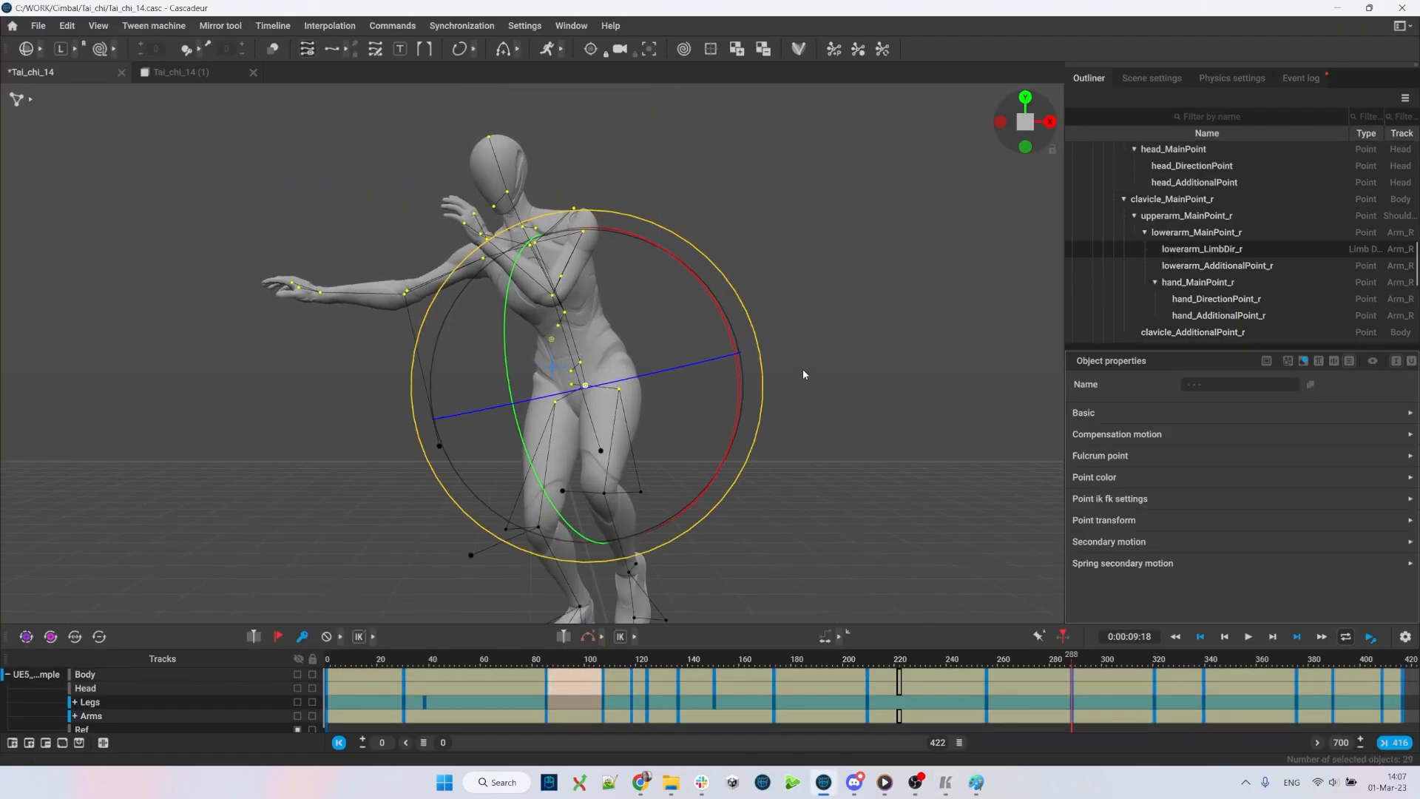
{"action": "left_click_drag", "start_coordinate": [708, 377], "coordinate": [690, 379]}
- Rotate the upper body from the lower spine and straighten the chest from the upper spine at frame 288
{"action": "key", "text": "q"}
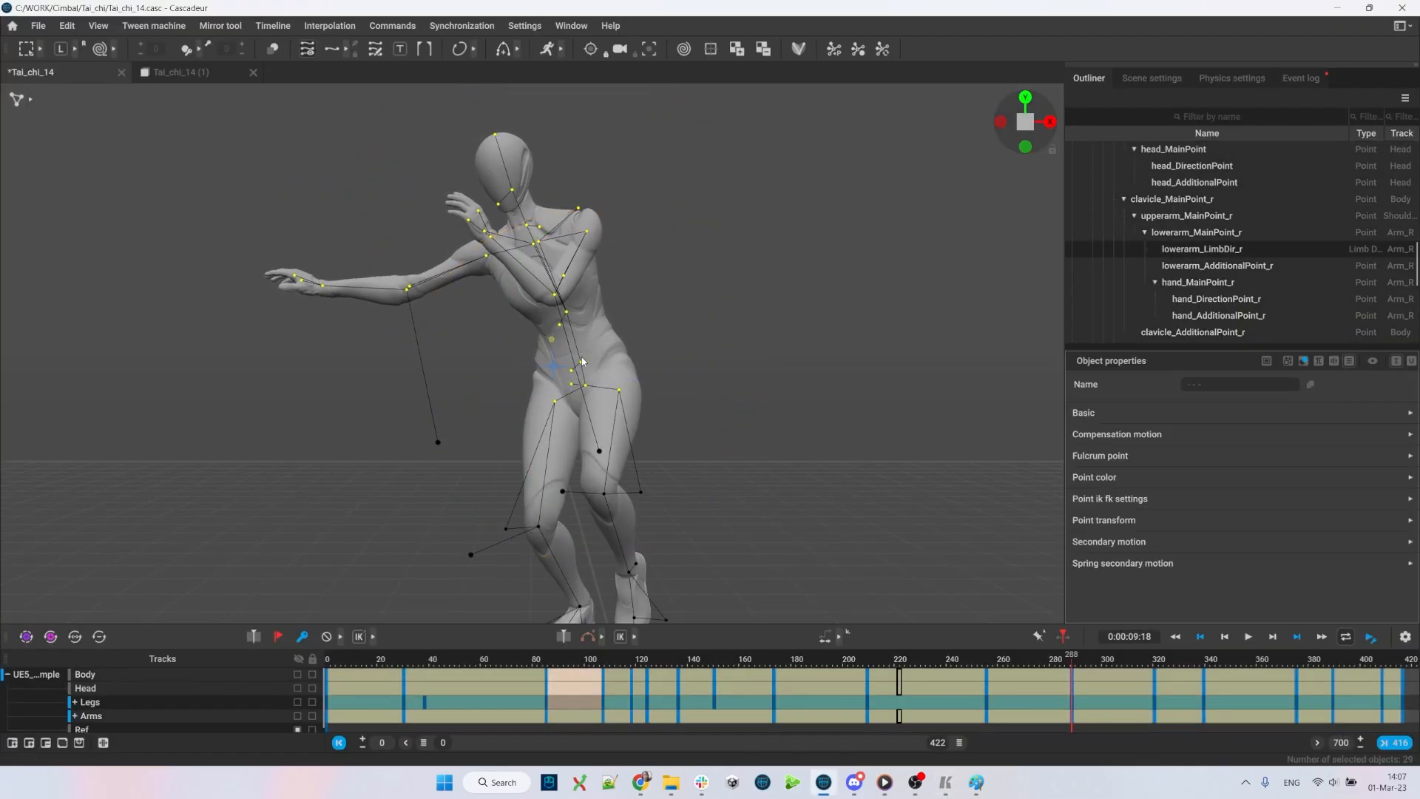
{"action": "key", "text": "e"}
{"action": "left_click_drag", "start_coordinate": [831, 317], "coordinate": [622, 317]}
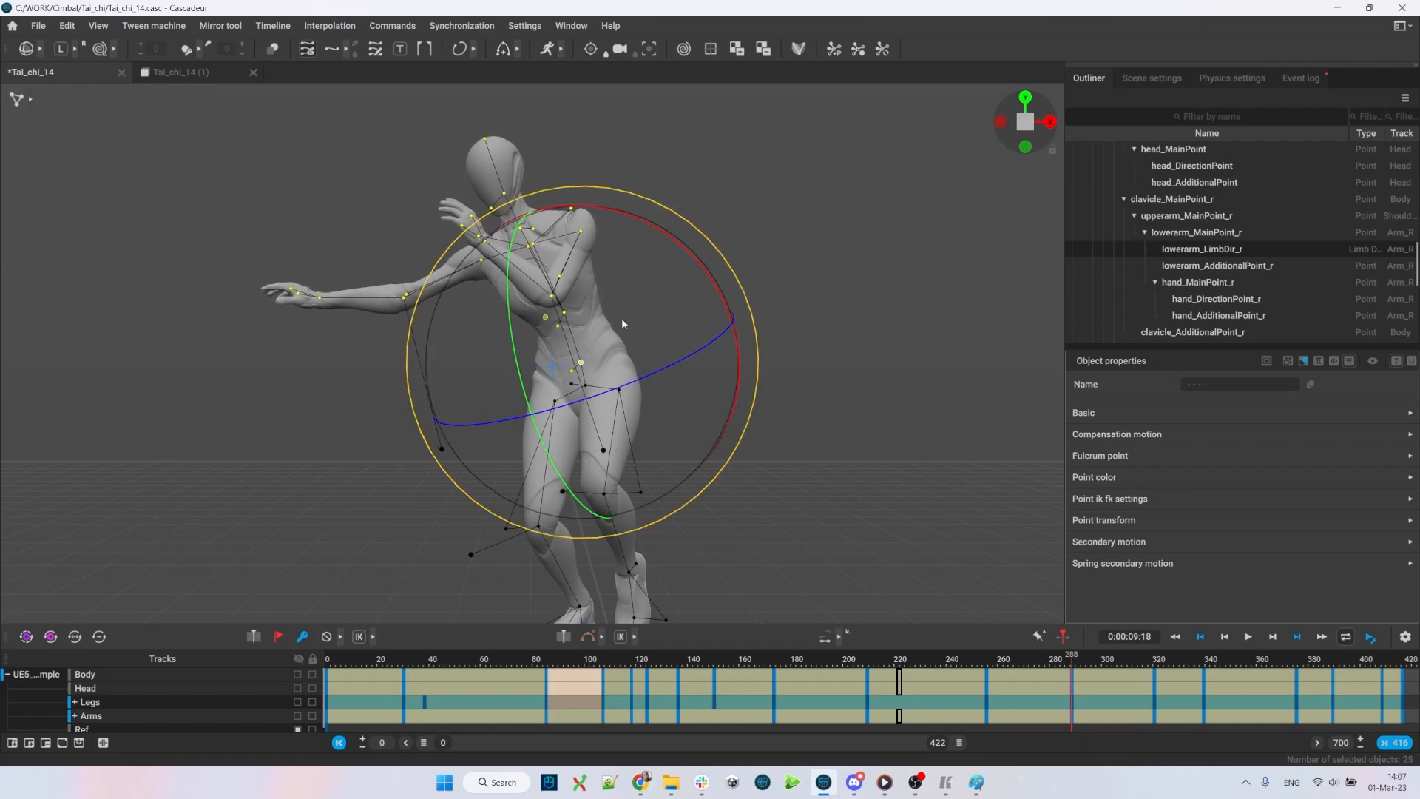
{"action": "key", "text": "q"}
{"action": "key", "text": "e"}
{"action": "left_click_drag", "start_coordinate": [765, 300], "coordinate": [768, 351]}
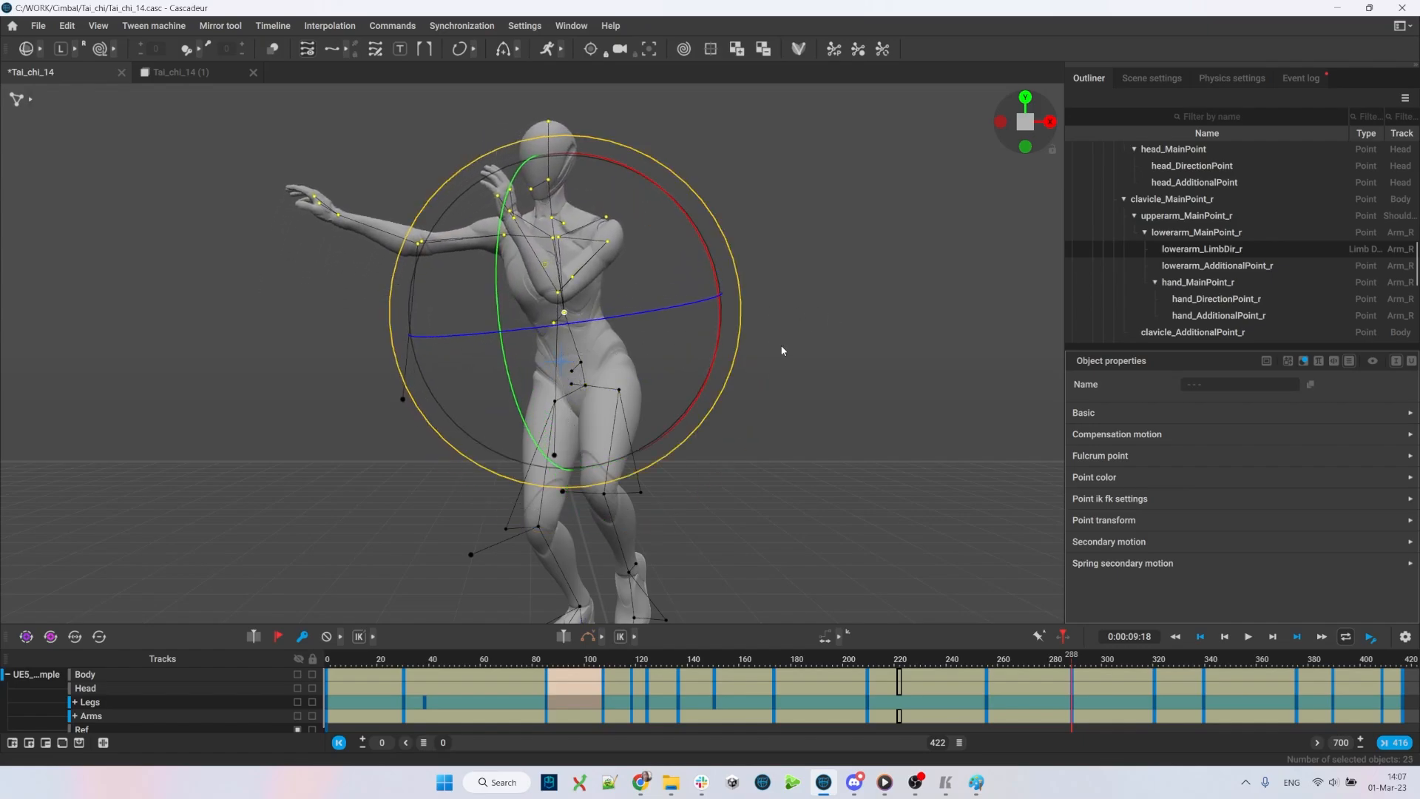
{"action": "left_click", "coordinate": [848, 320]}
- Compare the arms with reference frame 142 and lower the extended right arm from the shoulder at frame 288
{"action": "scroll", "coordinate": [676, 308], "scroll_direction": "down", "scroll_amount": 3}
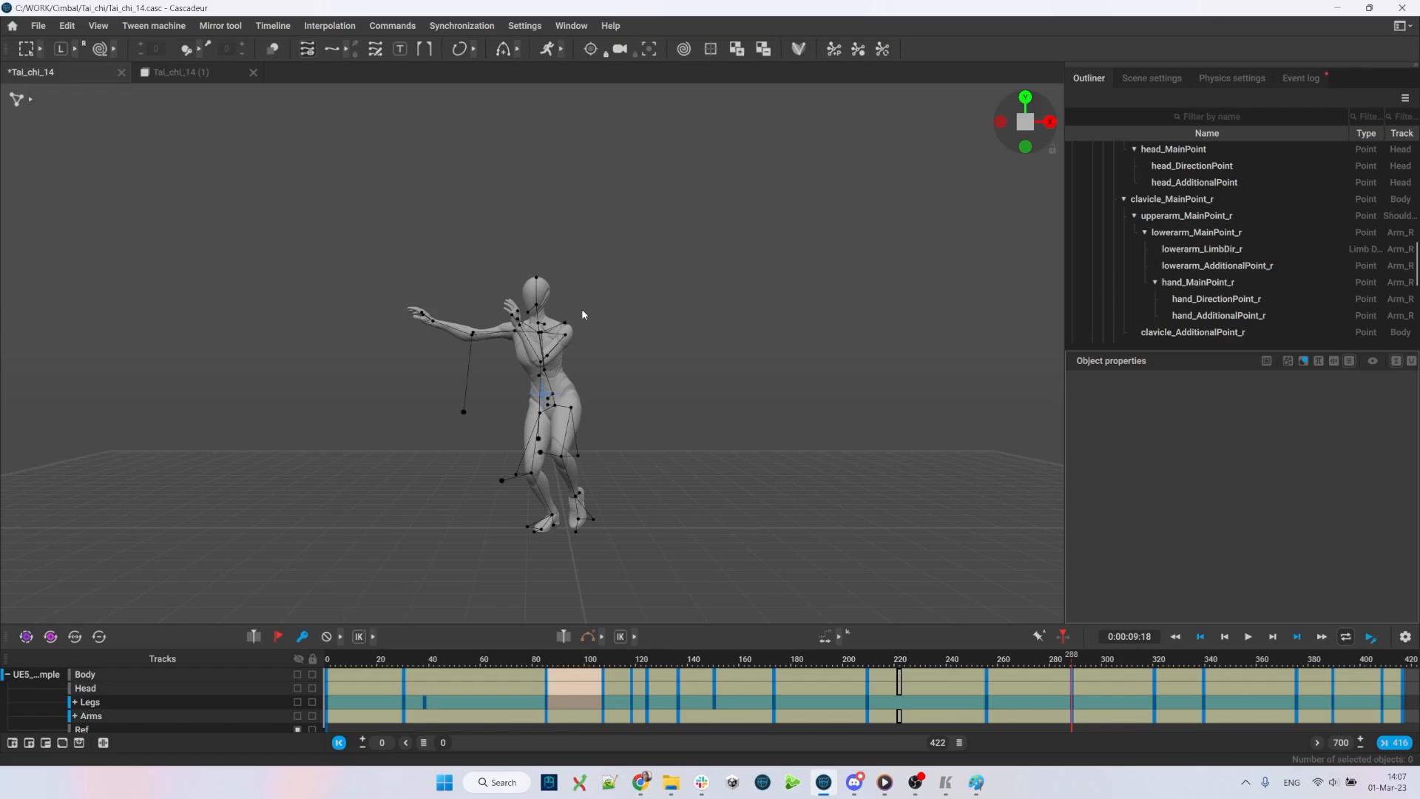
{"action": "scroll", "coordinate": [565, 398], "scroll_direction": "up", "scroll_amount": 2}
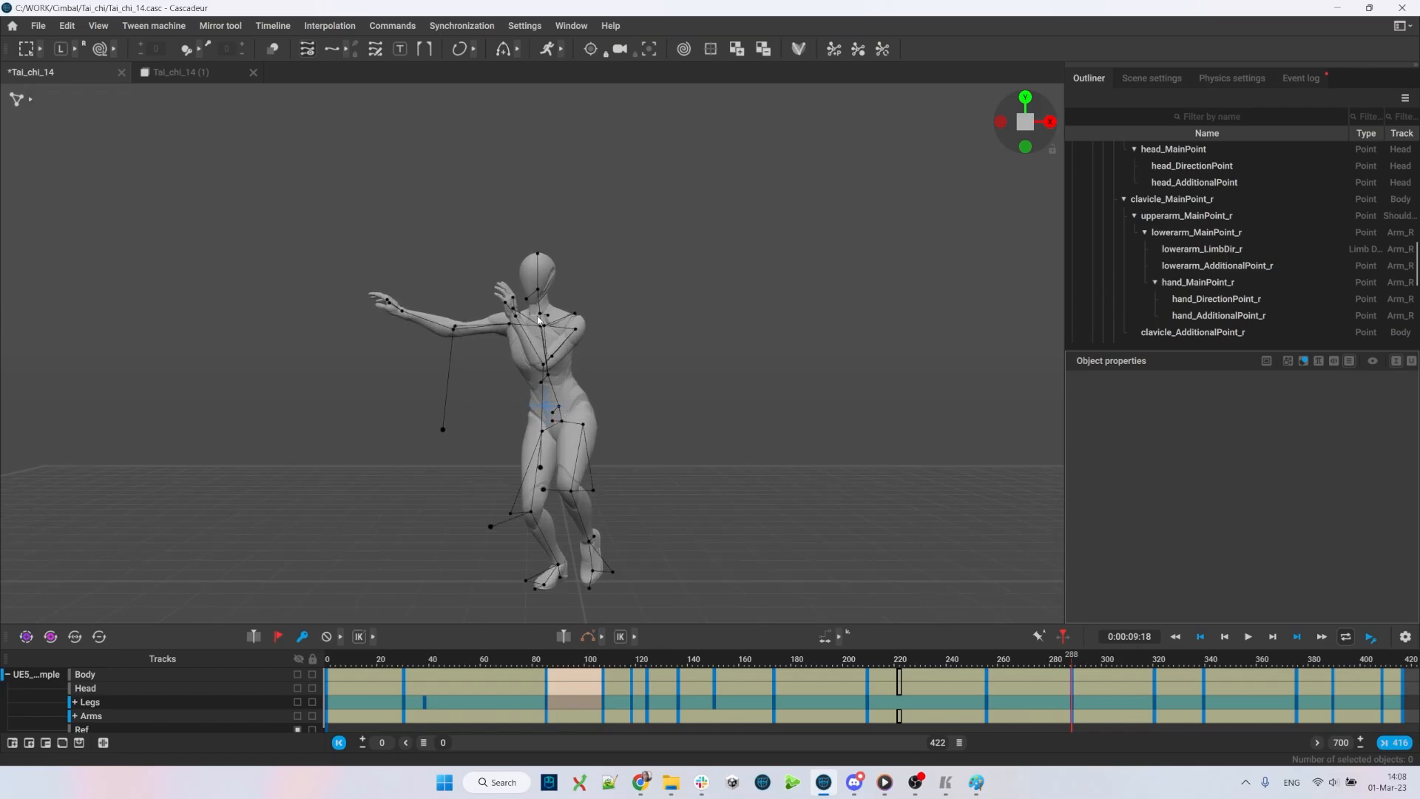
{"action": "key", "text": "alt+Tab"}
{"action": "key", "text": "alt+Tab"}
{"action": "key", "text": "alt+Tab"}
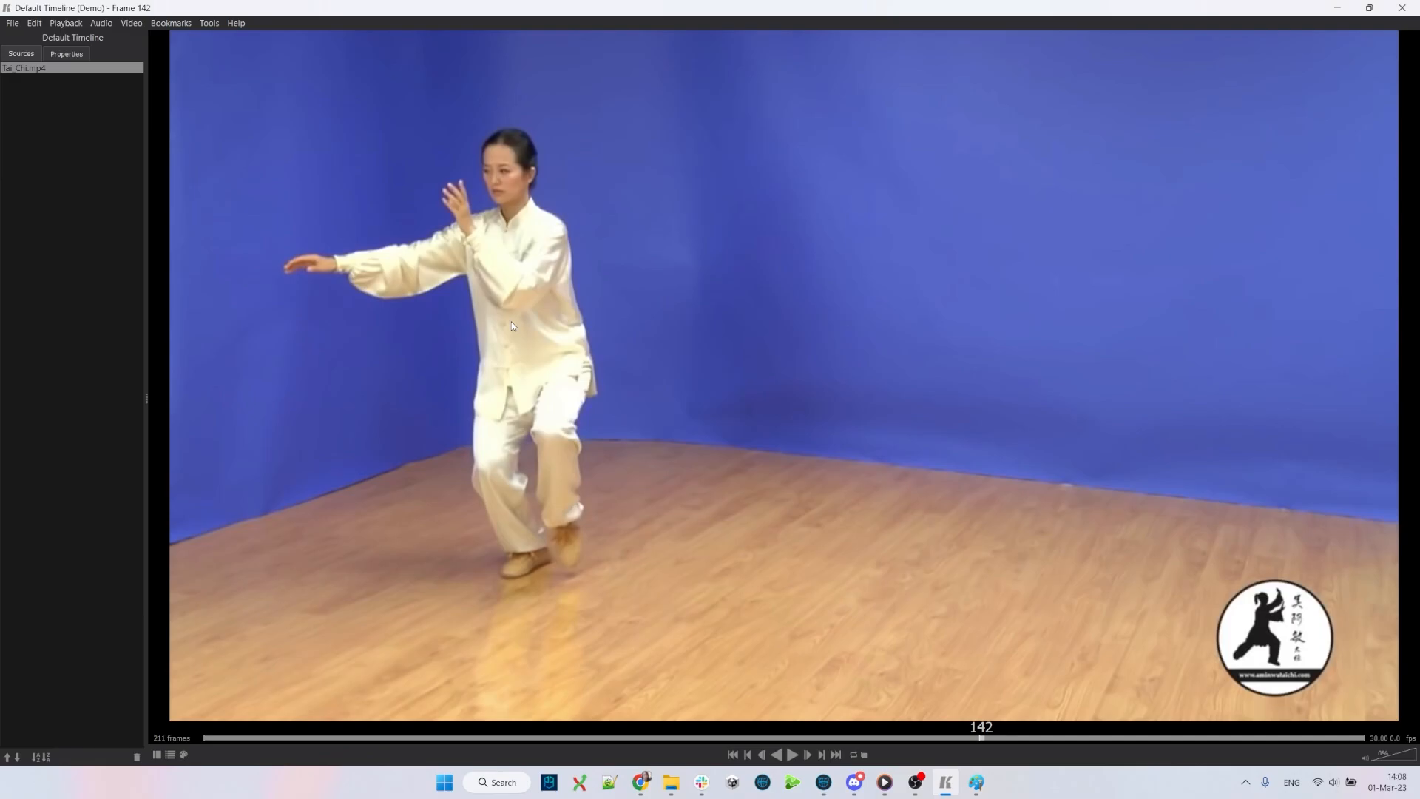
{"action": "key", "text": "alt+Tab"}
{"action": "left_click", "coordinate": [526, 330]}
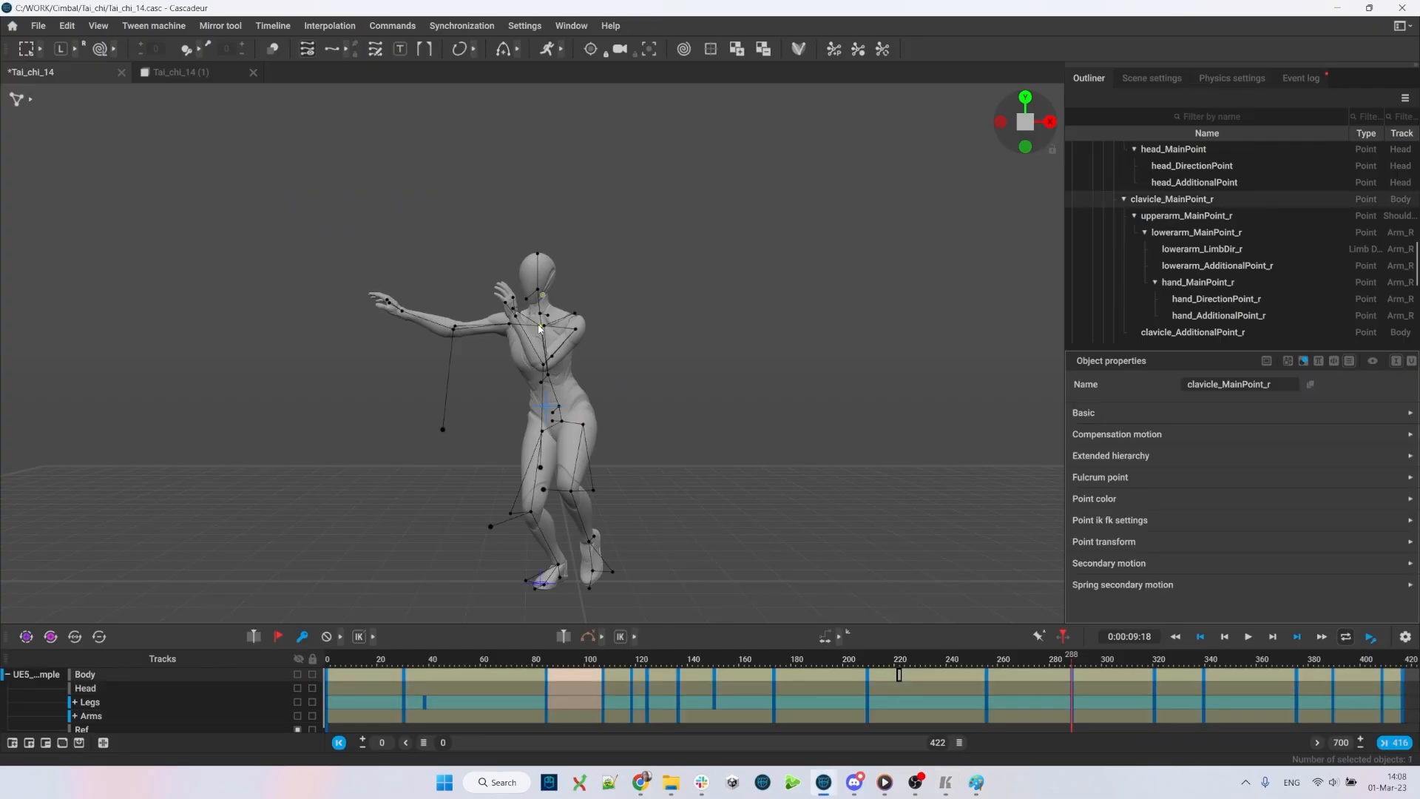
{"action": "double_click", "coordinate": [508, 327]}
{"action": "key", "text": "e"}
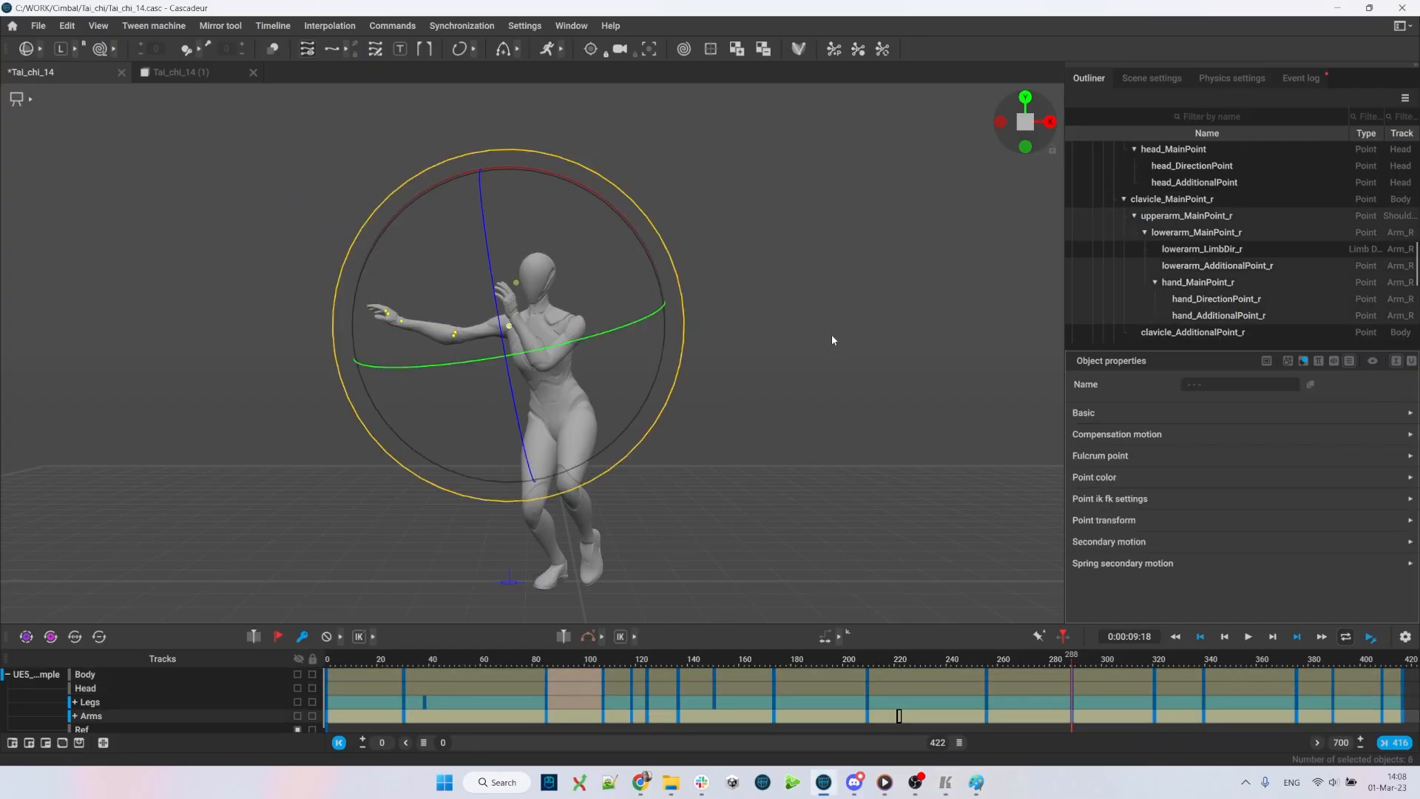
{"action": "middle_click_drag", "start_coordinate": [831, 334], "coordinate": [838, 296]}
{"action": "key", "text": "q"}
{"action": "left_click", "coordinate": [837, 296]}
- Rotate the left clavicle with the bent left arm at frame 288
{"action": "double_click", "coordinate": [544, 326]}
{"action": "key", "text": "e"}
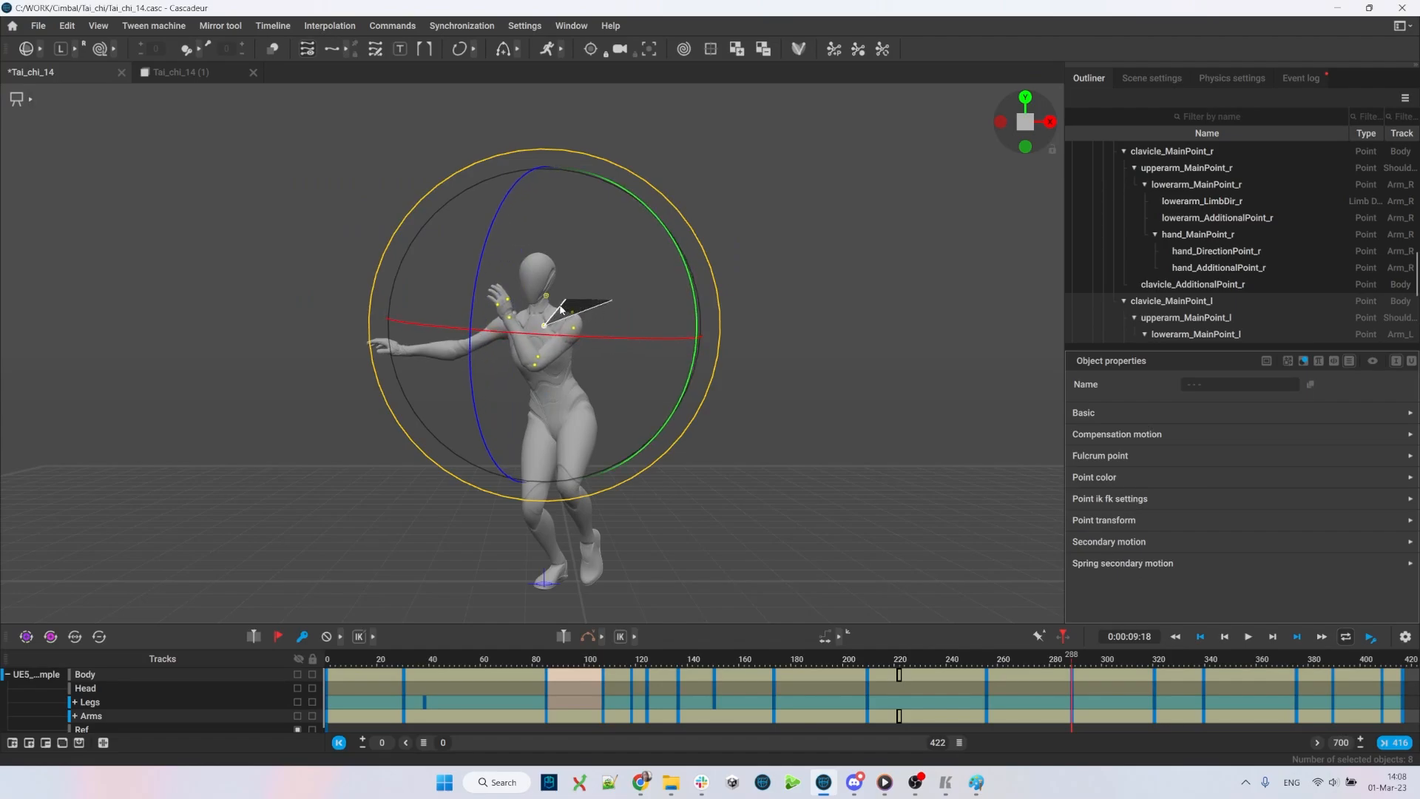
{"action": "key", "text": "q"}
{"action": "left_click", "coordinate": [613, 306]}
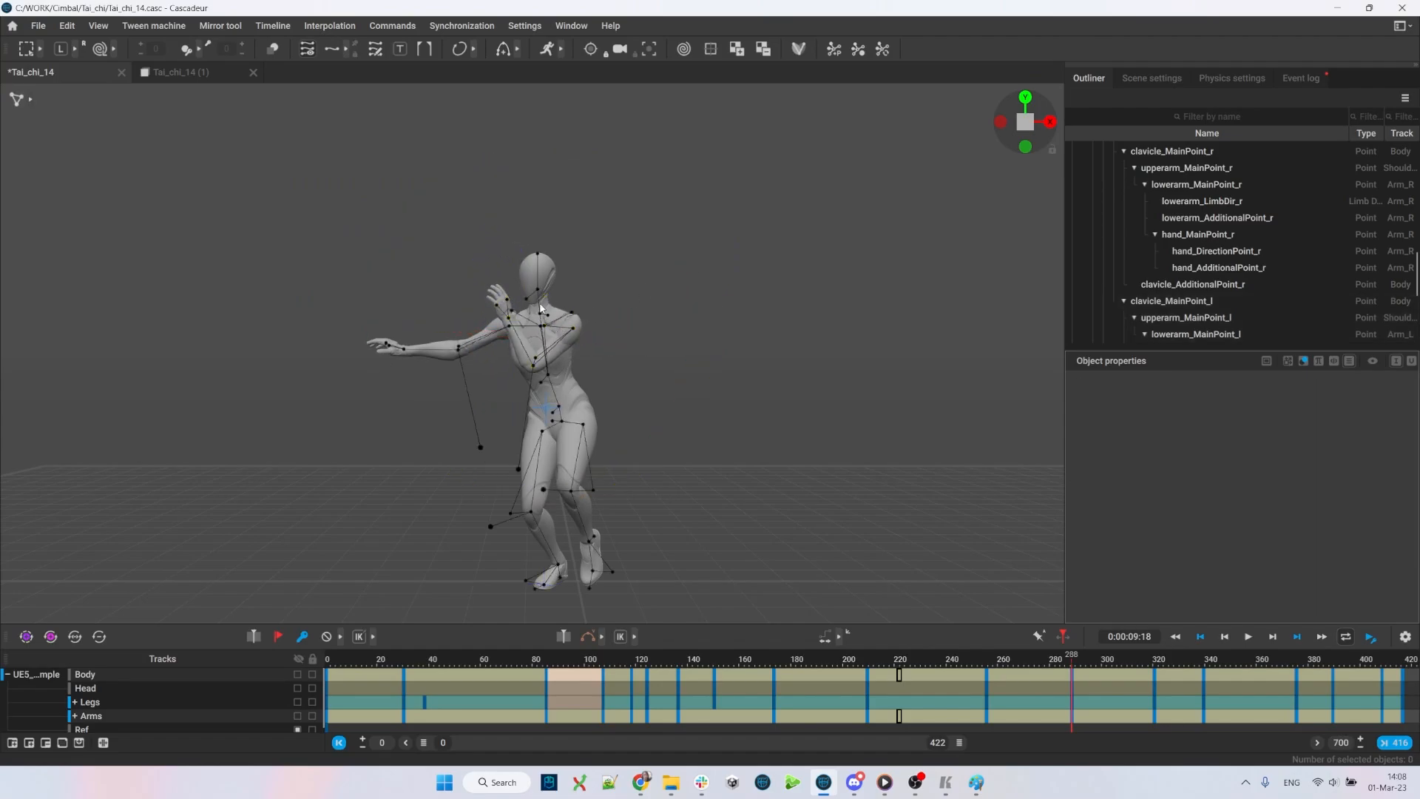
- Reposition the head on the neck at frame 288, adjusting it in the front and top views
{"action": "left_click", "coordinate": [540, 313]}
{"action": "left_click_drag", "start_coordinate": [519, 219], "coordinate": [521, 227]}
{"action": "left_click_drag", "start_coordinate": [550, 301], "coordinate": [551, 304]}
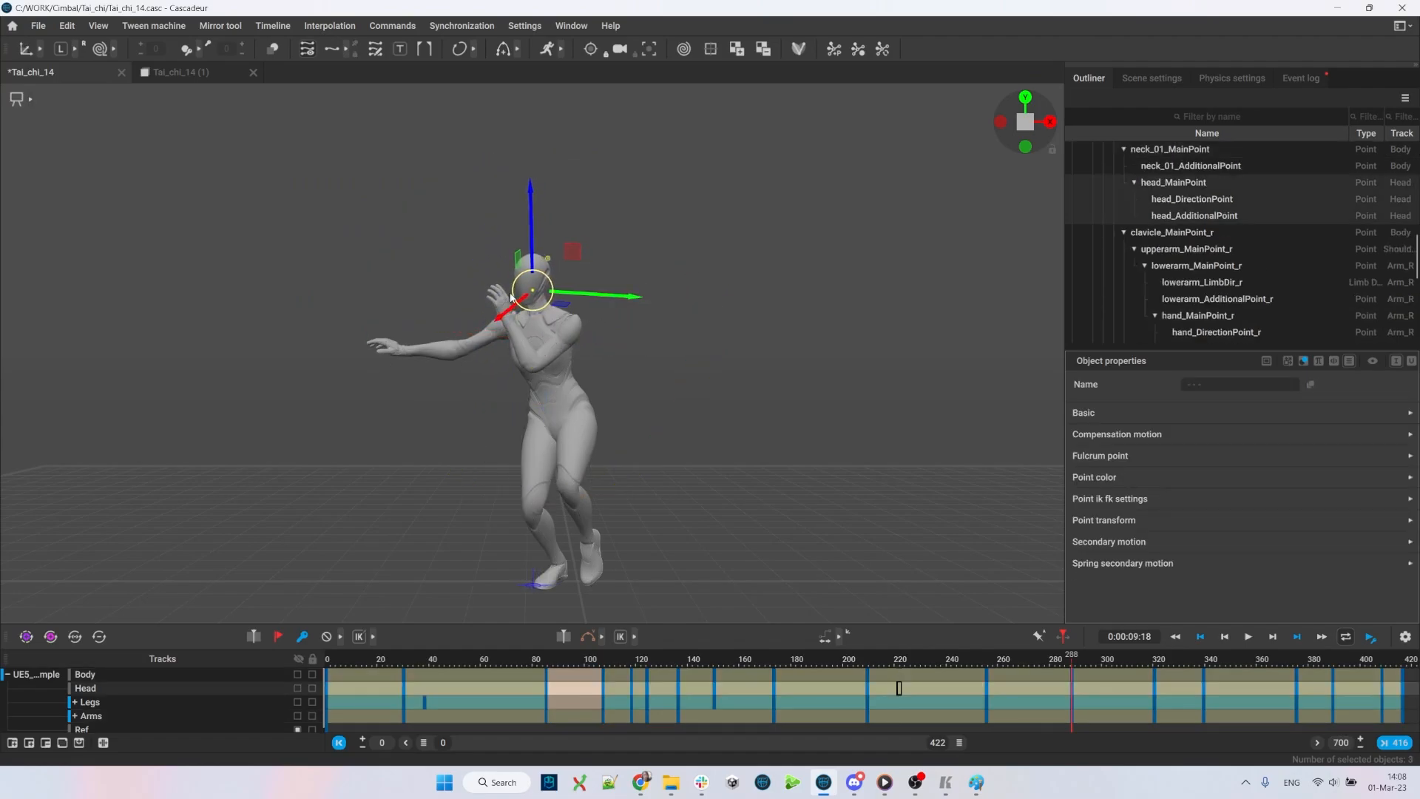
{"action": "key", "text": "alt+Tab"}
{"action": "key", "text": "alt+Tab"}
{"action": "key", "text": "KP_7"}
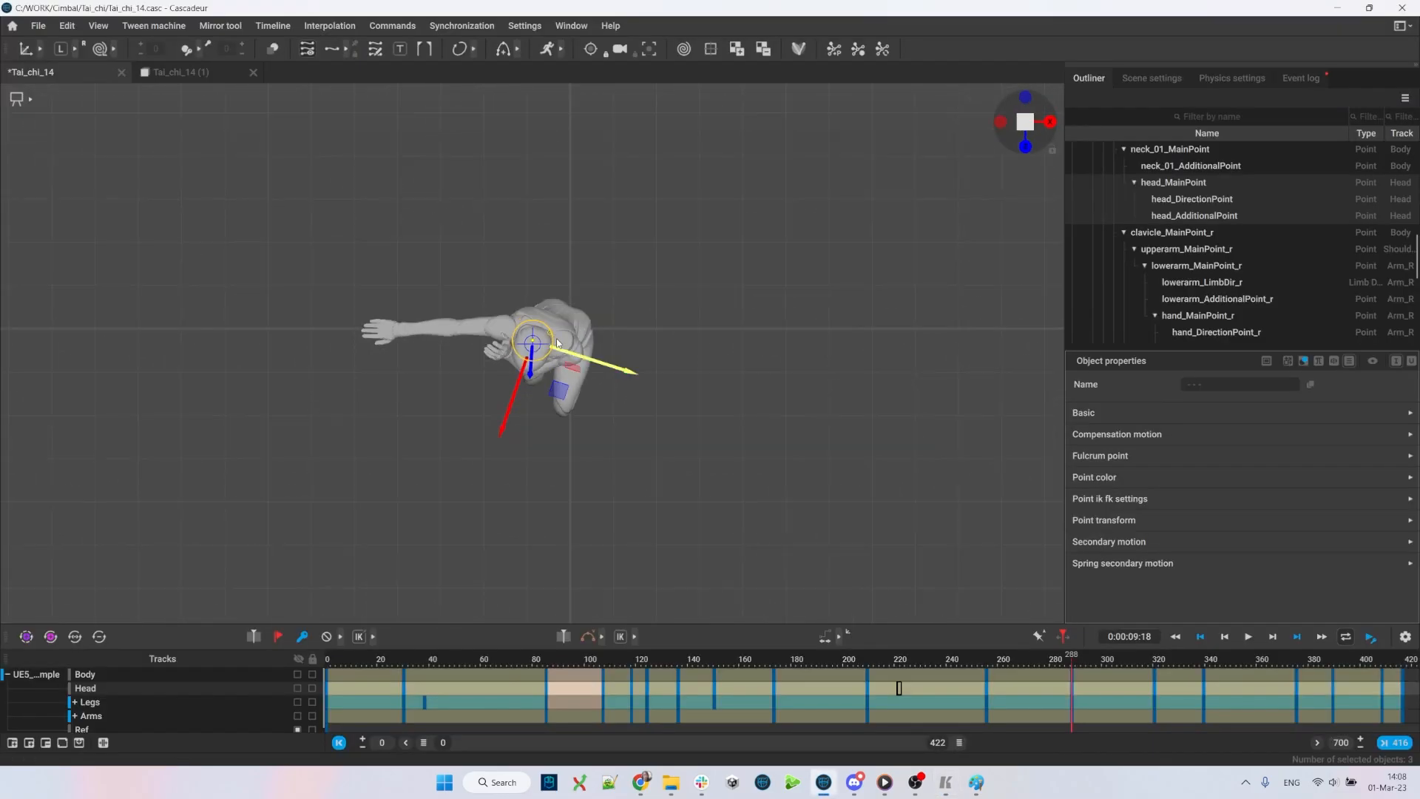
{"action": "left_click_drag", "start_coordinate": [542, 363], "coordinate": [547, 379]}
- Check the head against reference frame 142 and rotate it in the top view at frame 288
{"action": "key", "text": "KP_1"}
{"action": "key", "text": "alt+Tab"}
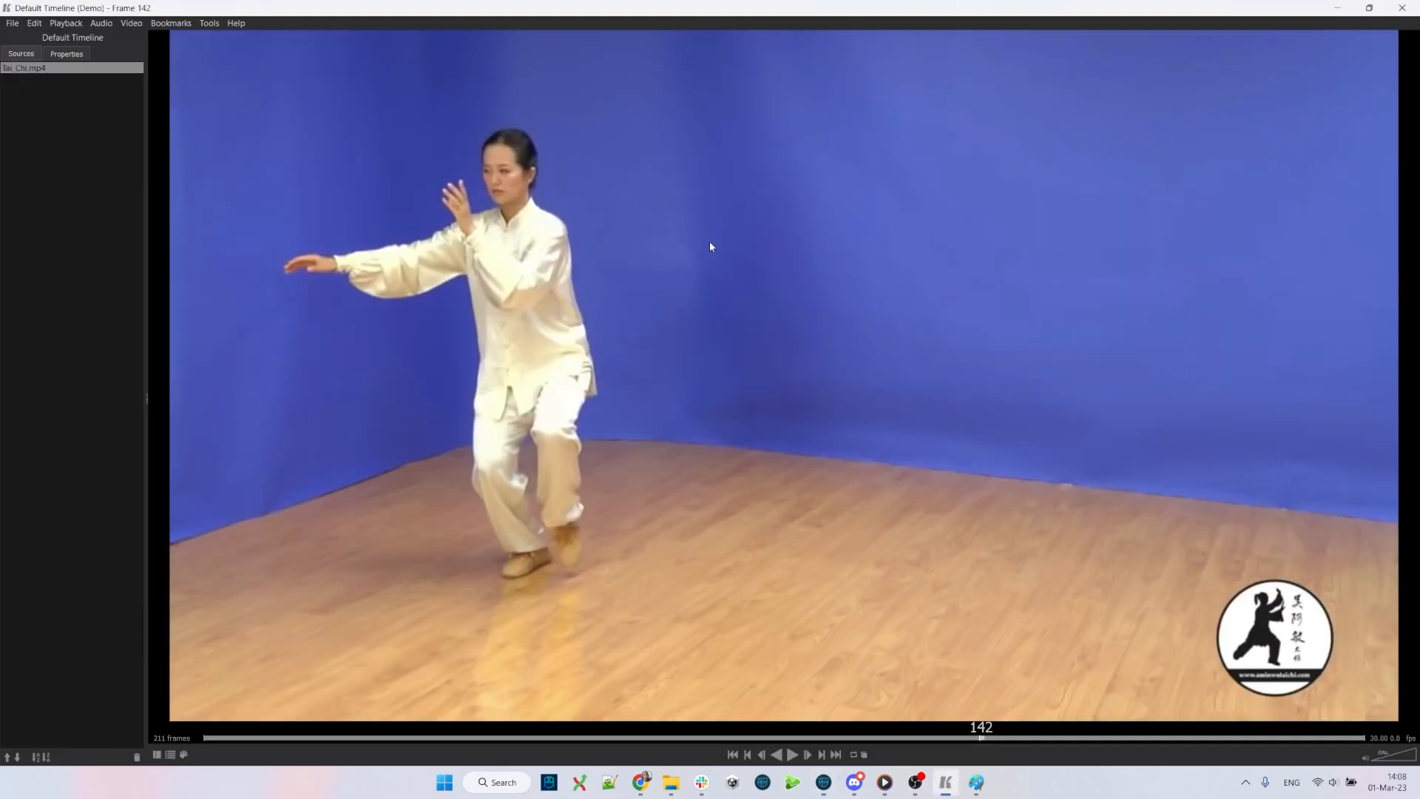
{"action": "key", "text": "alt+Tab"}
{"action": "key", "text": "KP_7"}
{"action": "key", "text": "e"}
{"action": "left_click_drag", "start_coordinate": [682, 297], "coordinate": [871, 278]}
- Rotate the extended right arm from the clavicle and shoulder at frame 288, swinging it toward the character's front in the top view
{"action": "key", "text": "q"}
{"action": "double_click", "coordinate": [509, 329]}
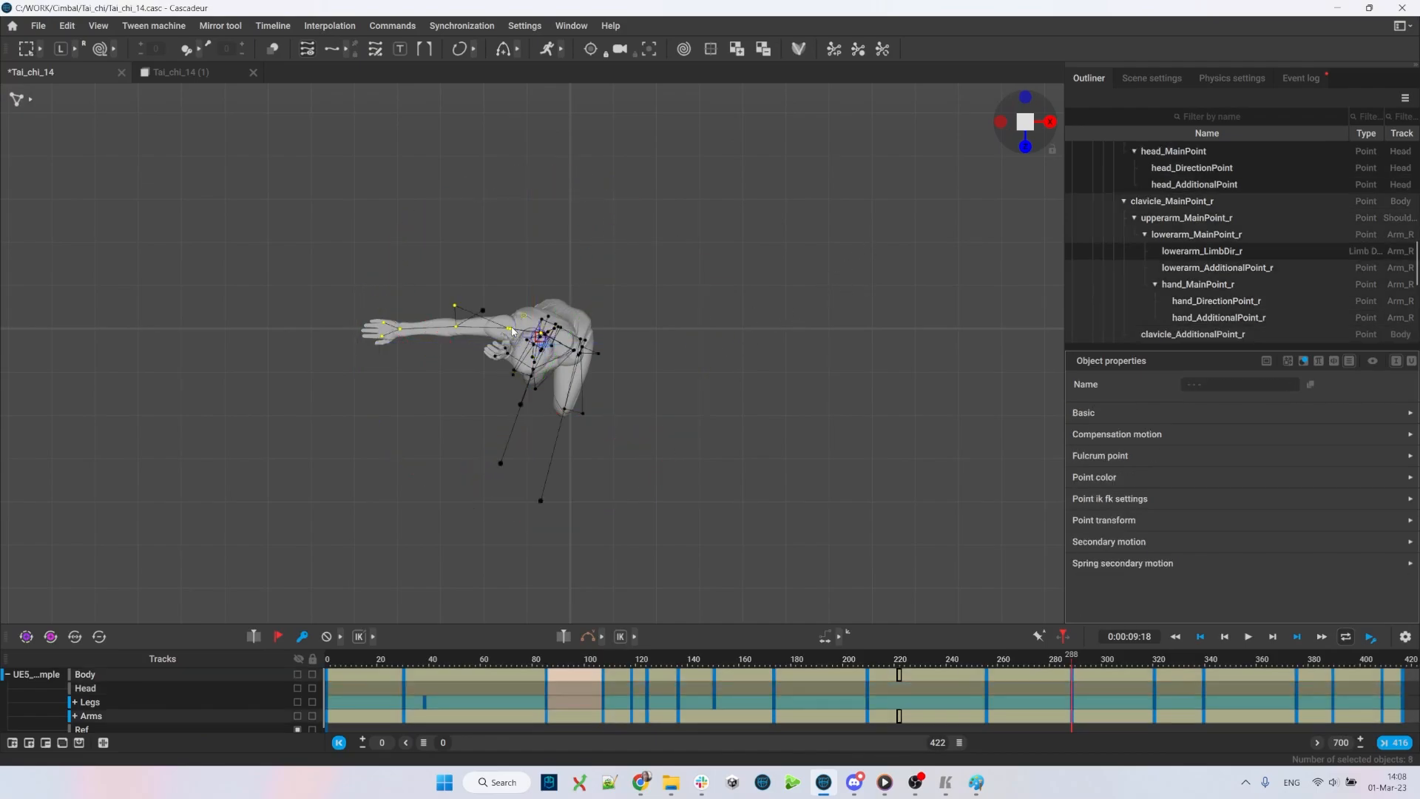
{"action": "key", "text": "e"}
{"action": "left_click_drag", "start_coordinate": [536, 327], "coordinate": [530, 272], "text": "alt"}
{"action": "key", "text": "q"}
{"action": "double_click", "coordinate": [508, 319]}
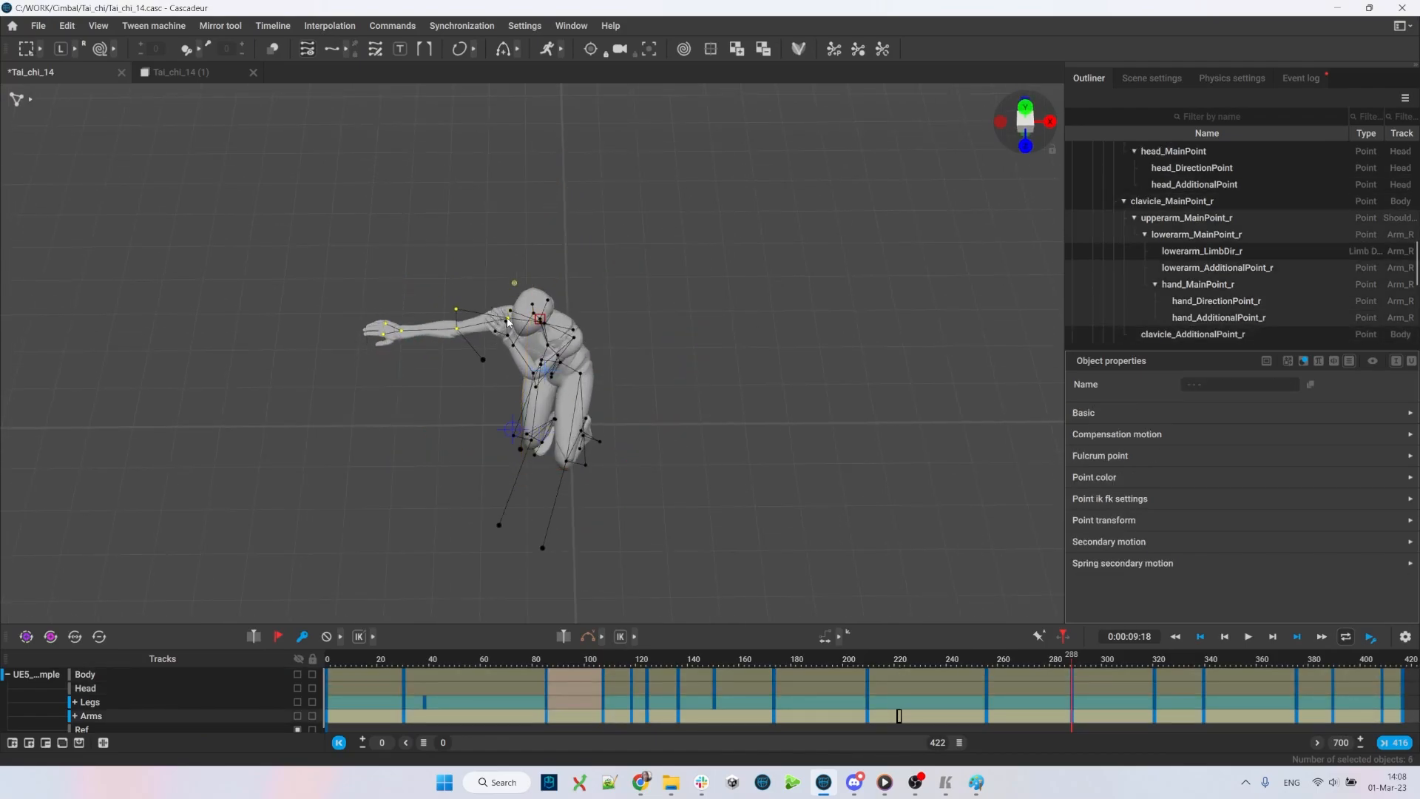
{"action": "key", "text": "KP_7"}
{"action": "key", "text": "e"}
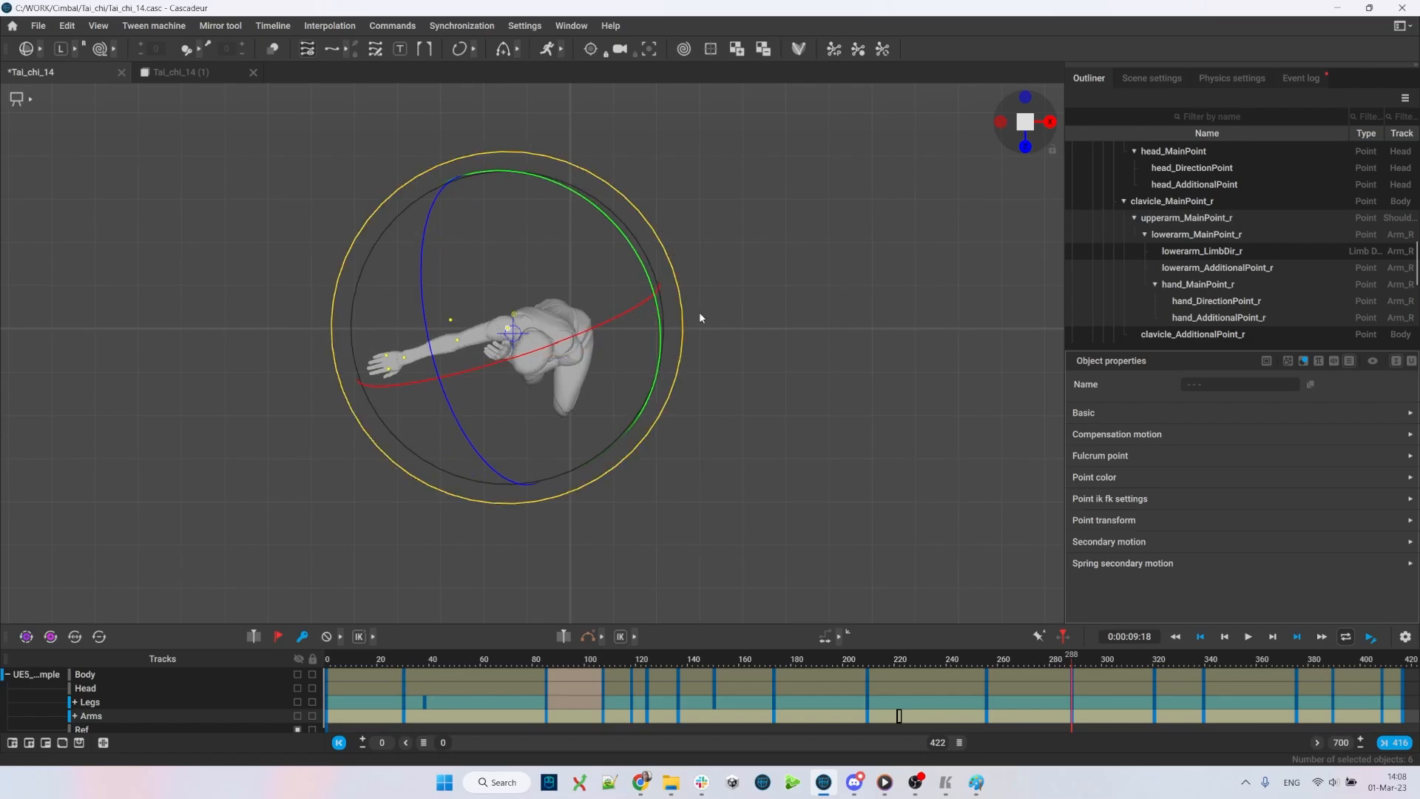
- Refine the upper-body rotation in the front view at frame 288
{"action": "key", "text": "KP_1"}
{"action": "left_click", "coordinate": [534, 292]}
{"action": "double_click", "coordinate": [534, 292]}
{"action": "left_click_drag", "start_coordinate": [531, 337], "coordinate": [554, 335]}
{"action": "left_click_drag", "start_coordinate": [586, 200], "coordinate": [582, 197]}
{"action": "left_click", "coordinate": [828, 265]}
- Switch to Paint and sketch guide lines for the shoulders, torso, pelvis and bent legs over the reference pose
{"action": "key", "text": "alt+Tab"}
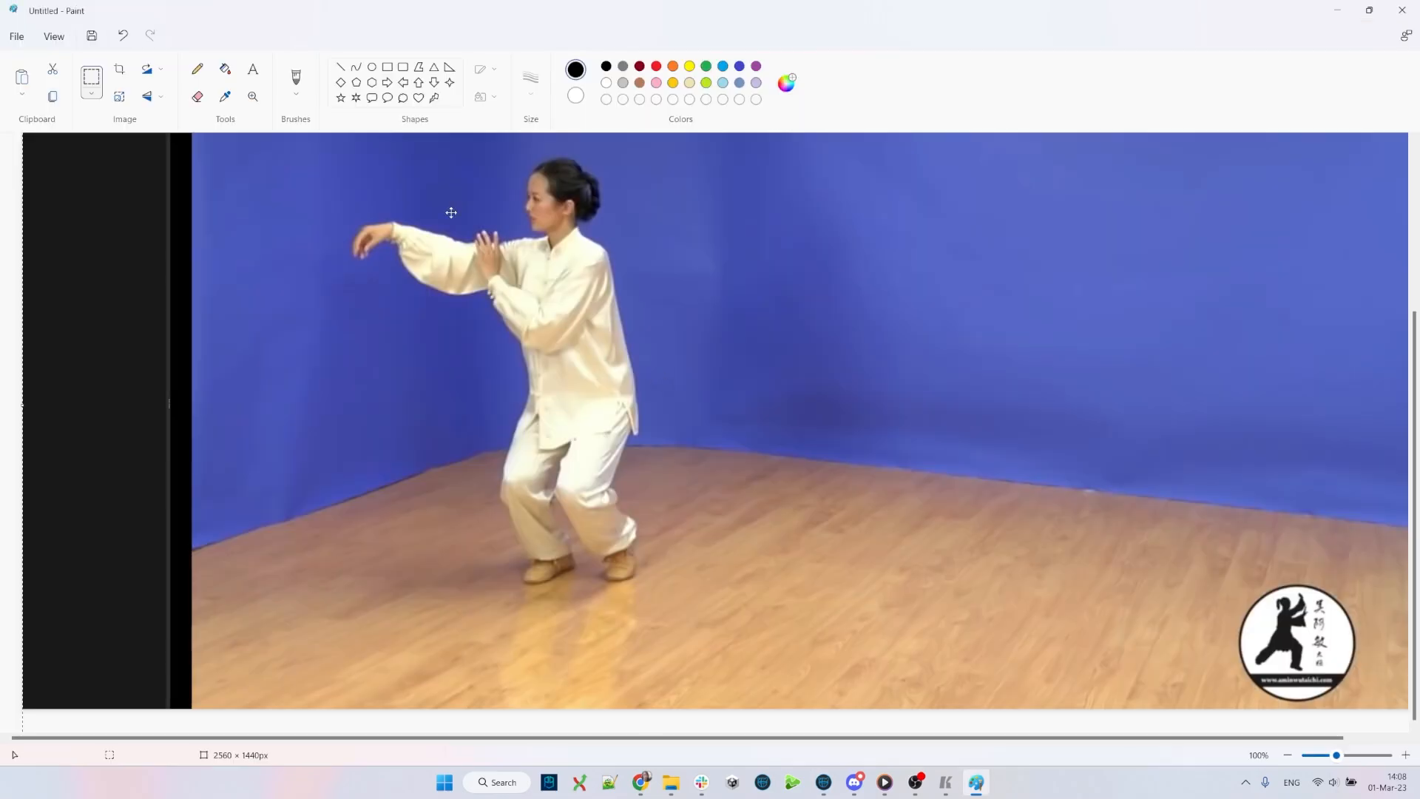
{"action": "mouse_move", "coordinate": [613, 278]}
{"action": "left_mouse_down"}
{"action": "mouse_move", "coordinate": [641, 364]}
{"action": "mouse_move", "coordinate": [626, 389]}
{"action": "left_mouse_up"}
{"action": "mouse_move", "coordinate": [606, 262]}
{"action": "left_mouse_down"}
{"action": "mouse_move", "coordinate": [634, 405]}
{"action": "mouse_move", "coordinate": [510, 260]}
{"action": "mouse_move", "coordinate": [531, 389]}
{"action": "left_mouse_up"}
{"action": "mouse_move", "coordinate": [520, 257]}
{"action": "left_mouse_down"}
{"action": "mouse_move", "coordinate": [534, 390]}
{"action": "mouse_move", "coordinate": [544, 407]}
{"action": "mouse_move", "coordinate": [596, 393]}
{"action": "left_mouse_up"}
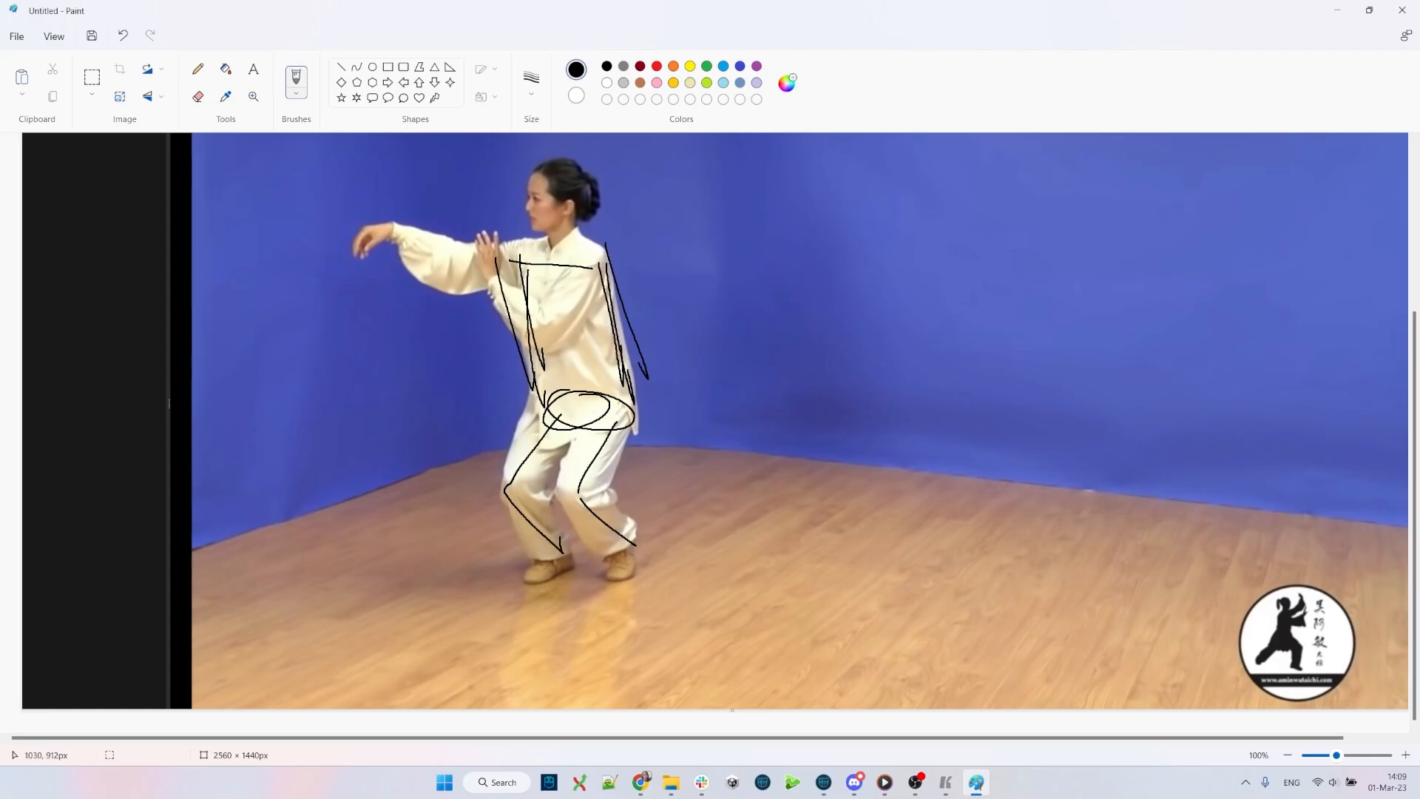
- Switch to Cascadeur and move both knee direction points at frame 320 to reorient the bent legs
{"action": "key", "text": "alt+Tab"}
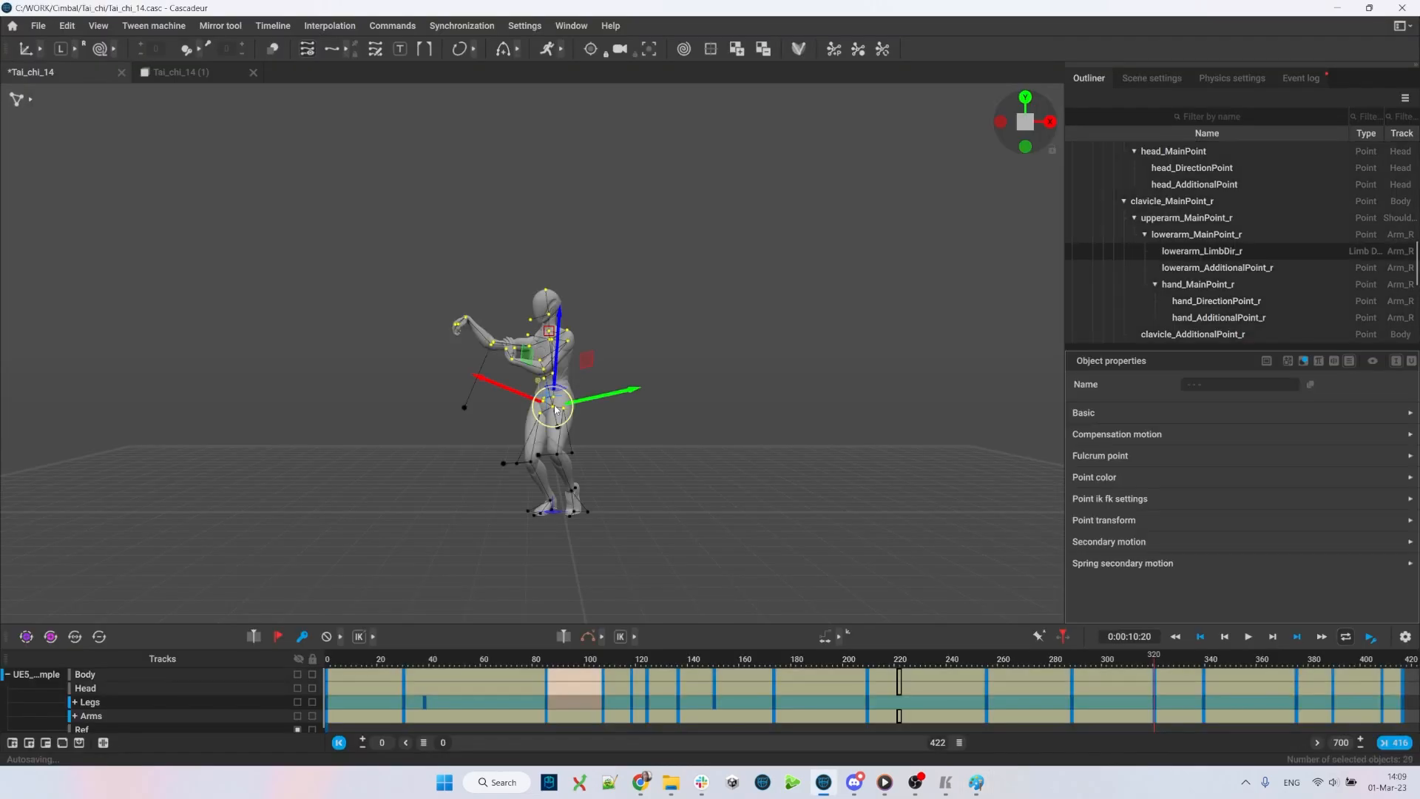
{"action": "left_click", "coordinate": [534, 463]}
{"action": "left_click", "coordinate": [507, 488]}
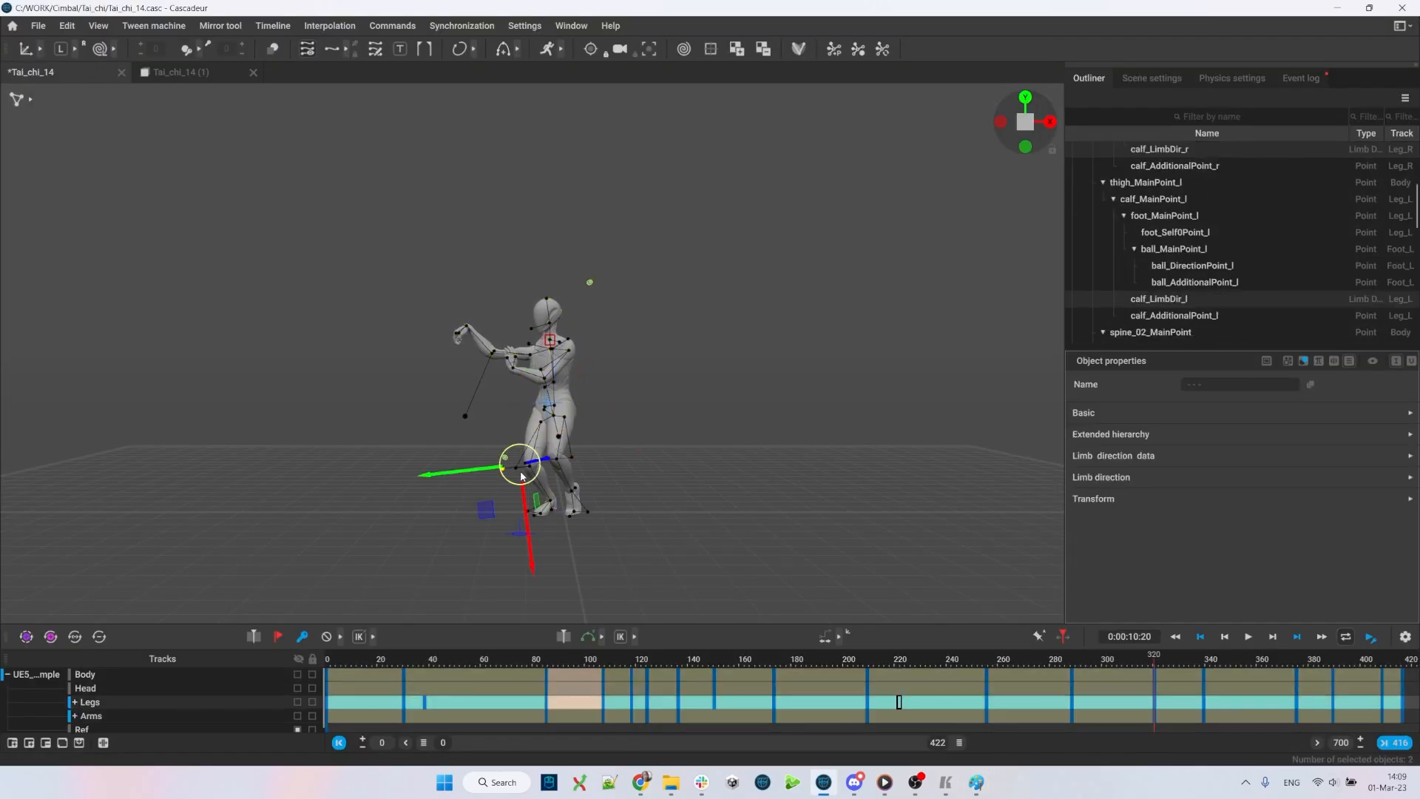
{"action": "left_click_drag", "start_coordinate": [506, 488], "coordinate": [476, 466]}
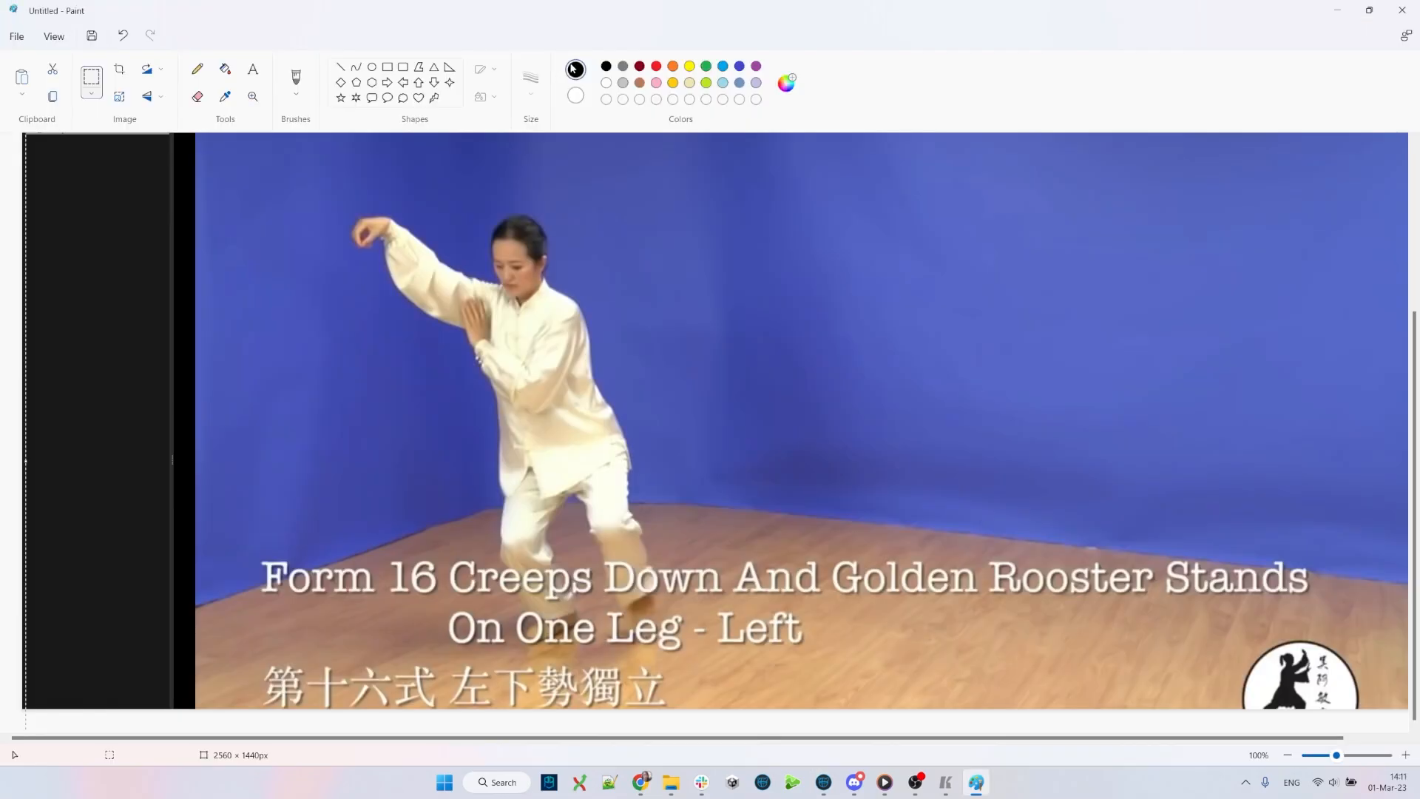
- Sketch the pelvis, legs, feet, torso, ribcage and extended arm over the Form 16 reference image in Paint
{"action": "left_click", "coordinate": [296, 77]}
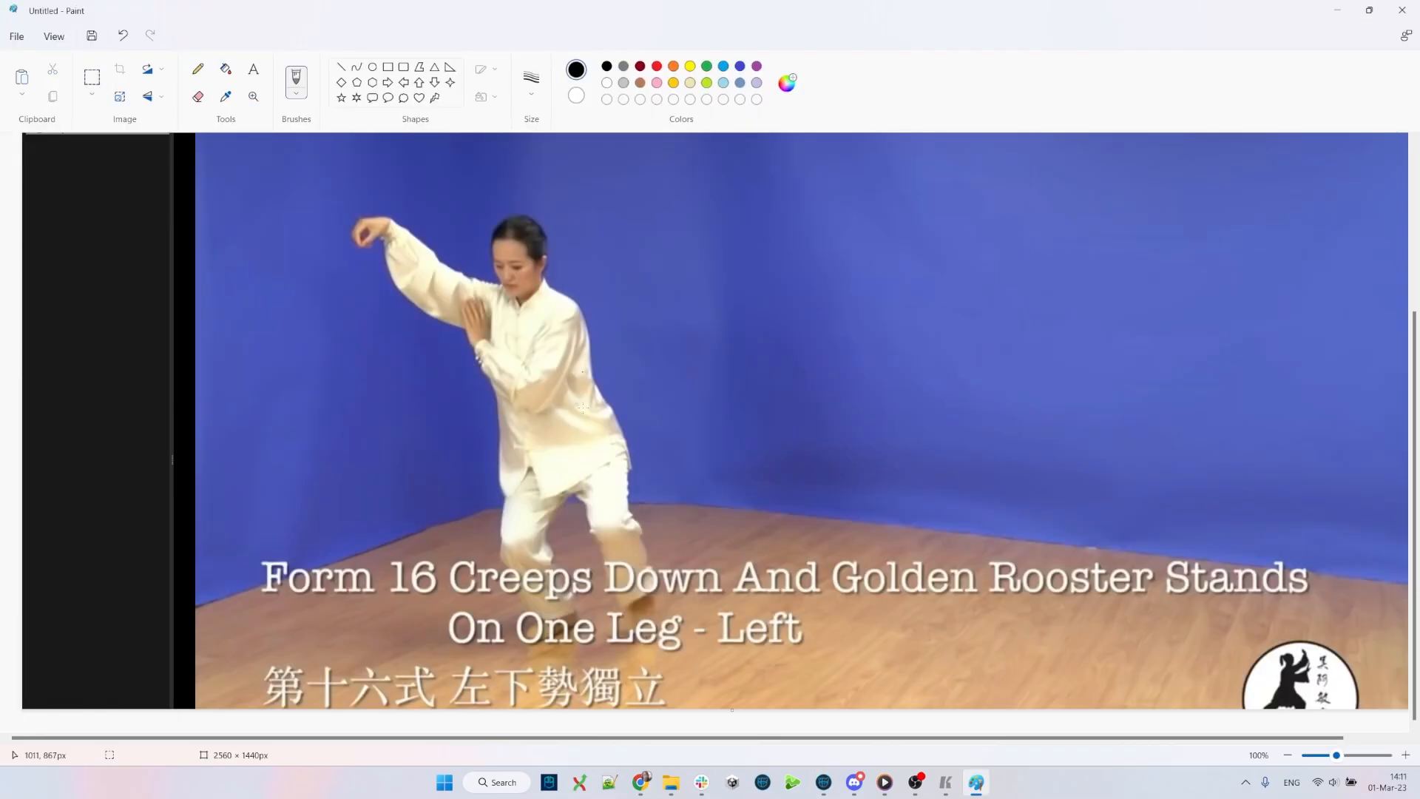
{"action": "mouse_move", "coordinate": [521, 472]}
{"action": "left_mouse_down"}
{"action": "mouse_move", "coordinate": [513, 460]}
{"action": "mouse_move", "coordinate": [578, 486]}
{"action": "left_mouse_up"}
{"action": "left_click_drag", "start_coordinate": [512, 570], "coordinate": [567, 618]}
{"action": "left_click_drag", "start_coordinate": [551, 570], "coordinate": [567, 617]}
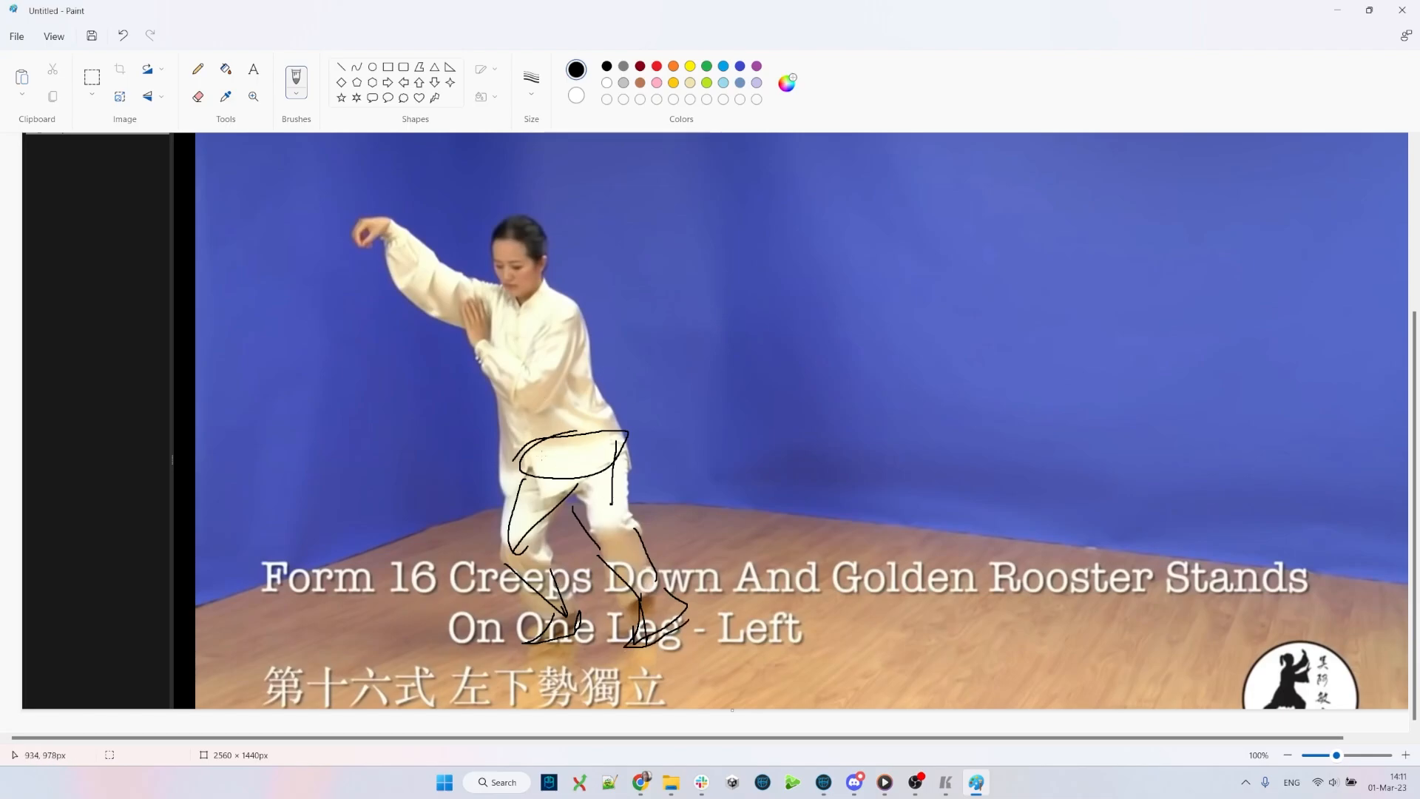
{"action": "left_click_drag", "start_coordinate": [551, 583], "coordinate": [558, 643]}
{"action": "mouse_move", "coordinate": [633, 433]}
{"action": "left_mouse_down"}
{"action": "mouse_move", "coordinate": [564, 299]}
{"action": "mouse_move", "coordinate": [606, 430]}
{"action": "left_mouse_up"}
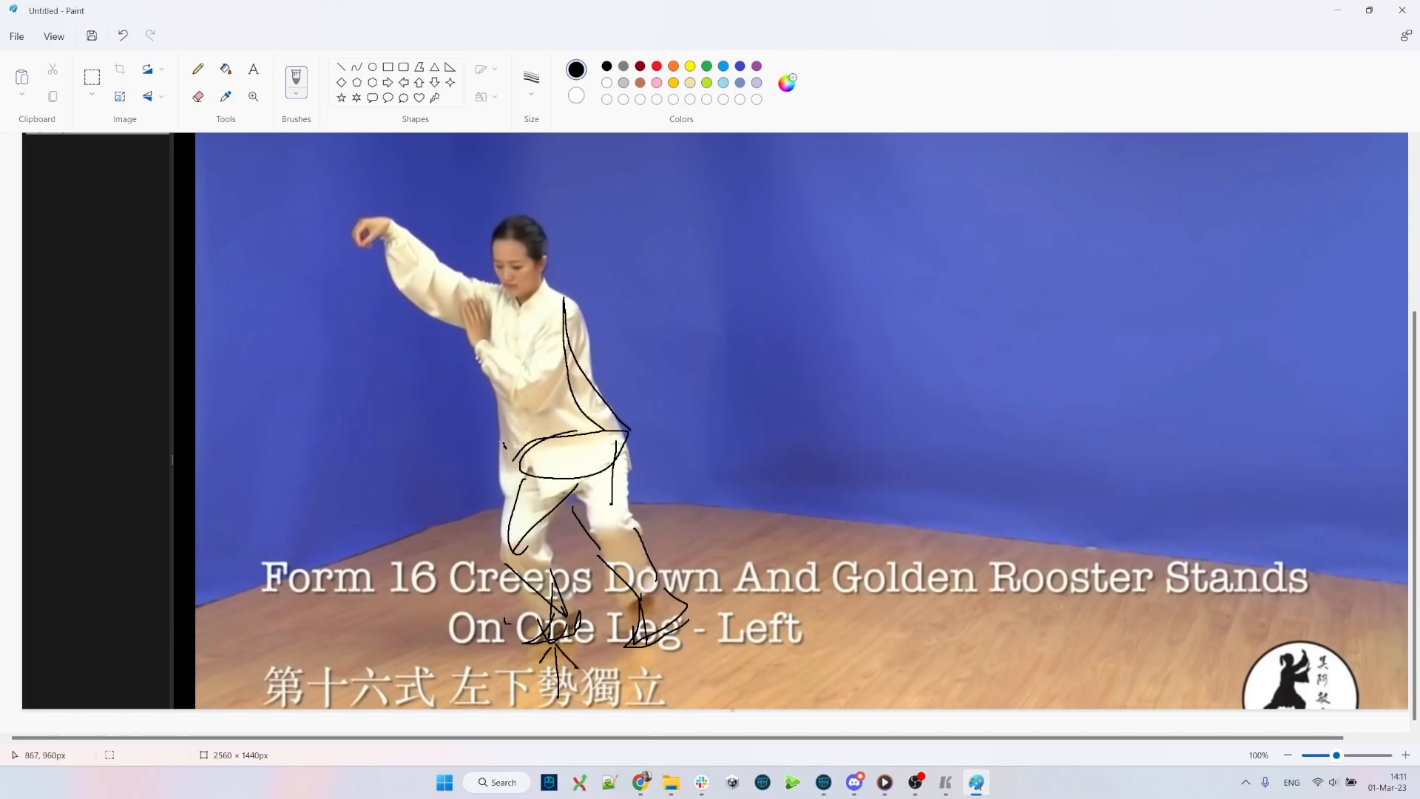
{"action": "mouse_move", "coordinate": [503, 444]}
{"action": "left_mouse_down"}
{"action": "mouse_move", "coordinate": [483, 296]}
{"action": "mouse_move", "coordinate": [566, 318]}
{"action": "mouse_move", "coordinate": [532, 369]}
{"action": "mouse_move", "coordinate": [508, 370]}
{"action": "left_mouse_up"}
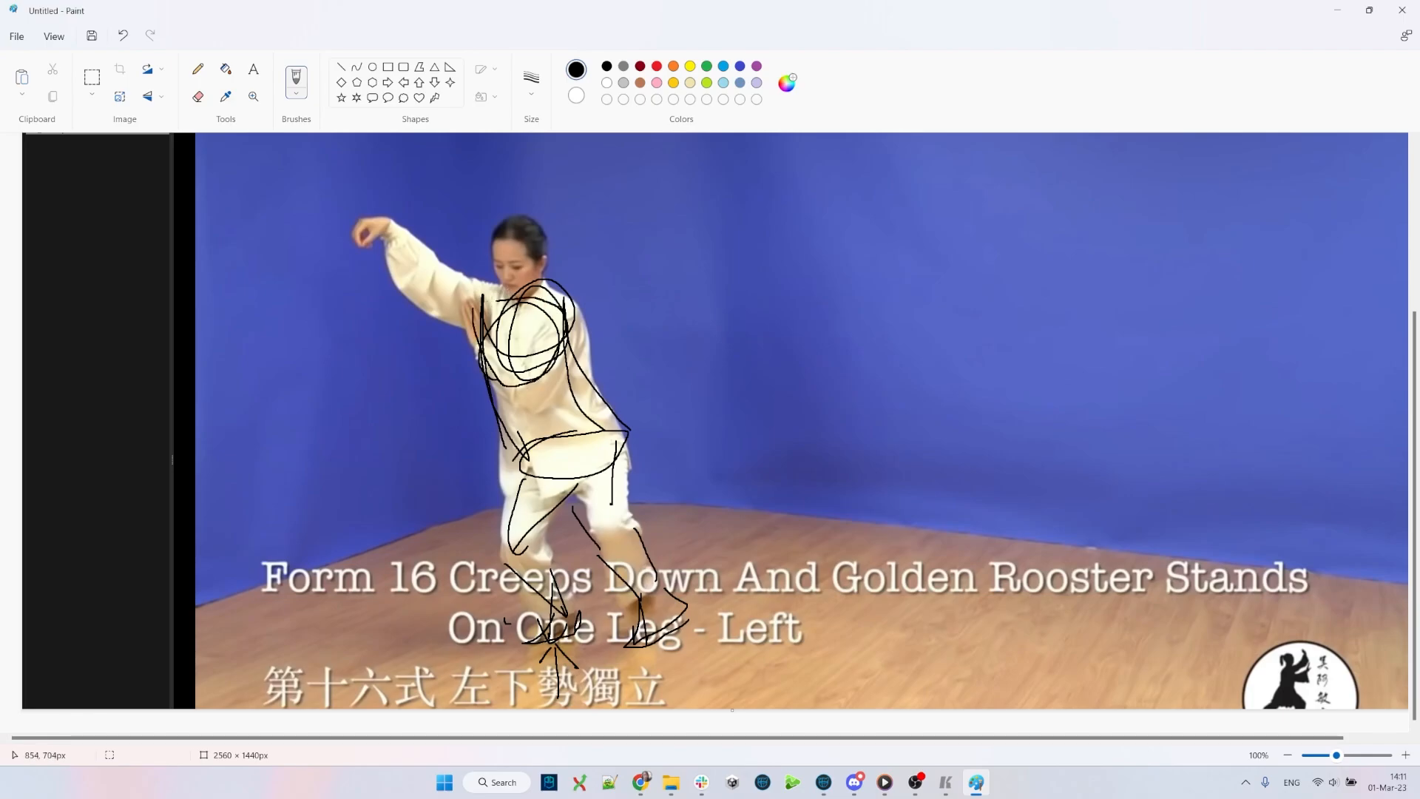
{"action": "left_click_drag", "start_coordinate": [495, 301], "coordinate": [350, 226]}
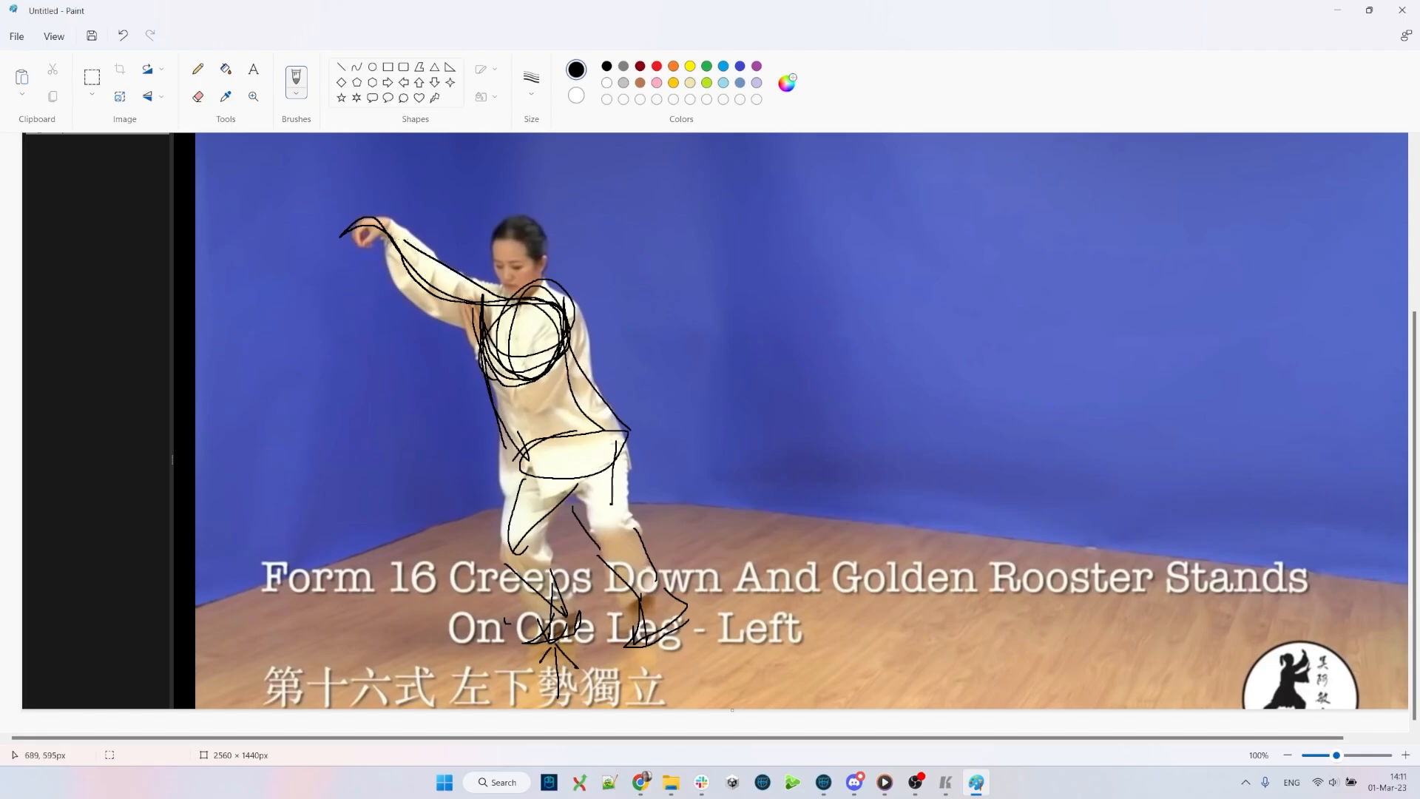
- Switch to Cascadeur and rotate the extended right arm upward and the left arm from their clavicles at frame 339
{"action": "key", "text": "alt+Tab"}
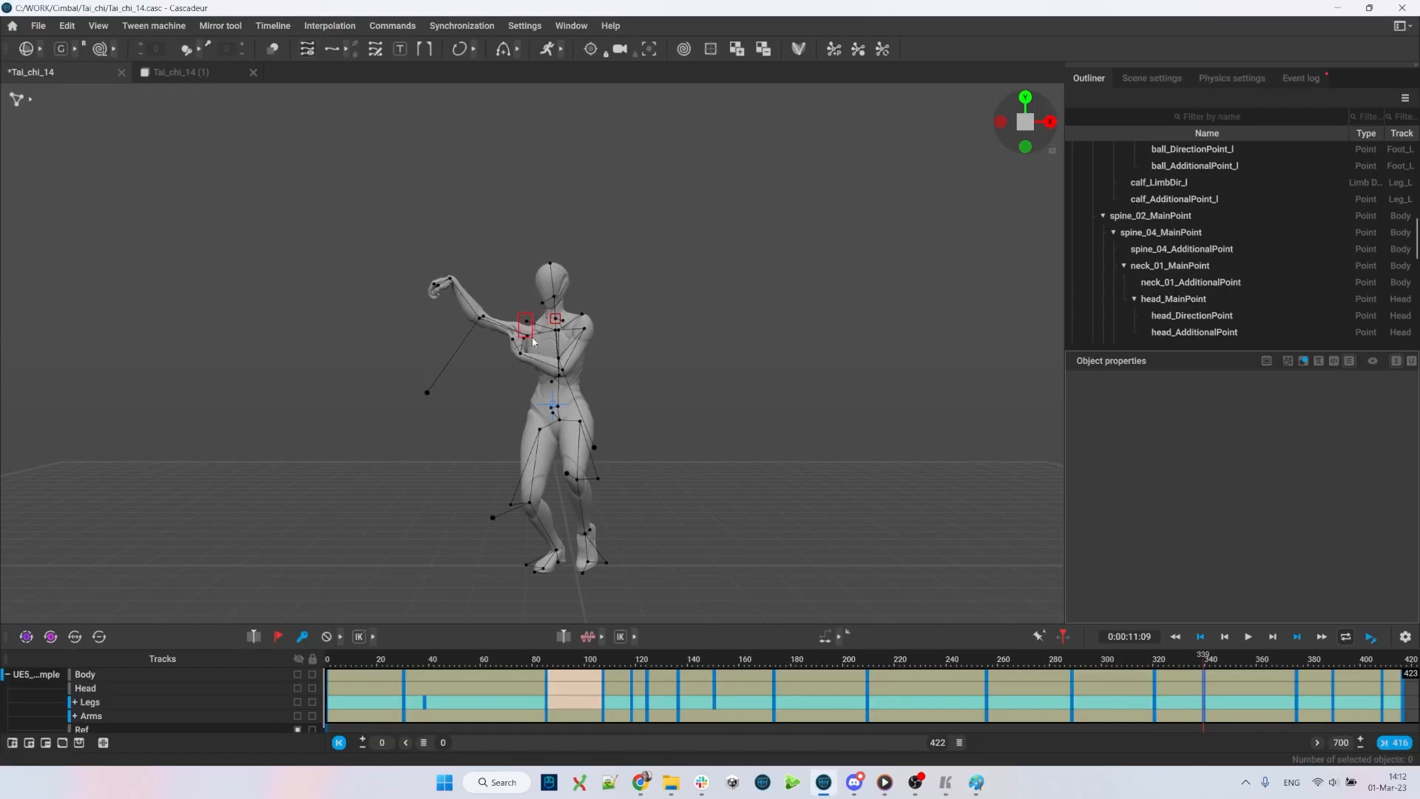
{"action": "left_click", "coordinate": [556, 332]}
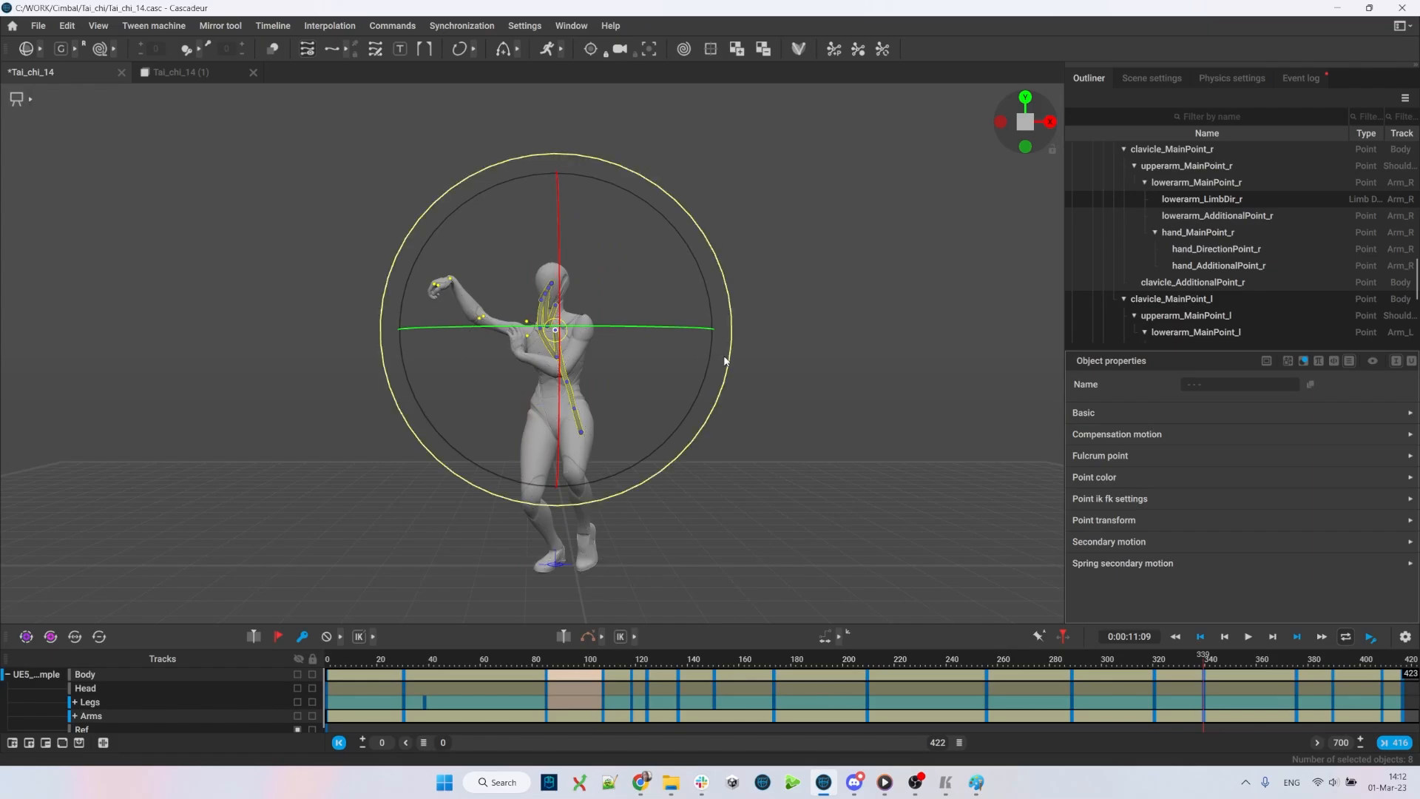
{"action": "left_click_drag", "start_coordinate": [723, 357], "coordinate": [710, 421]}
{"action": "key", "text": "q"}
{"action": "double_click", "coordinate": [563, 321]}
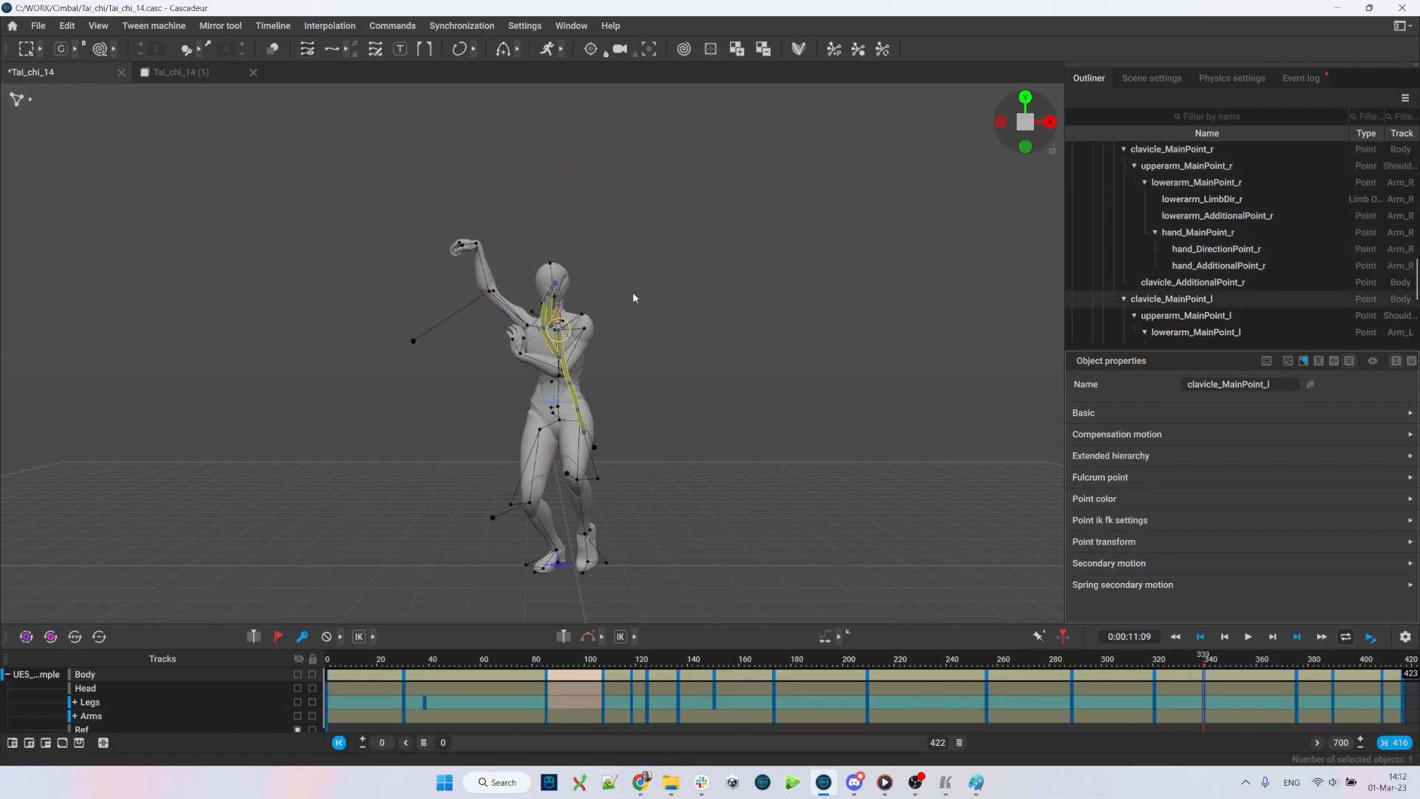
{"action": "key", "text": "e"}
{"action": "left_click_drag", "start_coordinate": [652, 278], "coordinate": [657, 311]}
{"action": "key", "text": "q"}
{"action": "left_click", "coordinate": [681, 287]}
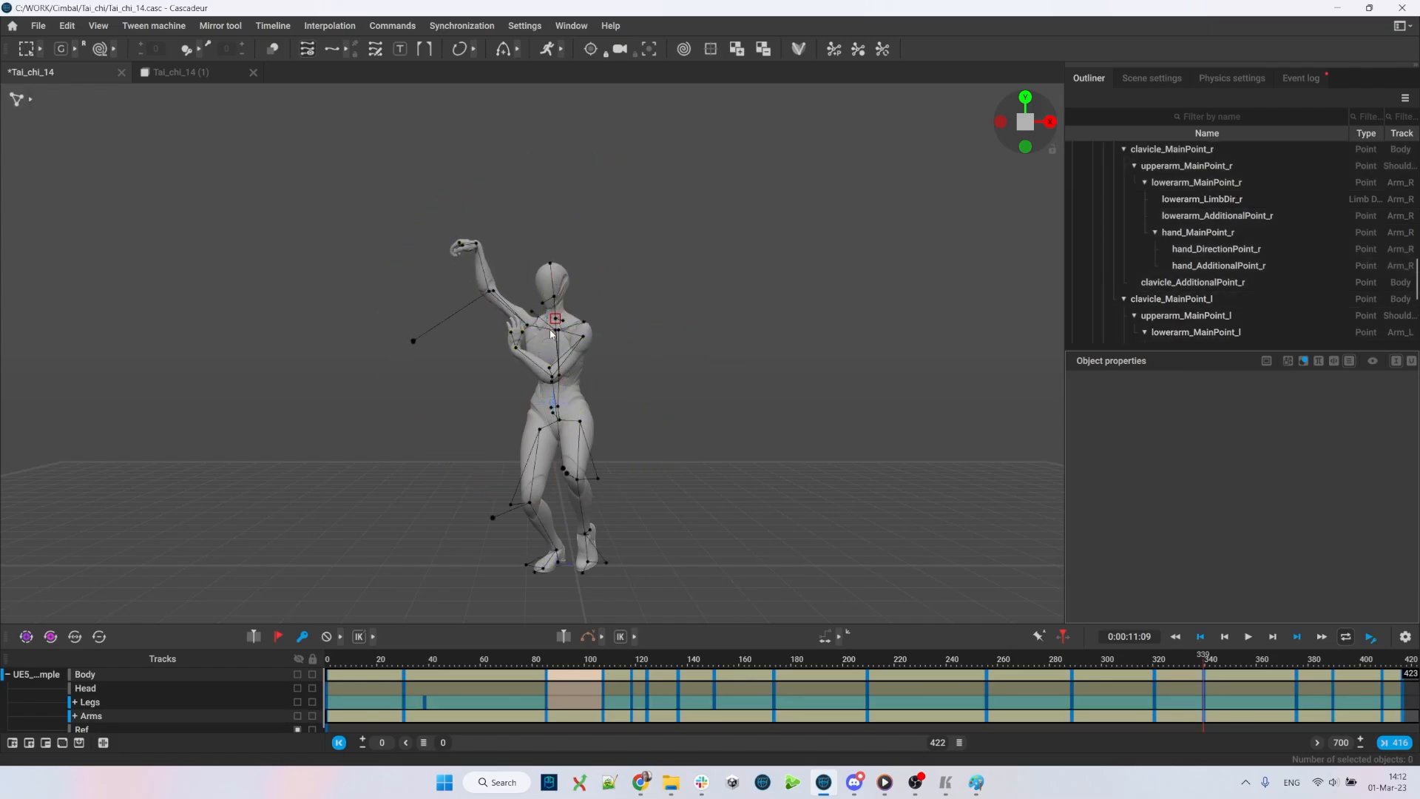
- Rotate the body from the pelvis at frame 339 so the torso leans toward the extended arm
{"action": "double_click", "coordinate": [559, 419]}
{"action": "key", "text": "e"}
{"action": "left_click_drag", "start_coordinate": [723, 412], "coordinate": [800, 384]}
{"action": "key", "text": "q"}
- Adjust the sideways lean of the upper body from the lower spine at frame 339
{"action": "left_click", "coordinate": [572, 404]}
{"action": "left_click", "coordinate": [554, 406]}
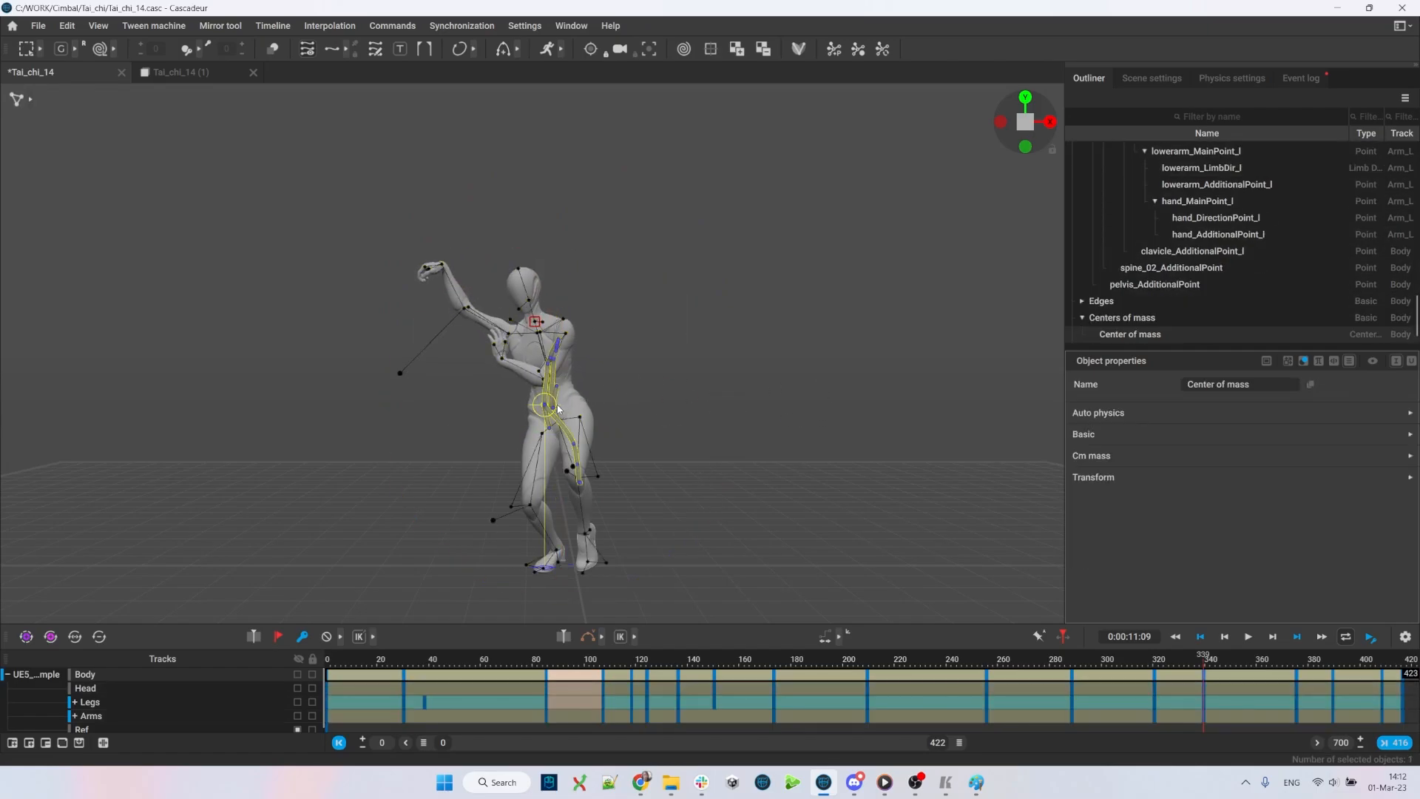
{"action": "left_click", "coordinate": [560, 410]}
{"action": "double_click", "coordinate": [555, 408]}
{"action": "key", "text": "e"}
{"action": "left_click_drag", "start_coordinate": [729, 421], "coordinate": [848, 384]}
{"action": "key", "text": "q"}
{"action": "key", "text": "e"}
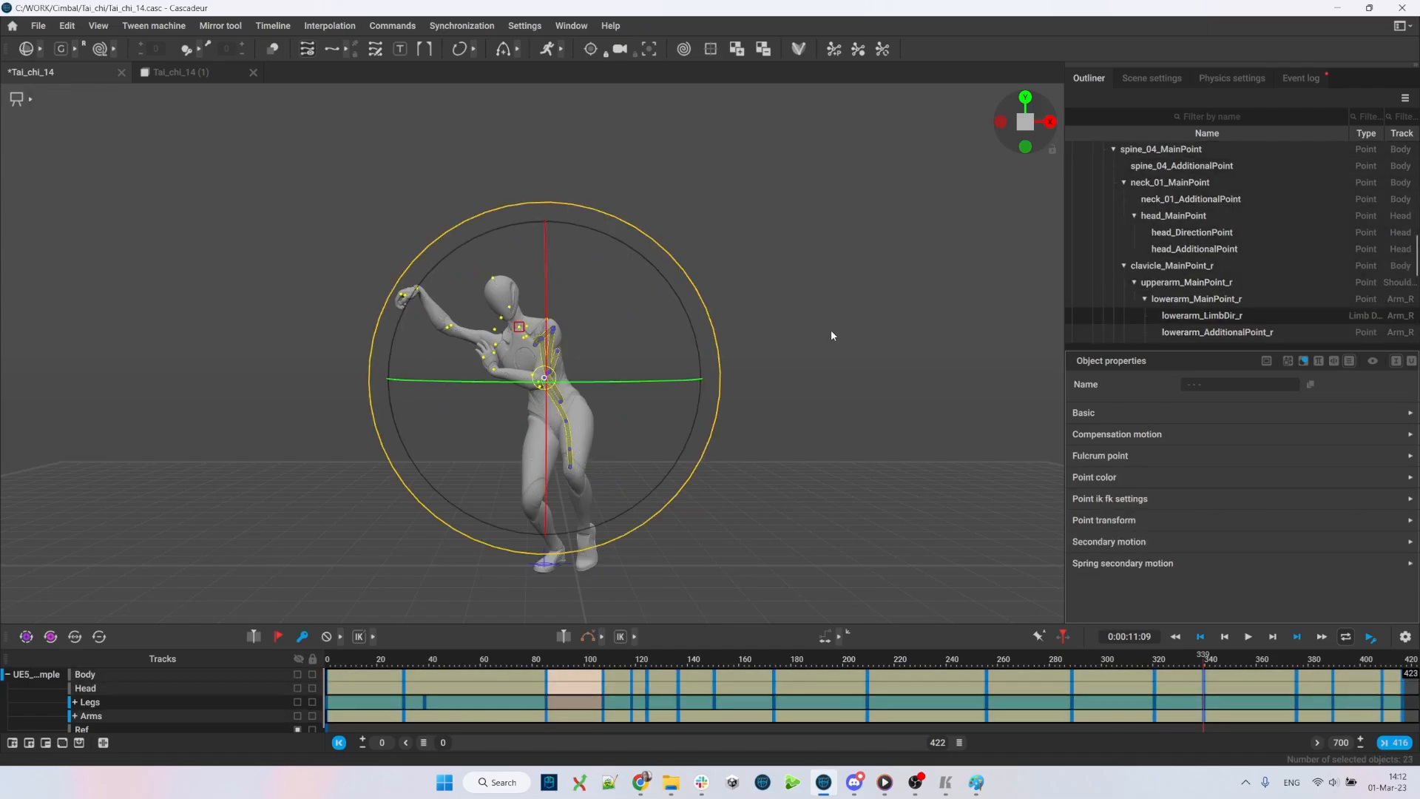
{"action": "left_click_drag", "start_coordinate": [831, 330], "coordinate": [848, 377]}
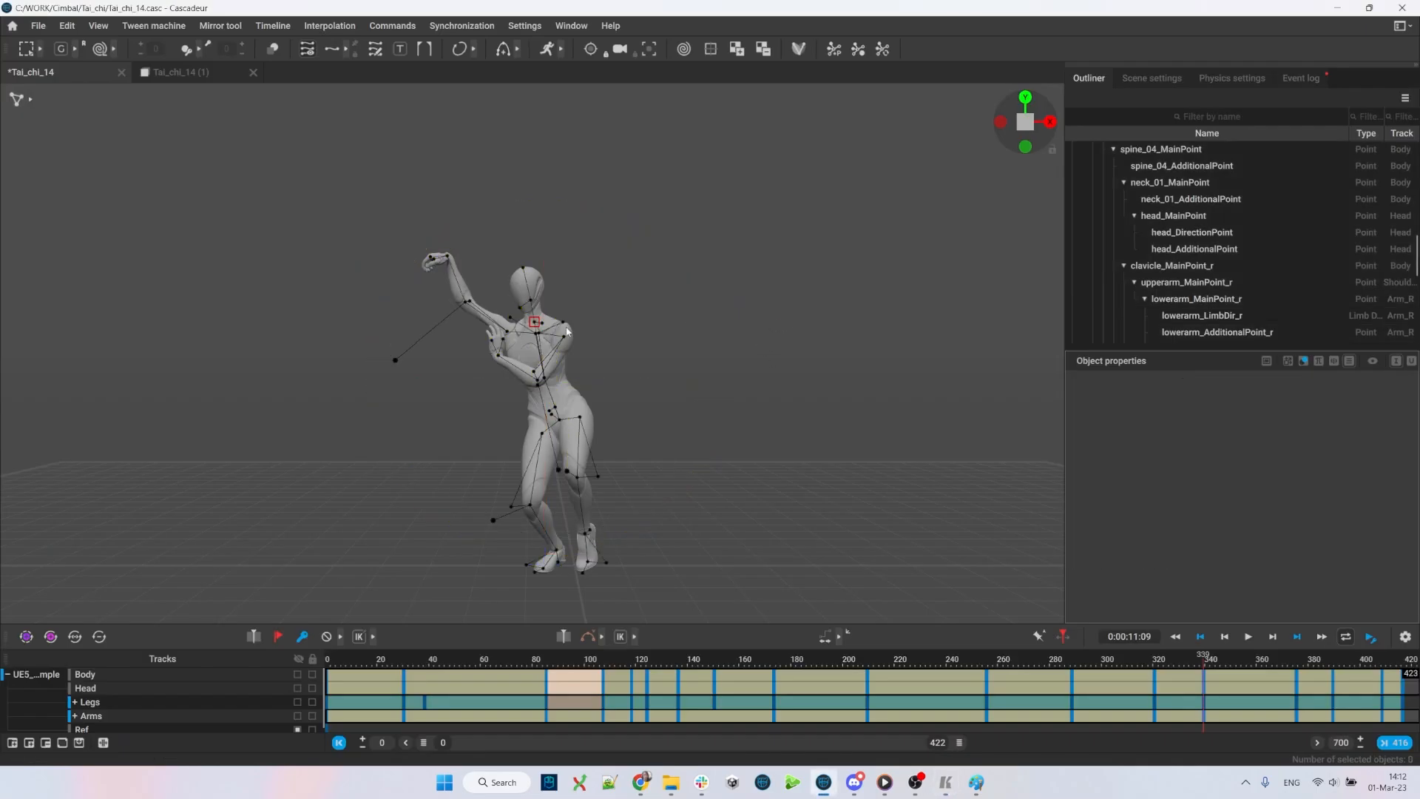
- Rotate the left clavicle with the bent left arm at frame 339 and compare the pose with the reference
{"action": "double_click", "coordinate": [540, 334]}
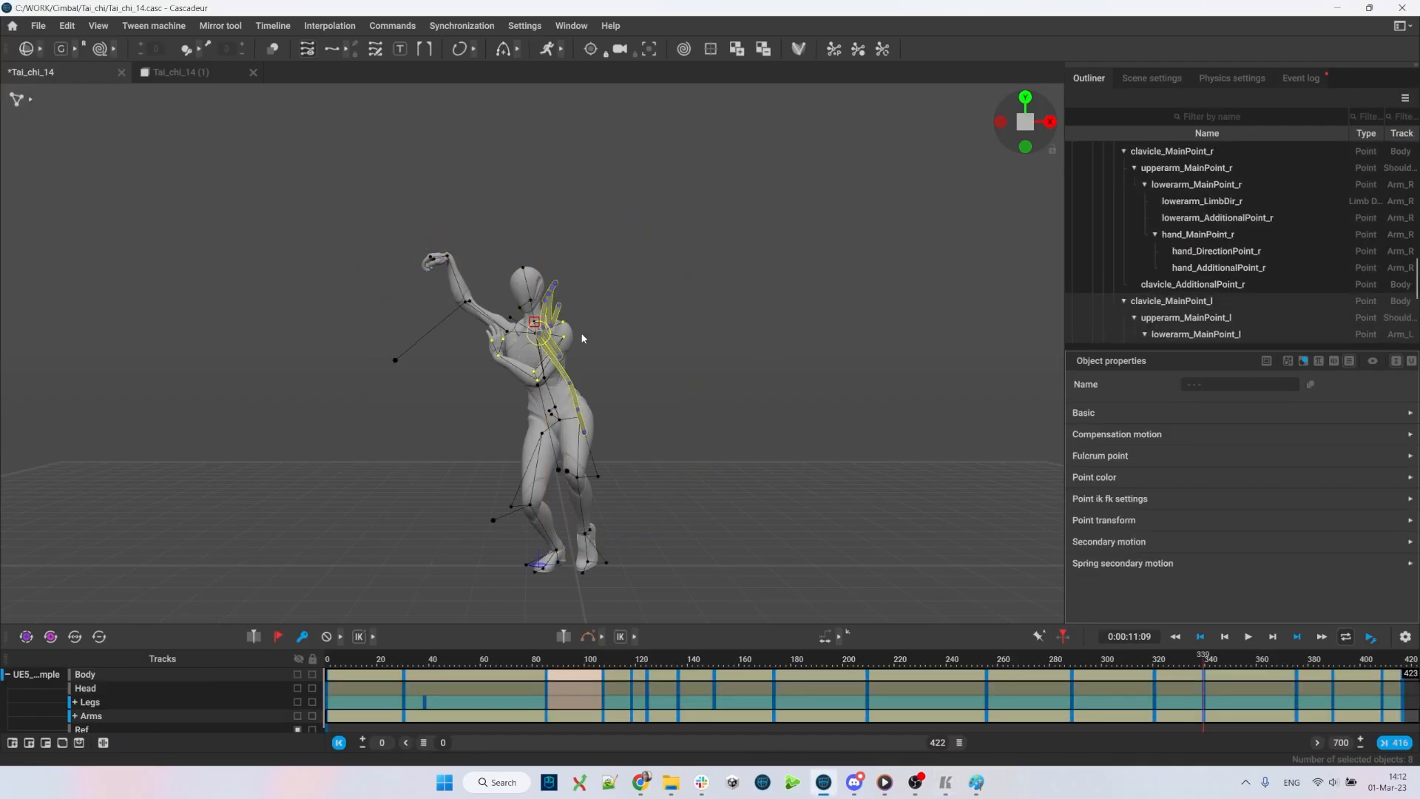
{"action": "key", "text": "e"}
{"action": "left_click_drag", "start_coordinate": [595, 332], "coordinate": [607, 306]}
{"action": "key", "text": "q"}
{"action": "left_click", "coordinate": [647, 285]}
{"action": "key", "text": "alt+Tab"}
{"action": "key", "text": "alt+Tab"}
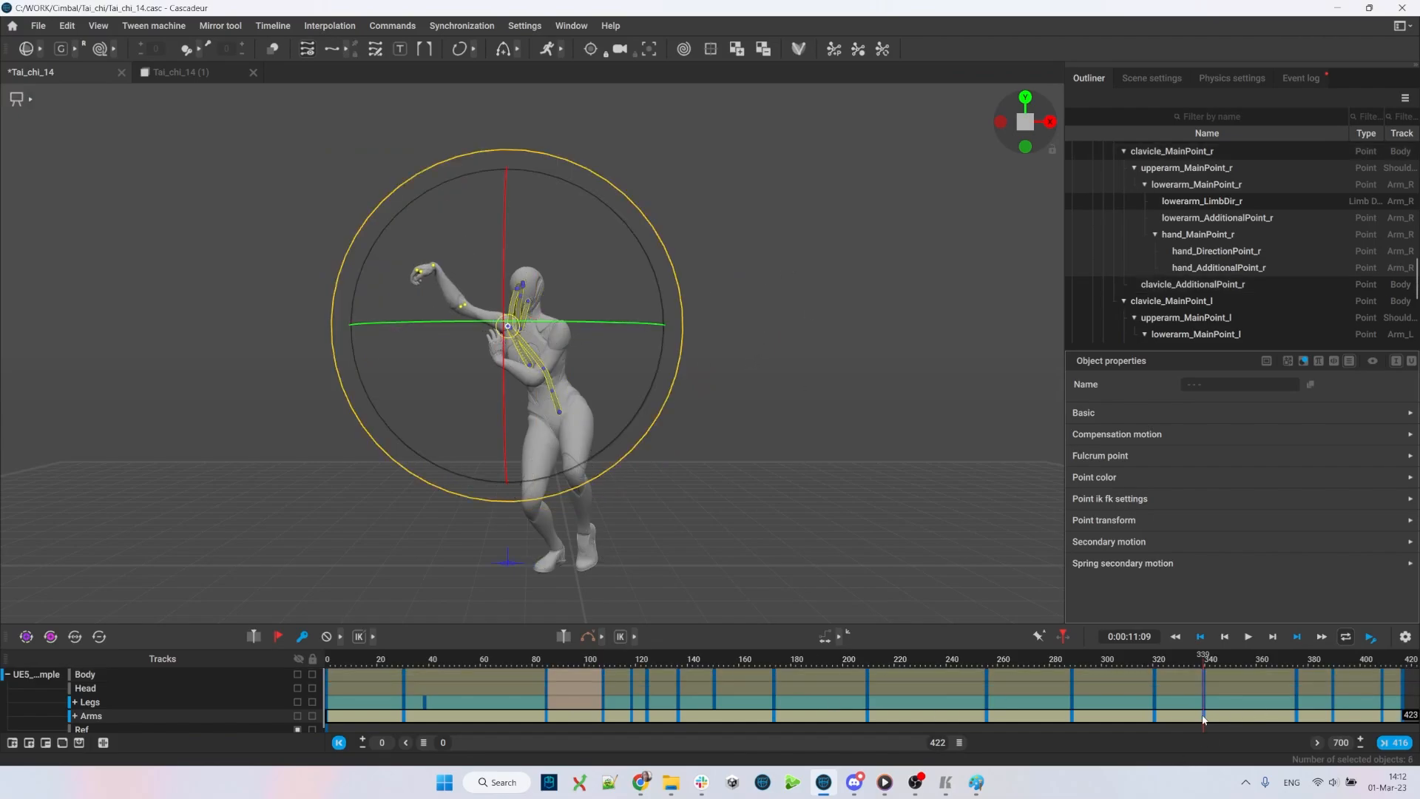
- Check the pose against reference frame 172 and adjust the head's position at frame 339
{"action": "key", "text": "alt+Tab"}
{"action": "key", "text": "alt+Tab"}
{"action": "key", "text": "alt+Tab"}
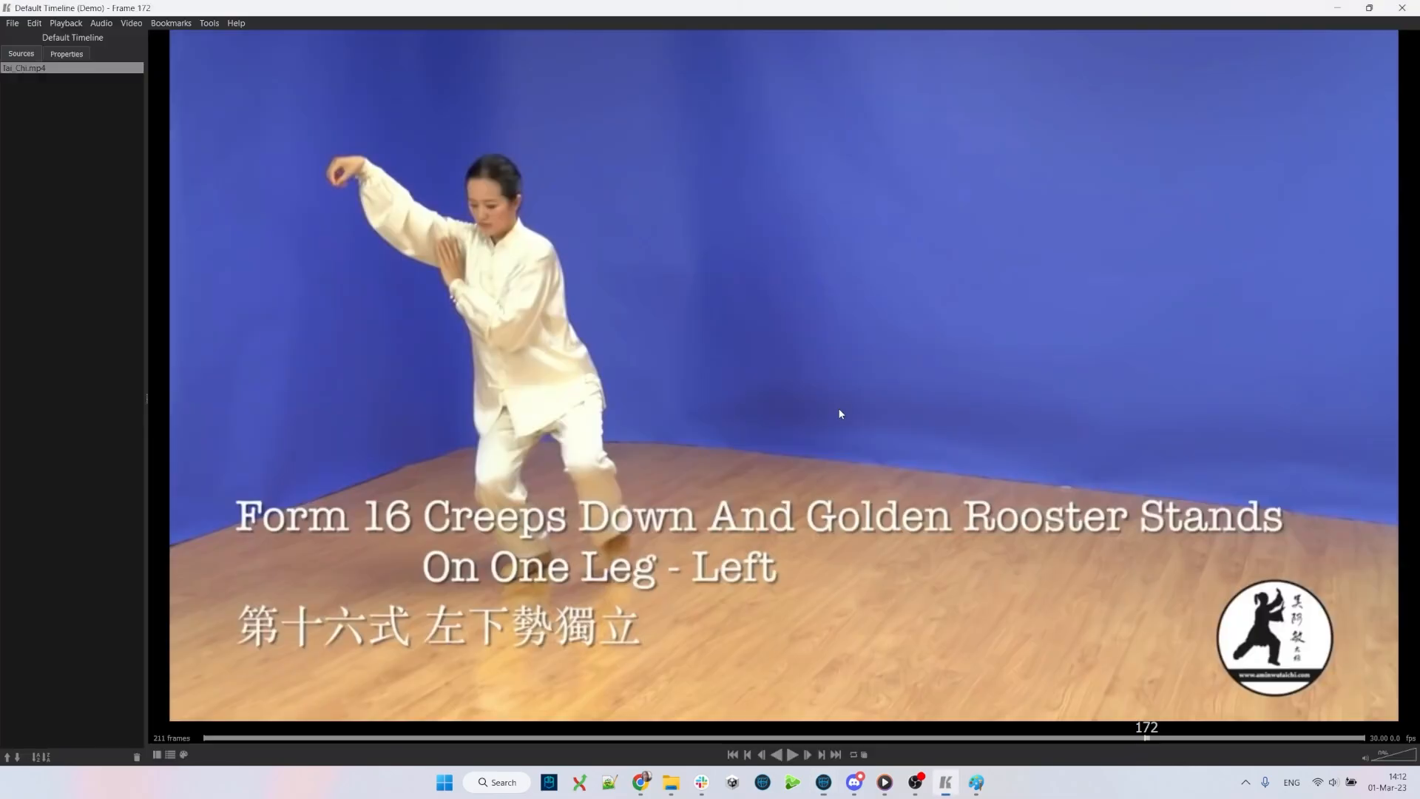
{"action": "key", "text": "alt+Tab"}
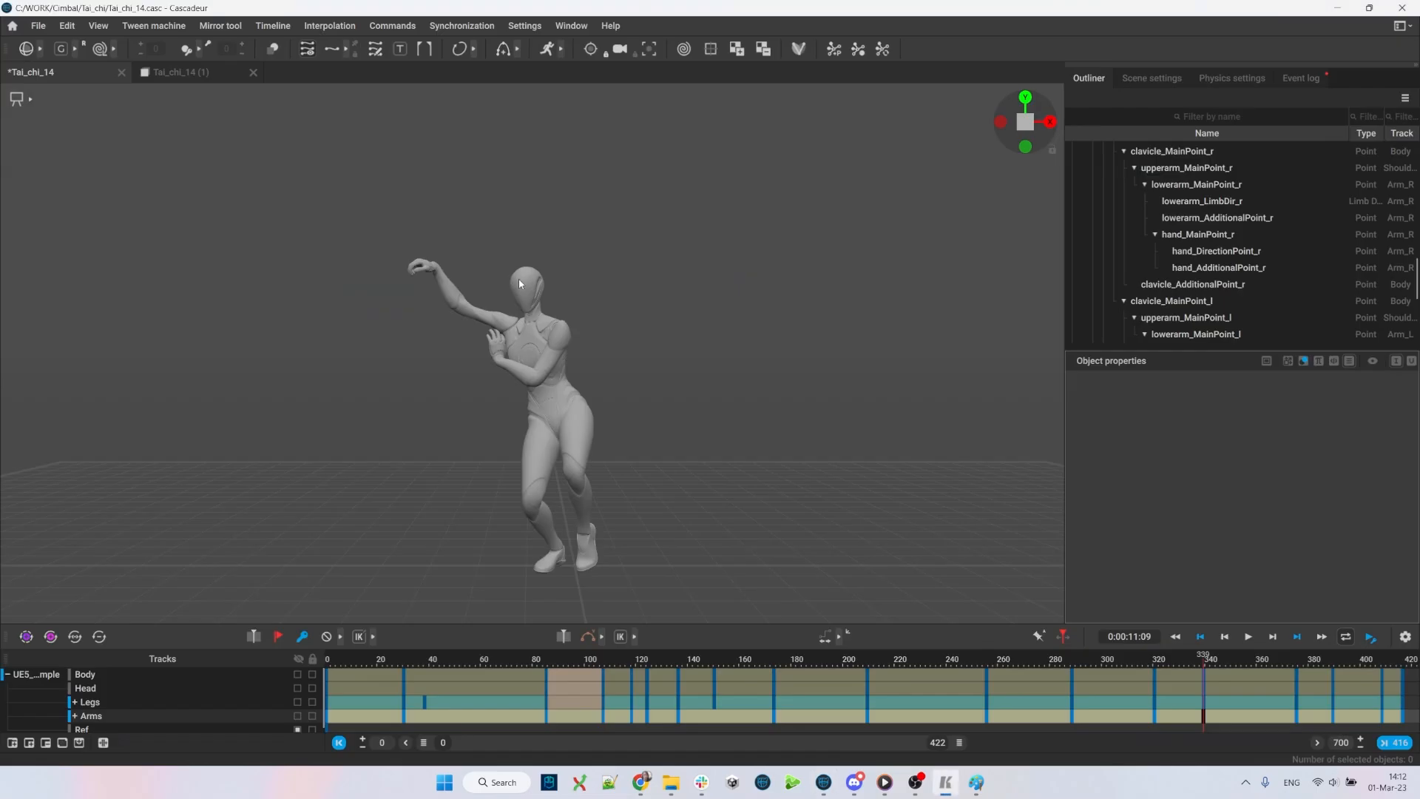
{"action": "left_click", "coordinate": [523, 279]}
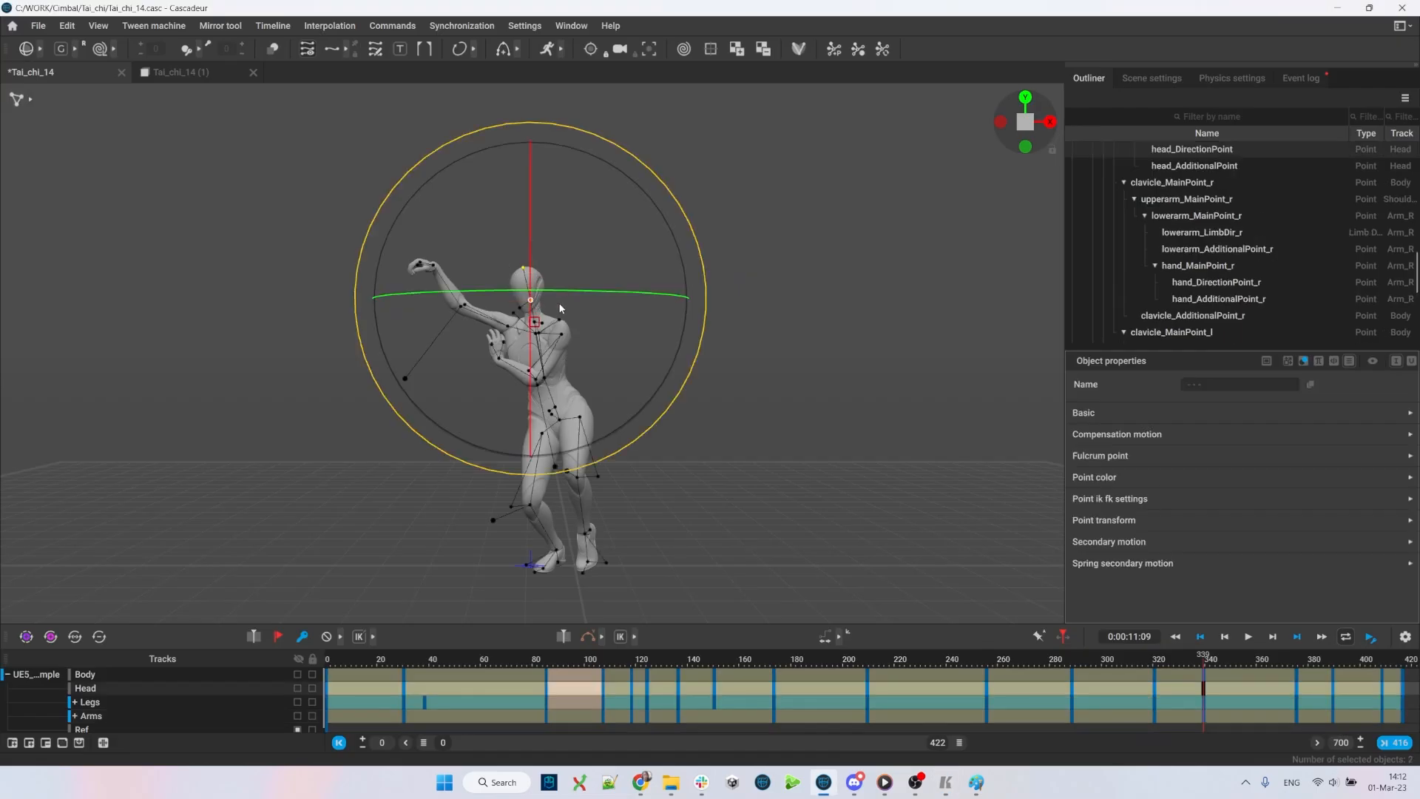
{"action": "key", "text": "w"}
{"action": "left_click_drag", "start_coordinate": [560, 309], "coordinate": [534, 330], "text": "alt"}
{"action": "left_click_drag", "start_coordinate": [538, 318], "coordinate": [544, 177], "text": "alt"}
{"action": "key", "text": "1"}
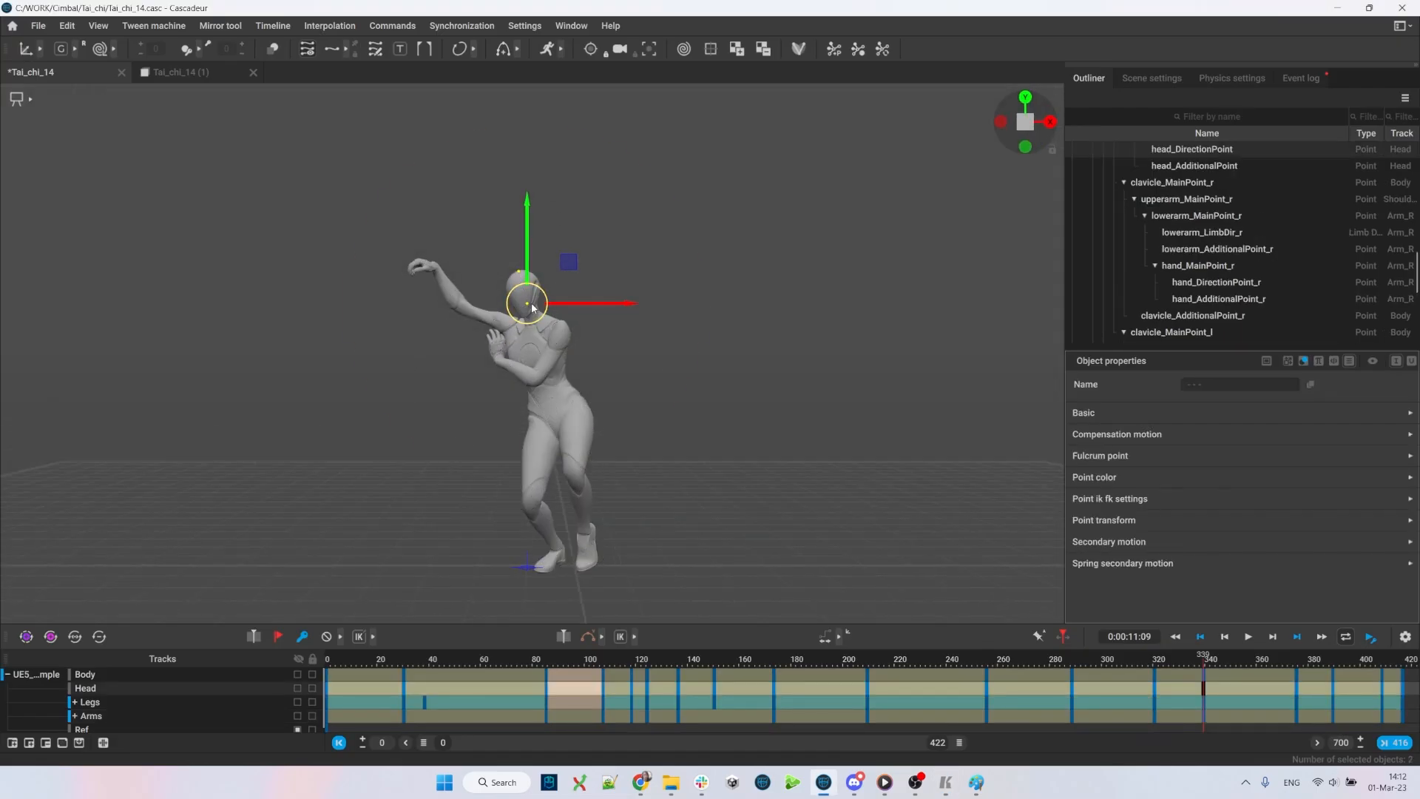
- Rotate the head at frame 339 so the face turns downward toward the bent arm
{"action": "key", "text": "e"}
{"action": "left_click_drag", "start_coordinate": [581, 330], "coordinate": [690, 282]}
{"action": "scroll", "coordinate": [734, 314], "scroll_direction": "up", "scroll_amount": 3}
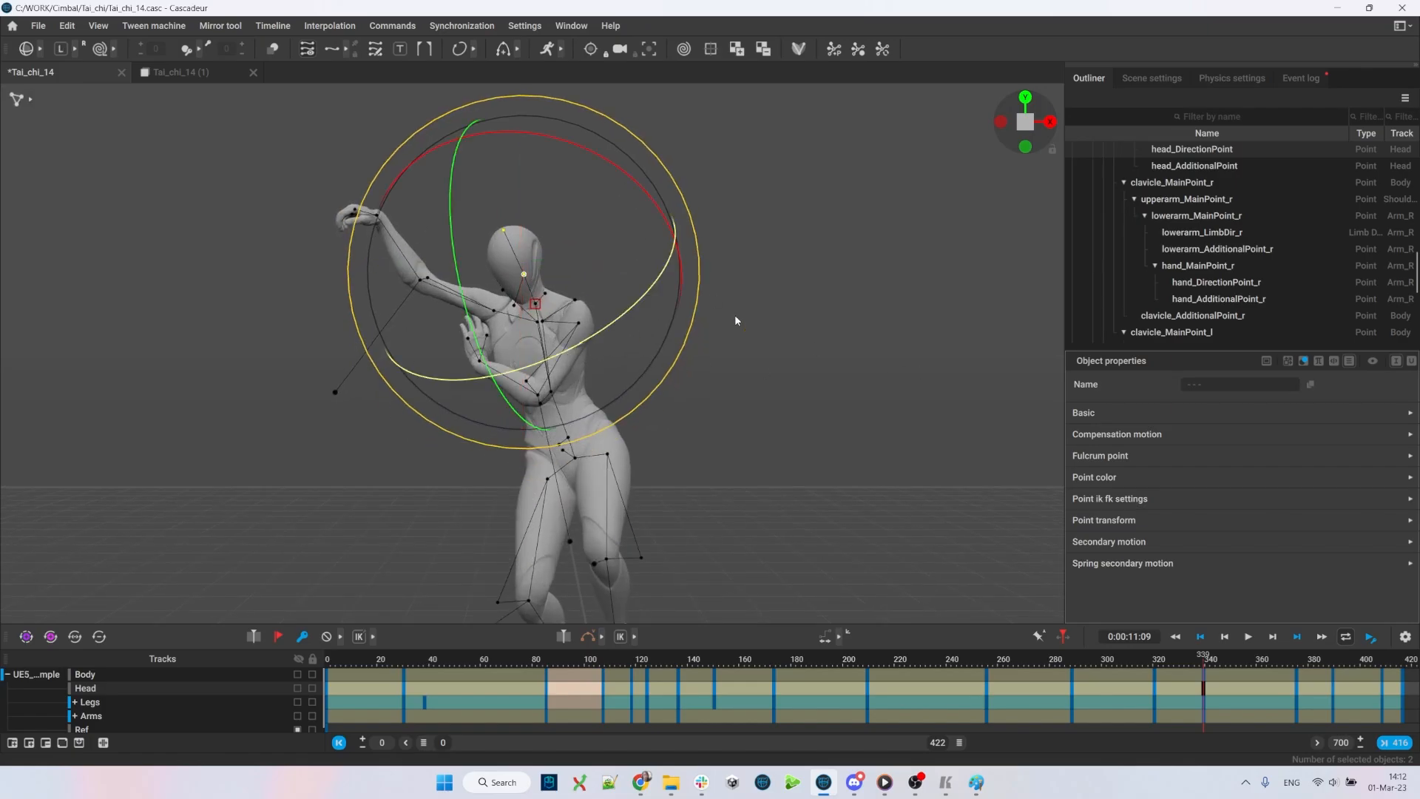
{"action": "left_click", "coordinate": [636, 264]}
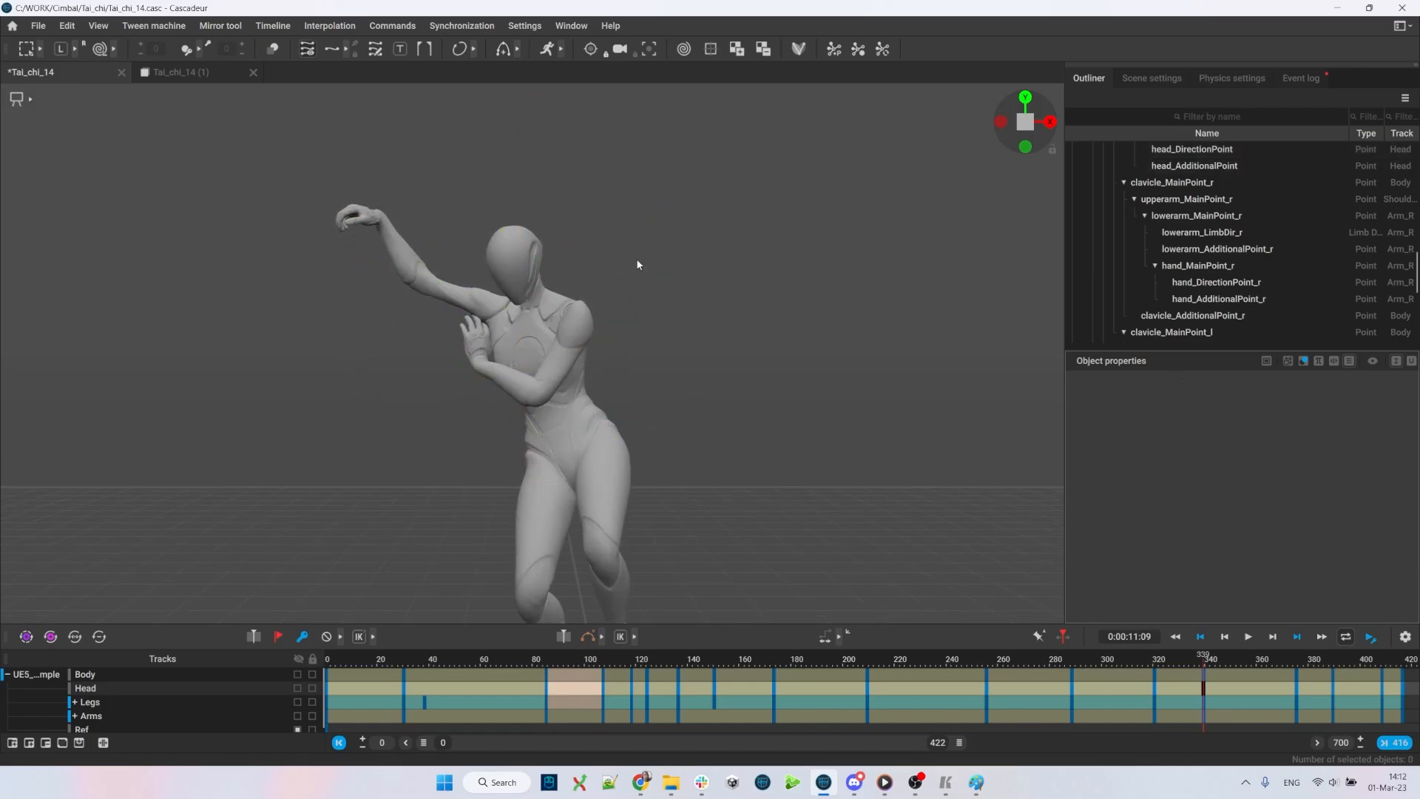
- Move the left hand up toward the right shoulder at frame 339, check reference frame 172, and undo the last adjustment
{"action": "left_click", "coordinate": [481, 355]}
{"action": "left_click_drag", "start_coordinate": [481, 355], "coordinate": [476, 301]}
{"action": "key", "text": "alt+Tab"}
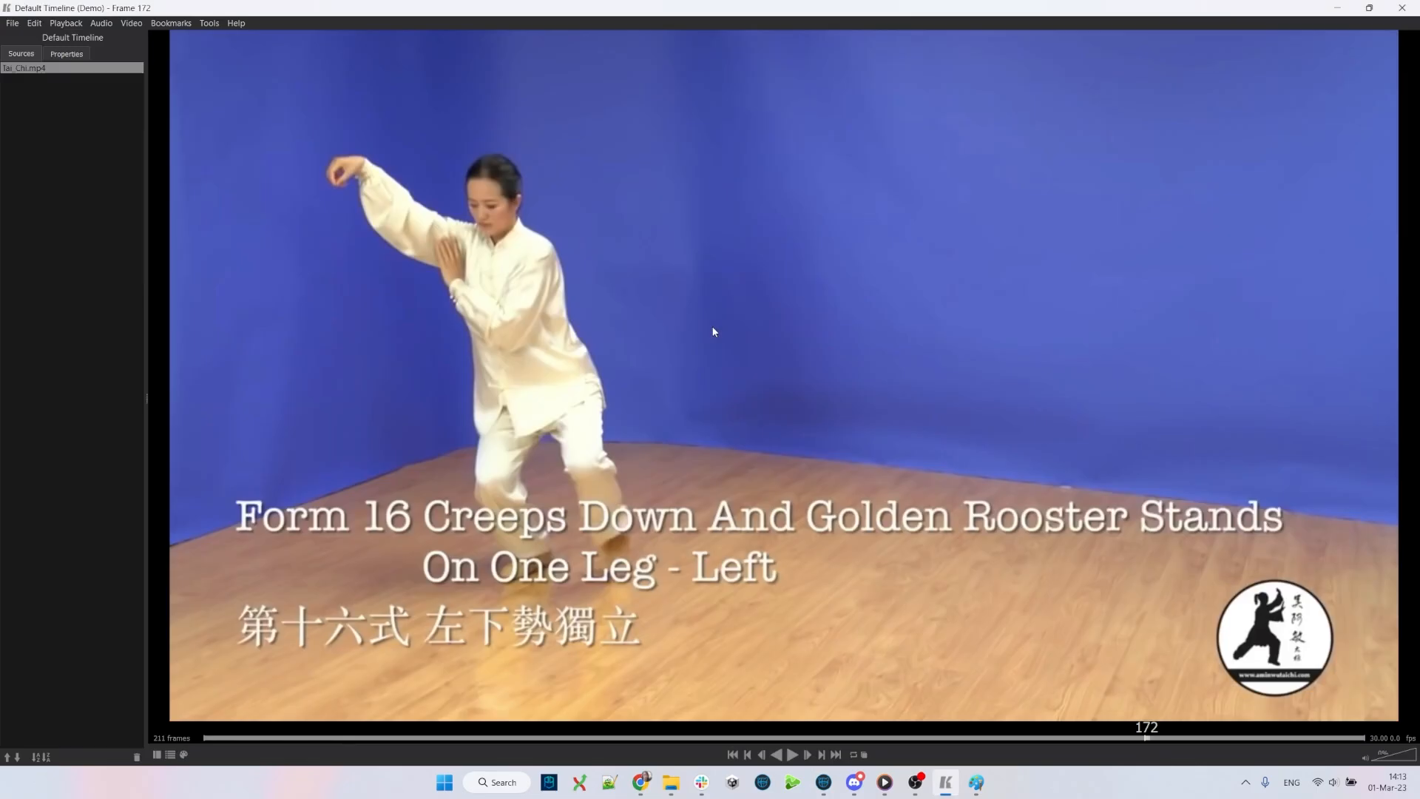
{"action": "key", "text": "alt+Tab"}
{"action": "key", "text": "ctrl+z"}
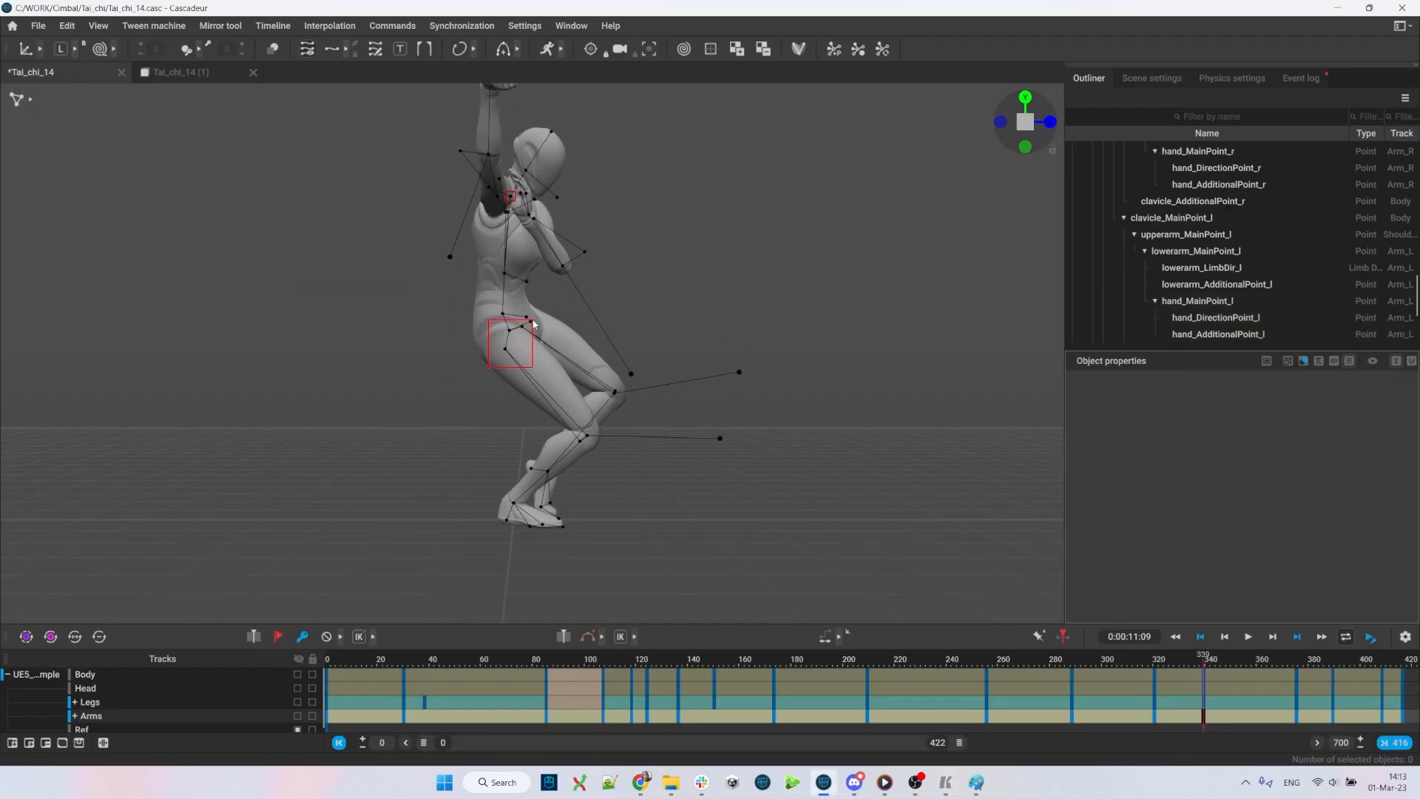
- Rotate the pelvis and the upper body from the spine in the side view at frame 339
{"action": "left_click", "coordinate": [501, 363]}
{"action": "key", "text": "e"}
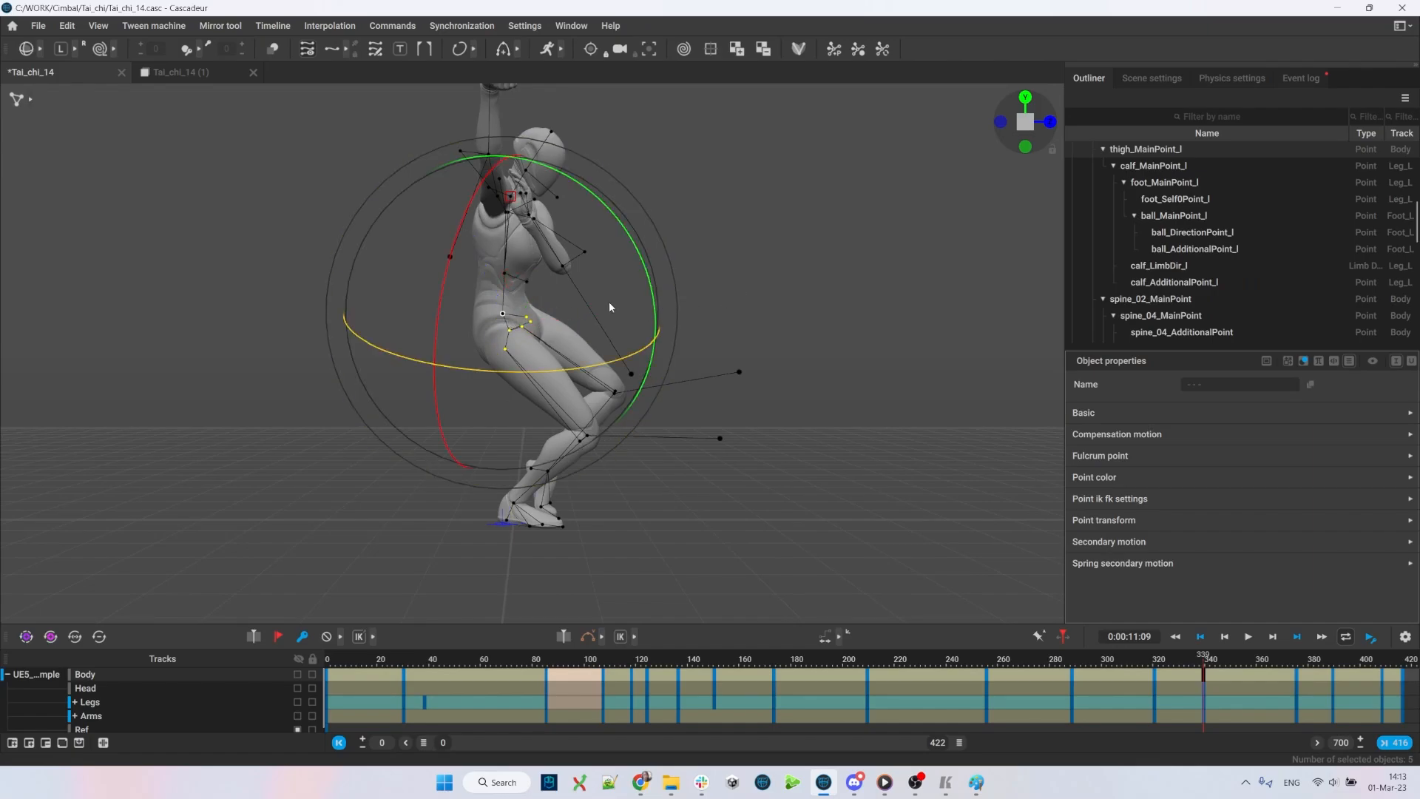
{"action": "left_click_drag", "start_coordinate": [610, 300], "coordinate": [782, 333]}
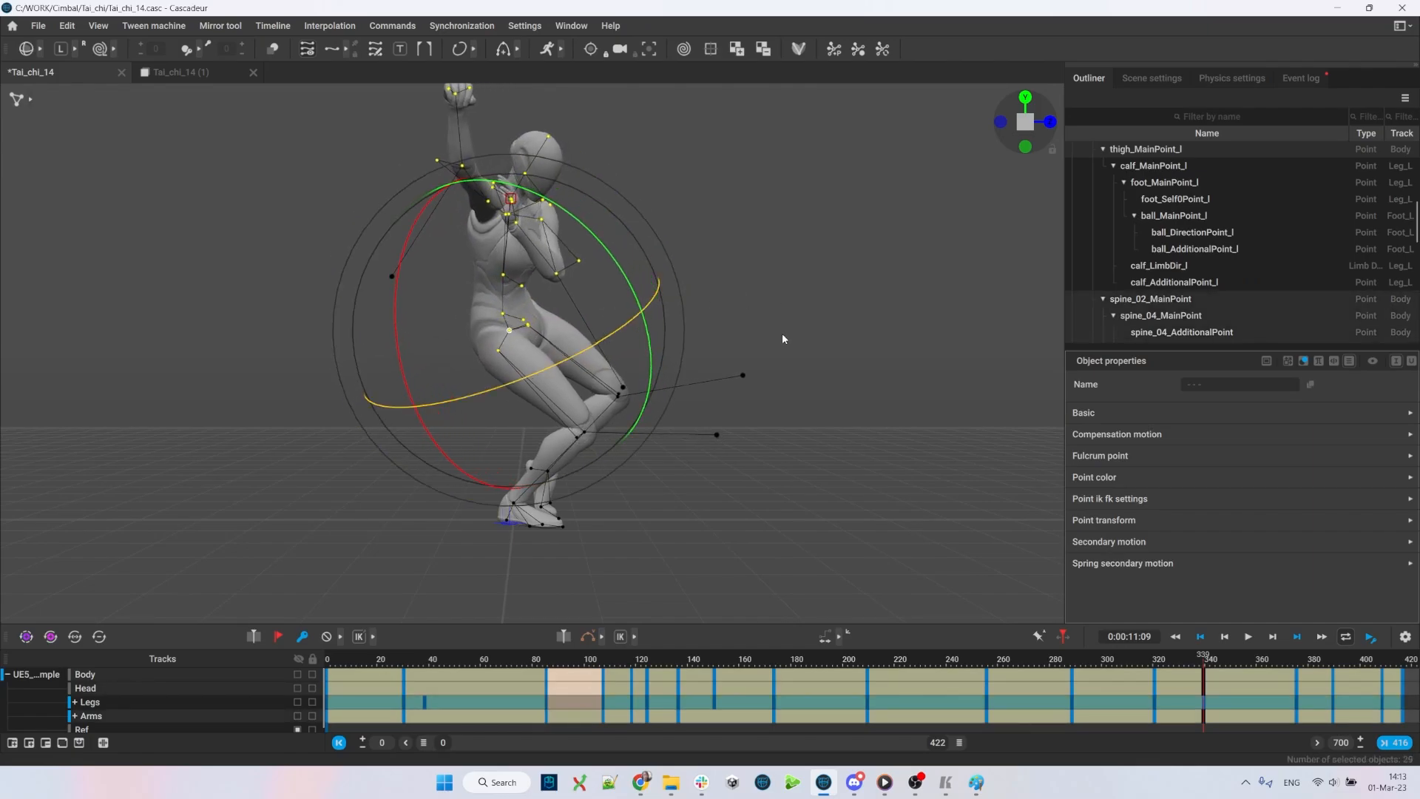
{"action": "left_click_drag", "start_coordinate": [683, 325], "coordinate": [768, 313]}
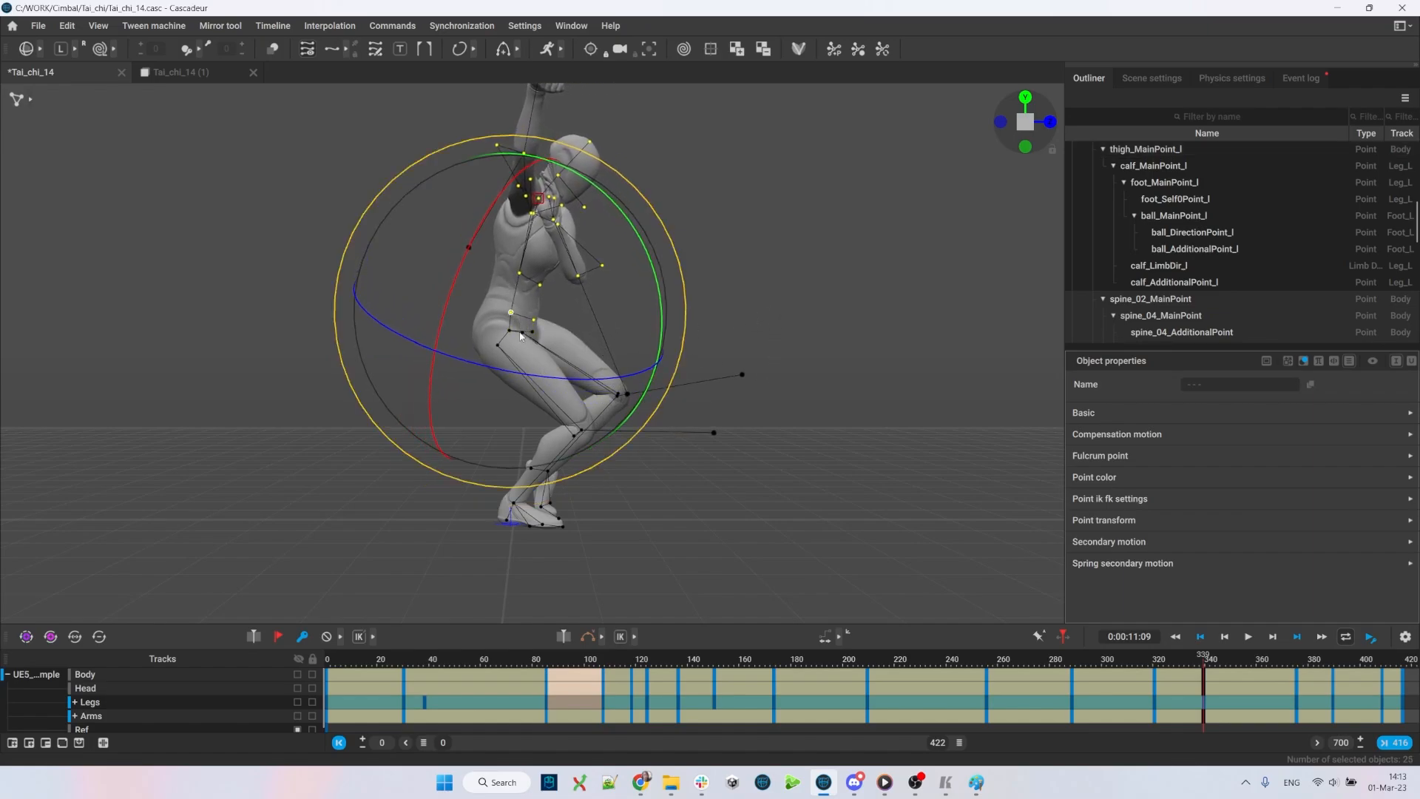
{"action": "left_click_drag", "start_coordinate": [766, 296], "coordinate": [758, 365]}
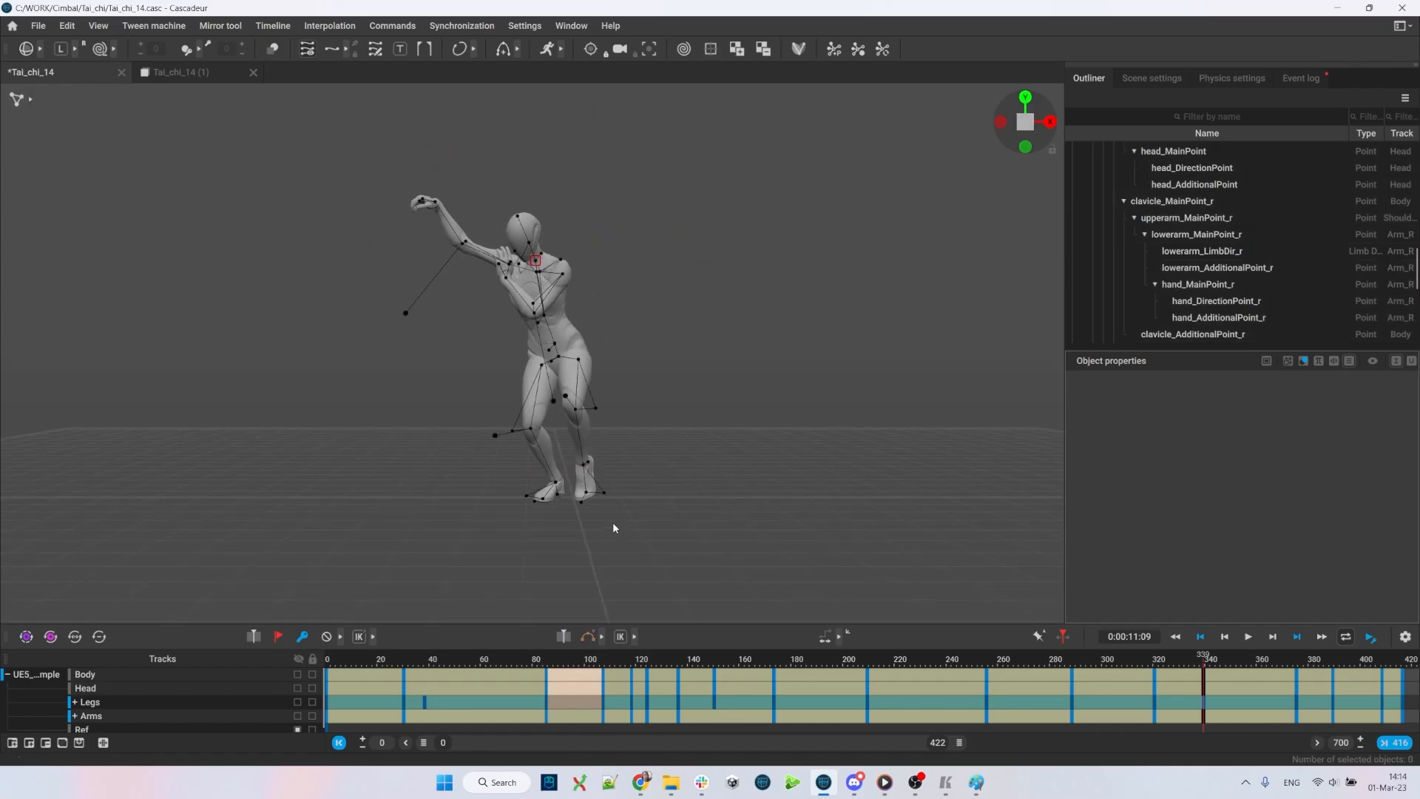
- Move the left foot outward and rotate it at frame 339, checking it against the reference video
{"action": "left_click", "coordinate": [601, 473]}
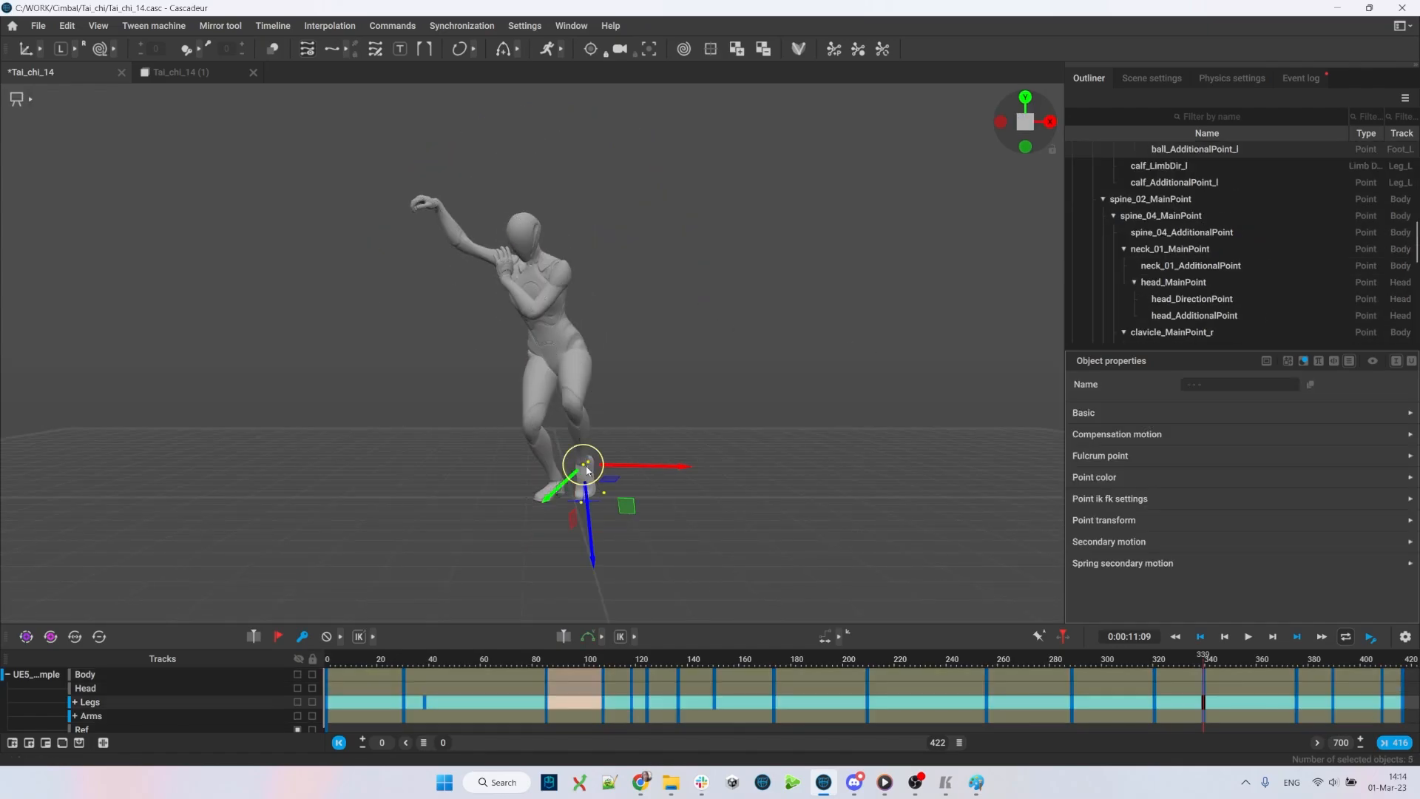
{"action": "key", "text": "alt+Tab"}
{"action": "key", "text": "alt+Tab"}
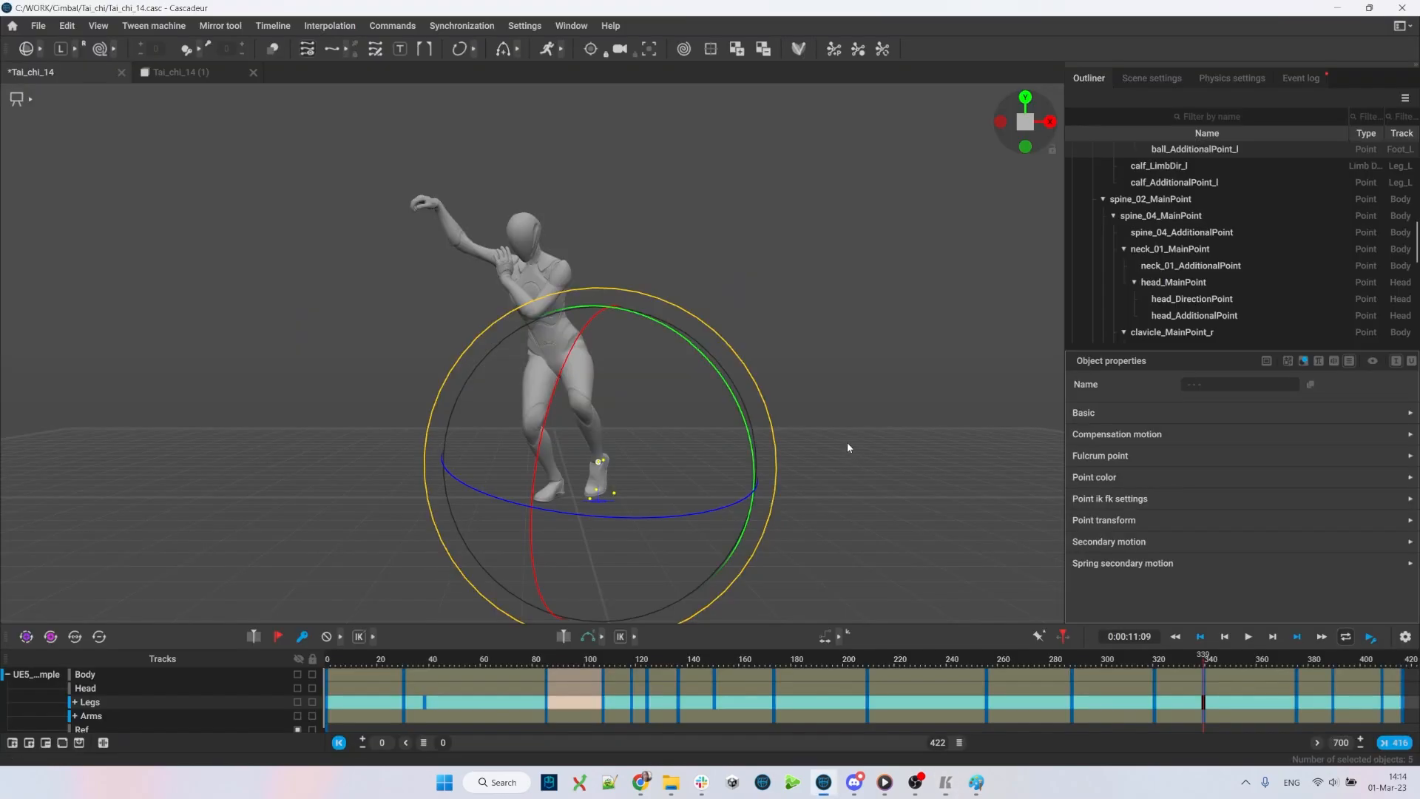
{"action": "right_click_drag", "start_coordinate": [846, 442], "coordinate": [832, 356]}
{"action": "left_click", "coordinate": [523, 503]}
- Scrub the reference video beyond frame 172 to examine the low lunge, and return to Cascadeur at frame 375
{"action": "key", "text": "alt+Tab"}
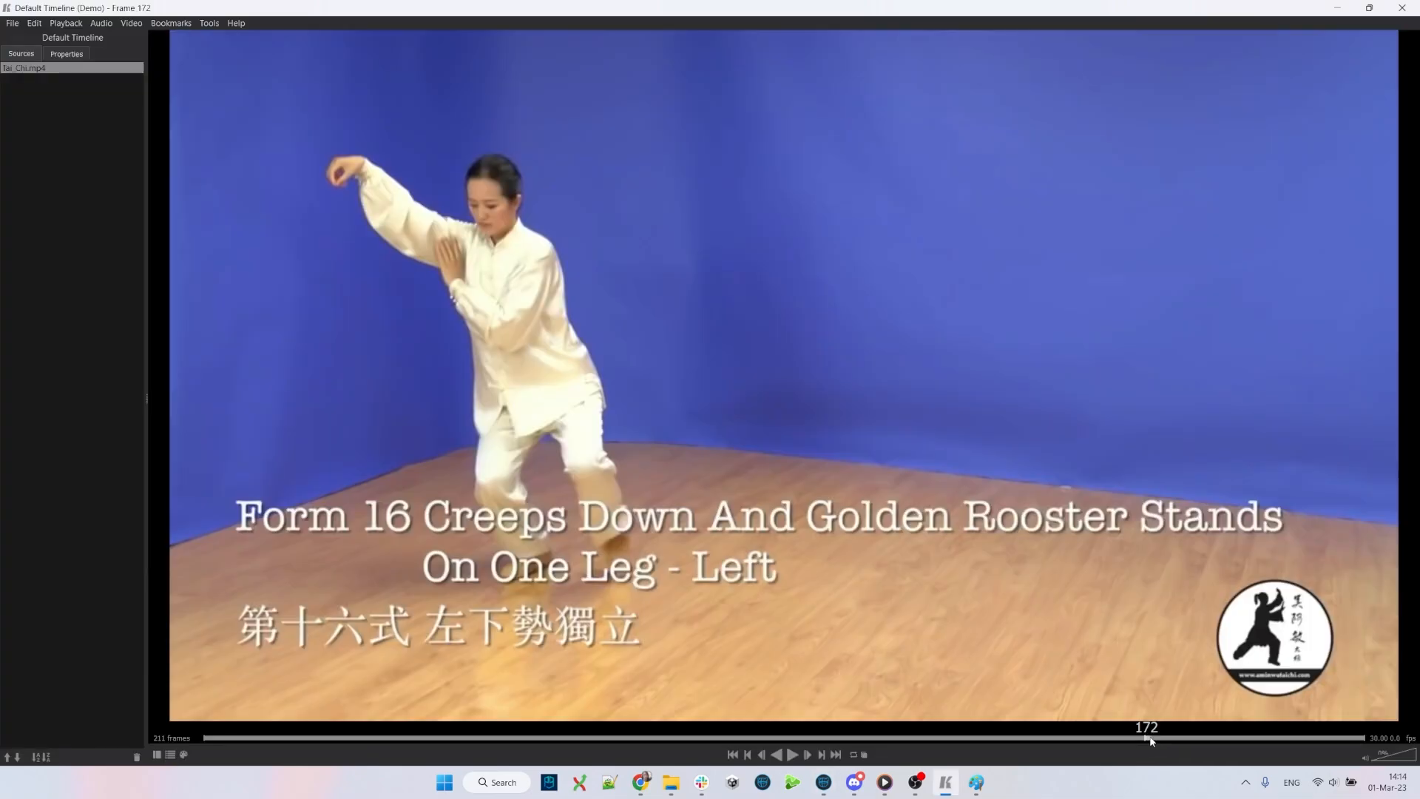
{"action": "left_click_drag", "start_coordinate": [1204, 741], "coordinate": [1192, 740]}
{"action": "key", "text": "alt+Tab"}
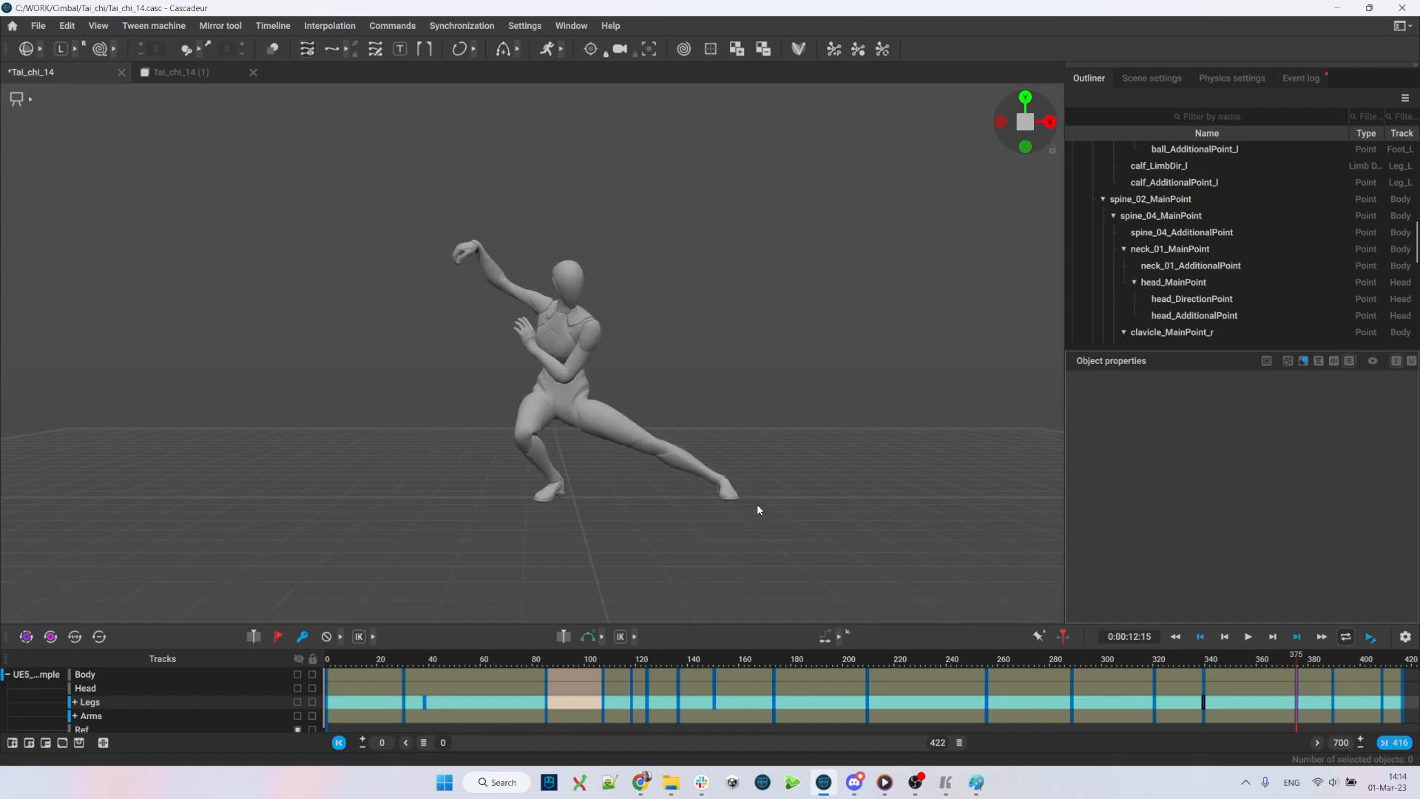
- Move the left foot outward and rotate it at frame 375, checking it against reference frame 180
{"action": "left_click", "coordinate": [728, 494]}
{"action": "left_click_drag", "start_coordinate": [685, 507], "coordinate": [779, 498]}
{"action": "key", "text": "alt+Tab"}
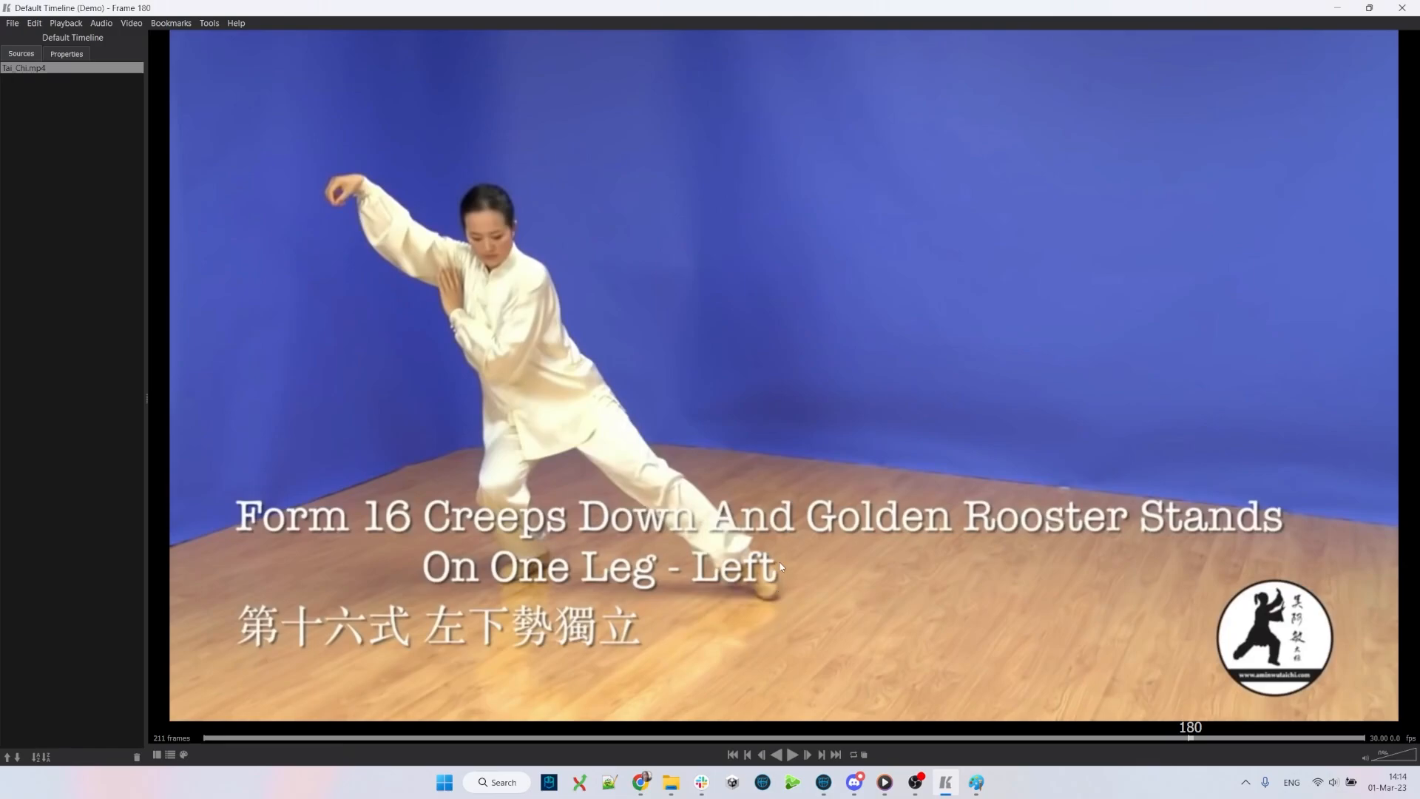
{"action": "key", "text": "alt+Tab"}
{"action": "left_click_drag", "start_coordinate": [743, 477], "coordinate": [758, 486]}
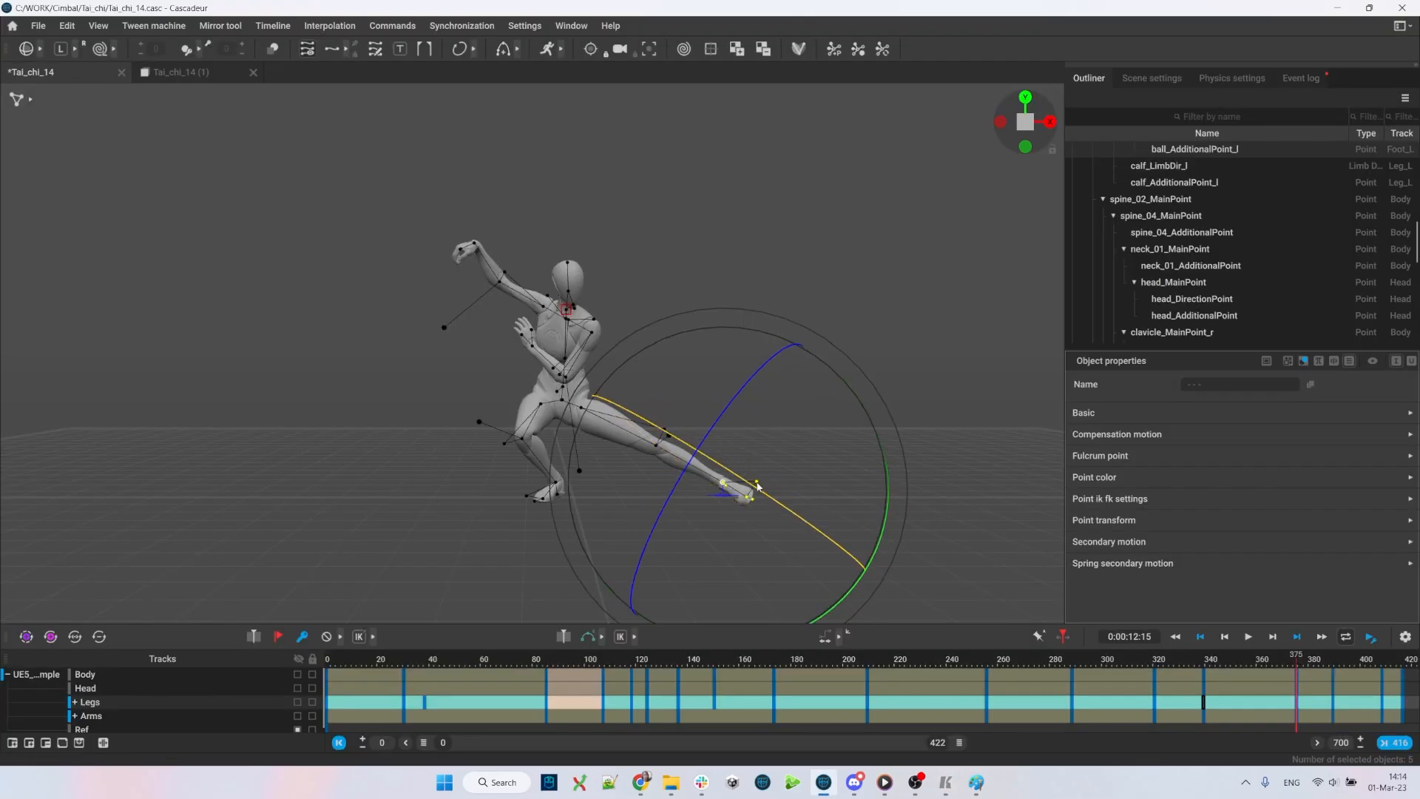
- Switch to Paint and sketch guide lines for the pelvis, bent leg, feet and leaning torso over the reference screenshot
{"action": "key", "text": "alt+Tab"}
{"action": "mouse_move", "coordinate": [574, 442]}
{"action": "left_mouse_down"}
{"action": "mouse_move", "coordinate": [546, 477]}
{"action": "mouse_move", "coordinate": [585, 491]}
{"action": "mouse_move", "coordinate": [527, 485]}
{"action": "mouse_move", "coordinate": [642, 441]}
{"action": "mouse_move", "coordinate": [521, 483]}
{"action": "mouse_move", "coordinate": [651, 495]}
{"action": "left_mouse_up"}
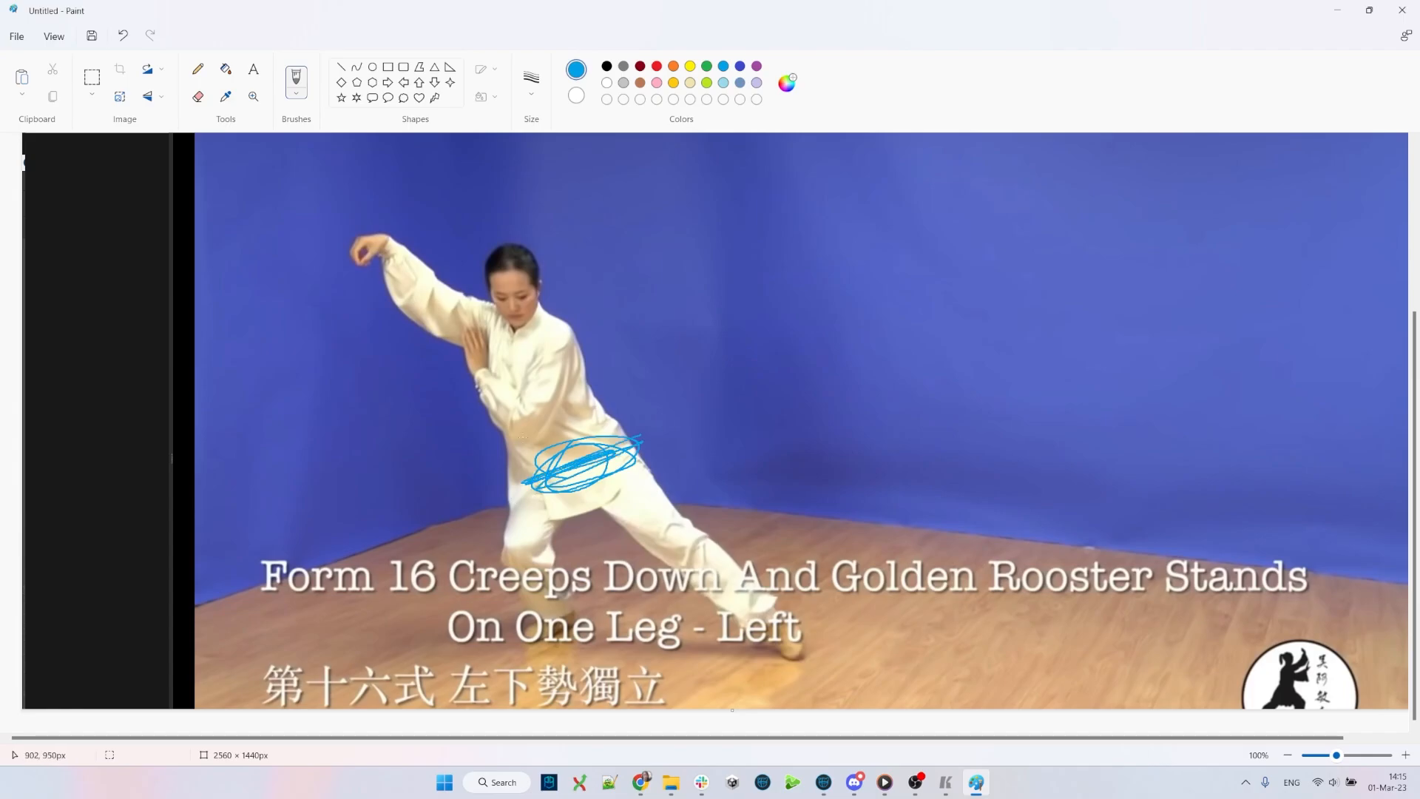
{"action": "left_click_drag", "start_coordinate": [529, 556], "coordinate": [518, 562]}
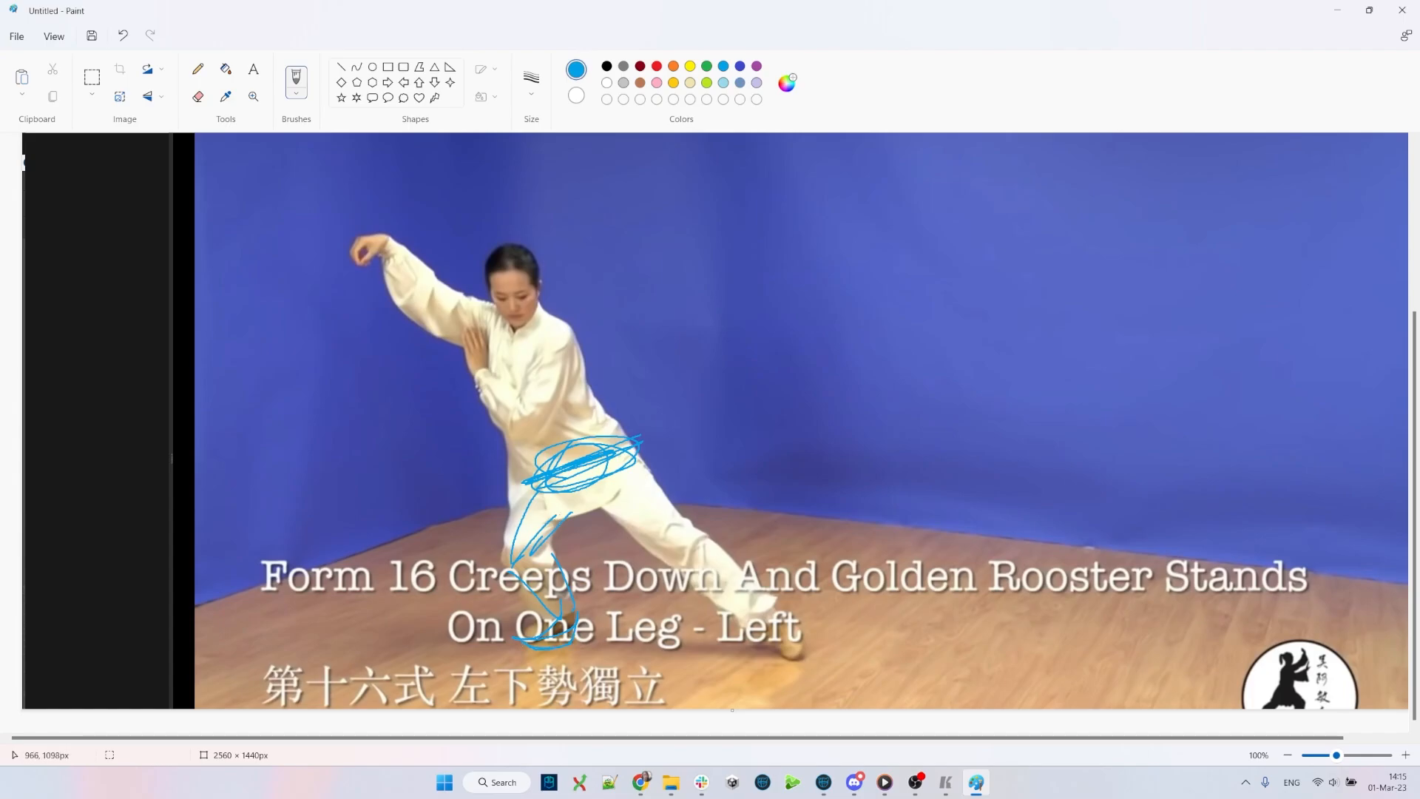
{"action": "left_click_drag", "start_coordinate": [550, 661], "coordinate": [551, 687]}
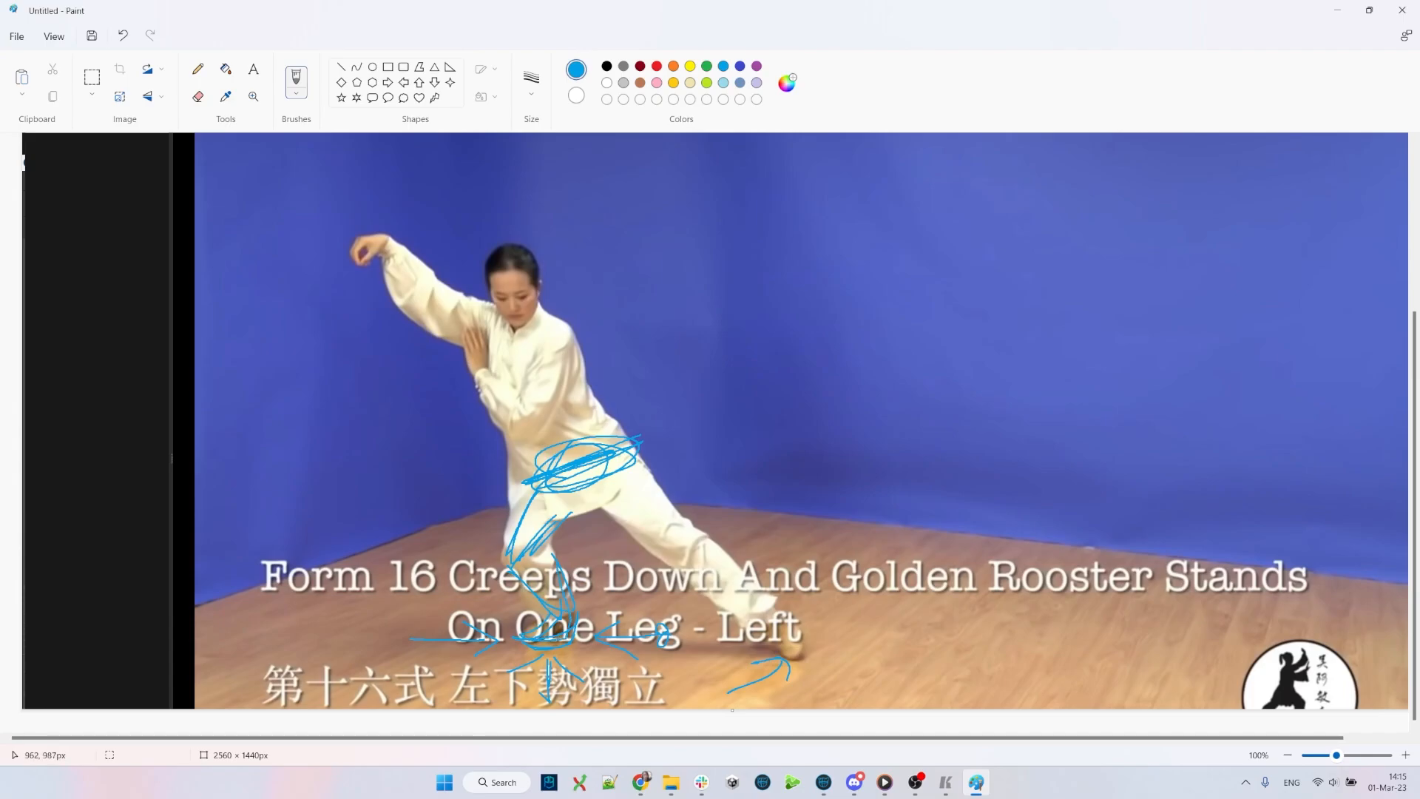
{"action": "mouse_move", "coordinate": [585, 494]}
{"action": "left_mouse_down"}
{"action": "mouse_move", "coordinate": [566, 462]}
{"action": "mouse_move", "coordinate": [621, 430]}
{"action": "mouse_move", "coordinate": [565, 455]}
{"action": "left_mouse_up"}
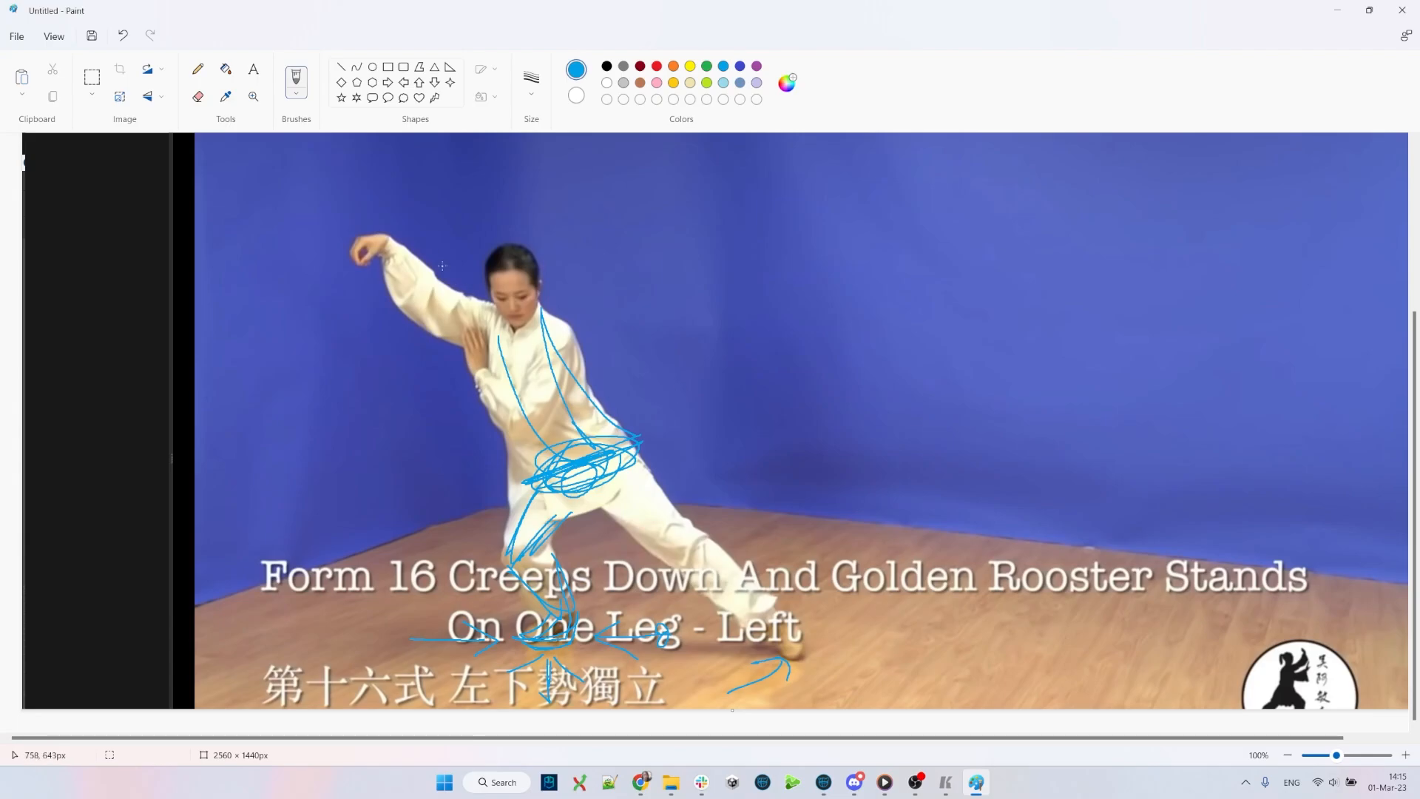
{"action": "mouse_move", "coordinate": [446, 190]}
{"action": "left_mouse_down"}
{"action": "mouse_move", "coordinate": [492, 293]}
{"action": "mouse_move", "coordinate": [738, 608]}
{"action": "left_mouse_up"}
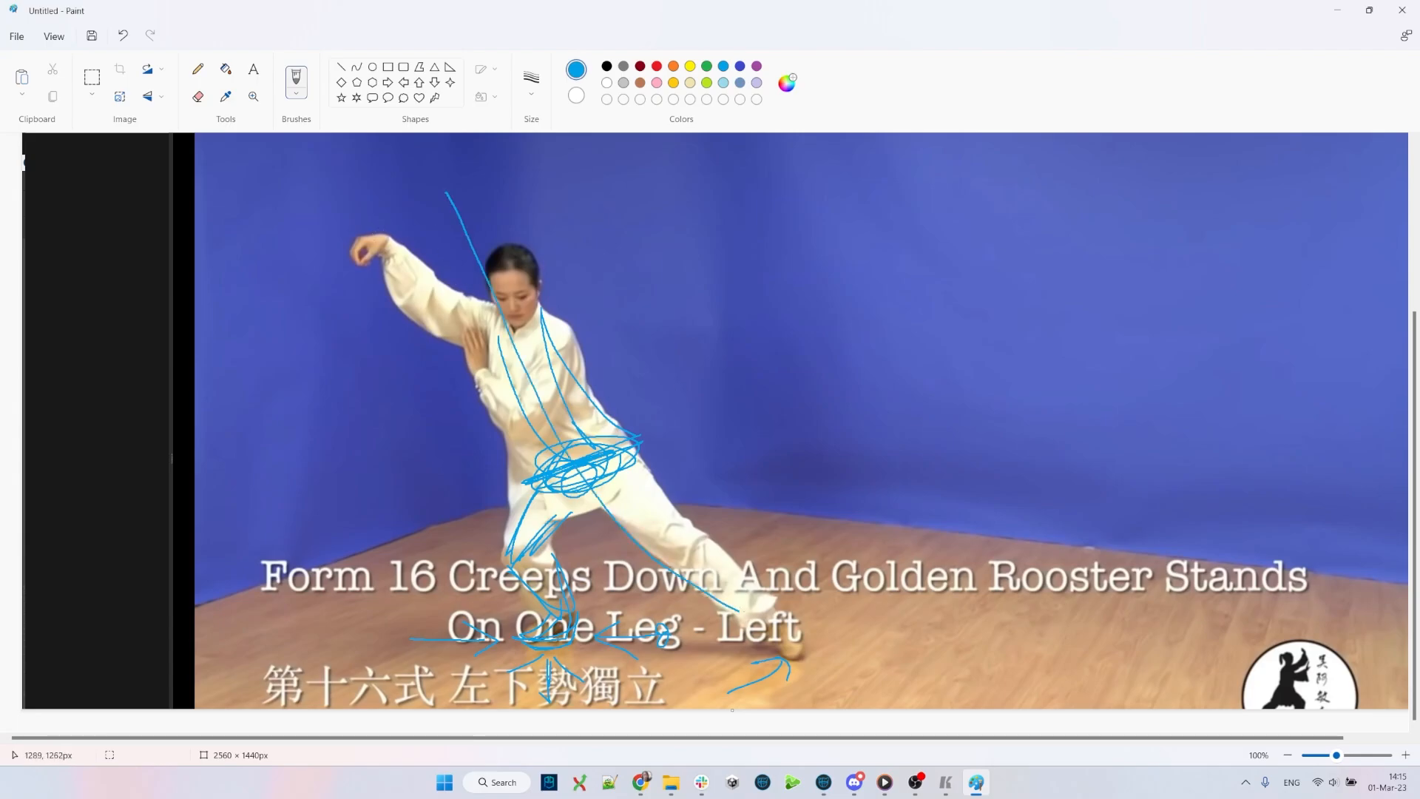
{"action": "left_click_drag", "start_coordinate": [514, 192], "coordinate": [785, 624]}
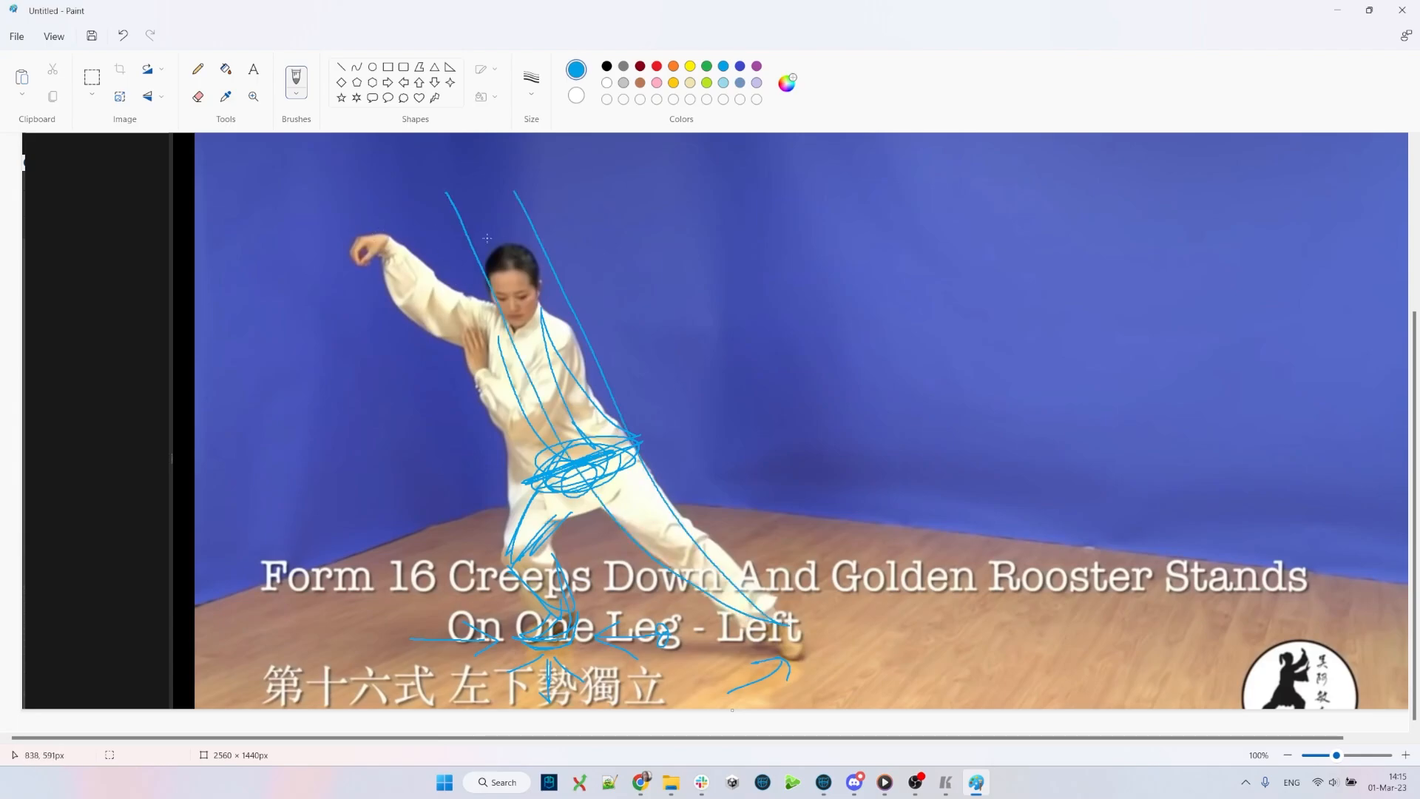
- Return to Cascadeur and lean the upper body over the bent leg at frame 375
{"action": "key", "text": "alt+Tab"}
{"action": "left_click_drag", "start_coordinate": [724, 469], "coordinate": [764, 381]}
{"action": "key", "text": "q"}
{"action": "left_click", "coordinate": [831, 356]}
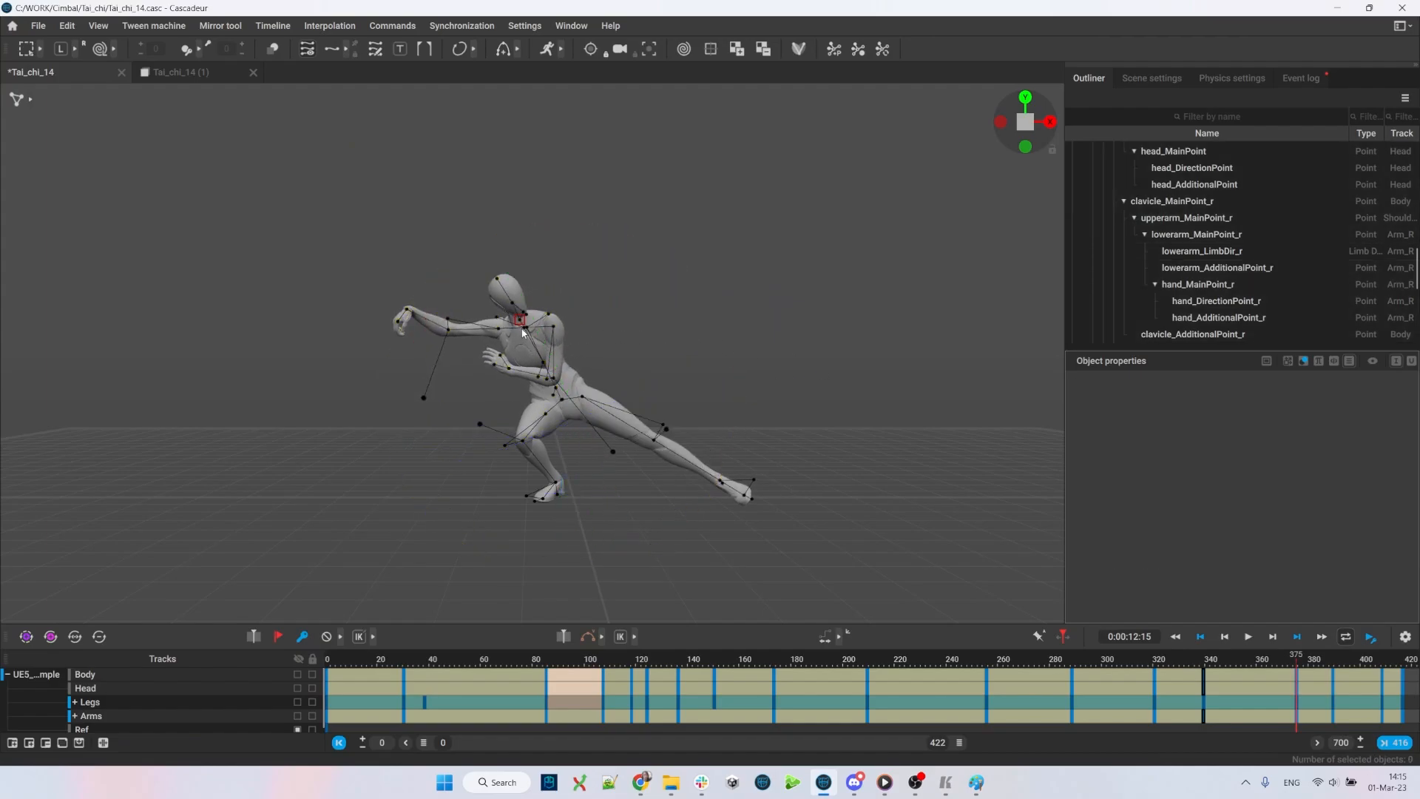
- Rotate the right arm upward from the clavicle at frame 375
{"action": "double_click", "coordinate": [520, 323]}
{"action": "key", "text": "e"}
{"action": "left_click_drag", "start_coordinate": [698, 302], "coordinate": [833, 357]}
{"action": "key", "text": "q"}
{"action": "key", "text": "1"}
{"action": "left_click", "coordinate": [828, 312]}
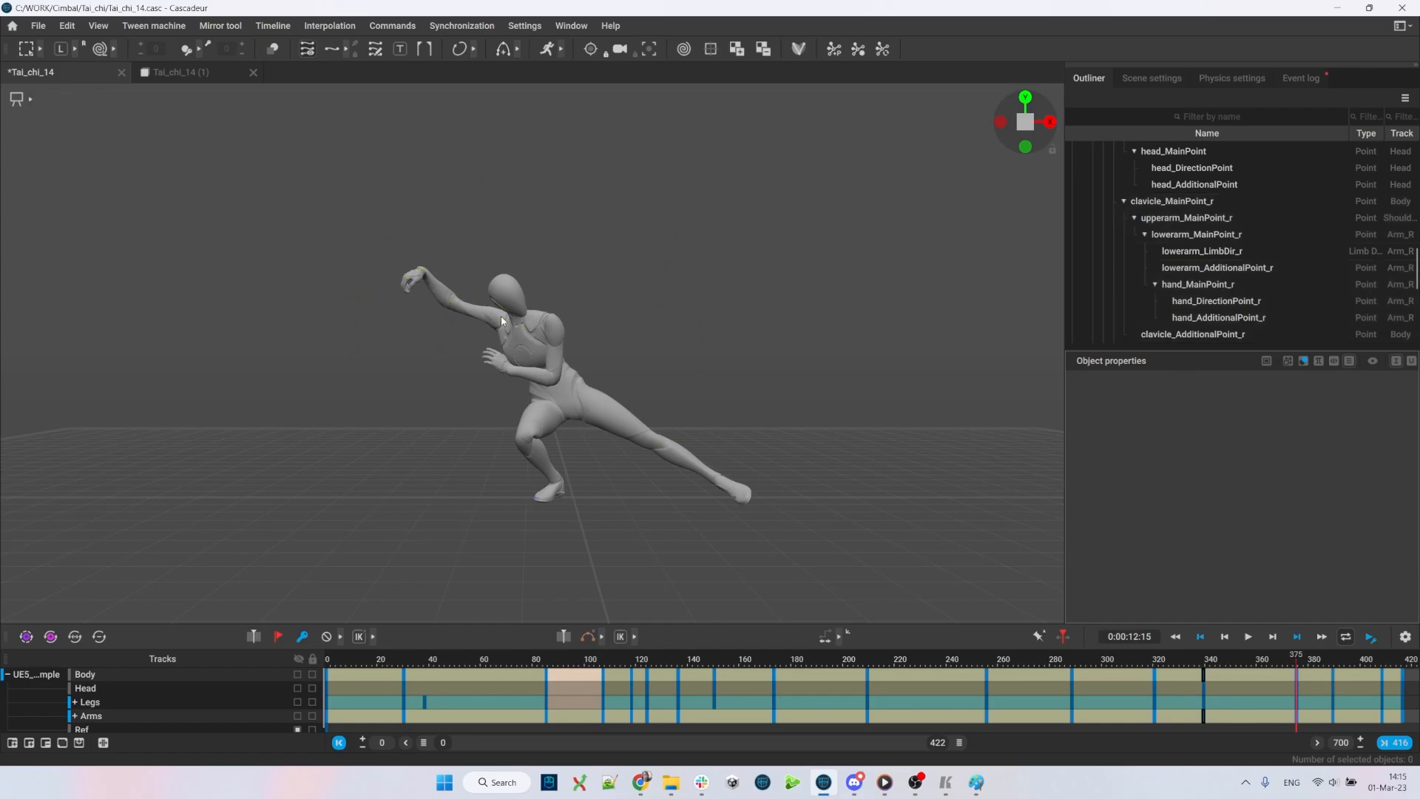
- Rotate the right upper arm further up from the shoulder and compare the arm with the reference video
{"action": "key", "text": "2"}
{"action": "double_click", "coordinate": [501, 319]}
{"action": "key", "text": "e"}
{"action": "left_click_drag", "start_coordinate": [675, 310], "coordinate": [805, 364]}
{"action": "key", "text": "q"}
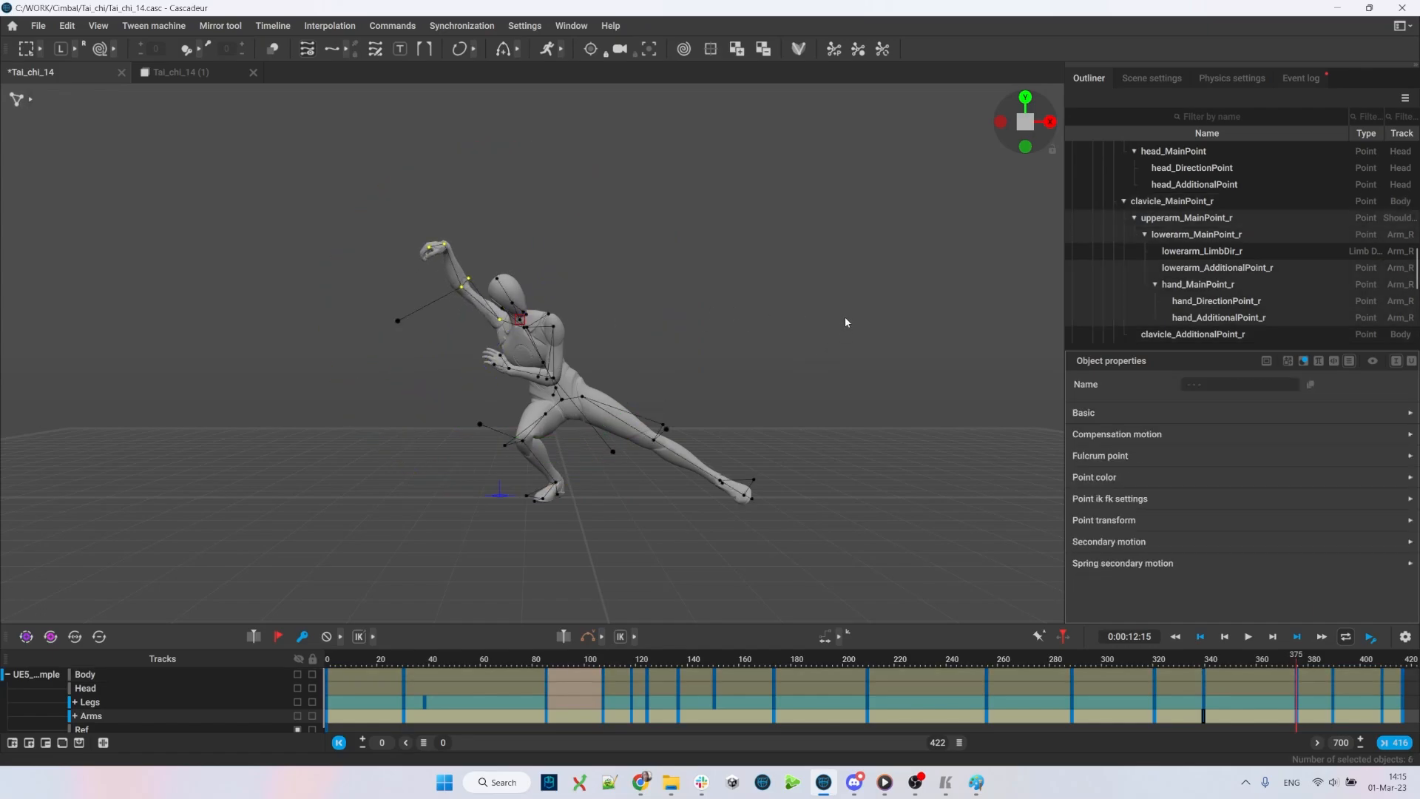
{"action": "key", "text": "alt+Tab"}
{"action": "key", "text": "alt+Tab"}
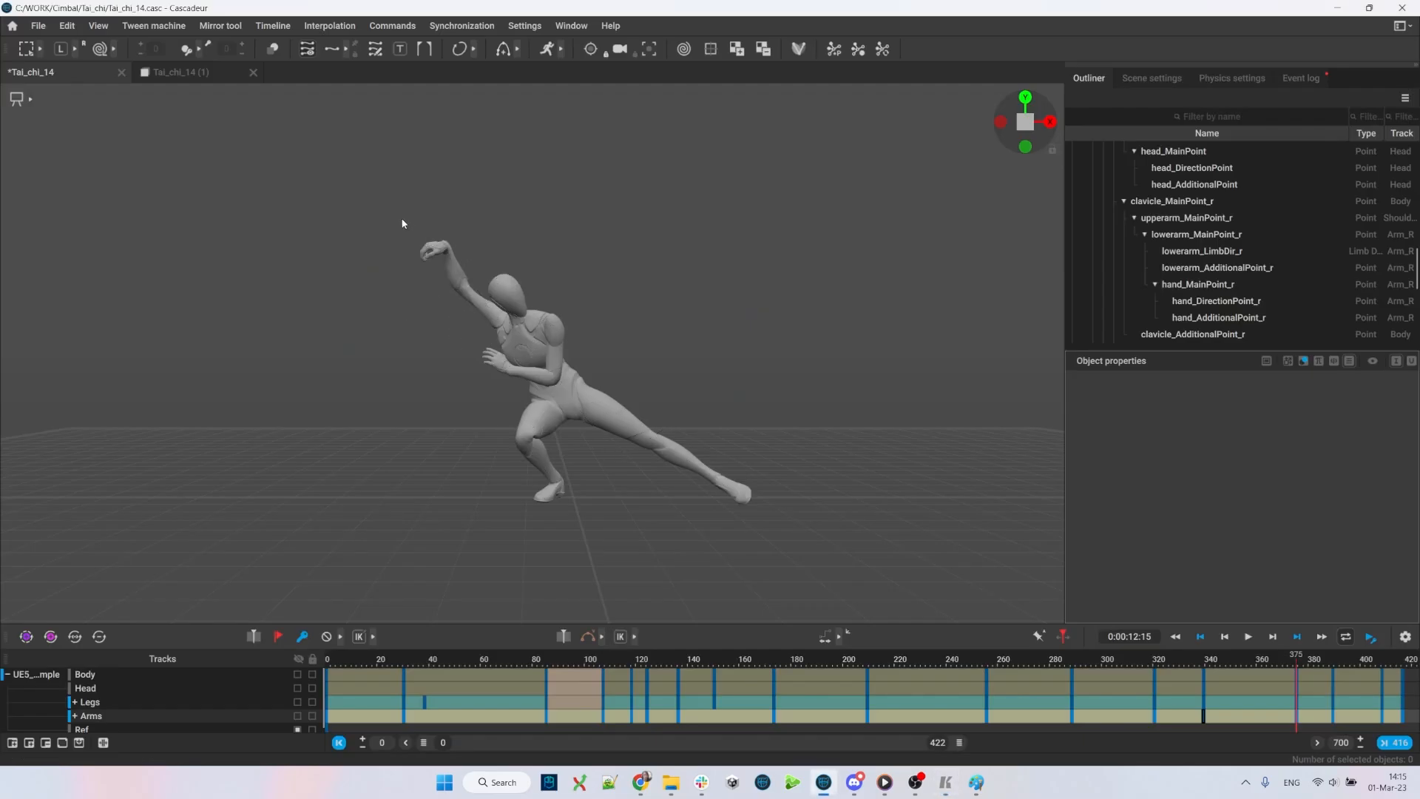
- Rotate the head more upright at frame 375, checking its tilt against the reference video
{"action": "double_click", "coordinate": [515, 294]}
{"action": "key", "text": "e"}
{"action": "left_click_drag", "start_coordinate": [636, 348], "coordinate": [547, 289]}
{"action": "key", "text": "alt+Tab"}
{"action": "key", "text": "alt+Tab"}
{"action": "key", "text": "q"}
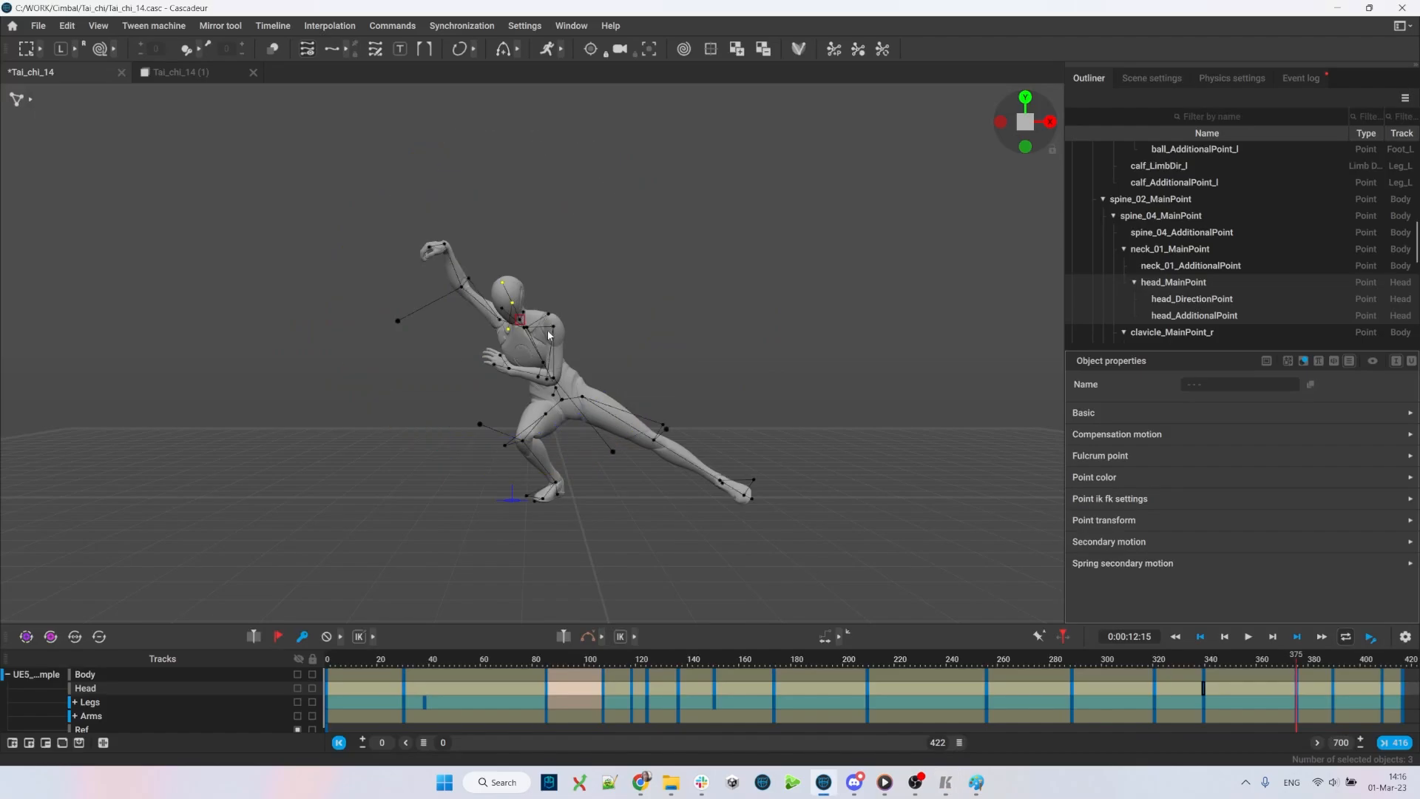
- Rotate the left upper arm inward across the chest, using the reference video as a guide
{"action": "double_click", "coordinate": [554, 327]}
{"action": "key", "text": "alt+Tab"}
{"action": "key", "text": "alt+Tab"}
{"action": "key", "text": "e"}
{"action": "left_click_drag", "start_coordinate": [571, 436], "coordinate": [491, 353]}
{"action": "key", "text": "q"}
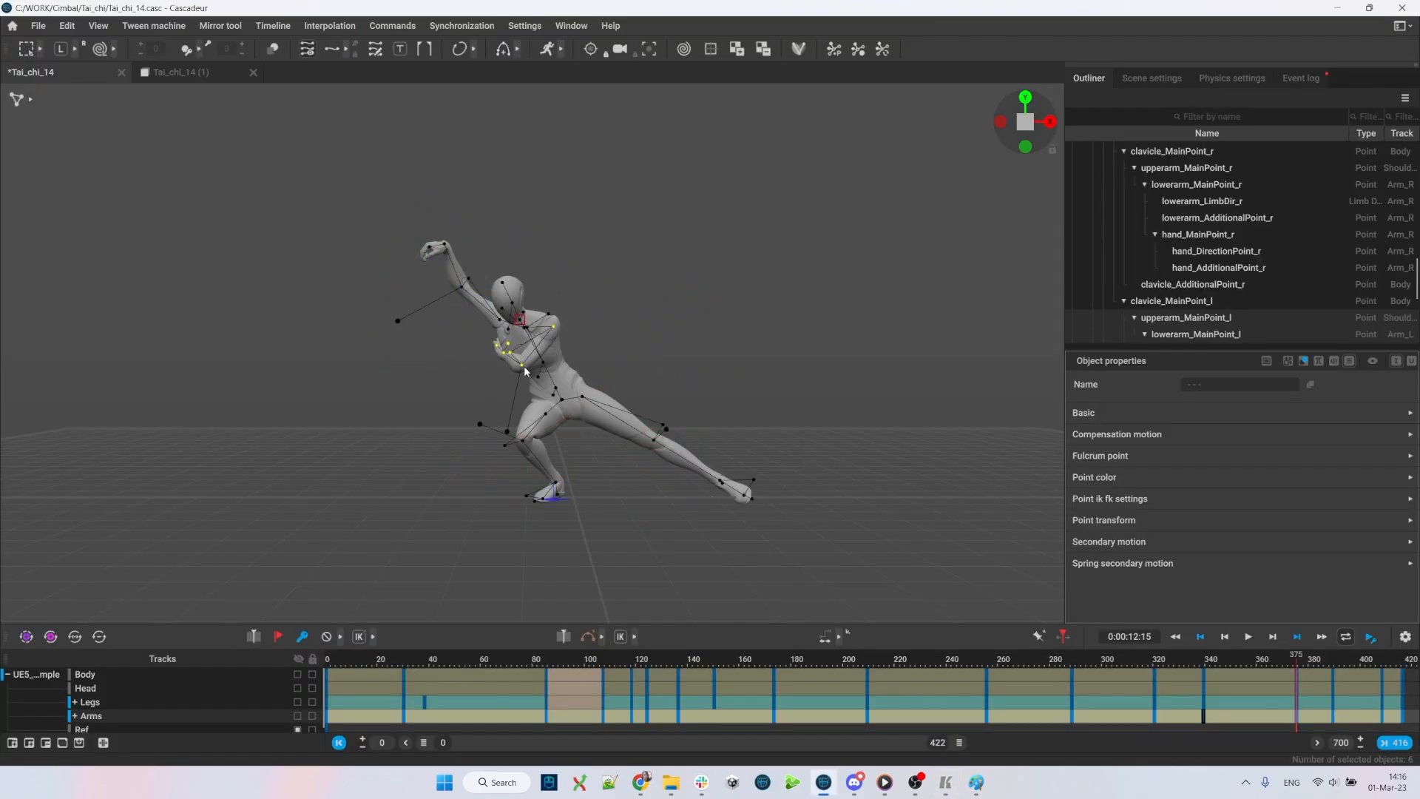
- Raise the left forearm from the elbow and rotate the left hand near the right shoulder
{"action": "double_click", "coordinate": [521, 366]}
{"action": "key", "text": "e"}
{"action": "left_click_drag", "start_coordinate": [629, 318], "coordinate": [657, 385]}
{"action": "key", "text": "q"}
{"action": "double_click", "coordinate": [492, 330]}
{"action": "key", "text": "e"}
{"action": "left_click_drag", "start_coordinate": [479, 421], "coordinate": [494, 399]}
{"action": "key", "text": "w"}
{"action": "right_click_drag", "start_coordinate": [493, 334], "coordinate": [566, 225]}
- Rotate the left clavicle to bring the left shoulder and elbow further across the body
{"action": "scroll", "coordinate": [566, 225], "scroll_direction": "up", "scroll_amount": 3}
{"action": "double_click", "coordinate": [523, 314]}
{"action": "key", "text": "e"}
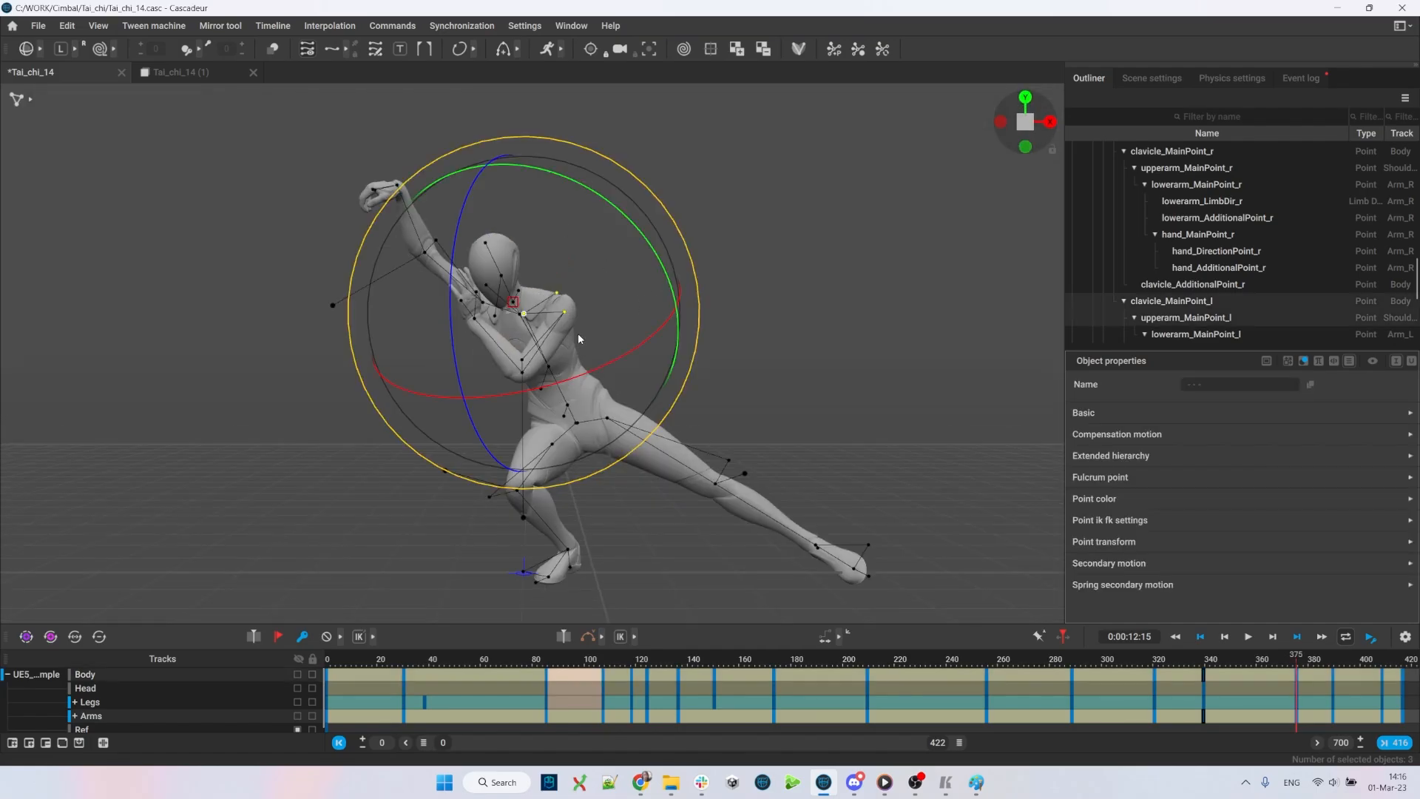
{"action": "key", "text": "q"}
{"action": "left_click", "coordinate": [499, 377]}
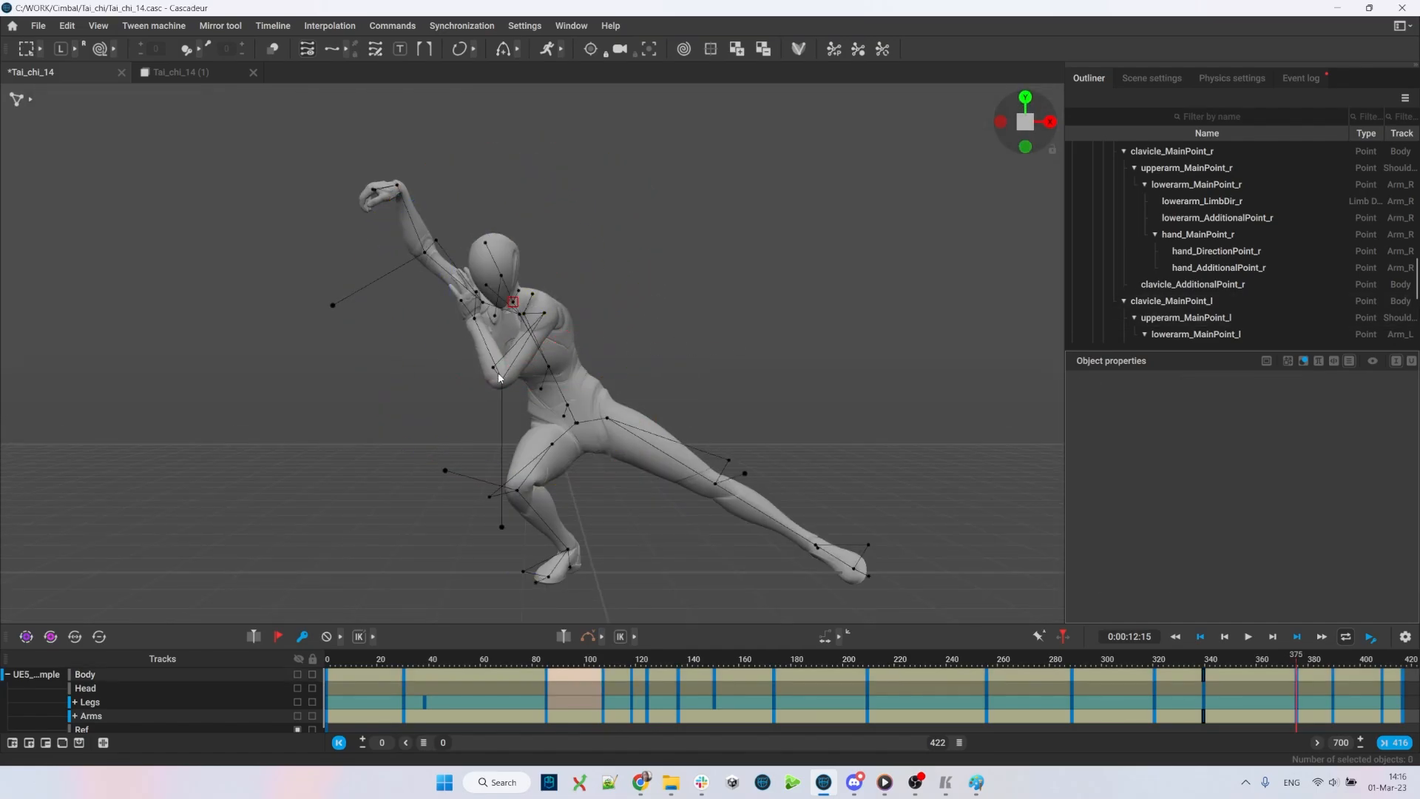
- Rotate the torso from the spine points at frame 375
{"action": "left_click", "coordinate": [562, 364]}
{"action": "key", "text": "e"}
{"action": "mouse_move", "coordinate": [853, 267]}
{"action": "left_mouse_down"}
{"action": "mouse_move", "coordinate": [807, 383]}
{"action": "mouse_move", "coordinate": [855, 327]}
{"action": "left_mouse_up"}
{"action": "key", "text": "q"}
{"action": "left_click_drag", "start_coordinate": [567, 394], "coordinate": [572, 417]}
{"action": "key", "text": "e"}
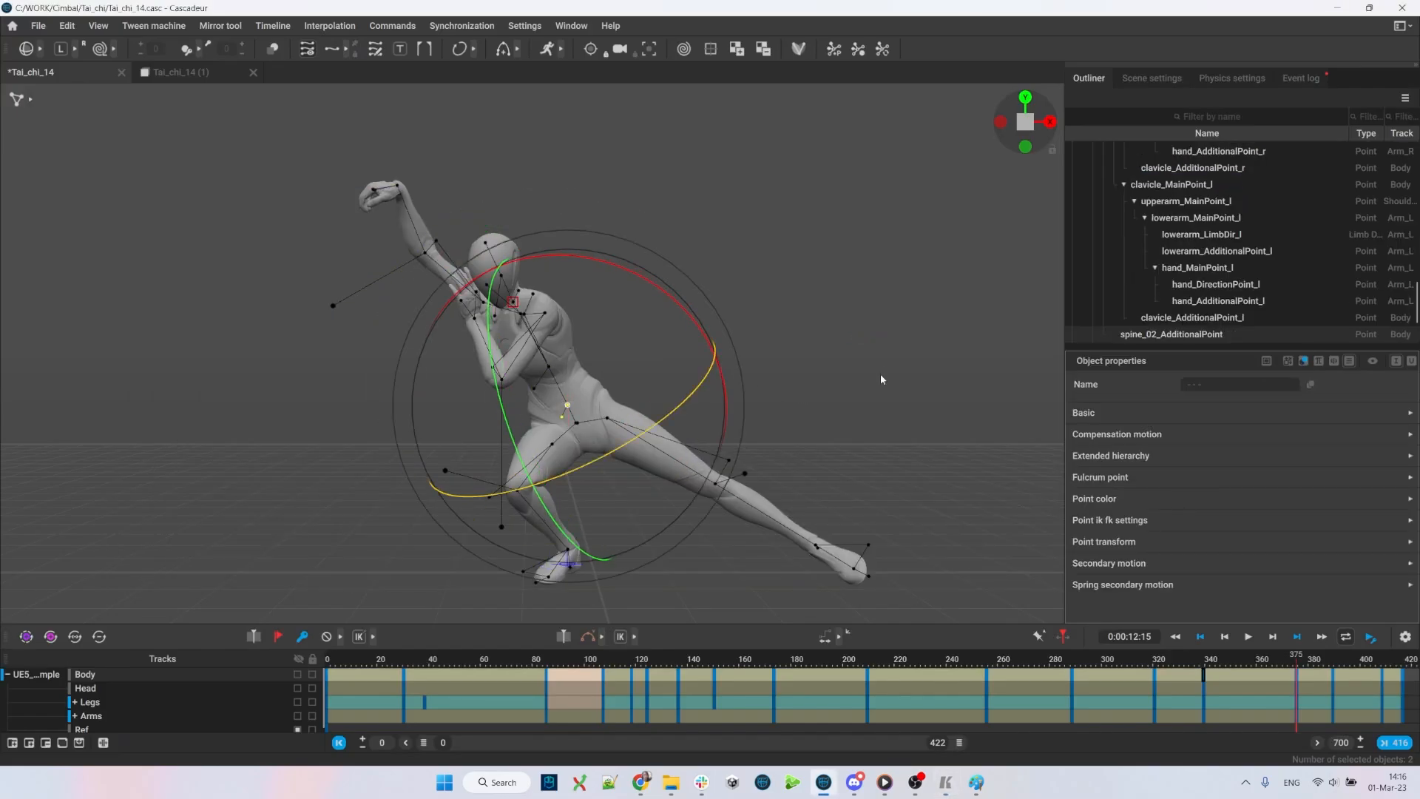
- Rotate the pelvis and upper body around a pivot at the left foot, and compare the pose with the reference video
{"action": "left_click", "coordinate": [787, 394]}
{"action": "key", "text": "h"}
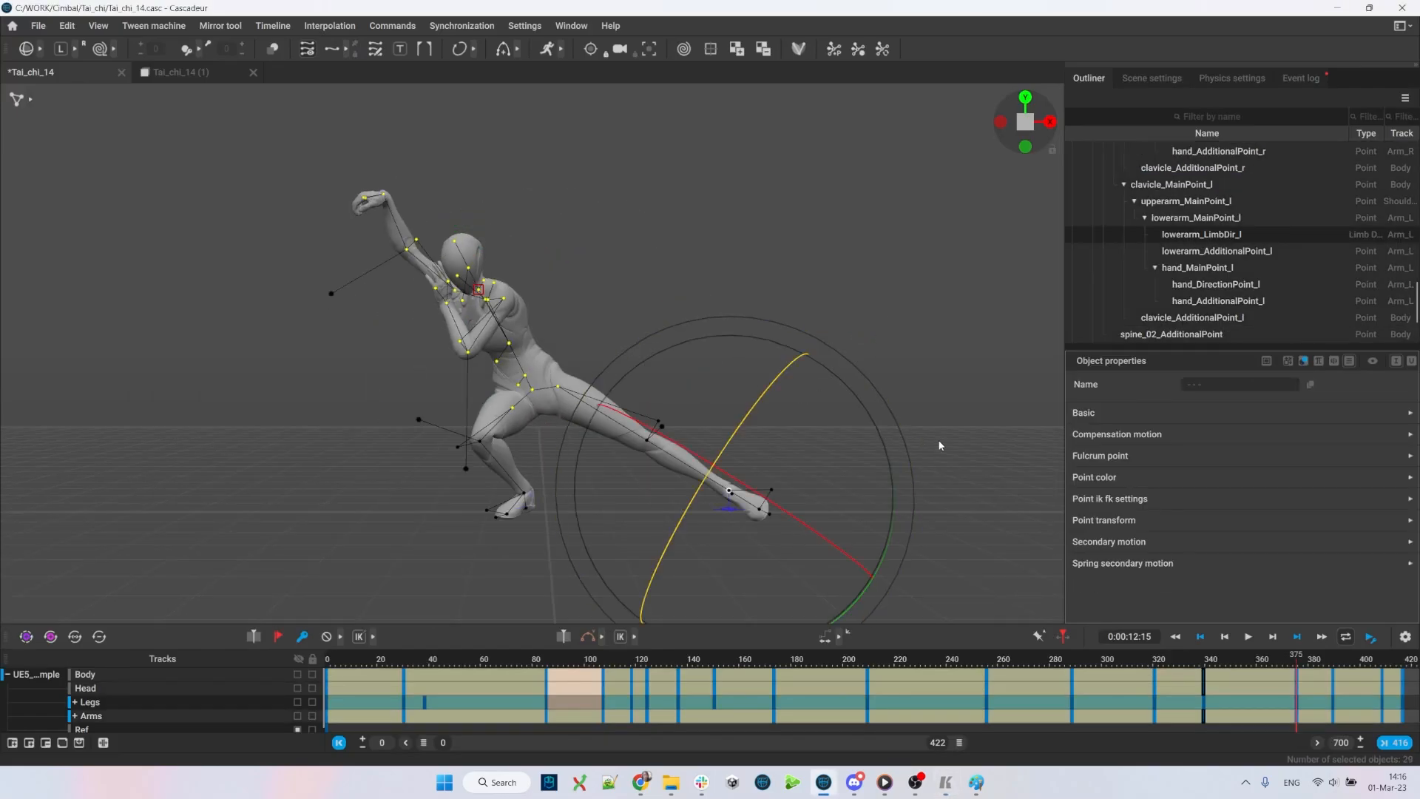
{"action": "left_click_drag", "start_coordinate": [907, 454], "coordinate": [907, 470]}
{"action": "key", "text": "alt+Tab"}
{"action": "key", "text": "alt+Tab"}
- Undo the last change and shift the pelvis with the upper body in the side view
{"action": "left_click_drag", "start_coordinate": [801, 434], "coordinate": [556, 516], "text": "alt"}
{"action": "left_click", "coordinate": [811, 443]}
{"action": "key", "text": "h"}
{"action": "key", "text": "ctrl+z"}
{"action": "key", "text": "w"}
{"action": "left_click", "coordinate": [533, 353]}
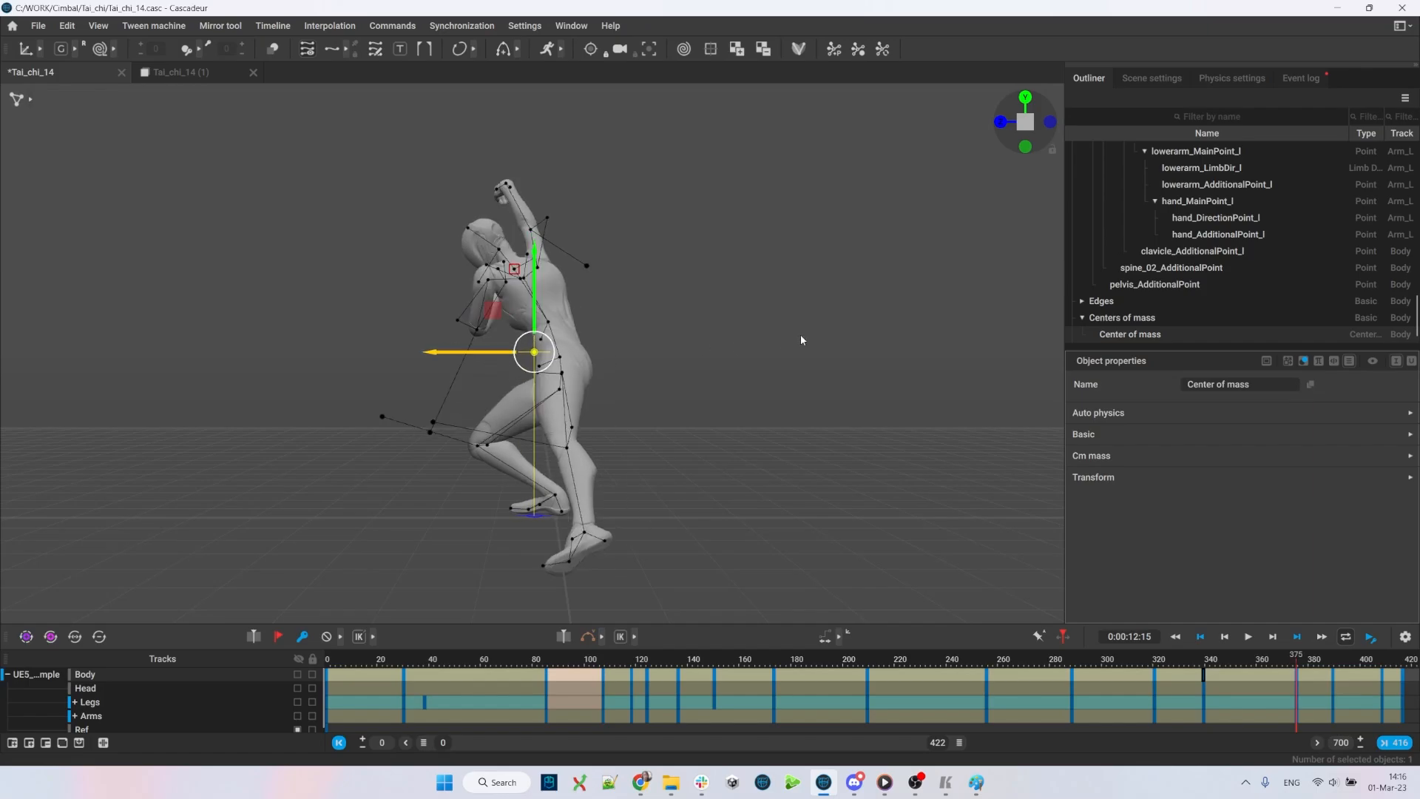
{"action": "left_click", "coordinate": [564, 363]}
{"action": "left_click_drag", "start_coordinate": [512, 374], "coordinate": [557, 466]}
{"action": "left_click_drag", "start_coordinate": [568, 379], "coordinate": [557, 483]}
{"action": "left_click_drag", "start_coordinate": [500, 379], "coordinate": [461, 377]}
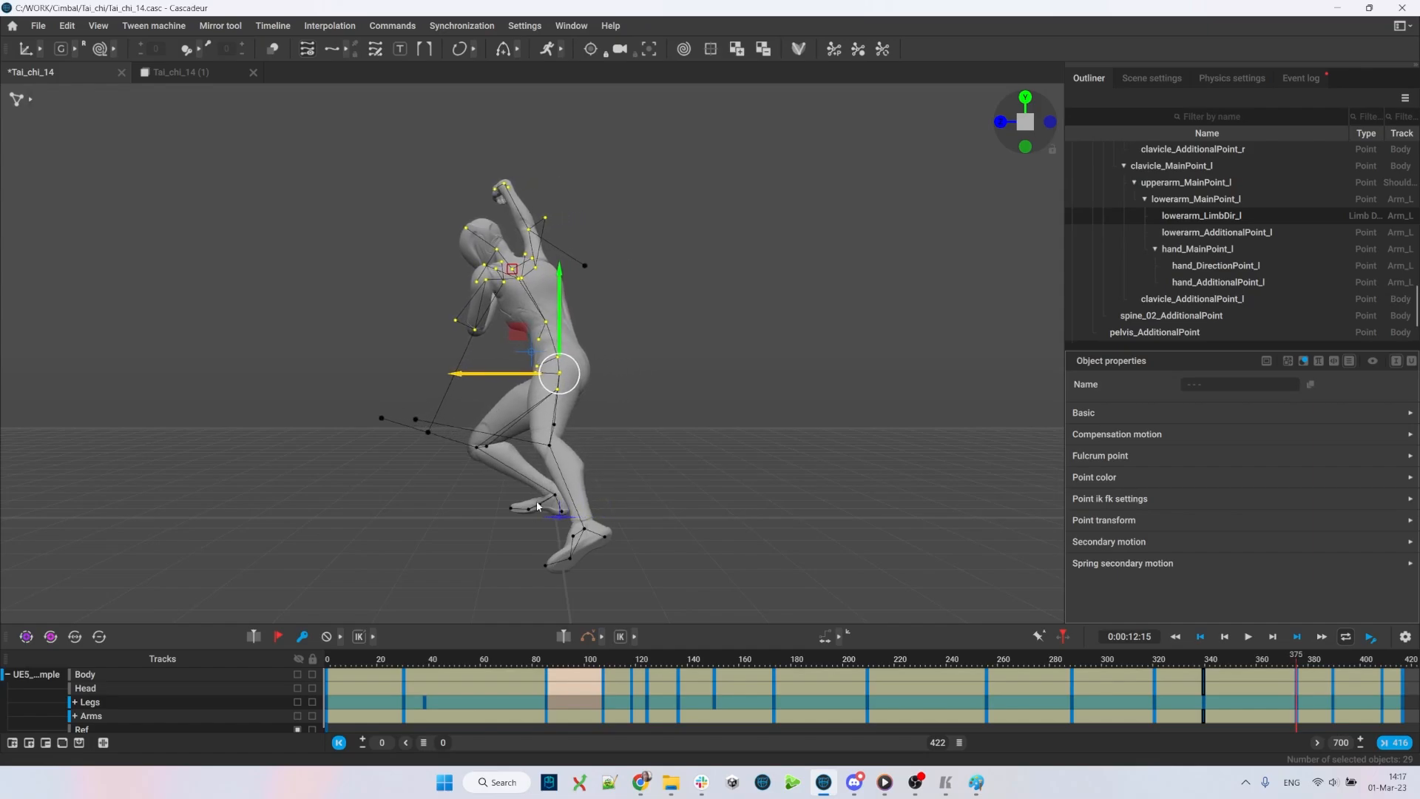
- Tilt the pelvis and the whole upper body forward in the side view
{"action": "left_click_drag", "start_coordinate": [538, 516], "coordinate": [548, 473], "text": "alt"}
{"action": "key", "text": "e"}
{"action": "left_click_drag", "start_coordinate": [790, 418], "coordinate": [788, 388]}
{"action": "key", "text": "q"}
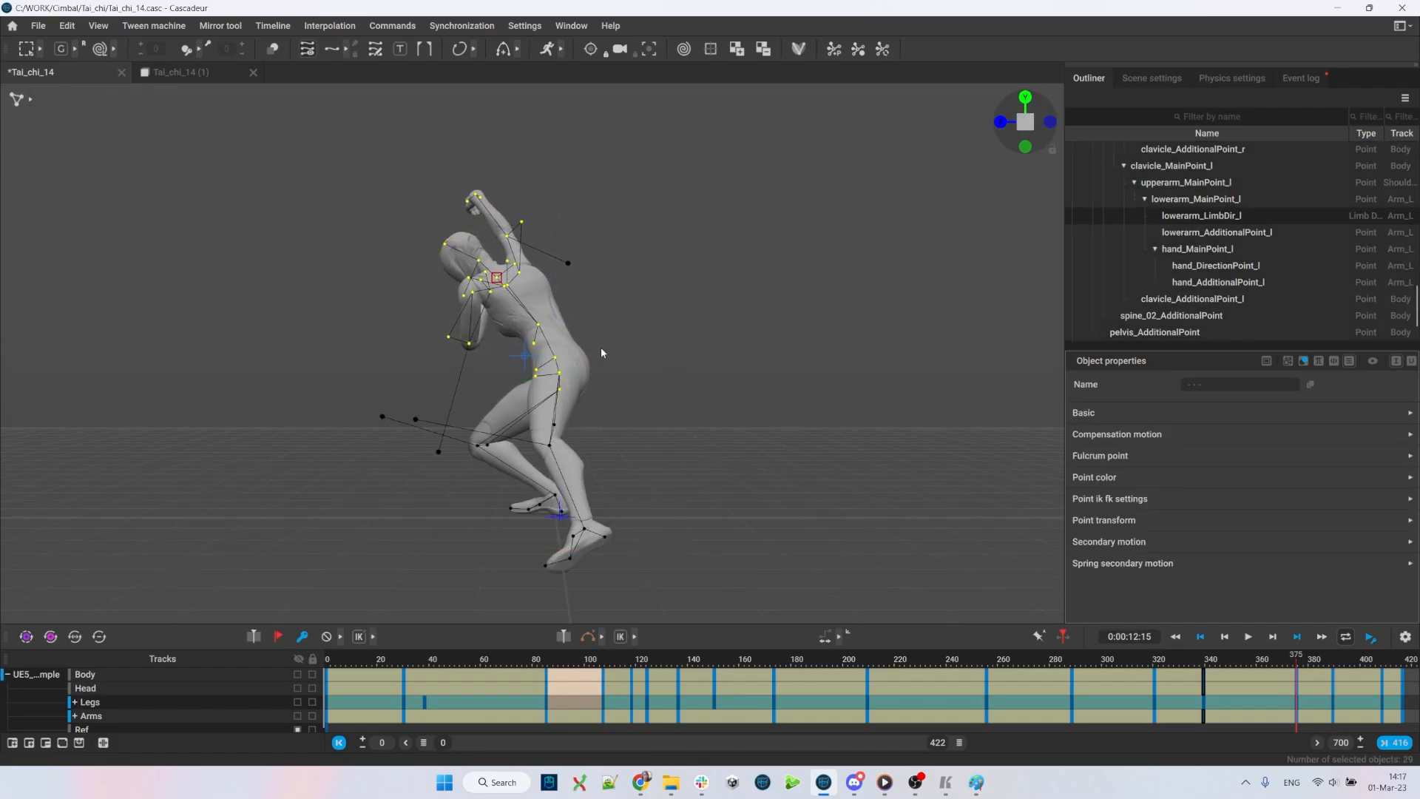
- Rotate the chest, head and arms back upright from the spine in the side view
{"action": "double_click", "coordinate": [538, 325]}
{"action": "key", "text": "e"}
{"action": "middle_click_drag", "start_coordinate": [809, 351], "coordinate": [821, 404]}
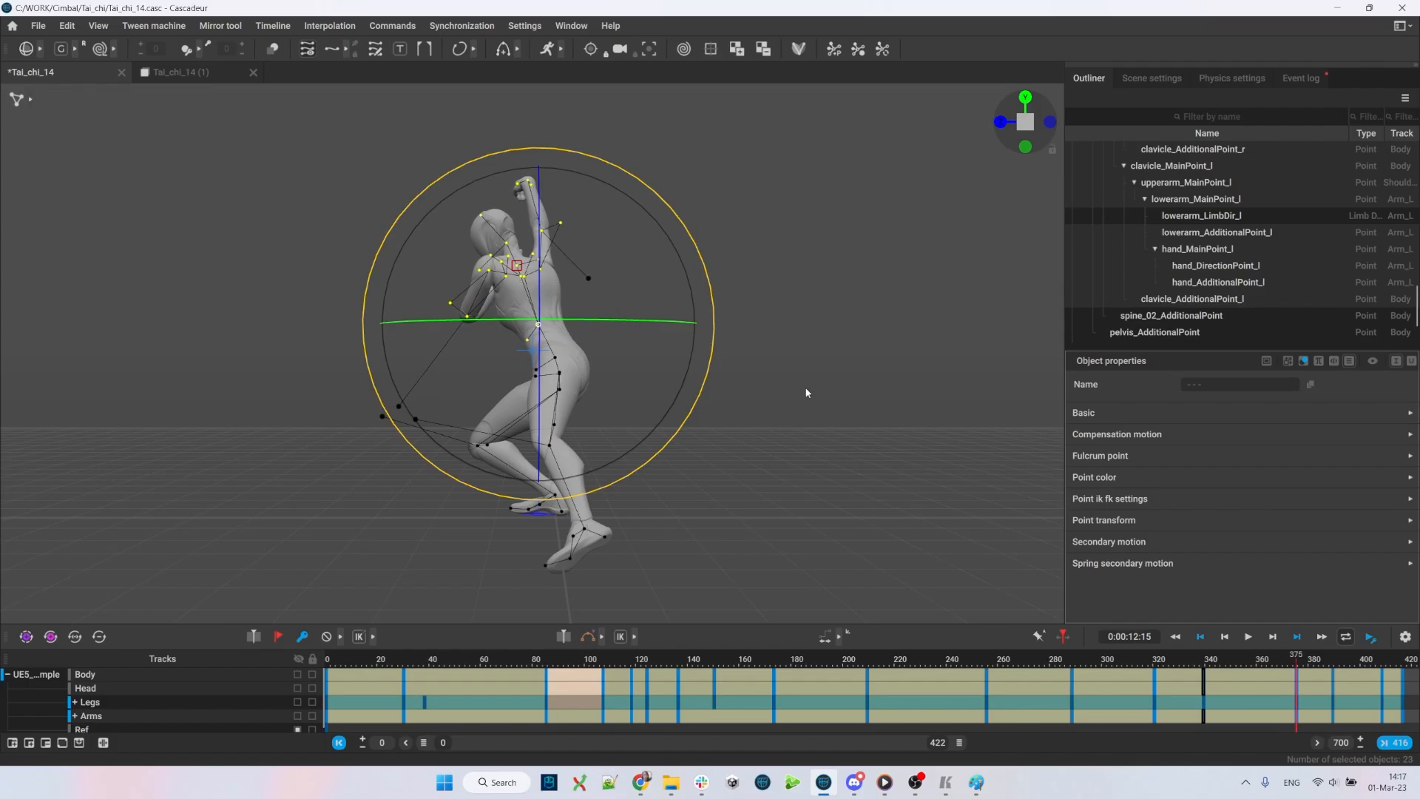
{"action": "key", "text": "q"}
{"action": "left_click", "coordinate": [808, 393]}
{"action": "left_click_drag", "start_coordinate": [575, 419], "coordinate": [725, 404], "text": "alt"}
- Straighten the upper body from the spine in the front view and compare it with the reference video
{"action": "left_click", "coordinate": [494, 343]}
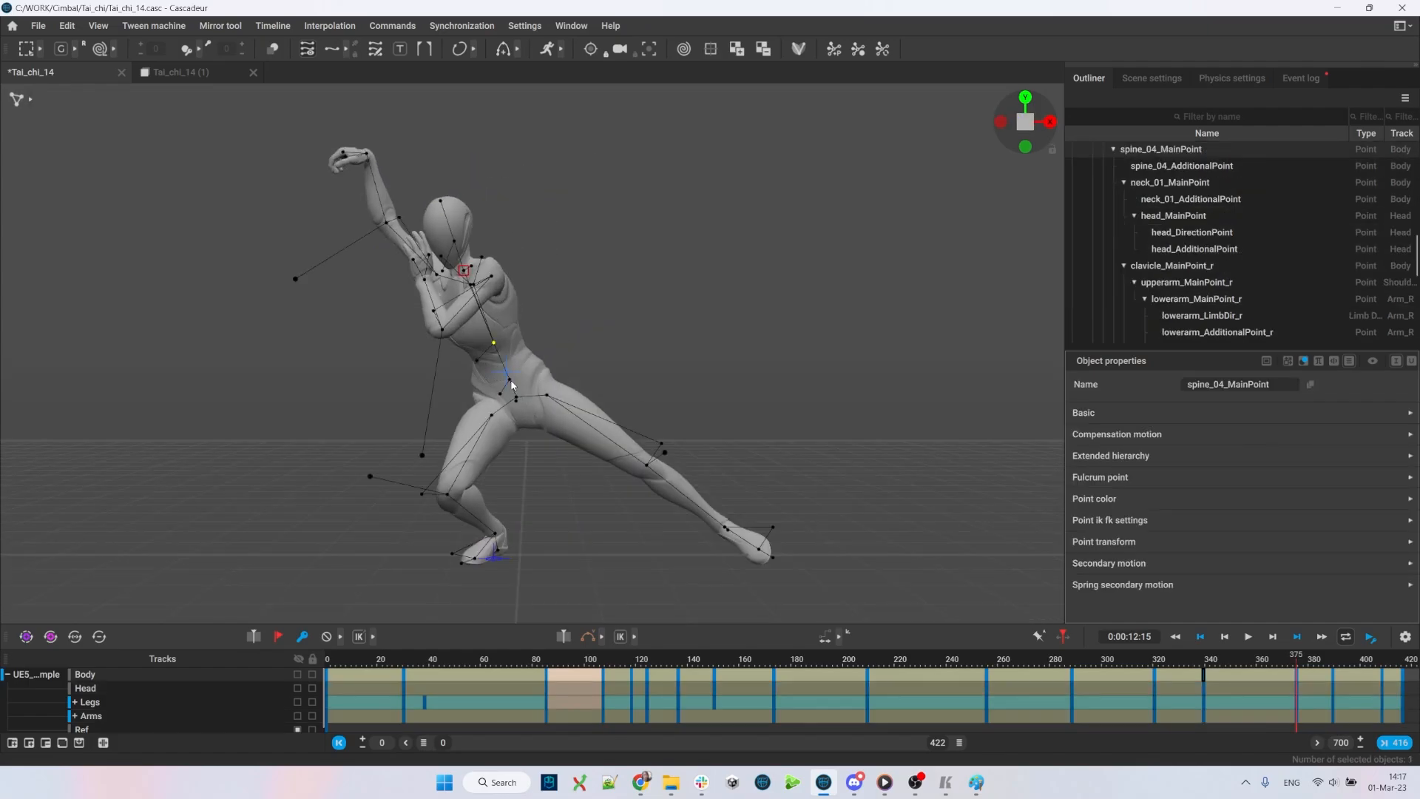
{"action": "double_click", "coordinate": [512, 385]}
{"action": "key", "text": "e"}
{"action": "middle_click_drag", "start_coordinate": [743, 375], "coordinate": [762, 395]}
{"action": "key", "text": "q"}
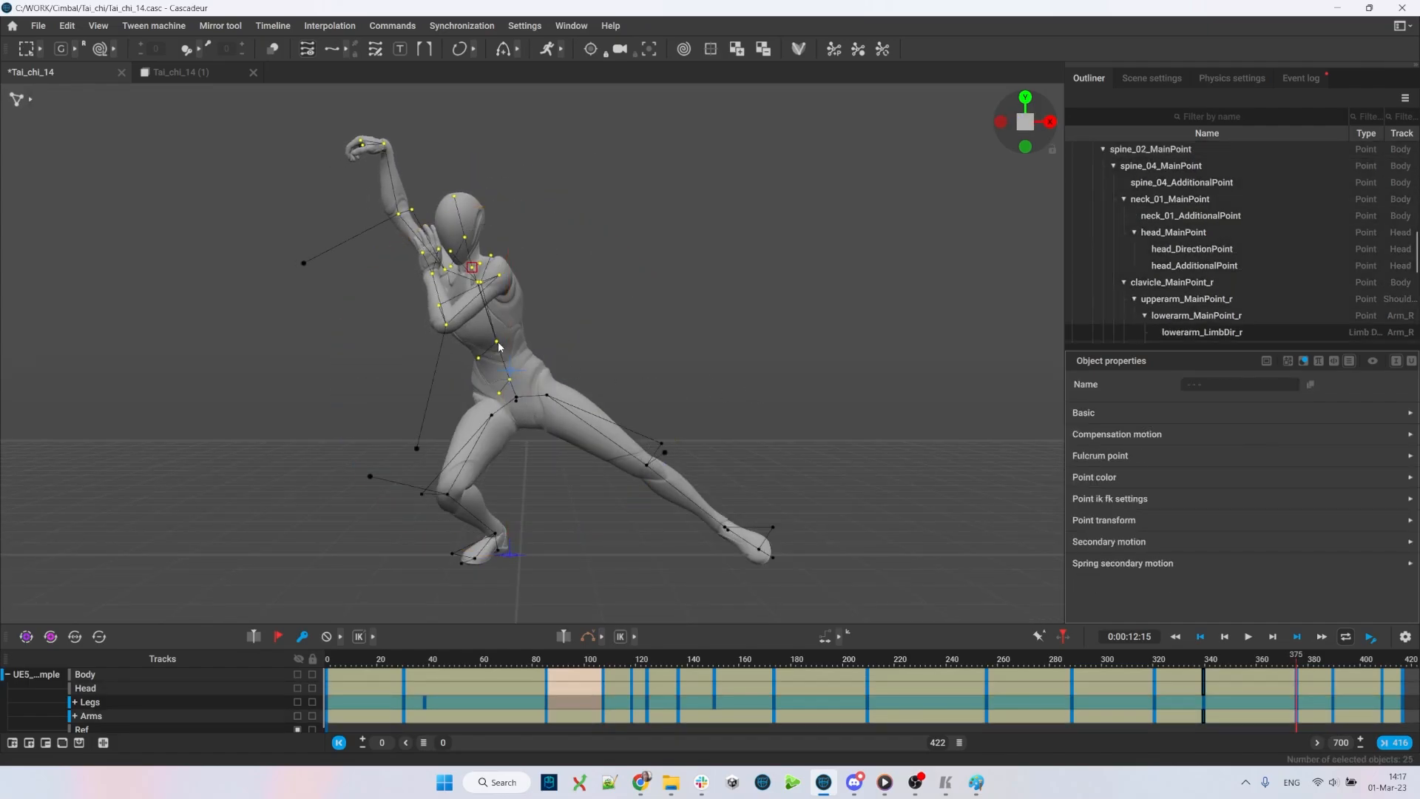
{"action": "key", "text": "e"}
{"action": "left_click", "coordinate": [562, 305]}
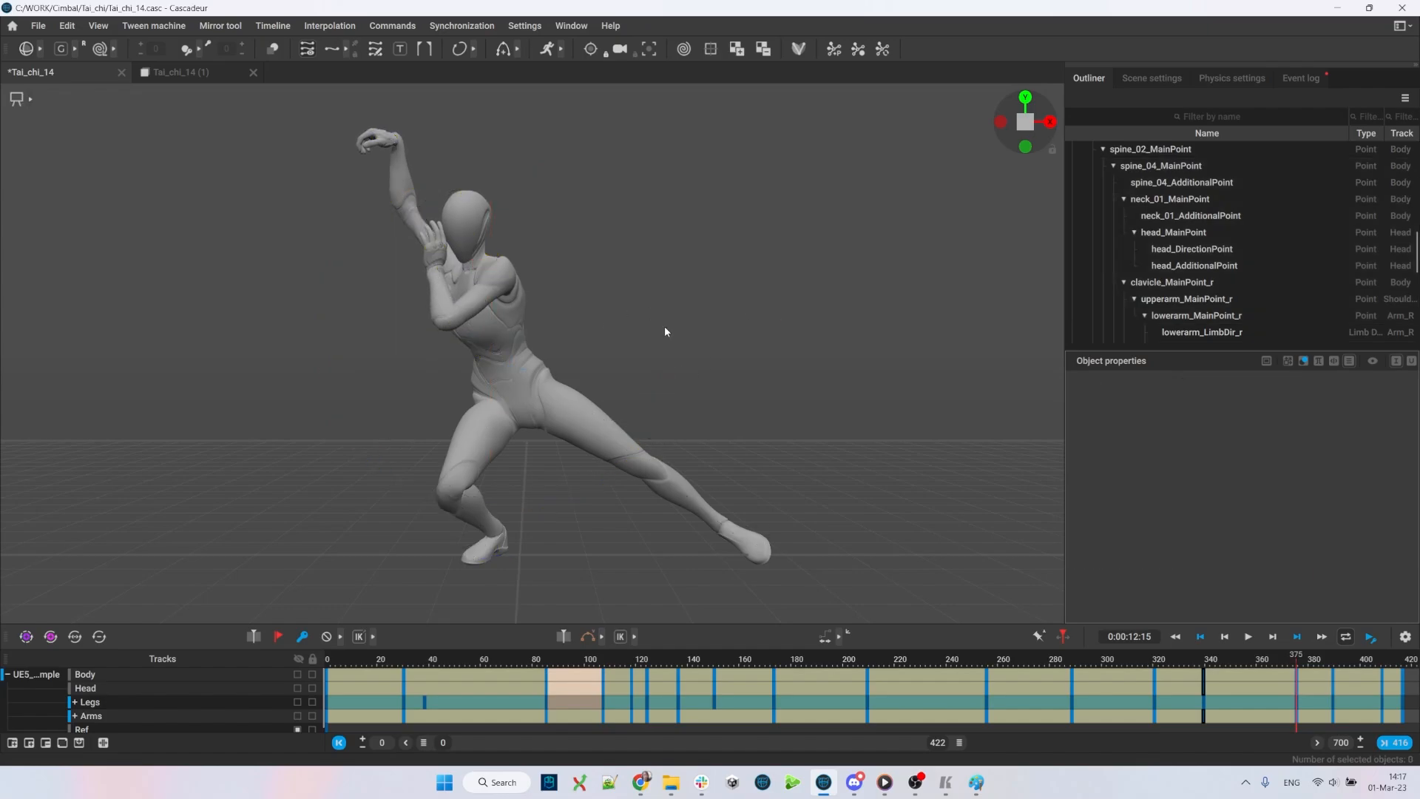
{"action": "key", "text": "alt+Tab"}
{"action": "key", "text": "alt+Tab"}
- Lower the raised right arm by rotating its clavicle and upper arm
{"action": "key", "text": "q"}
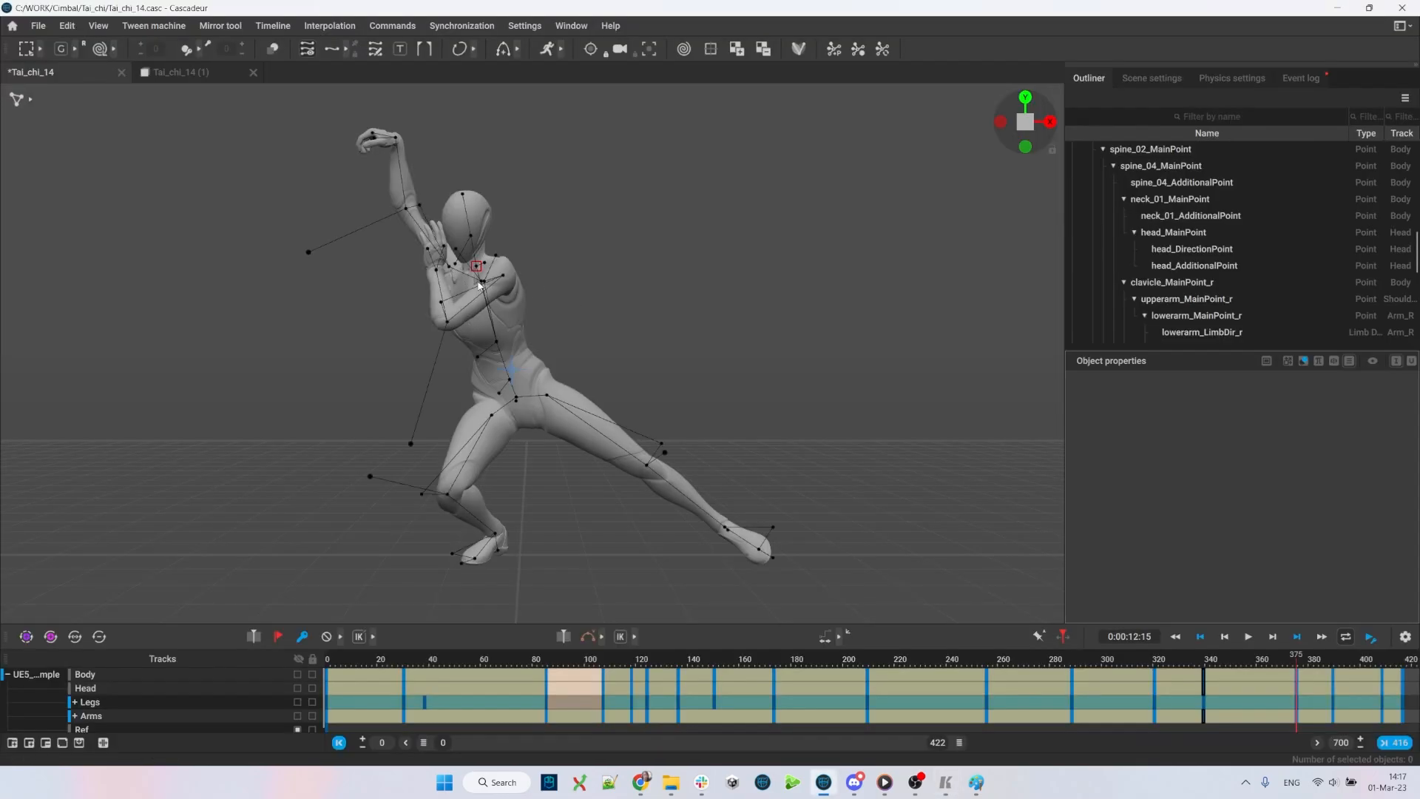
{"action": "double_click", "coordinate": [480, 285]}
{"action": "key", "text": "e"}
{"action": "middle_click_drag", "start_coordinate": [728, 325], "coordinate": [653, 400]}
{"action": "key", "text": "q"}
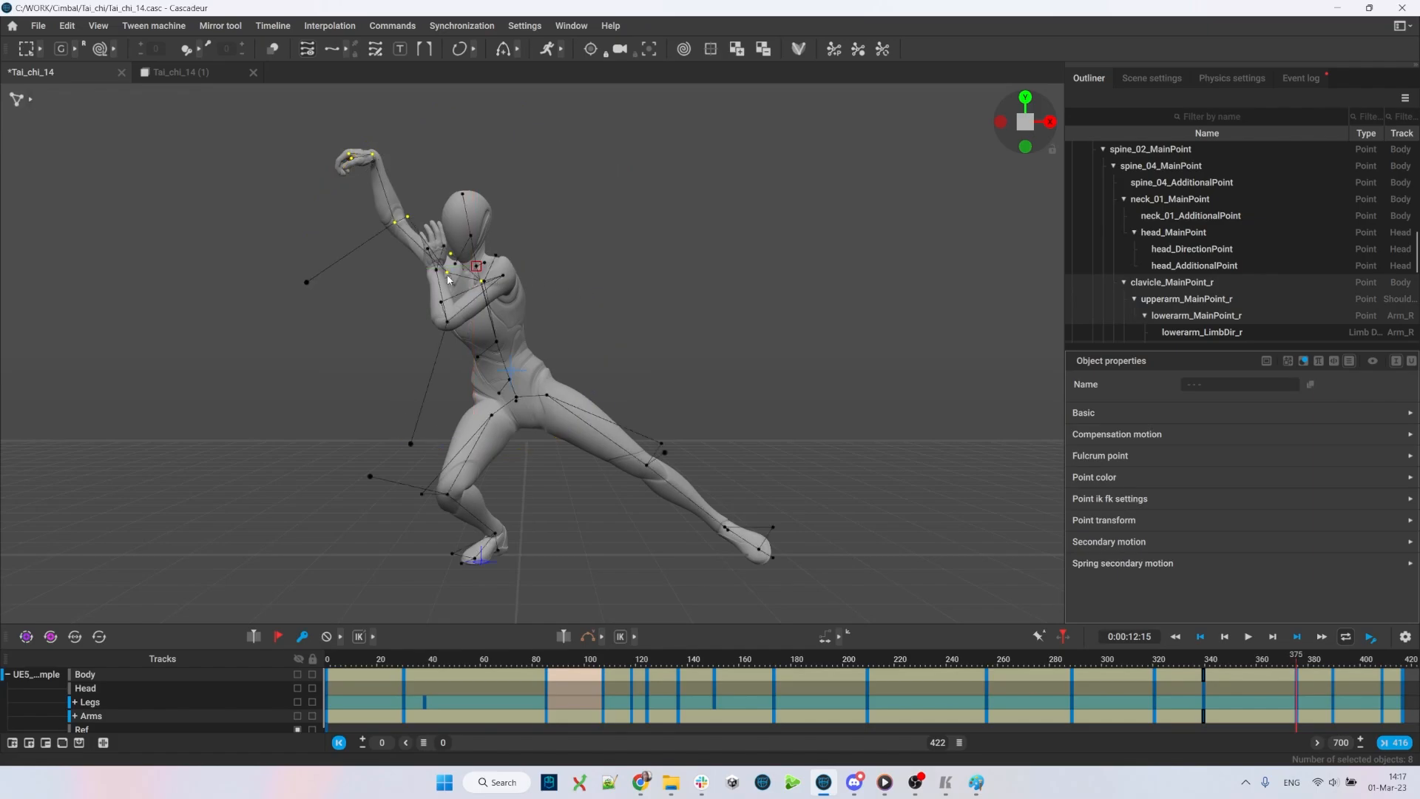
{"action": "key", "text": "e"}
{"action": "middle_click_drag", "start_coordinate": [449, 280], "coordinate": [712, 292]}
{"action": "key", "text": "q"}
- Adjust the position and rotation of the left hand in front of the shoulder, checking the reference video
{"action": "left_click", "coordinate": [437, 300]}
{"action": "key", "text": "w"}
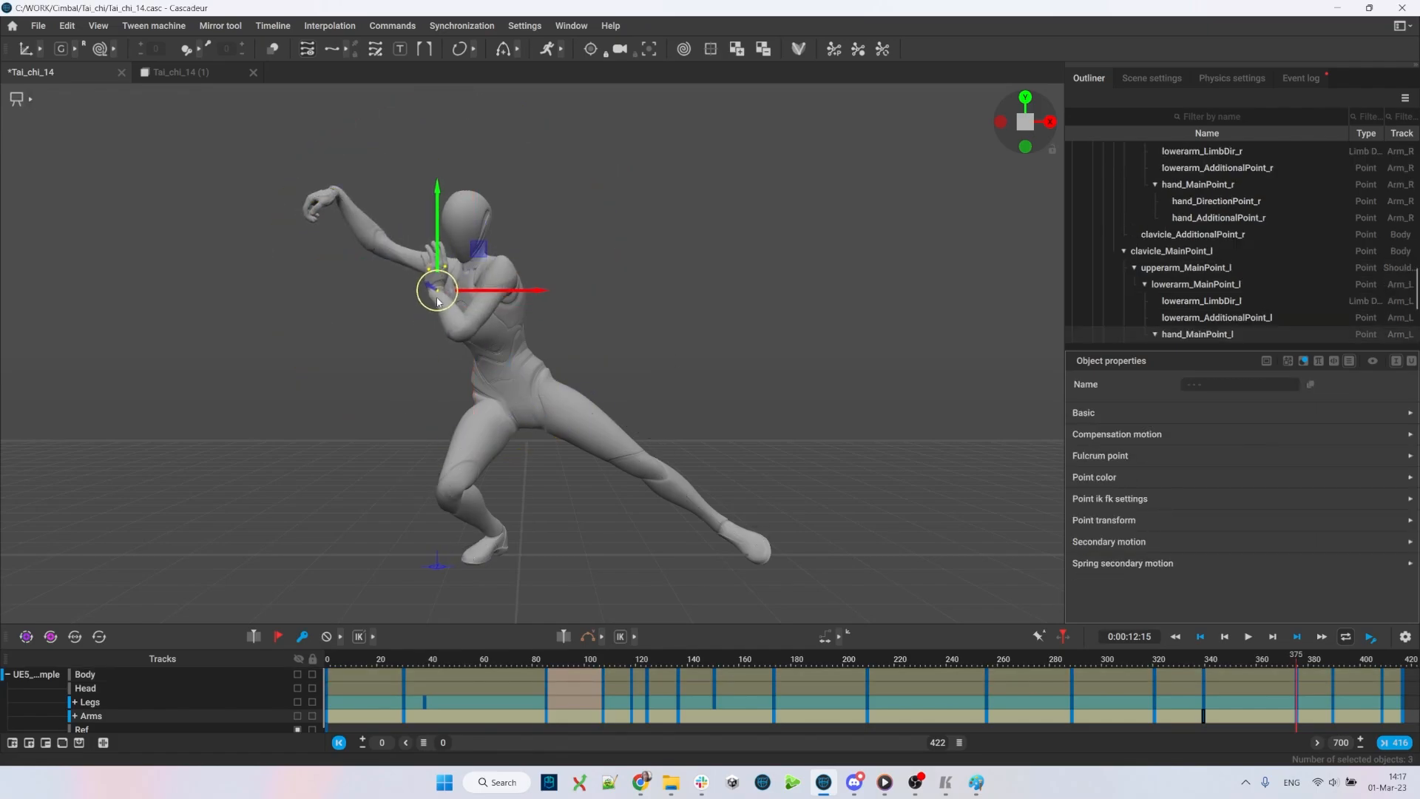
{"action": "key", "text": "e"}
{"action": "key", "text": "q"}
{"action": "key", "text": "alt+Tab"}
{"action": "key", "text": "alt+Tab"}
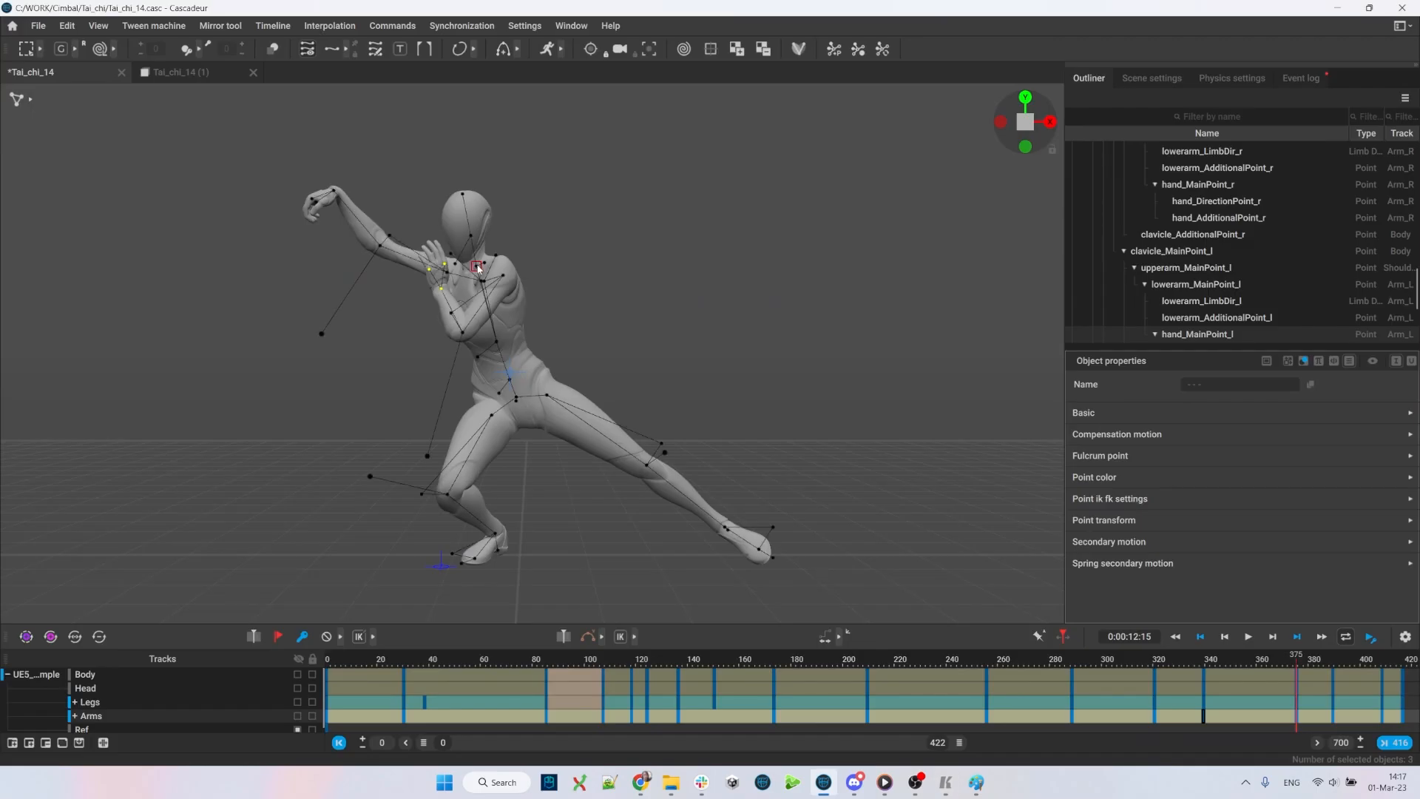
- Shift the head slightly toward the raised arm and rotate it to match the reference video
{"action": "left_click", "coordinate": [477, 267]}
{"action": "double_click", "coordinate": [471, 235]}
{"action": "key", "text": "7"}
{"action": "key", "text": "w"}
{"action": "left_click_drag", "start_coordinate": [506, 428], "coordinate": [500, 438]}
{"action": "key", "text": "1"}
{"action": "key", "text": "e"}
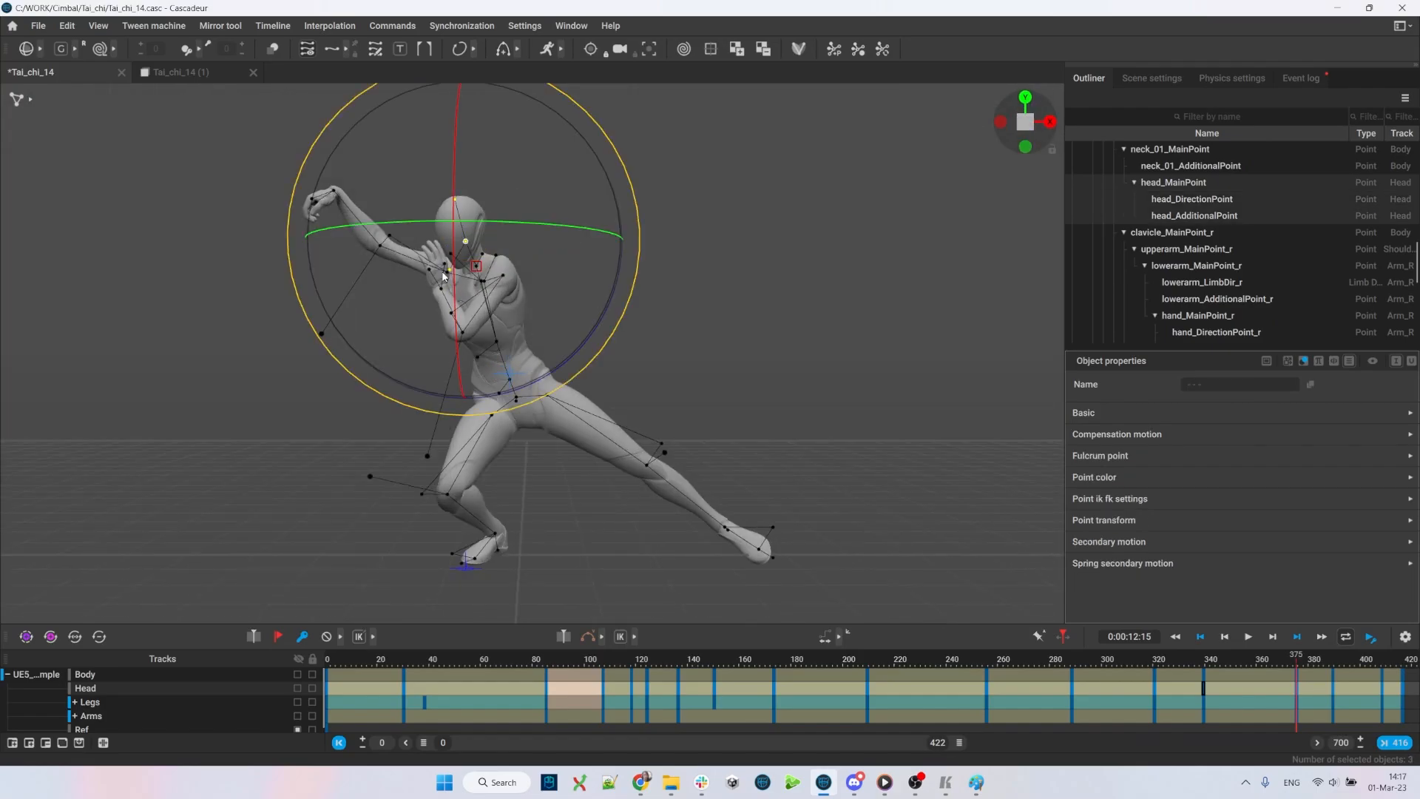
{"action": "key", "text": "alt+Tab"}
{"action": "key", "text": "alt+Tab"}
{"action": "left_click_drag", "start_coordinate": [444, 277], "coordinate": [435, 271]}
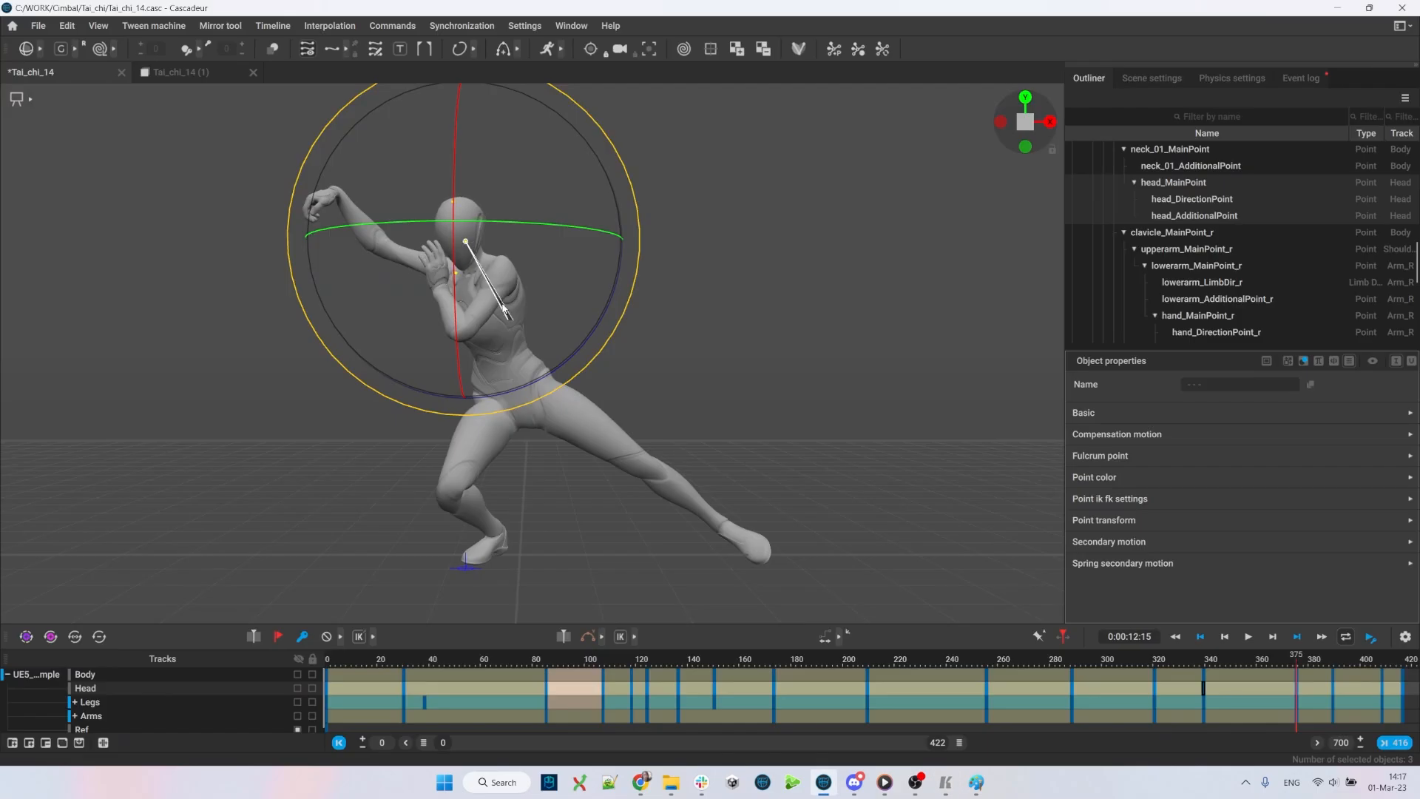
{"action": "left_click_drag", "start_coordinate": [505, 309], "coordinate": [507, 312]}
- Rotate the extended left foot at the ankle and compare it with the reference video
{"action": "left_click", "coordinate": [832, 318]}
{"action": "middle_click_drag", "start_coordinate": [831, 318], "coordinate": [766, 256], "text": "alt"}
{"action": "scroll", "coordinate": [767, 256], "scroll_direction": "down", "scroll_amount": 1}
{"action": "double_click", "coordinate": [656, 464]}
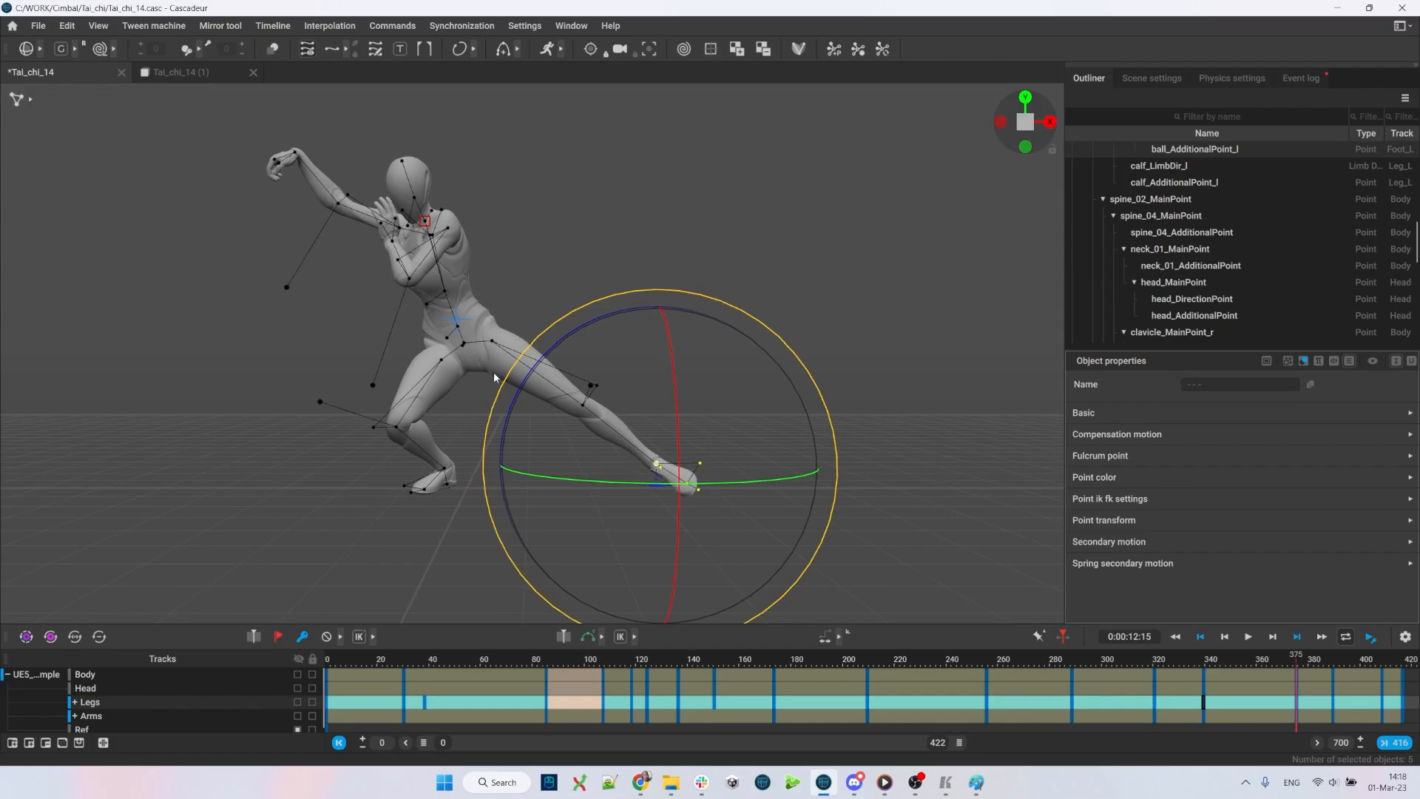
{"action": "key", "text": "w"}
{"action": "key", "text": "e"}
{"action": "left_click_drag", "start_coordinate": [686, 544], "coordinate": [675, 527]}
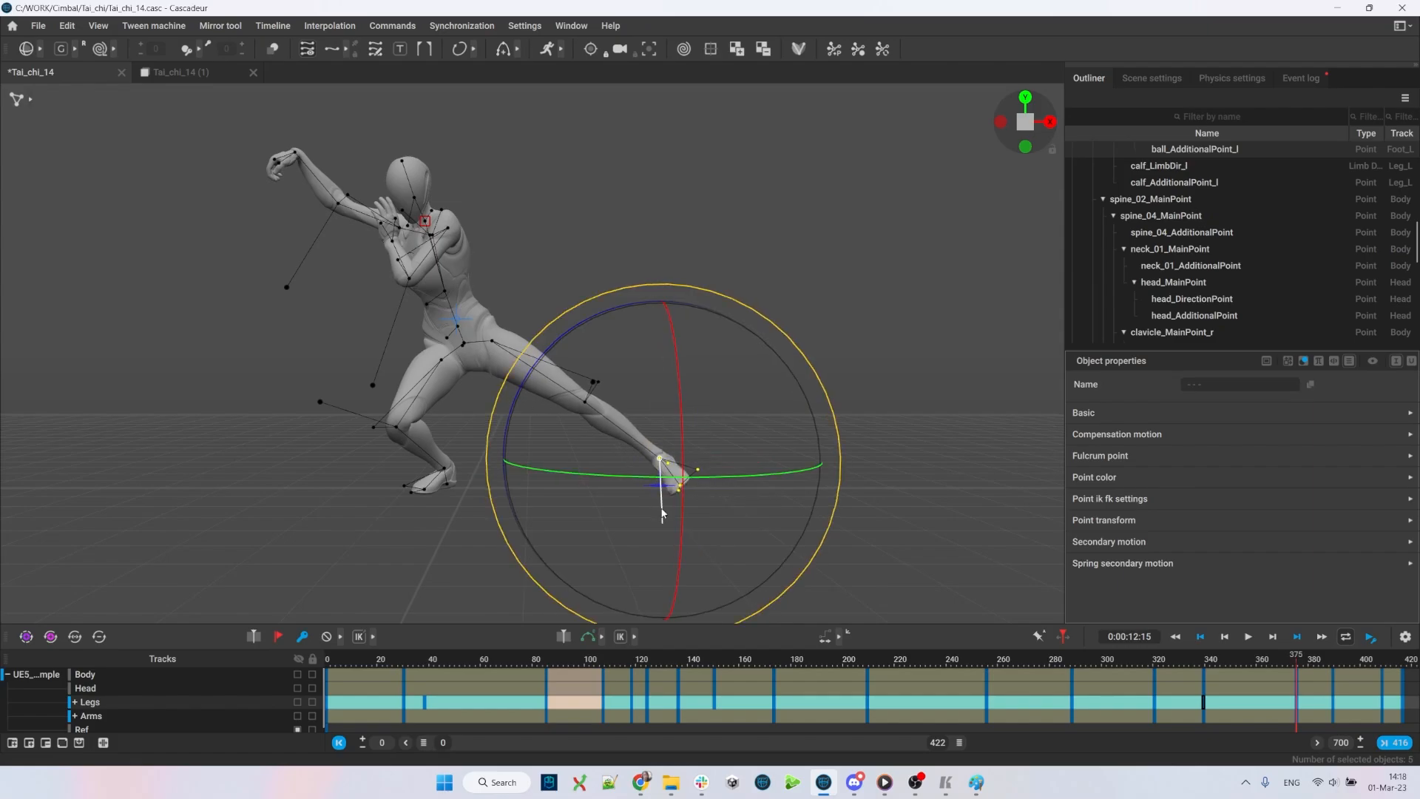
{"action": "key", "text": "alt+Tab"}
{"action": "key", "text": "alt+Tab"}
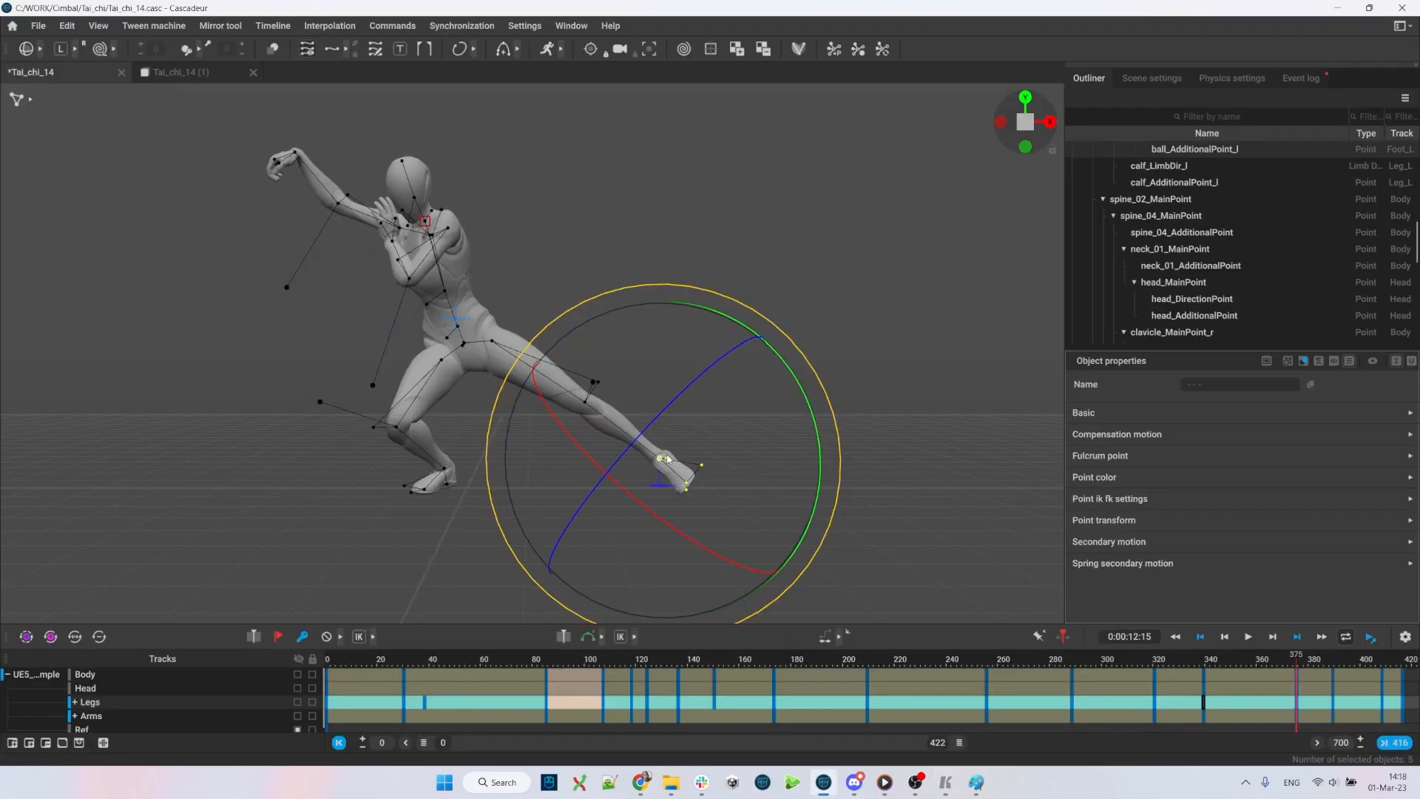
- Move the left knee's direction point inward to reorient the extended leg
{"action": "key", "text": "v"}
{"action": "left_click_drag", "start_coordinate": [644, 430], "coordinate": [559, 424]}
{"action": "key", "text": "q"}
{"action": "left_click", "coordinate": [592, 383]}
{"action": "key", "text": "v"}
{"action": "left_click", "coordinate": [601, 403]}
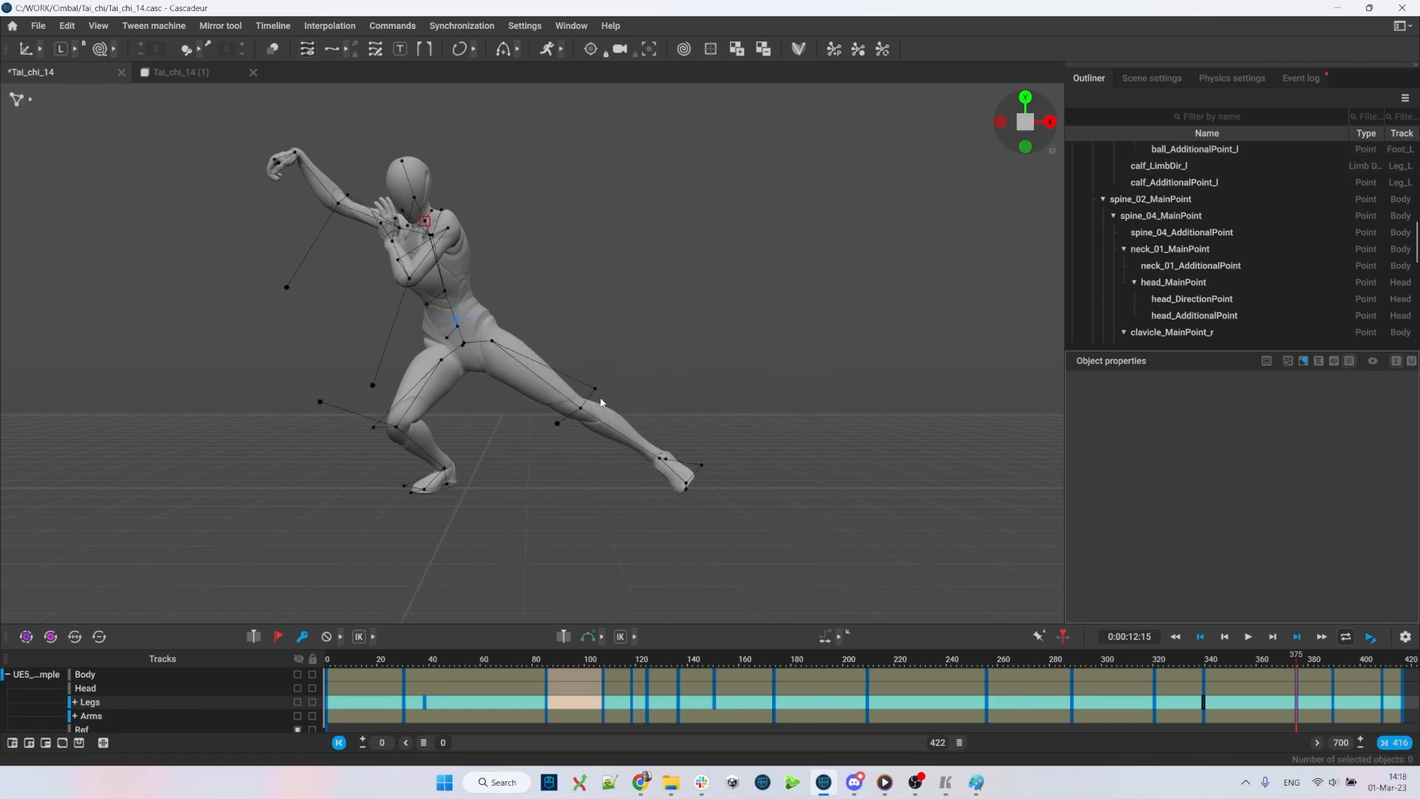
- Check the left knee's direction point and compare the extended leg with the reference video
{"action": "left_click", "coordinate": [556, 424]}
{"action": "key", "text": "v"}
{"action": "key", "text": "alt+Tab"}
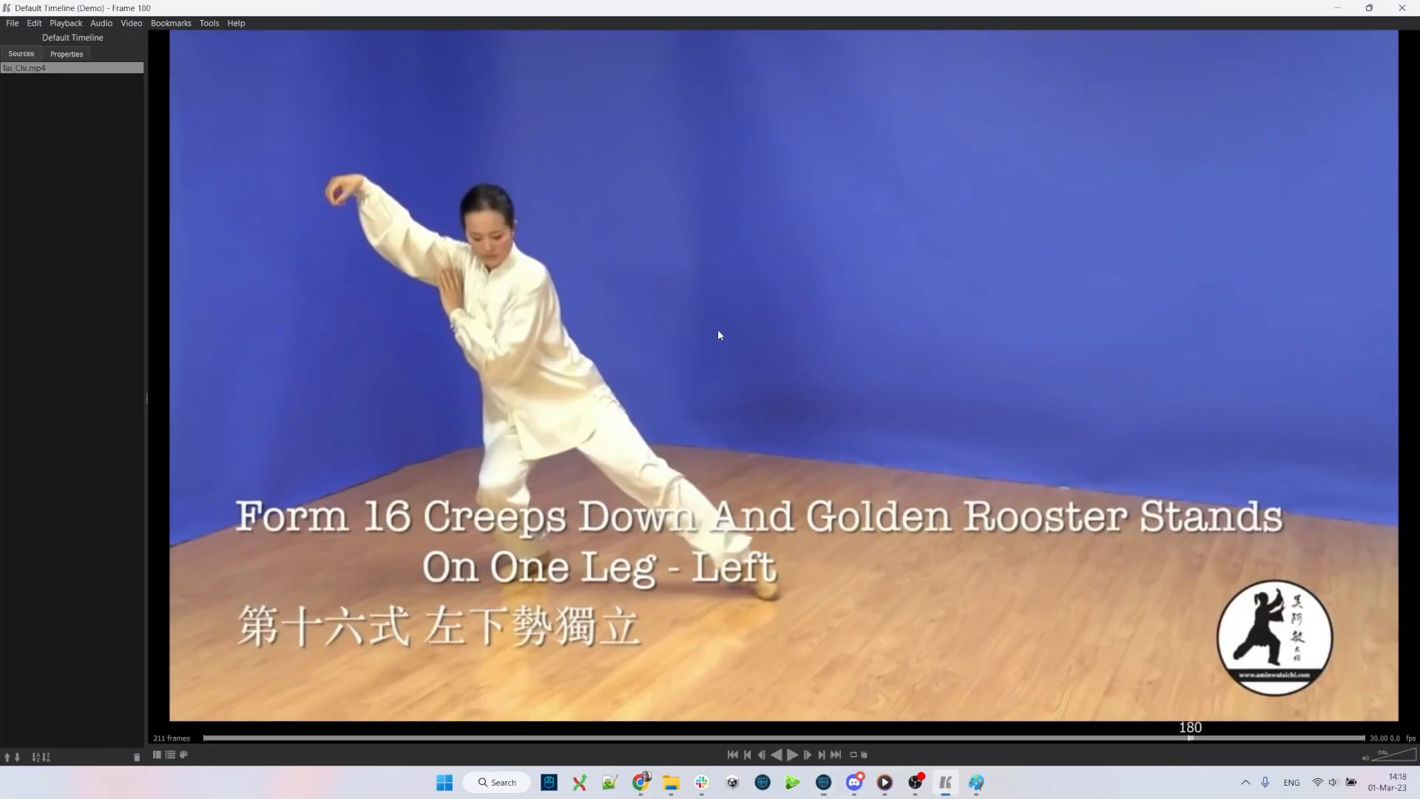
{"action": "key", "text": "alt+Tab"}
{"action": "left_click", "coordinate": [723, 321]}
- Shift the pelvis slightly toward the extended left leg in the lunge at frame 375
{"action": "double_click", "coordinate": [463, 344]}
{"action": "left_click_drag", "start_coordinate": [463, 345], "coordinate": [541, 299]}
{"action": "left_click", "coordinate": [828, 318]}
{"action": "key", "text": "v"}
{"action": "scroll", "coordinate": [632, 295], "scroll_direction": "down", "scroll_amount": 5}
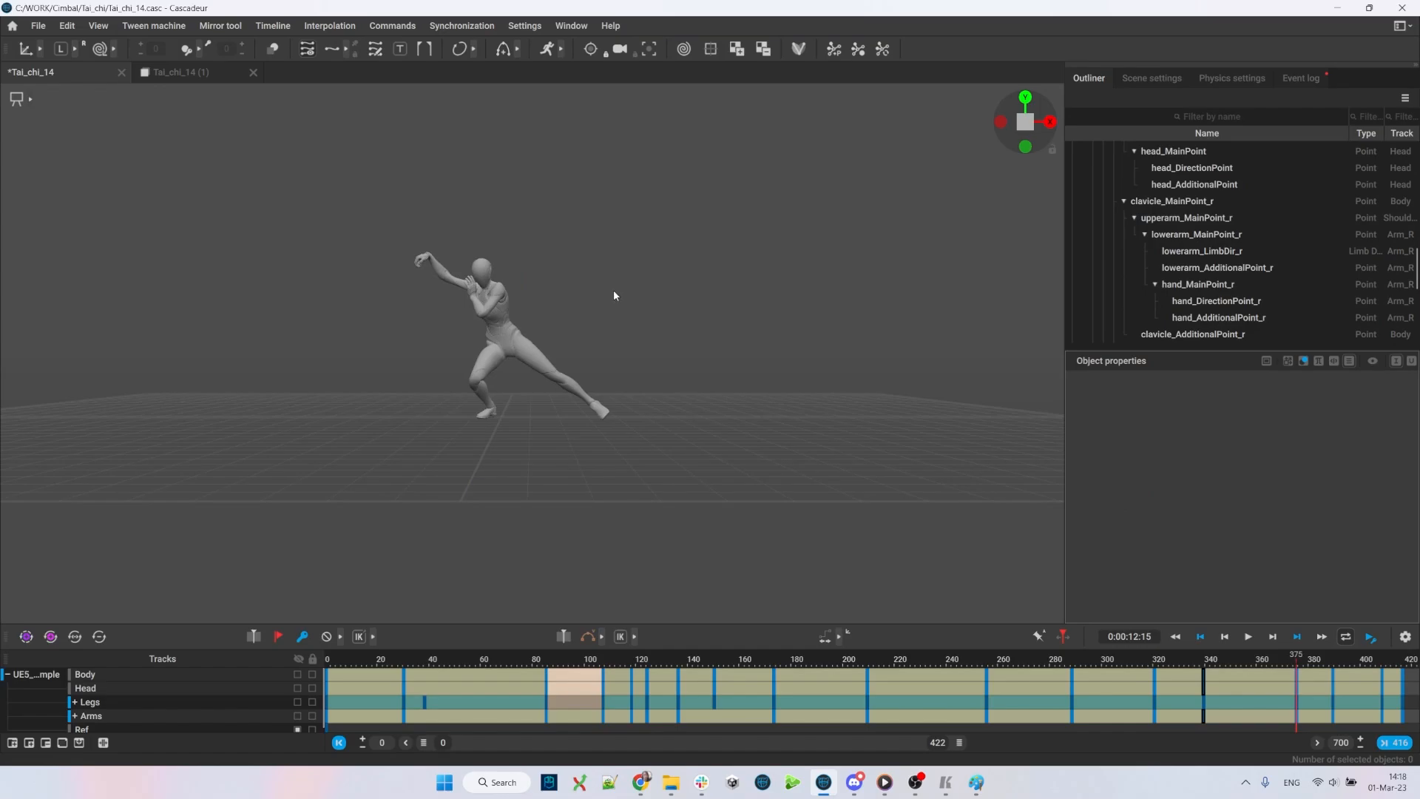
- Switch to Paint and sketch the line of action, torso, pelvis and bent leg over the frame 211 reference with a dark red brush
{"action": "key", "text": "alt+Tab"}
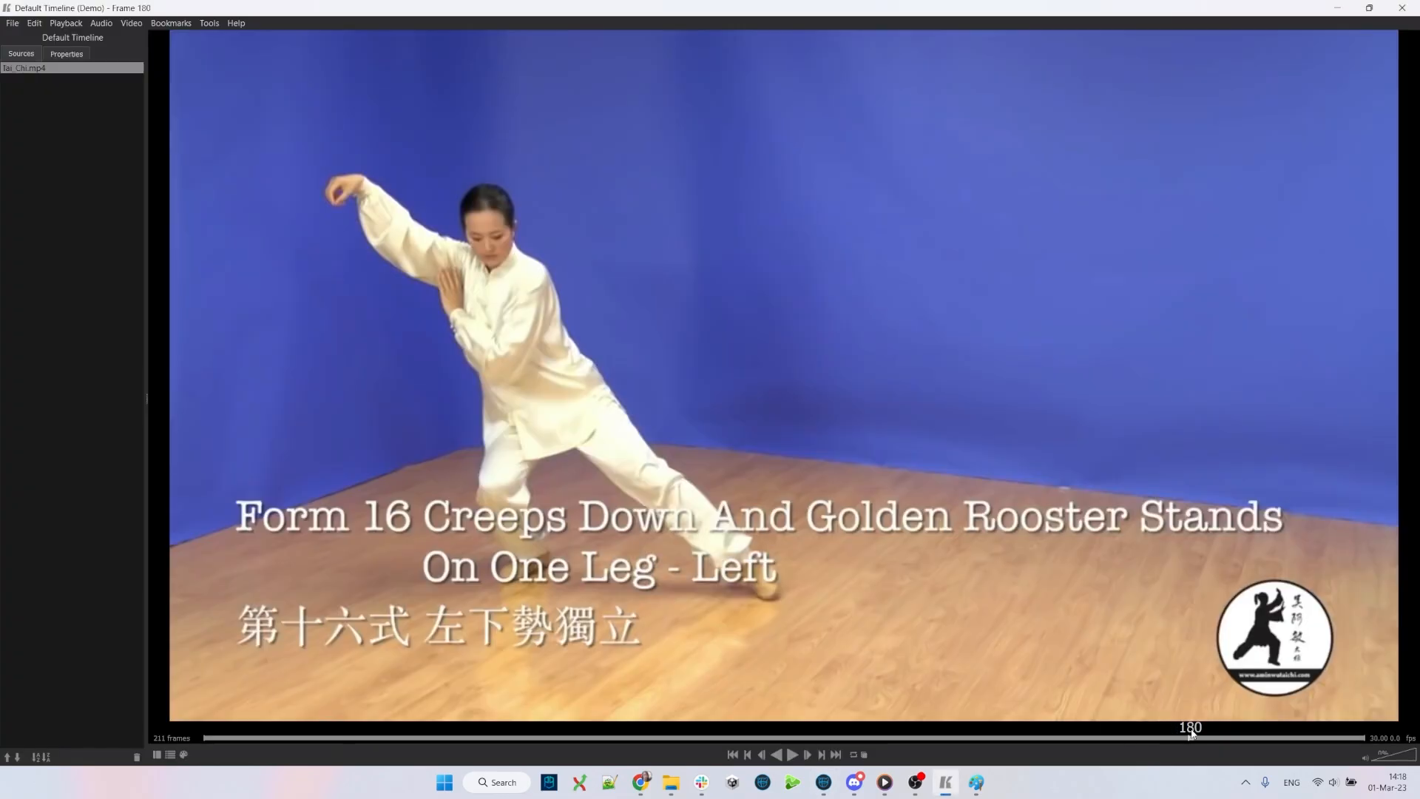
{"action": "key", "text": "alt+Tab"}
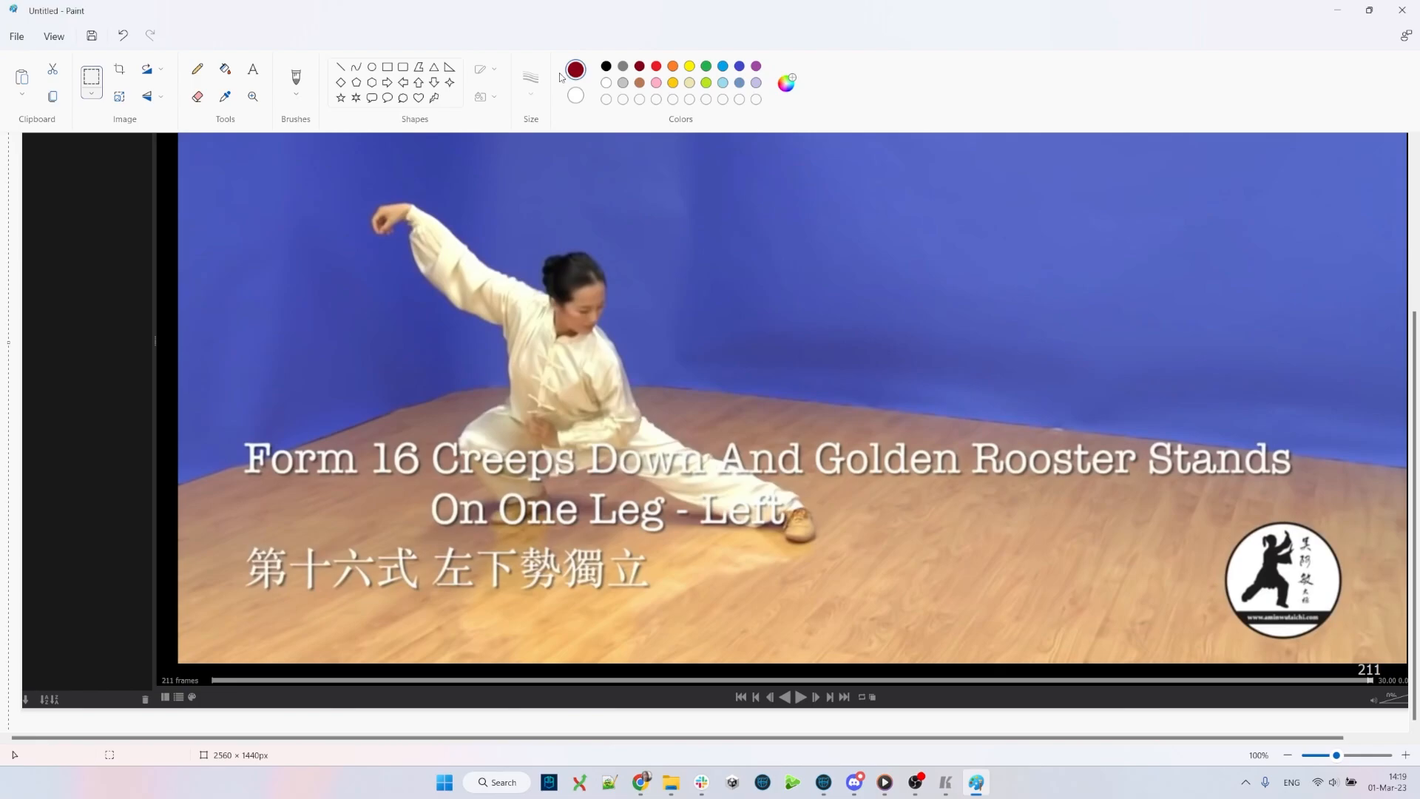
{"action": "left_click", "coordinate": [294, 76]}
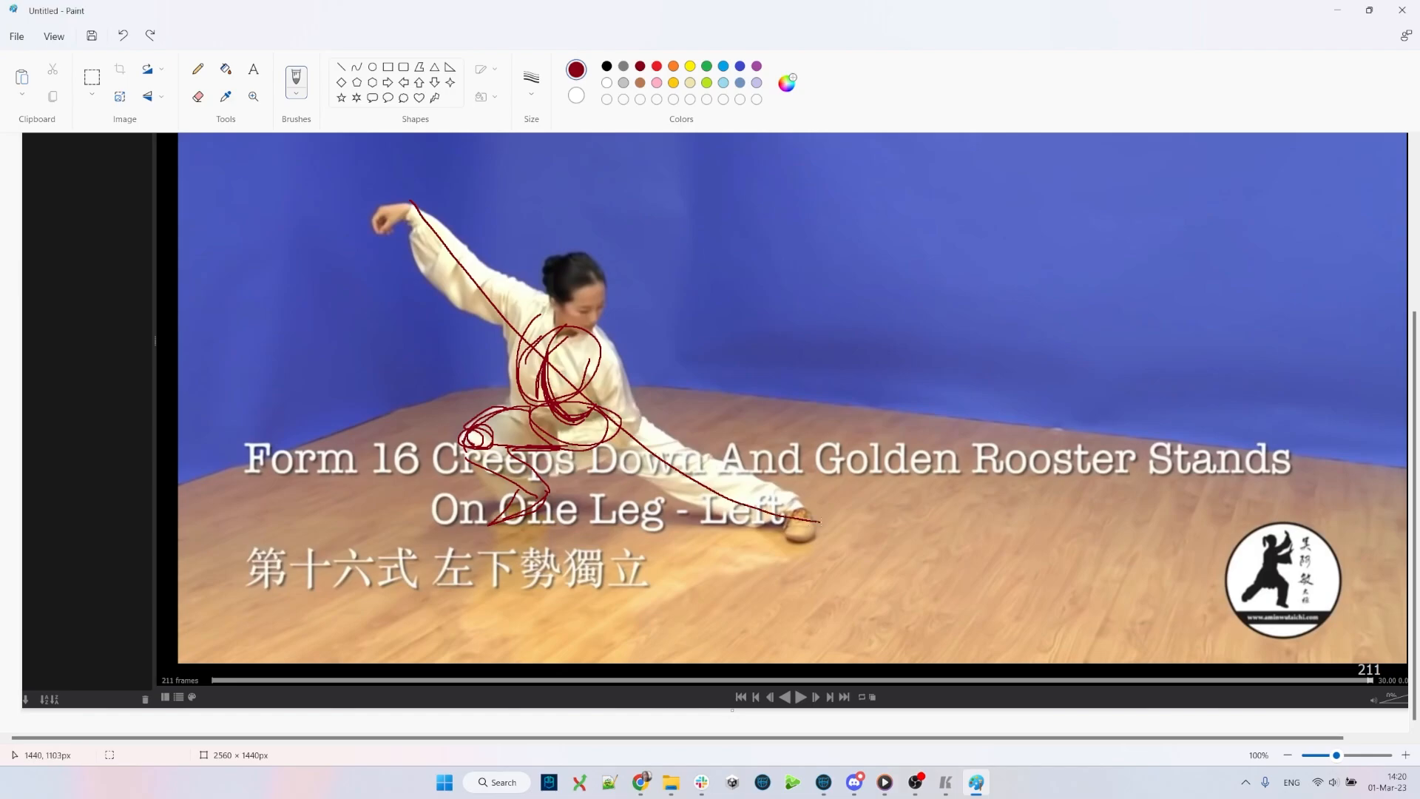
- Switch back to Cascadeur and adjust the hips of the crouched pose at frame 416, checking the annotated reference
{"action": "key", "text": "alt+Tab"}
{"action": "mouse_move", "coordinate": [483, 435]}
{"action": "left_mouse_down"}
{"action": "mouse_move", "coordinate": [495, 420]}
{"action": "mouse_move", "coordinate": [432, 404]}
{"action": "mouse_move", "coordinate": [489, 455]}
{"action": "mouse_move", "coordinate": [470, 429]}
{"action": "mouse_move", "coordinate": [476, 446]}
{"action": "left_mouse_up"}
{"action": "key", "text": "e"}
{"action": "key", "text": "alt+Tab"}
{"action": "key", "text": "alt+Tab"}
{"action": "key", "text": "w"}
{"action": "left_click", "coordinate": [647, 454]}
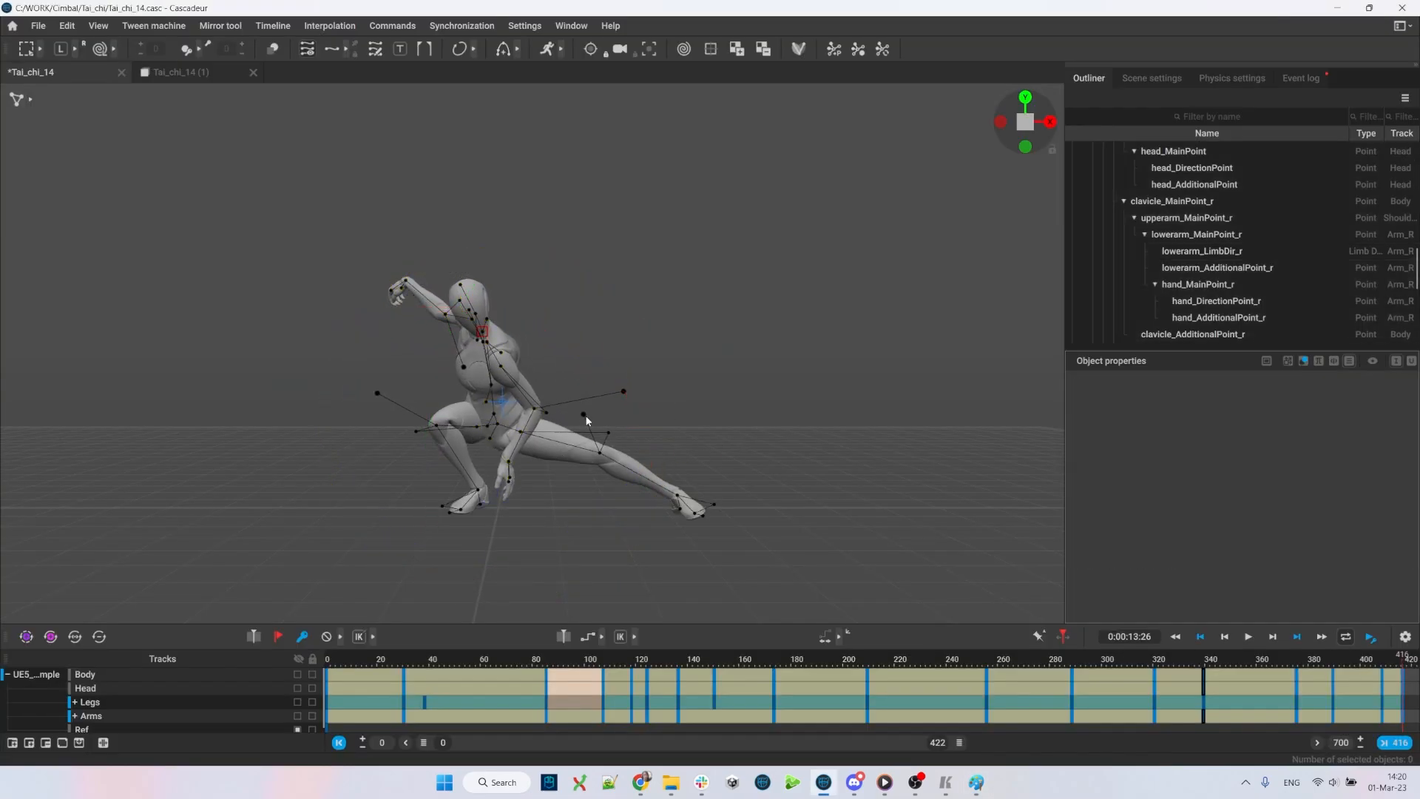
- Move the left knee's direction point inward and down, and nudge the extended left foot to match the reference
{"action": "left_click", "coordinate": [584, 415]}
{"action": "mouse_move", "coordinate": [584, 415]}
{"action": "left_mouse_down"}
{"action": "mouse_move", "coordinate": [538, 476]}
{"action": "mouse_move", "coordinate": [545, 466]}
{"action": "left_mouse_up"}
{"action": "key", "text": "alt+Tab"}
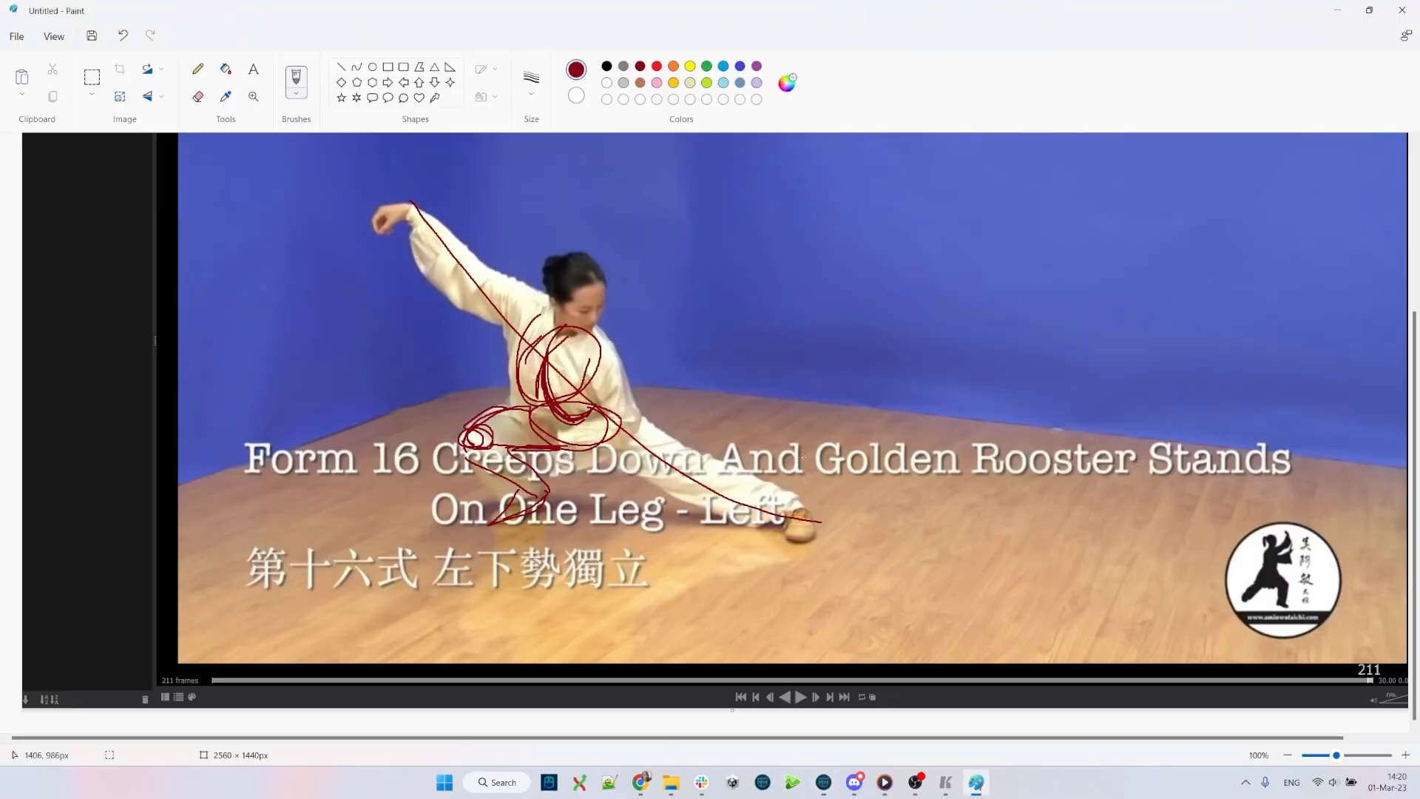
{"action": "key", "text": "alt+Tab"}
{"action": "left_click_drag", "start_coordinate": [666, 480], "coordinate": [665, 478]}
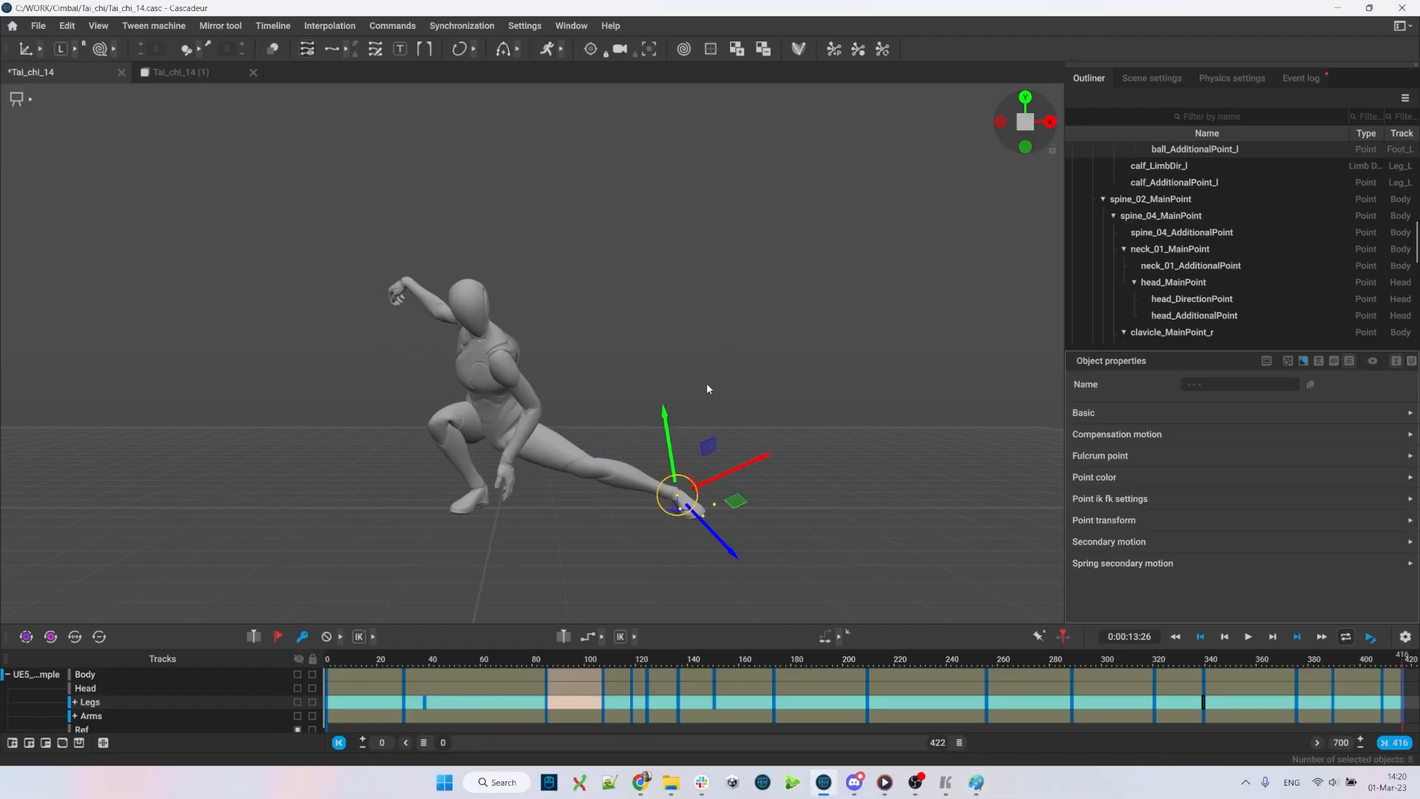
{"action": "left_click", "coordinate": [707, 384]}
- Fine-tune the left knee's direction point and compare the extended leg with the reference image
{"action": "left_click", "coordinate": [549, 467]}
{"action": "key", "text": "alt+Tab"}
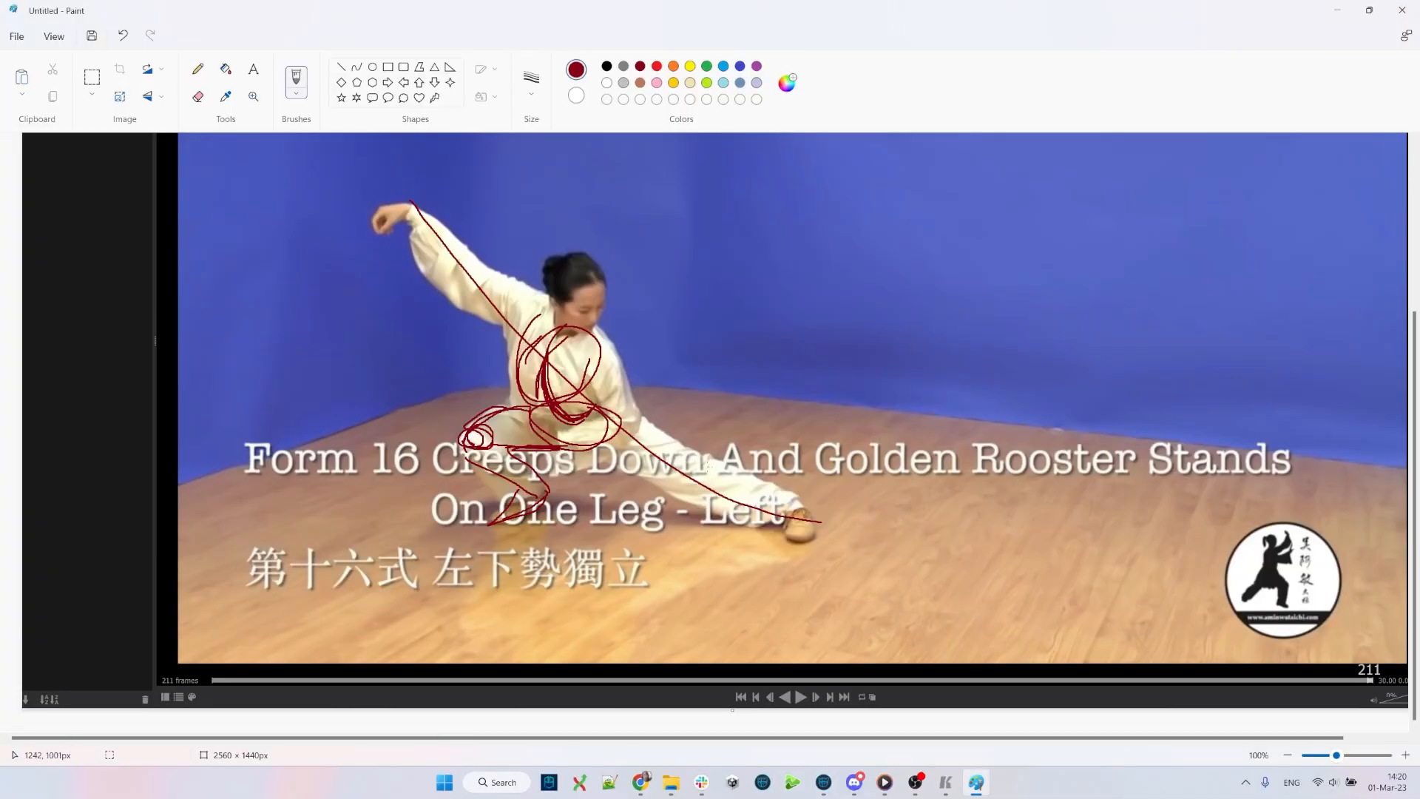
{"action": "key", "text": "alt+Tab"}
{"action": "left_click_drag", "start_coordinate": [548, 467], "coordinate": [550, 472]}
{"action": "left_click", "coordinate": [700, 384]}
{"action": "key", "text": "alt+Tab"}
{"action": "key", "text": "alt+Tab"}
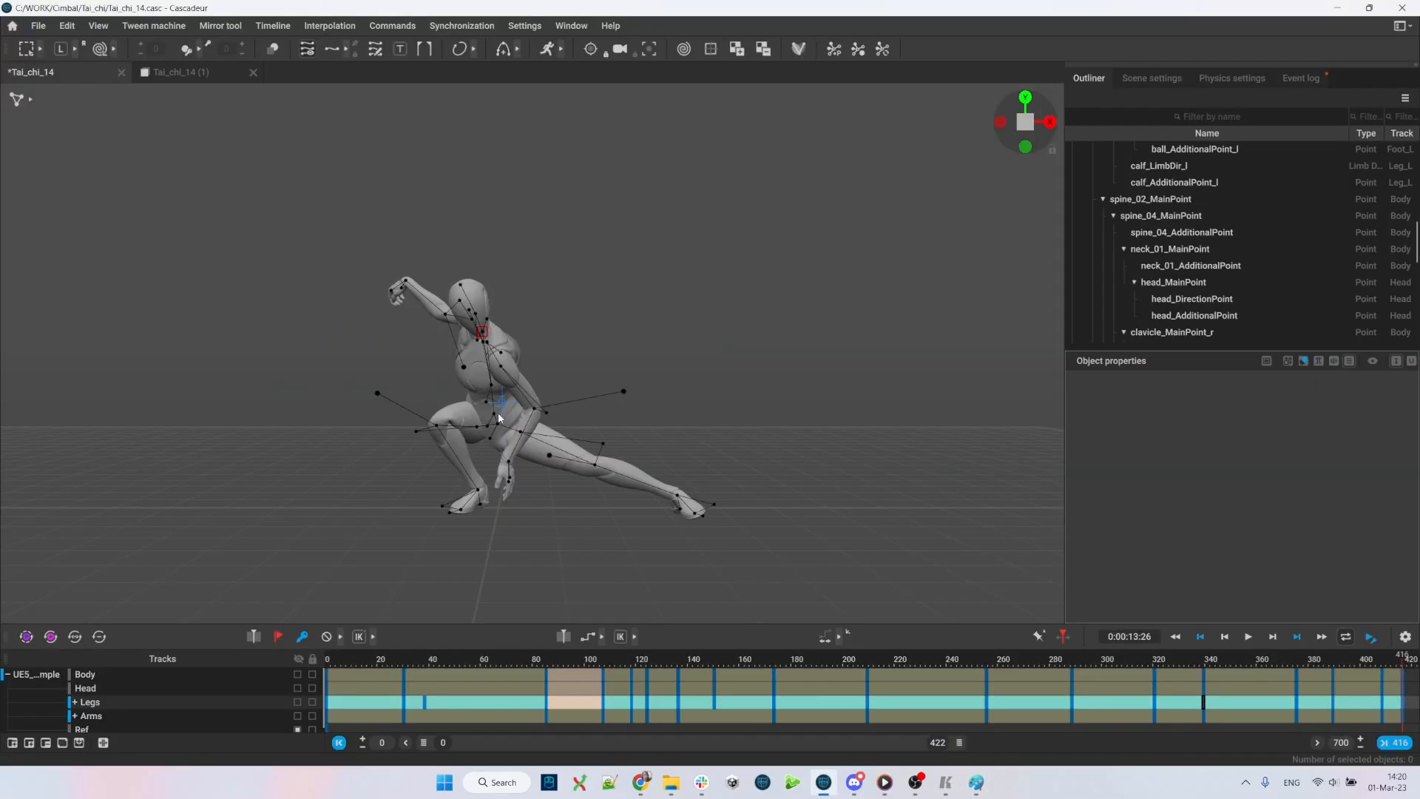
- Rotate the upper body from the spine to match the torso in the annotated reference
{"action": "double_click", "coordinate": [494, 415]}
{"action": "mouse_move", "coordinate": [494, 415]}
{"action": "left_mouse_down"}
{"action": "mouse_move", "coordinate": [419, 411]}
{"action": "mouse_move", "coordinate": [477, 303]}
{"action": "mouse_move", "coordinate": [410, 417]}
{"action": "left_mouse_up"}
{"action": "key", "text": "ctrl+z"}
{"action": "key", "text": "e"}
{"action": "key", "text": "alt+Tab"}
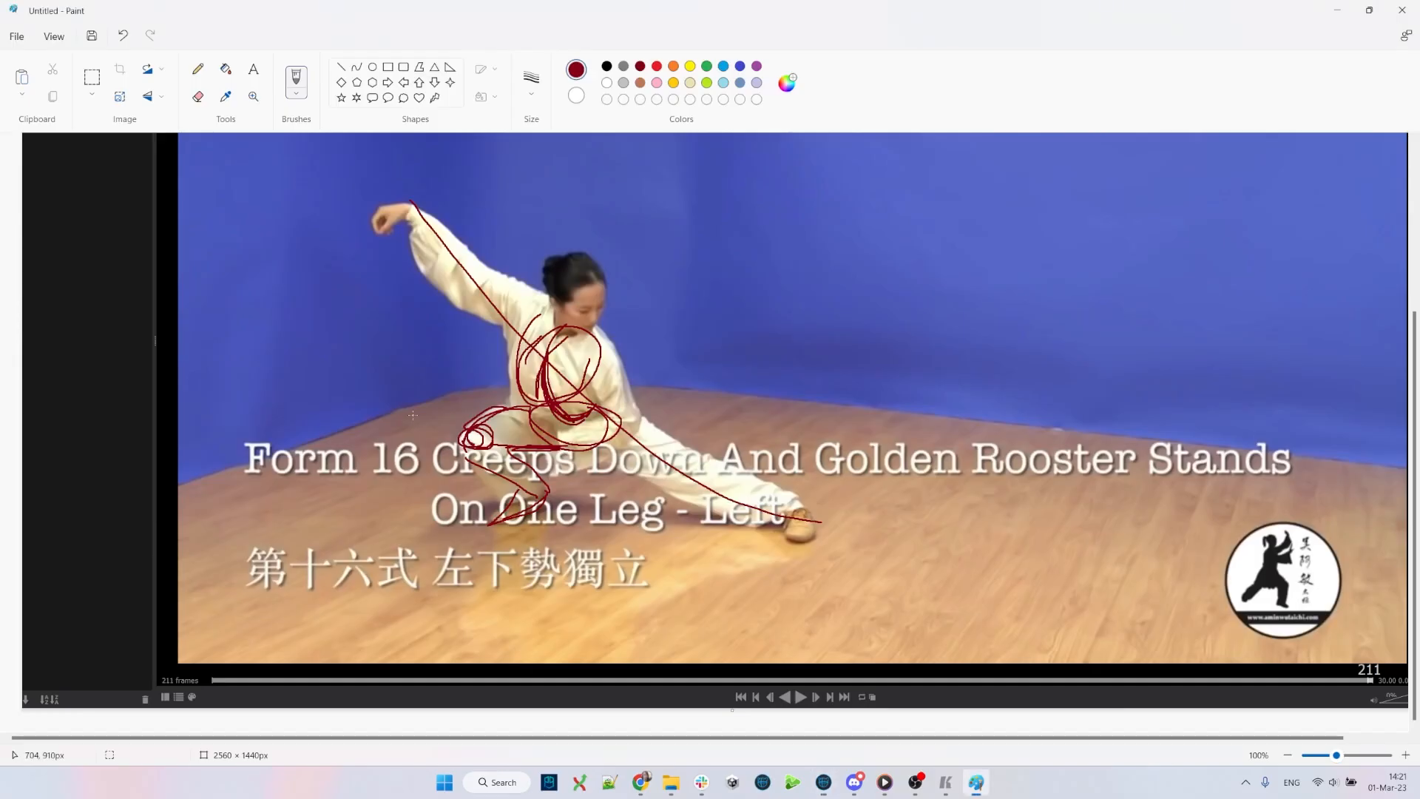
{"action": "key", "text": "alt+Tab"}
{"action": "key", "text": "j"}
{"action": "key", "text": "alt+Tab"}
{"action": "key", "text": "alt+Tab"}
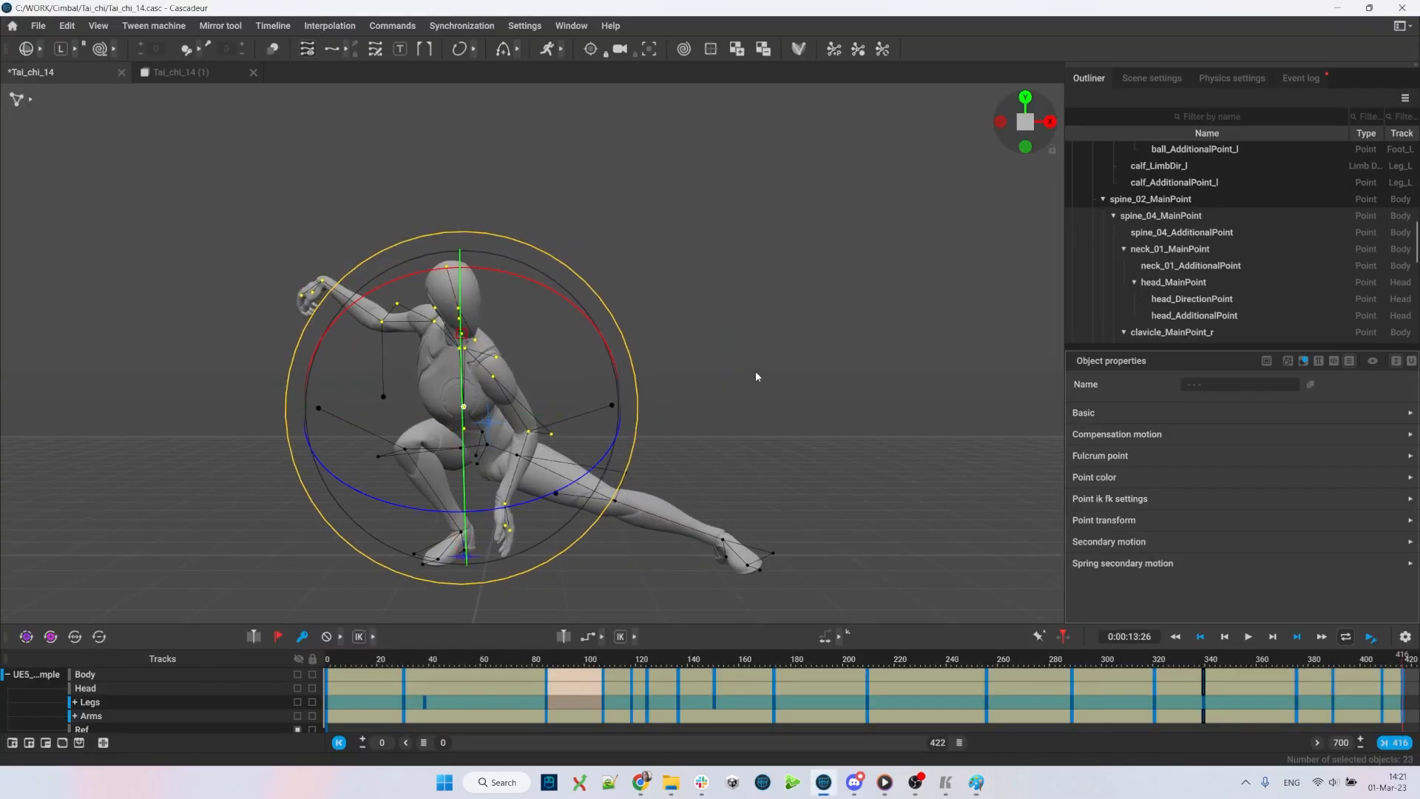
{"action": "key", "text": "q"}
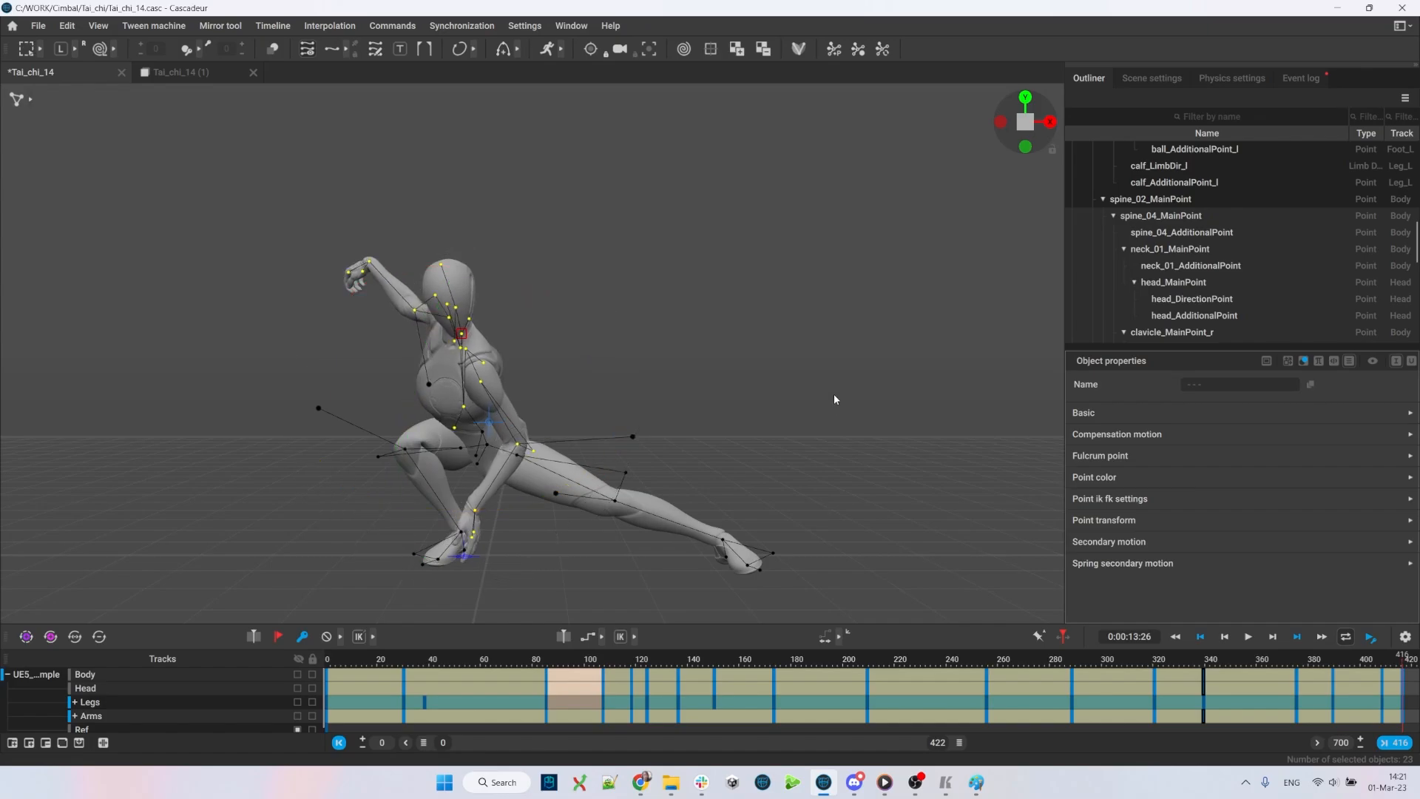
{"action": "left_click", "coordinate": [832, 393]}
- Shift the body toward the extended left leg and move the right knee's direction point outward
{"action": "left_click", "coordinate": [483, 432]}
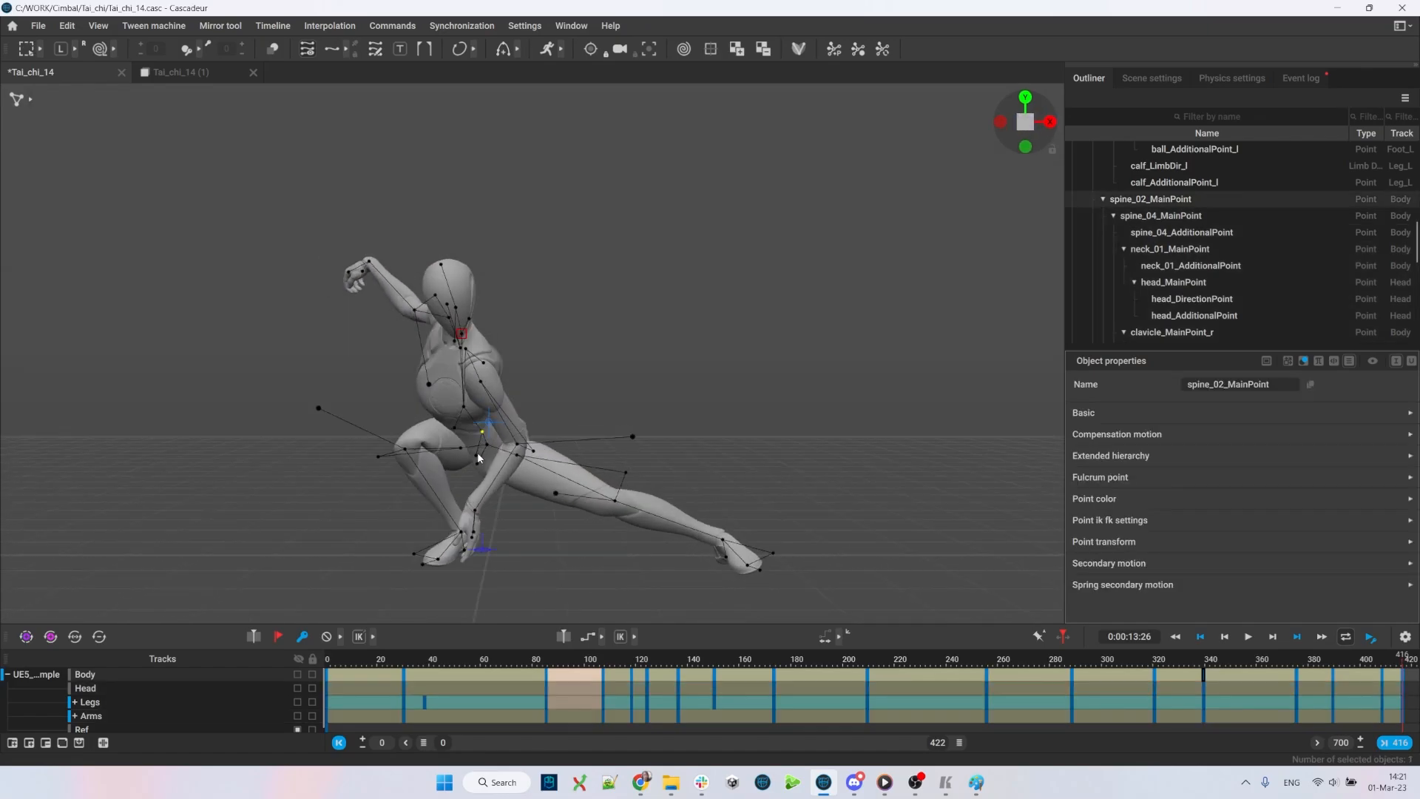
{"action": "key", "text": "e"}
{"action": "key", "text": "ctrl+a"}
{"action": "key", "text": "w"}
{"action": "left_click_drag", "start_coordinate": [540, 456], "coordinate": [618, 399]}
{"action": "left_click", "coordinate": [339, 396]}
{"action": "left_click_drag", "start_coordinate": [339, 396], "coordinate": [310, 401]}
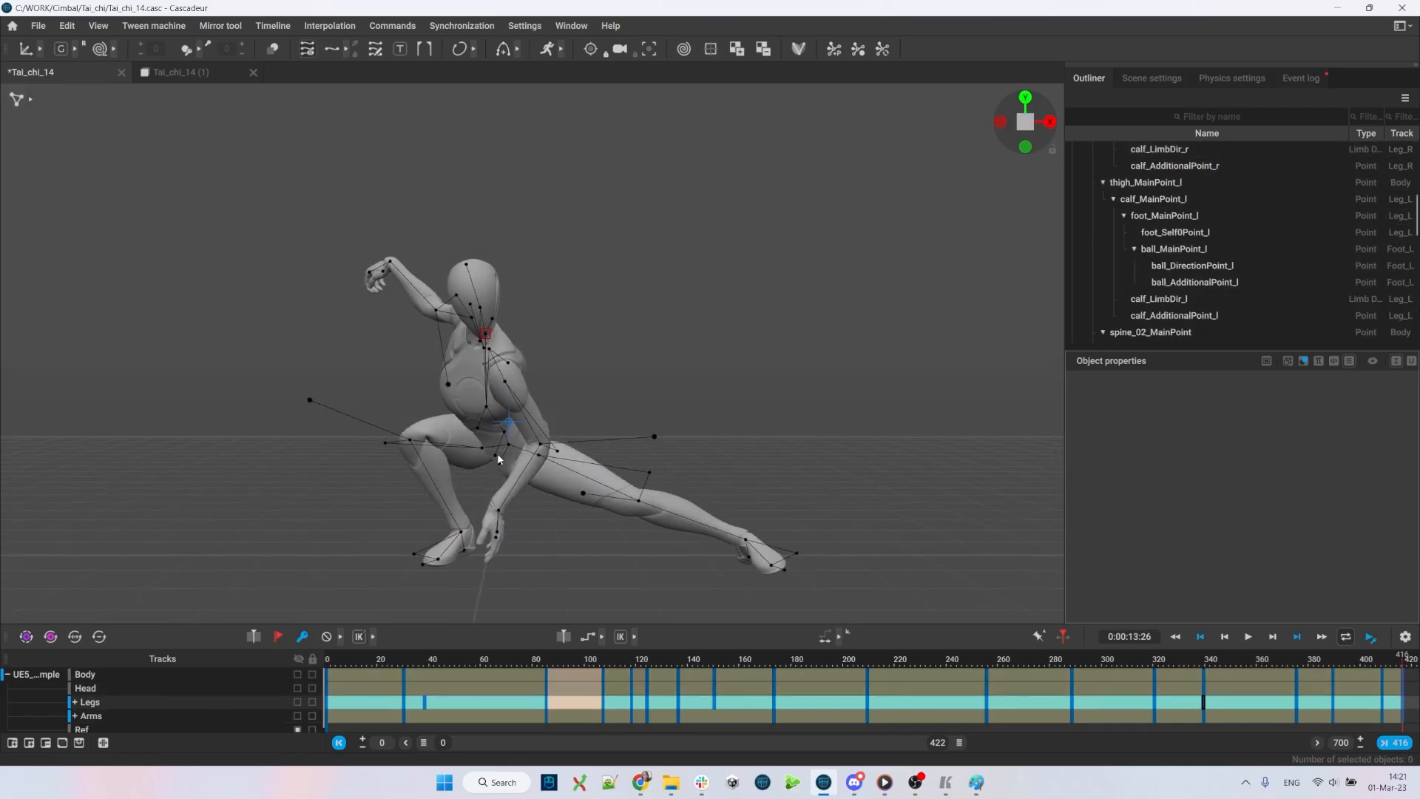
- Rotate the pelvis together with the upper body in the crouched pose
{"action": "left_click", "coordinate": [453, 477]}
{"action": "key", "text": "e"}
{"action": "left_click_drag", "start_coordinate": [453, 477], "coordinate": [654, 389]}
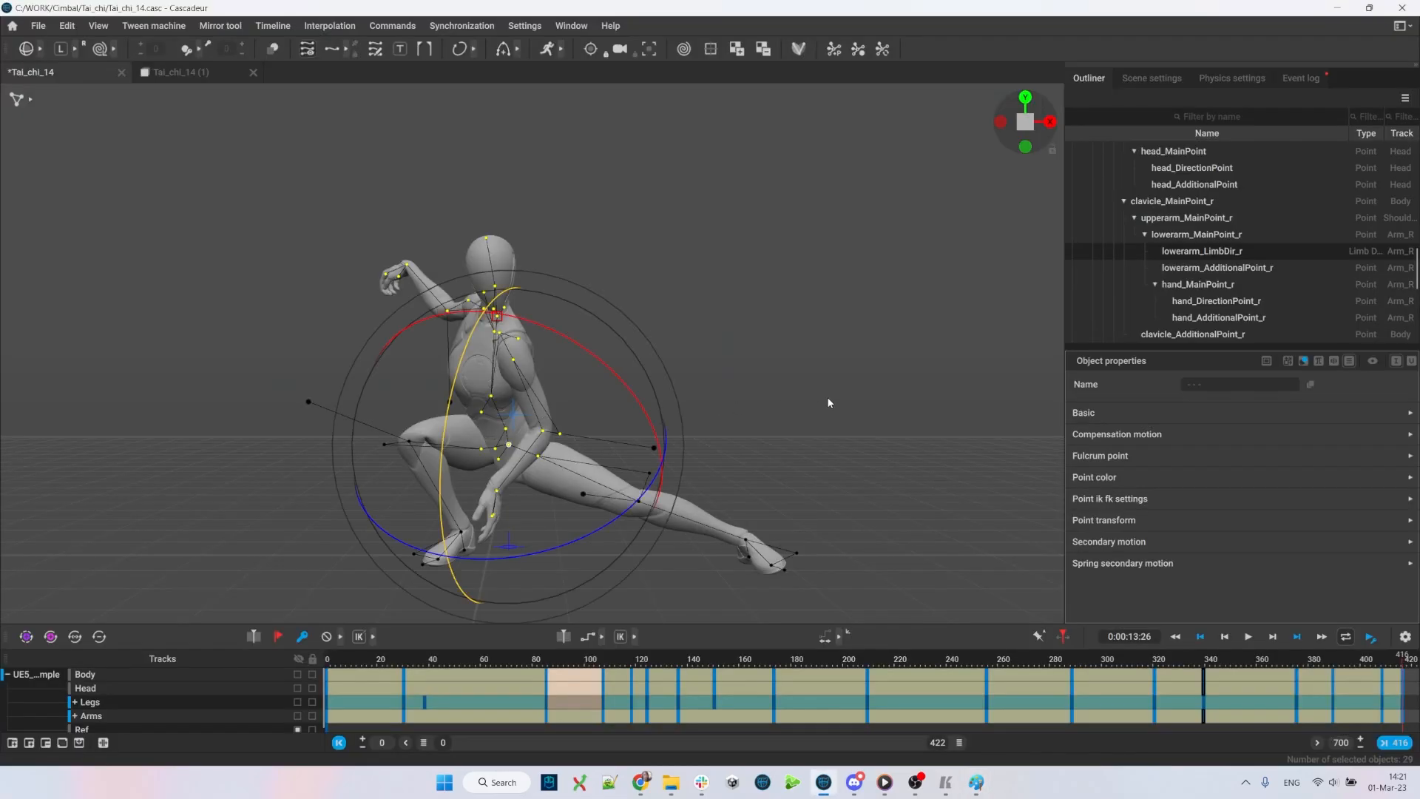
{"action": "key", "text": "q"}
{"action": "key", "text": "e"}
- Rotate the torso from the spine toward the extended leg, comparing it with the reference image
{"action": "left_click_drag", "start_coordinate": [802, 451], "coordinate": [501, 405]}
{"action": "key", "text": "alt+Tab"}
{"action": "key", "text": "alt+Tab"}
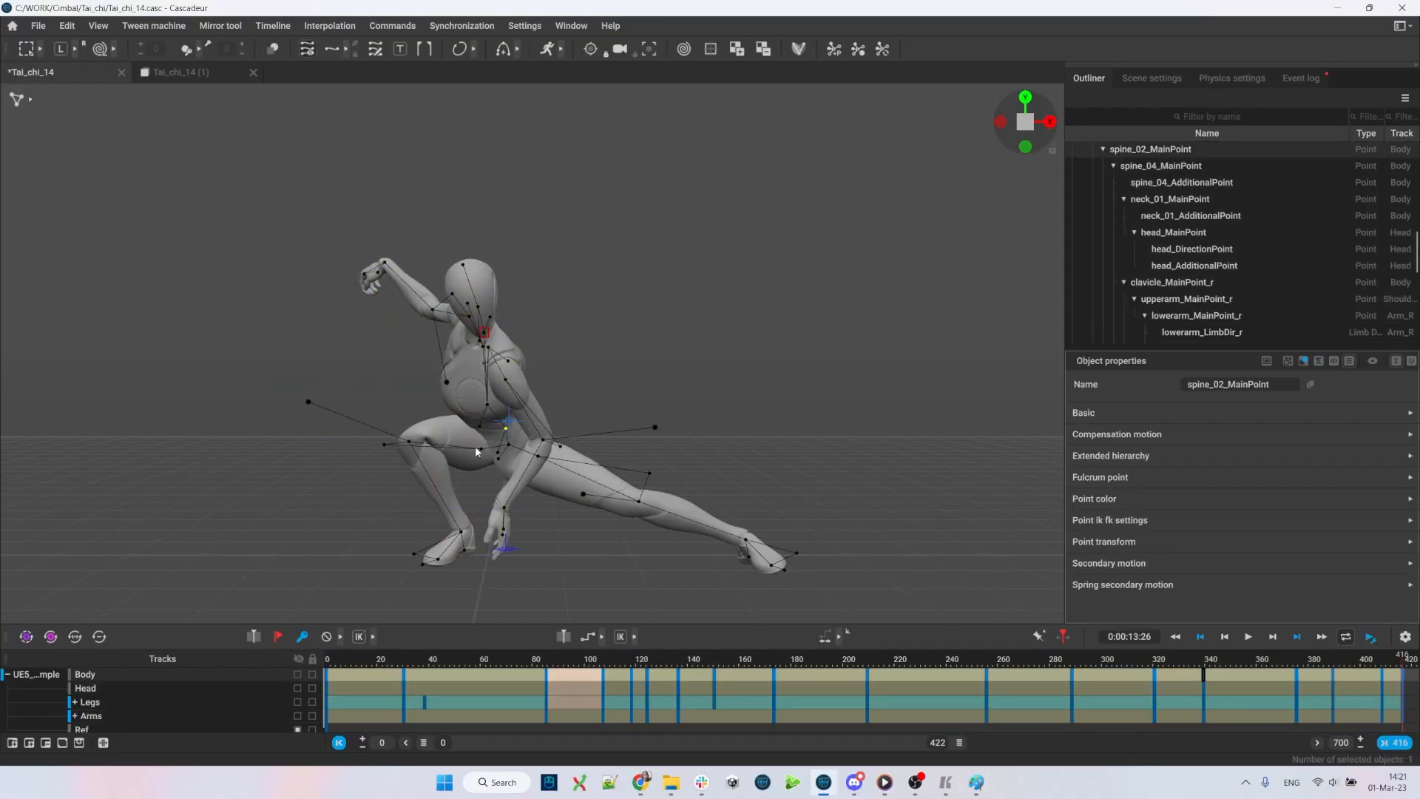
{"action": "key", "text": "alt+Tab"}
{"action": "key", "text": "alt+Tab"}
{"action": "left_click_drag", "start_coordinate": [455, 435], "coordinate": [522, 412]}
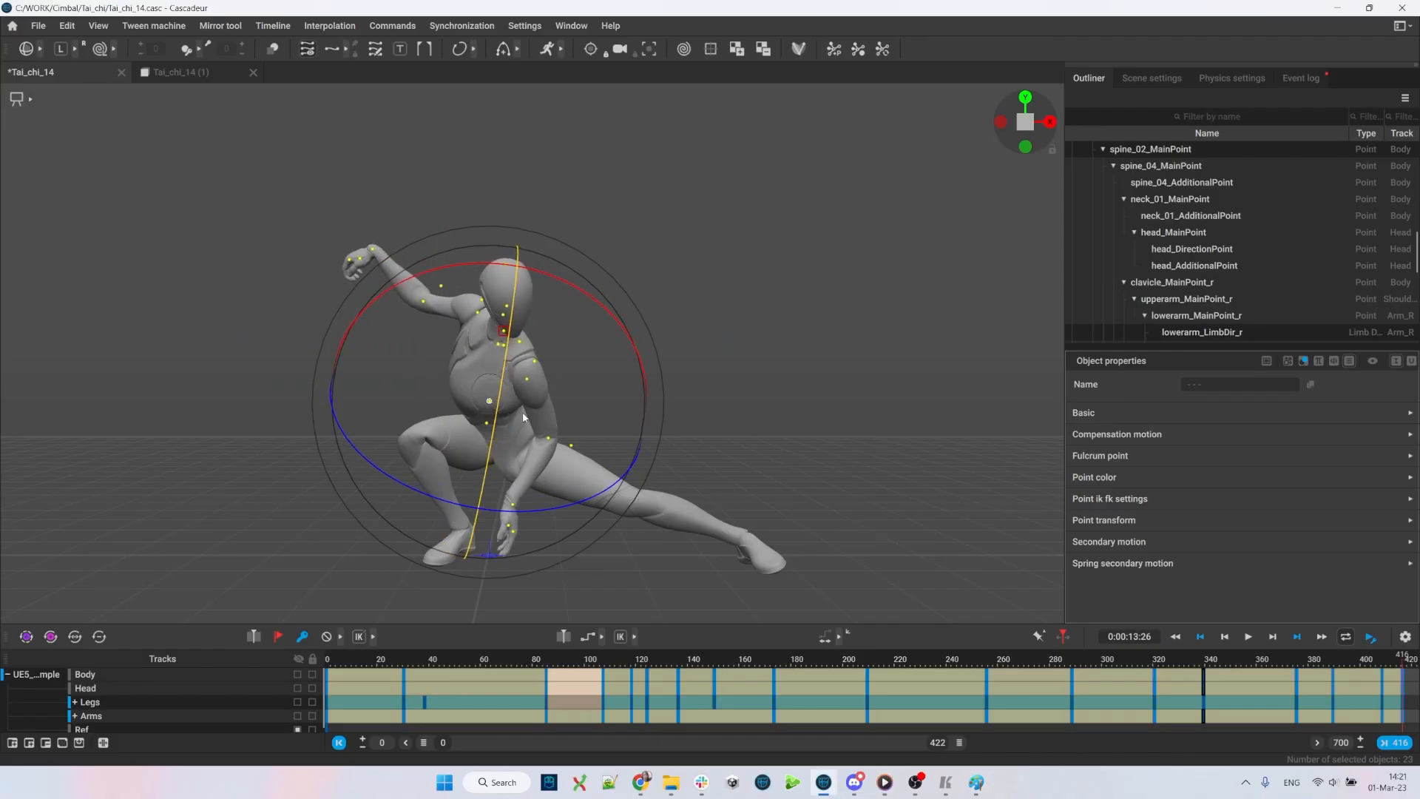
{"action": "key", "text": "alt+Tab"}
{"action": "key", "text": "alt+Tab"}
- Turn the upper body around the vertical axis so the raised right arm swings farther back
{"action": "mouse_move", "coordinate": [713, 358]}
{"action": "right_mouse_down"}
{"action": "mouse_move", "coordinate": [632, 416]}
{"action": "mouse_move", "coordinate": [522, 291]}
{"action": "right_mouse_up"}
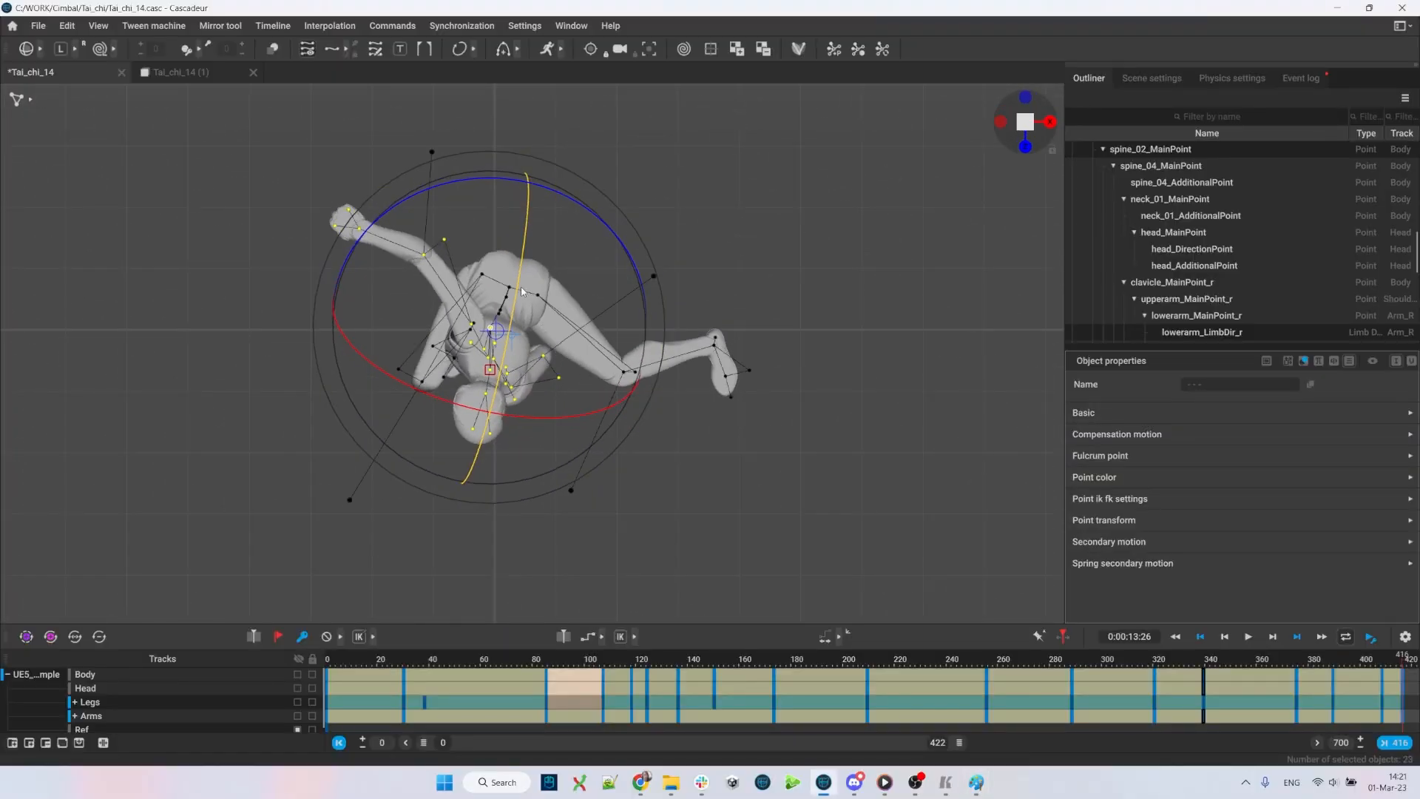
{"action": "left_click", "coordinate": [524, 284]}
{"action": "left_click_drag", "start_coordinate": [665, 313], "coordinate": [477, 325]}
{"action": "left_click", "coordinate": [494, 310], "text": "shift"}
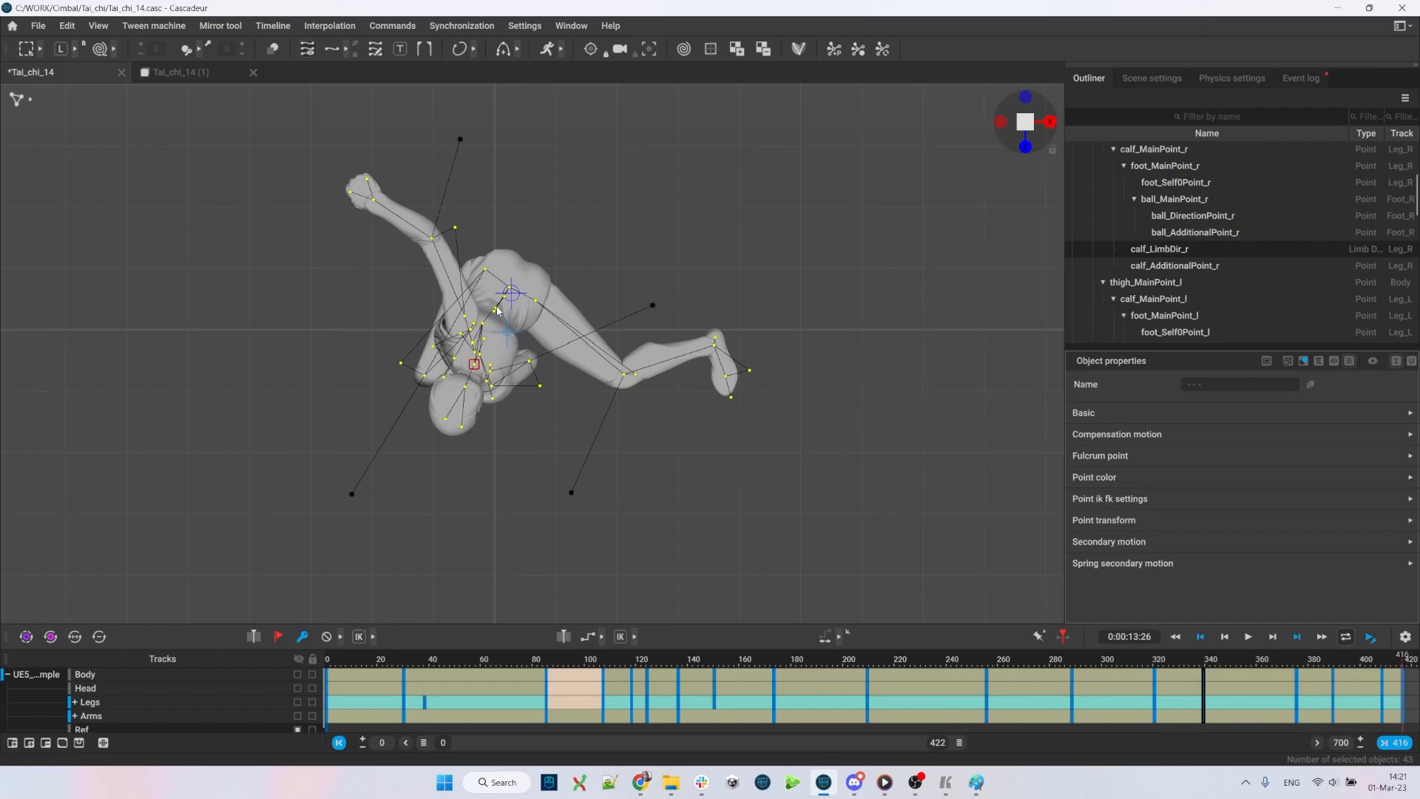
{"action": "key", "text": "e"}
{"action": "key", "text": "q"}
- Rotate the pelvis using its additional point to refine the hip orientation
{"action": "left_click", "coordinate": [495, 317]}
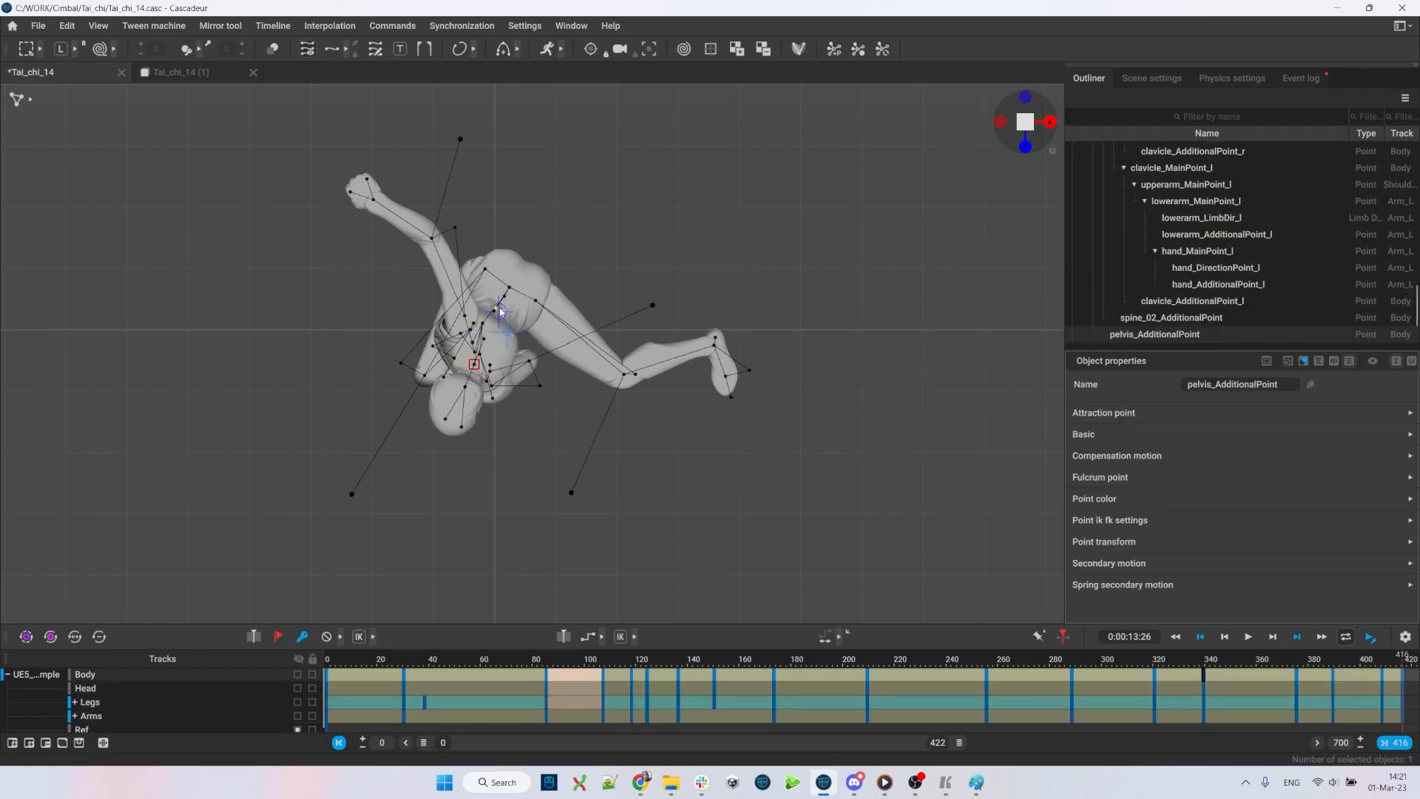
{"action": "key", "text": "e"}
{"action": "left_click_drag", "start_coordinate": [703, 420], "coordinate": [596, 354]}
{"action": "key", "text": "q"}
{"action": "mouse_move", "coordinate": [494, 331]}
{"action": "left_mouse_down", "text": "alt"}
{"action": "mouse_move", "coordinate": [664, 407]}
{"action": "mouse_move", "coordinate": [307, 232]}
{"action": "left_mouse_up", "text": "alt"}
{"action": "key", "text": "e"}
{"action": "left_click", "coordinate": [630, 294]}
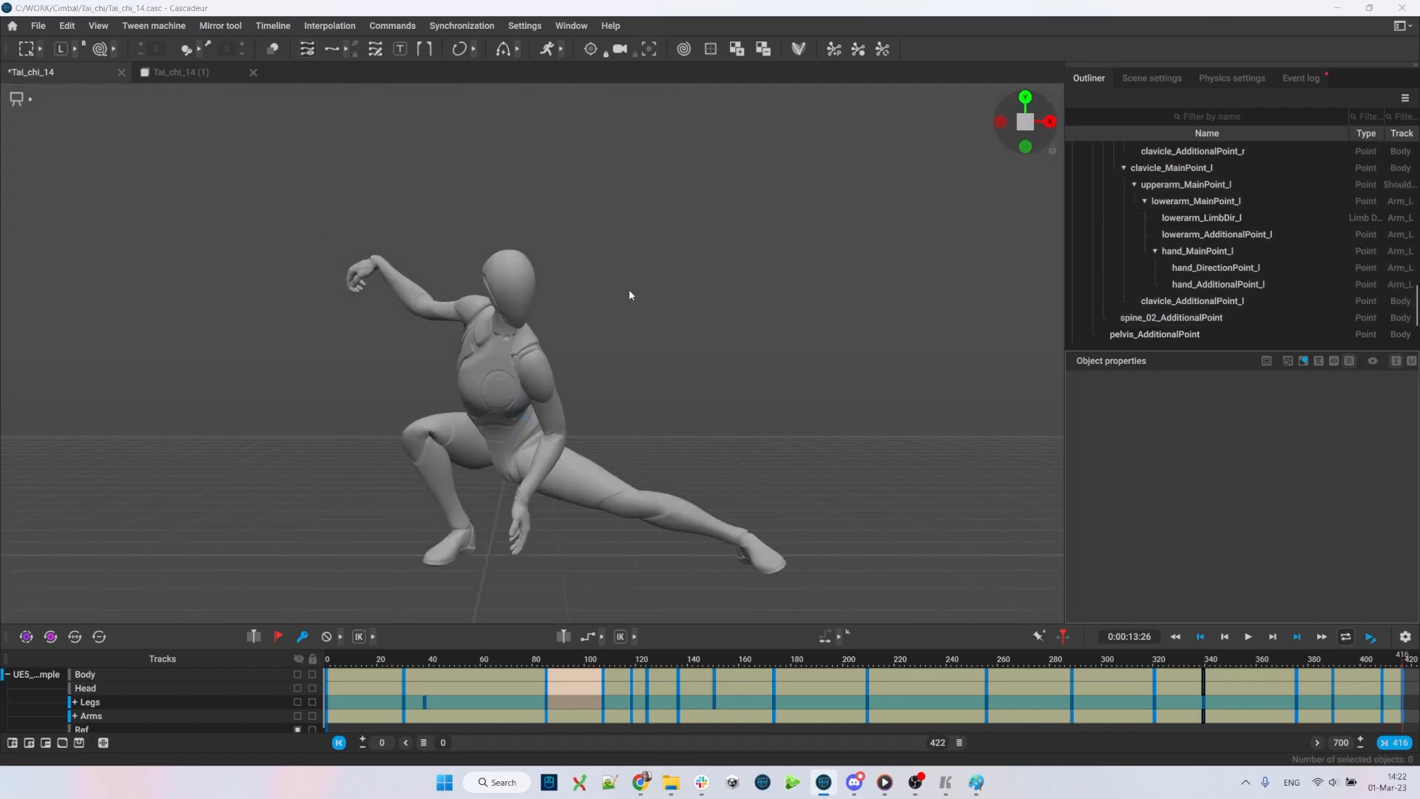
- Compare the pose with the reference image and rotate the upper chest with the shoulders and arms
{"action": "key", "text": "alt+Tab"}
{"action": "key", "text": "alt+Tab"}
{"action": "key", "text": "alt+Tab"}
{"action": "key", "text": "alt+Tab"}
{"action": "left_click", "coordinate": [502, 339]}
{"action": "double_click", "coordinate": [502, 341]}
{"action": "key", "text": "e"}
{"action": "mouse_move", "coordinate": [502, 341]}
{"action": "left_mouse_down"}
{"action": "mouse_move", "coordinate": [450, 392]}
{"action": "mouse_move", "coordinate": [500, 340]}
{"action": "left_mouse_up"}
{"action": "key", "text": "q"}
- Rotate the right collarbone together with the raised right arm to match the reference
{"action": "double_click", "coordinate": [494, 341]}
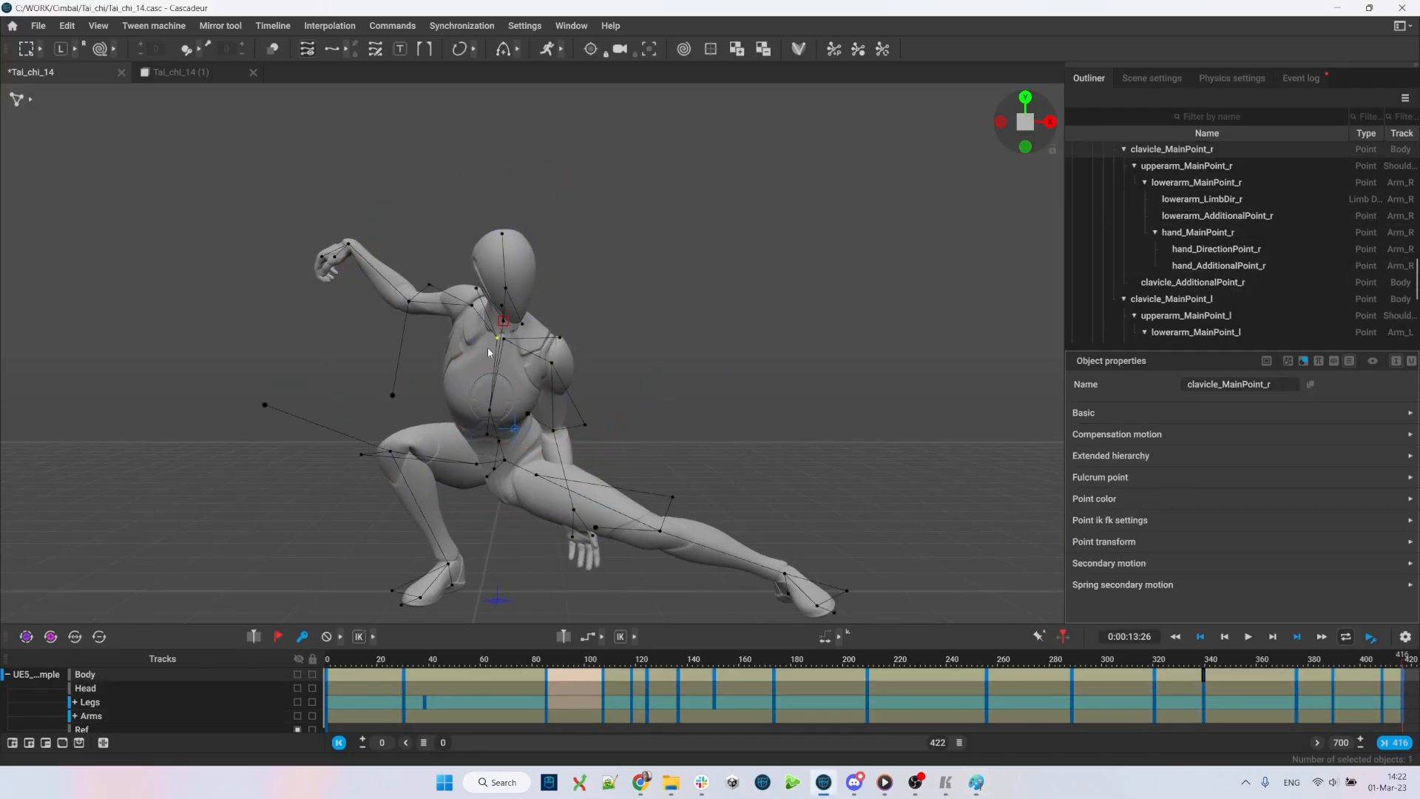
{"action": "key", "text": "e"}
{"action": "key", "text": "alt+Tab"}
{"action": "key", "text": "alt+Tab"}
{"action": "mouse_move", "coordinate": [474, 400]}
{"action": "left_mouse_down"}
{"action": "mouse_move", "coordinate": [521, 411]}
{"action": "mouse_move", "coordinate": [483, 411]}
{"action": "left_mouse_up"}
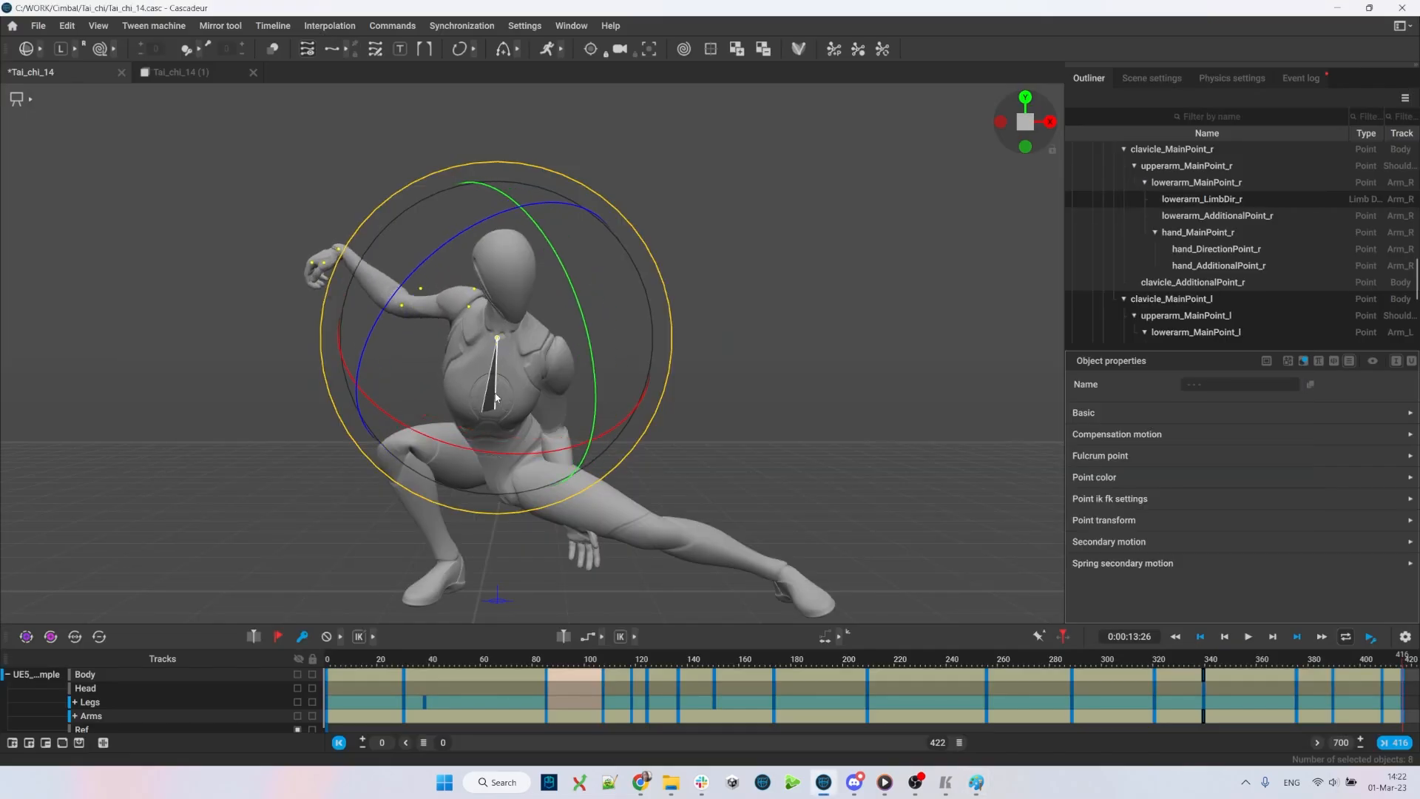
{"action": "key", "text": "q"}
{"action": "left_click", "coordinate": [701, 352]}
- Rotate the chest using the upper spine's additional point and compare it with the reference image
{"action": "left_click", "coordinate": [494, 436]}
{"action": "key", "text": "e"}
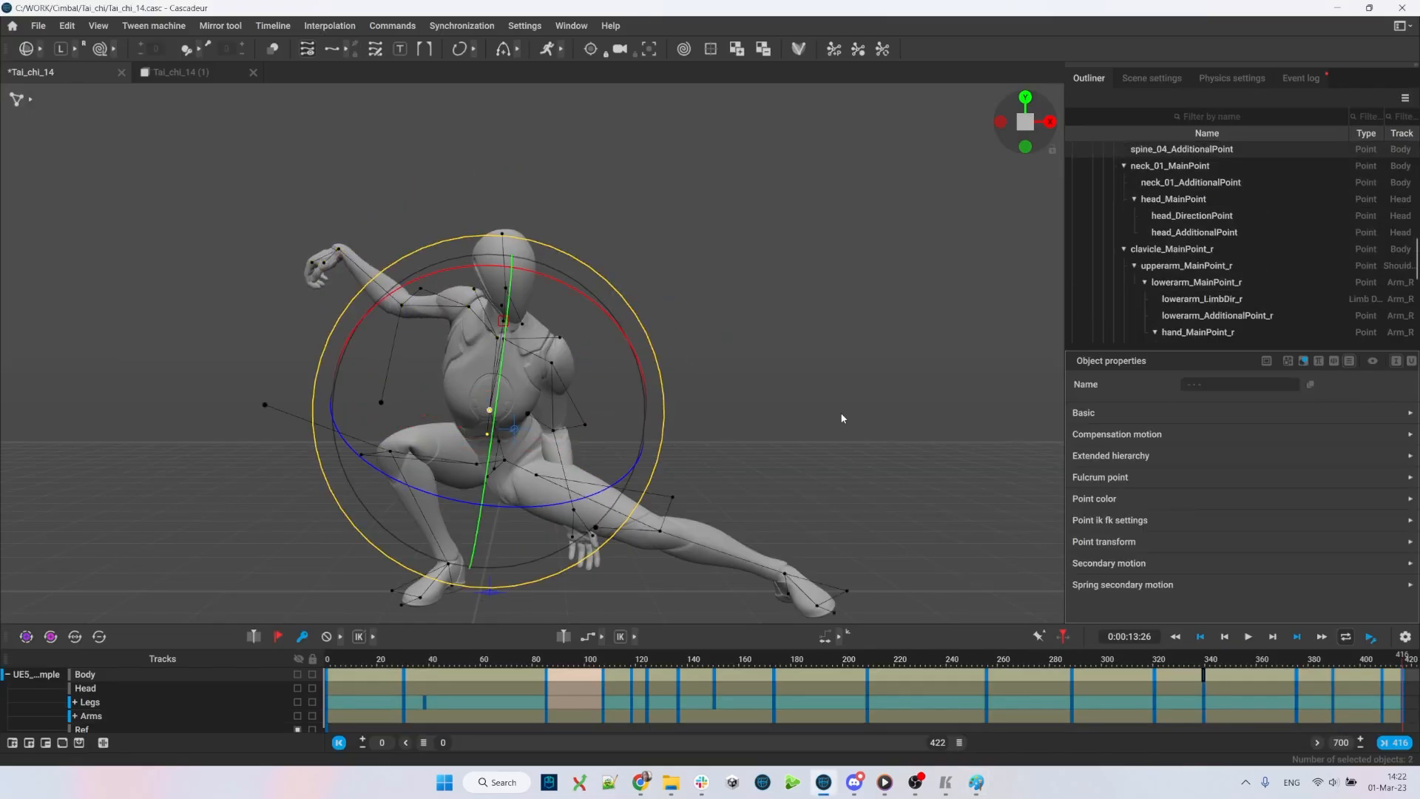
{"action": "key", "text": "q"}
{"action": "left_click", "coordinate": [835, 374]}
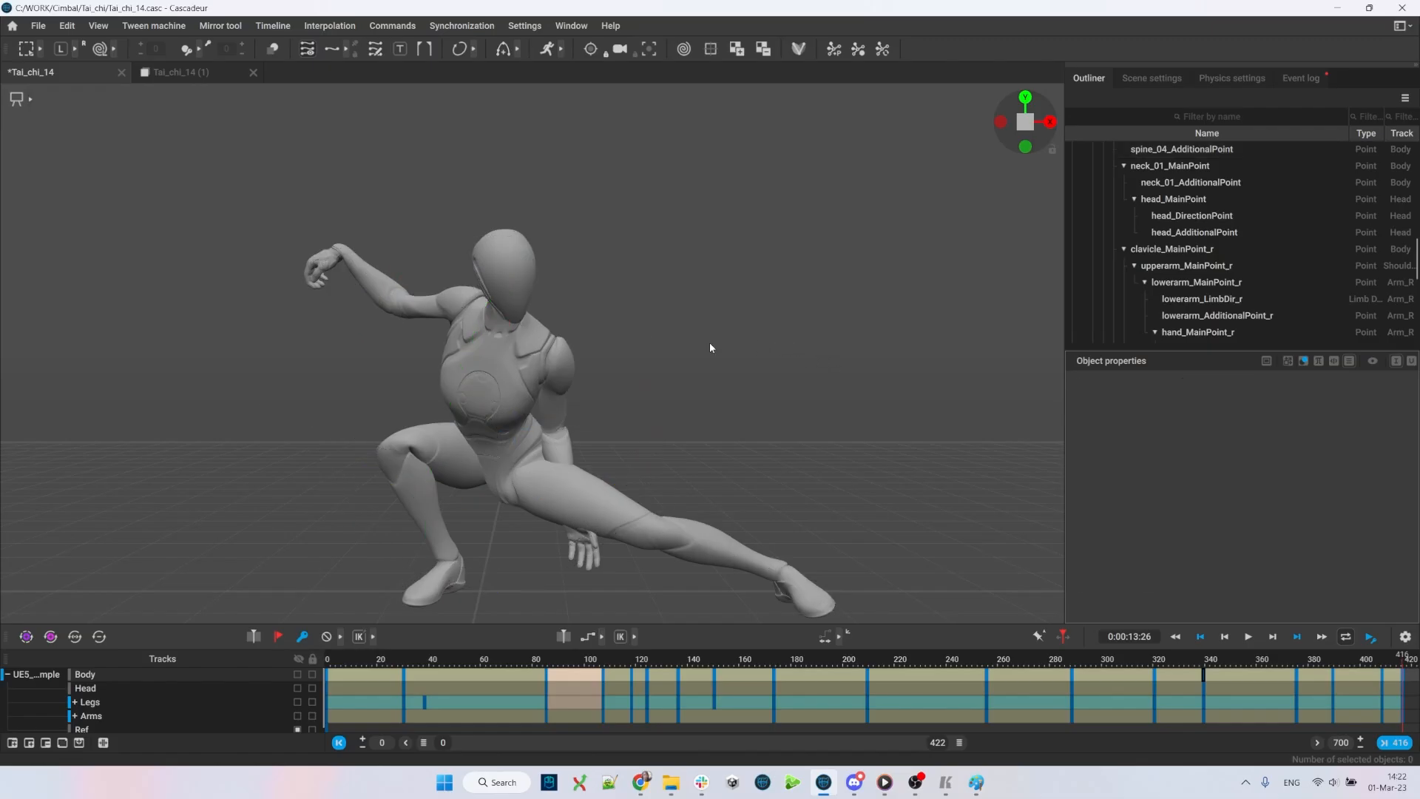
{"action": "key", "text": "alt+Tab"}
{"action": "key", "text": "alt+Tab"}
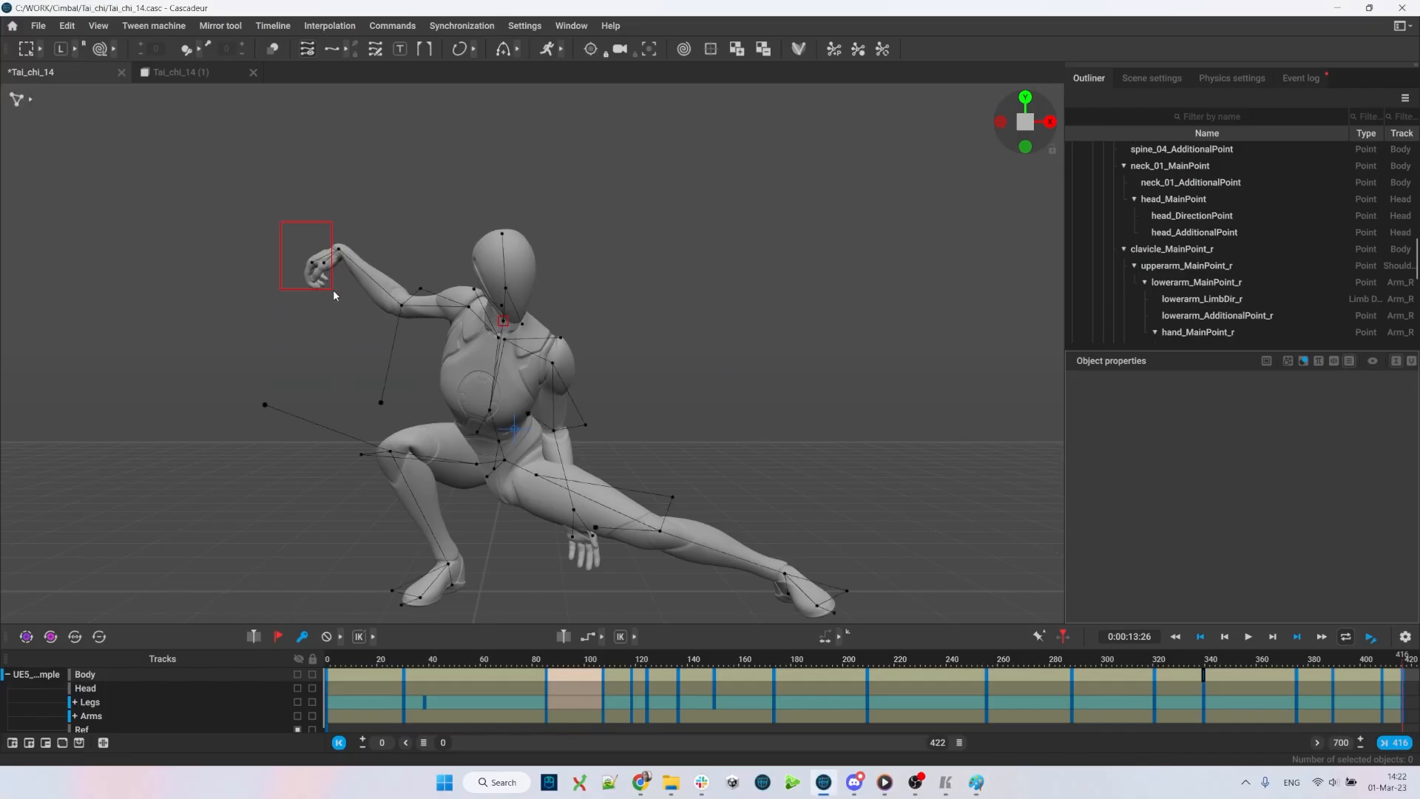
- Raise the right hand above head height and compare the arm with the reference image
{"action": "left_click_drag", "start_coordinate": [332, 290], "coordinate": [354, 215]}
{"action": "key", "text": "alt+Tab"}
{"action": "key", "text": "alt+Tab"}
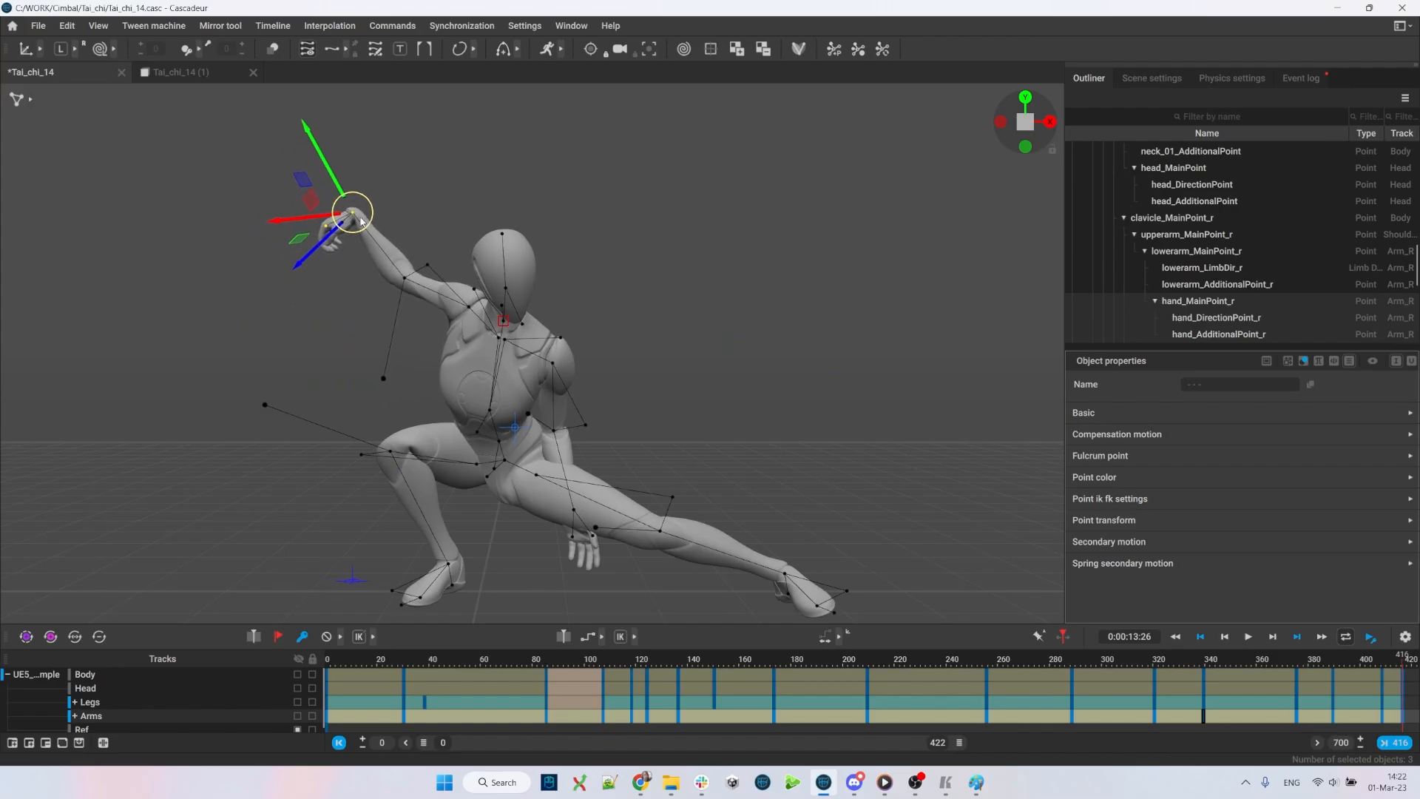
- Rotate the raised right hand at the wrist to match the hooked hand in the reference
{"action": "key", "text": "e"}
{"action": "mouse_move", "coordinate": [497, 239]}
{"action": "left_mouse_down"}
{"action": "mouse_move", "coordinate": [522, 296]}
{"action": "mouse_move", "coordinate": [498, 422]}
{"action": "left_mouse_up"}
{"action": "key", "text": "alt+Tab"}
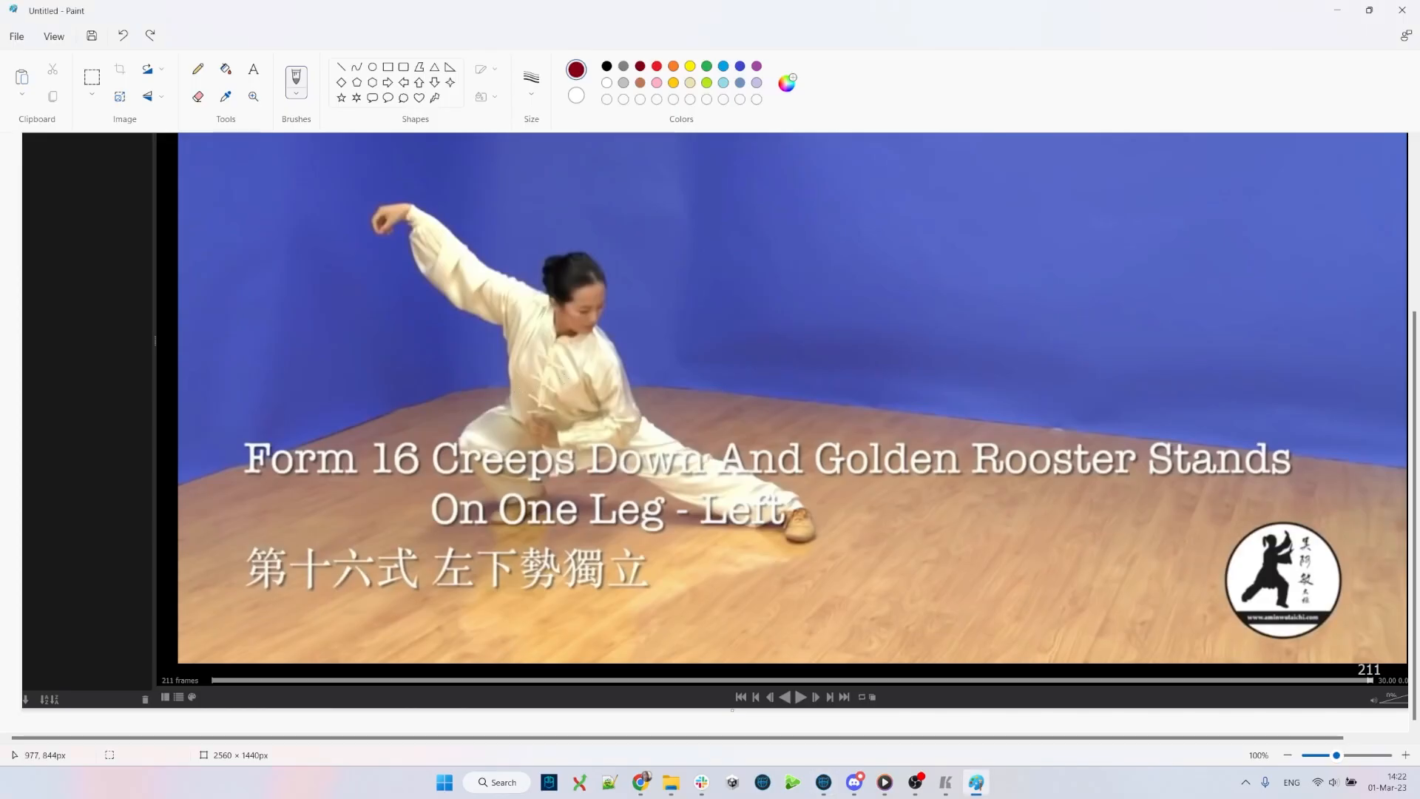
{"action": "key", "text": "alt+Tab"}
{"action": "left_click_drag", "start_coordinate": [599, 327], "coordinate": [614, 273]}
{"action": "left_click", "coordinate": [682, 256]}
{"action": "key", "text": "alt+Tab"}
{"action": "key", "text": "alt+Tab"}
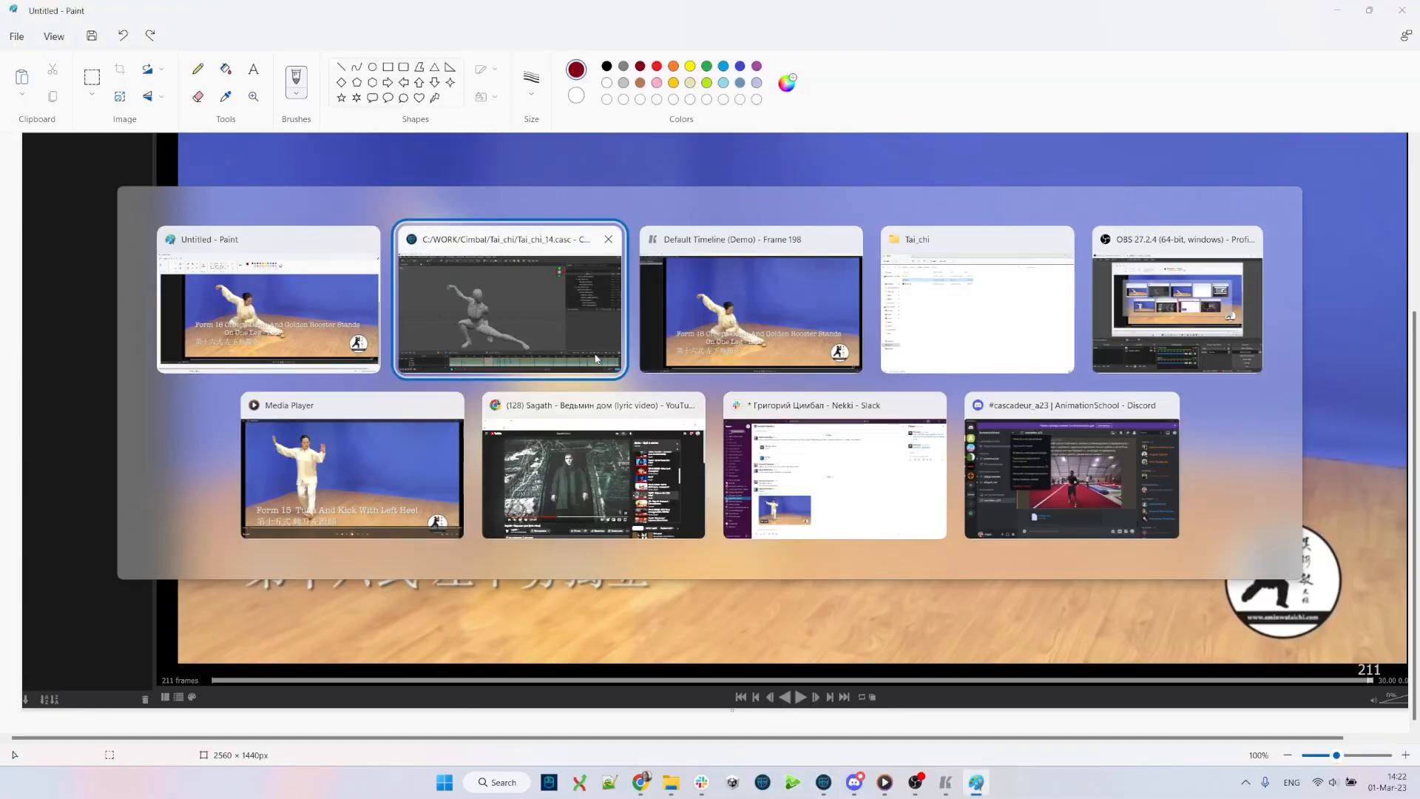
- Rotate the left collarbone with its whole arm to bring the arm in front of the extended leg
{"action": "key", "text": "1"}
{"action": "left_click", "coordinate": [500, 339]}
{"action": "double_click", "coordinate": [521, 339]}
{"action": "left_click_drag", "start_coordinate": [606, 333], "coordinate": [486, 345], "text": "alt"}
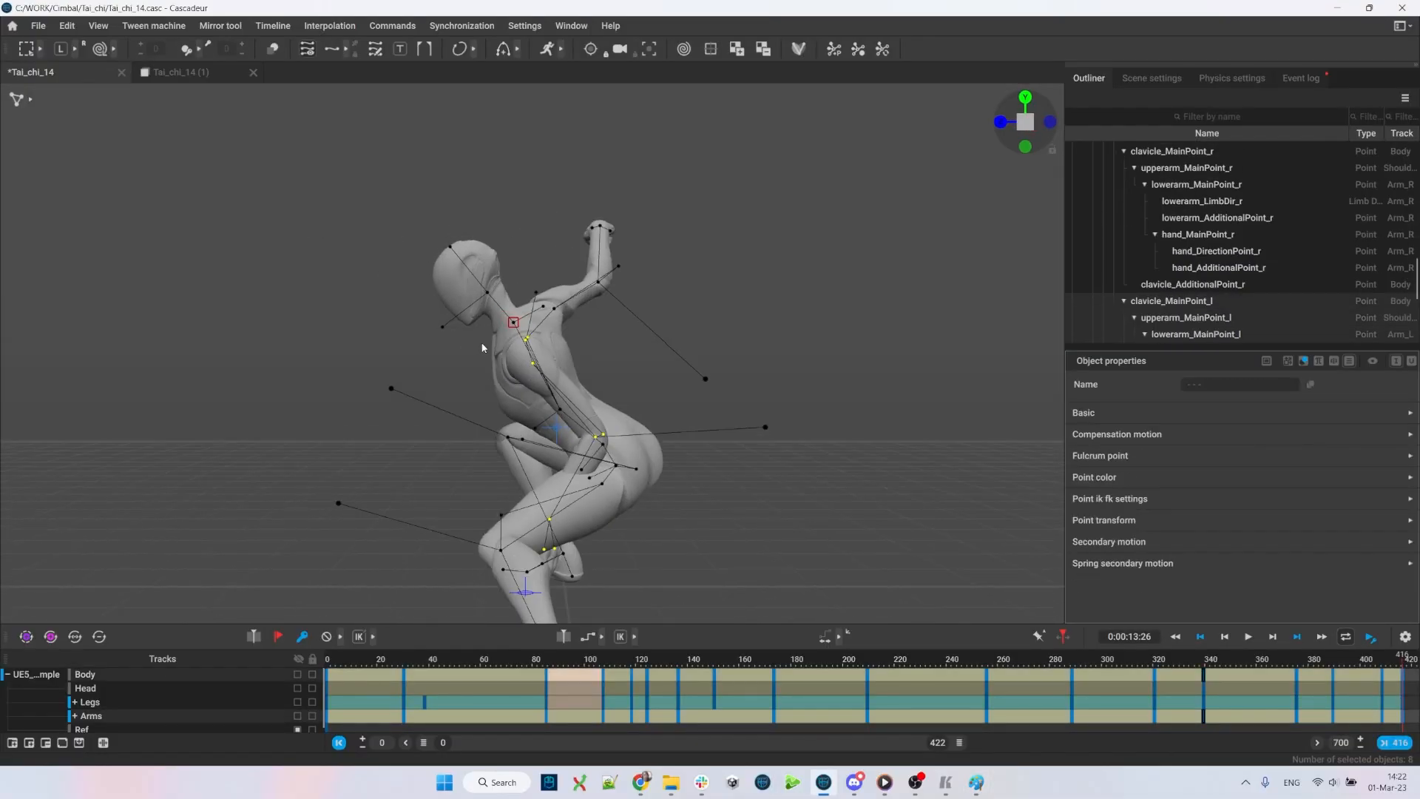
{"action": "key", "text": "e"}
{"action": "mouse_move", "coordinate": [624, 245]}
{"action": "left_mouse_down"}
{"action": "mouse_move", "coordinate": [500, 293]}
{"action": "mouse_move", "coordinate": [488, 325]}
{"action": "mouse_move", "coordinate": [650, 344]}
{"action": "left_mouse_up"}
{"action": "left_click", "coordinate": [649, 343]}
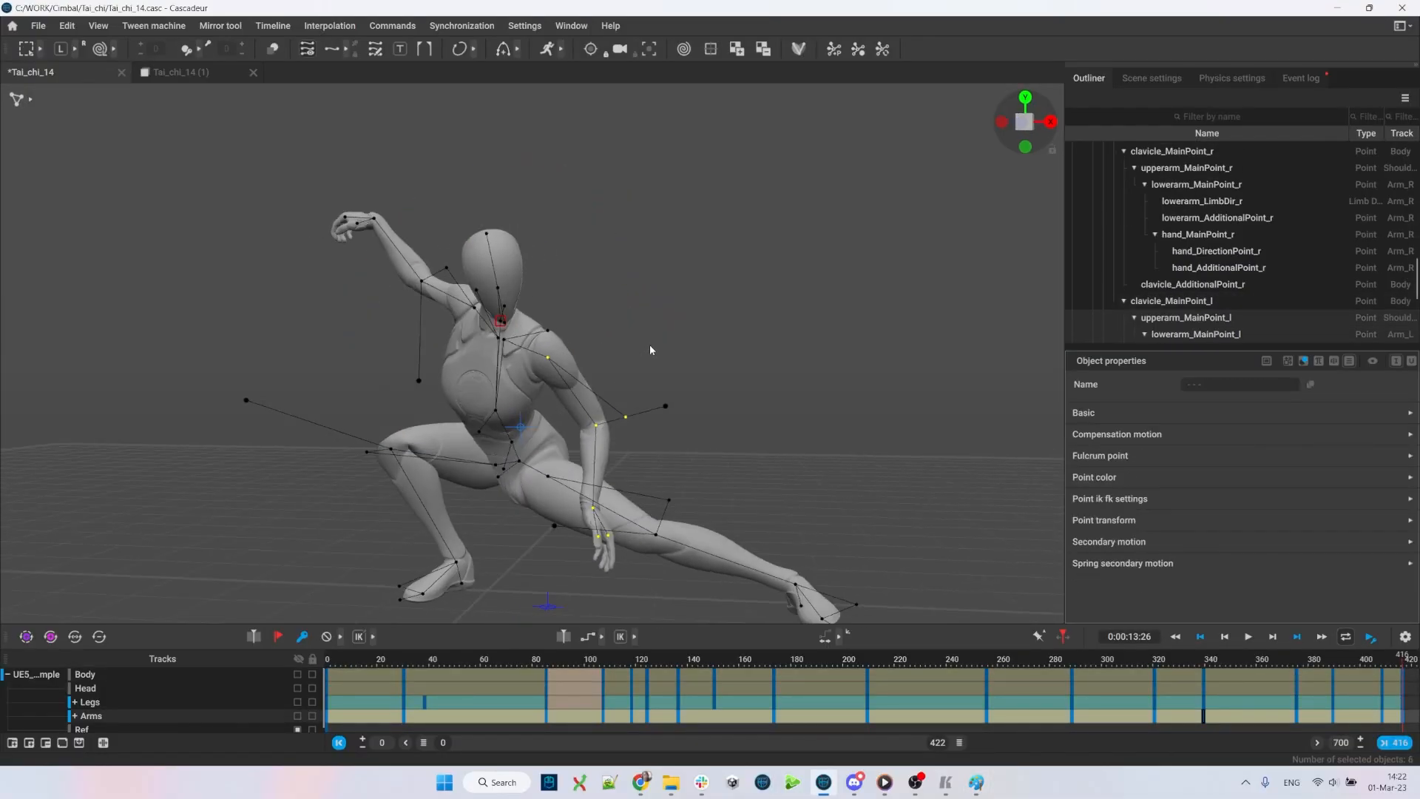
- Rotate the left upper arm at the shoulder, checking the reference image
{"action": "key", "text": "alt+Tab"}
{"action": "key", "text": "alt+Tab"}
{"action": "double_click", "coordinate": [552, 358]}
{"action": "mouse_move", "coordinate": [620, 405]}
{"action": "left_mouse_down"}
{"action": "mouse_move", "coordinate": [631, 425]}
{"action": "mouse_move", "coordinate": [608, 435]}
{"action": "mouse_move", "coordinate": [655, 429]}
{"action": "mouse_move", "coordinate": [634, 407]}
{"action": "mouse_move", "coordinate": [596, 431]}
{"action": "mouse_move", "coordinate": [607, 435]}
{"action": "left_mouse_up"}
{"action": "left_click", "coordinate": [643, 416]}
- Bend the left forearm at the elbow toward the body, checking the reference image
{"action": "key", "text": "alt+Tab"}
{"action": "key", "text": "alt+Tab"}
{"action": "double_click", "coordinate": [584, 436]}
{"action": "key", "text": "alt+Tab"}
{"action": "key", "text": "alt+Tab"}
{"action": "left_click", "coordinate": [675, 449]}
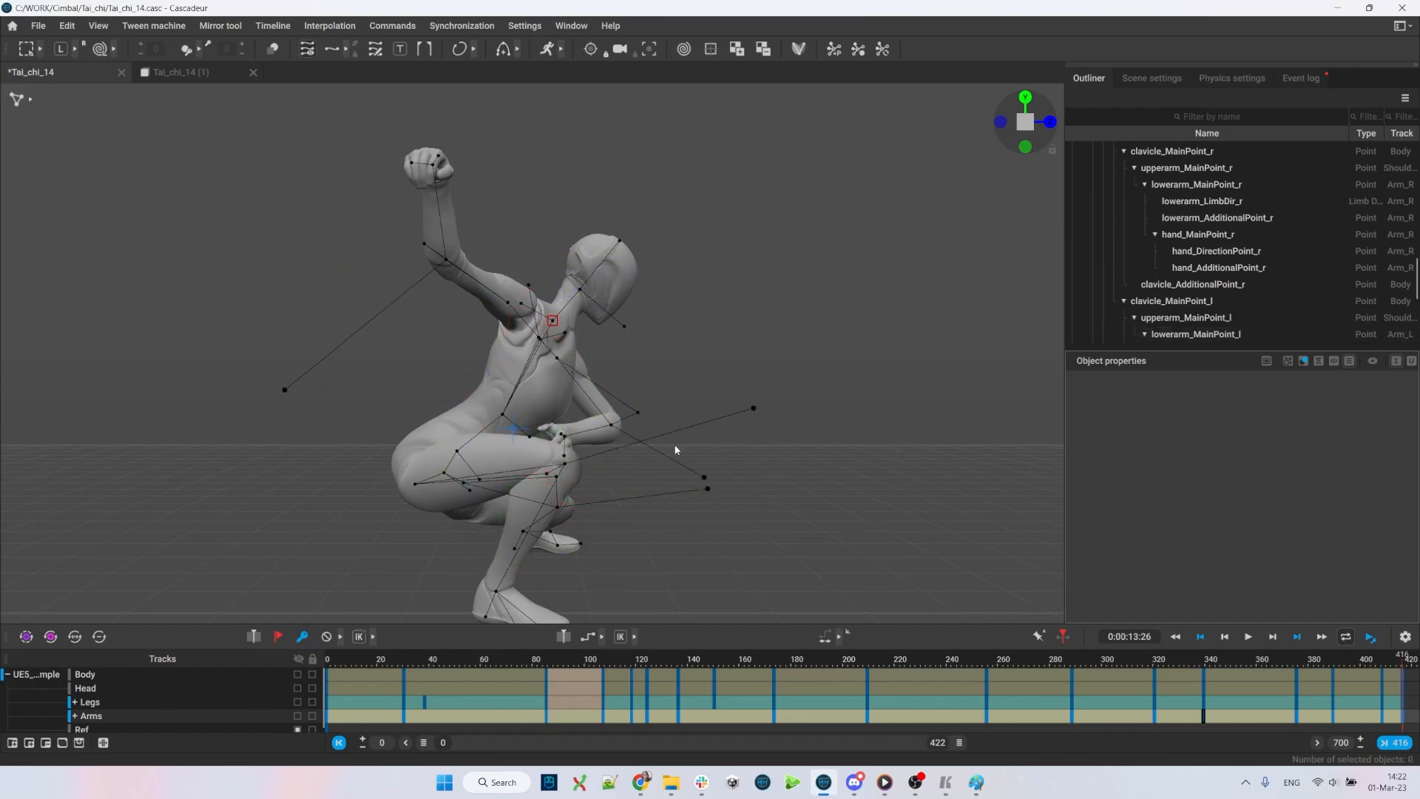
- Rotate and reposition the left hand in front of the abdomen to match the reference image
{"action": "left_click", "coordinate": [566, 438]}
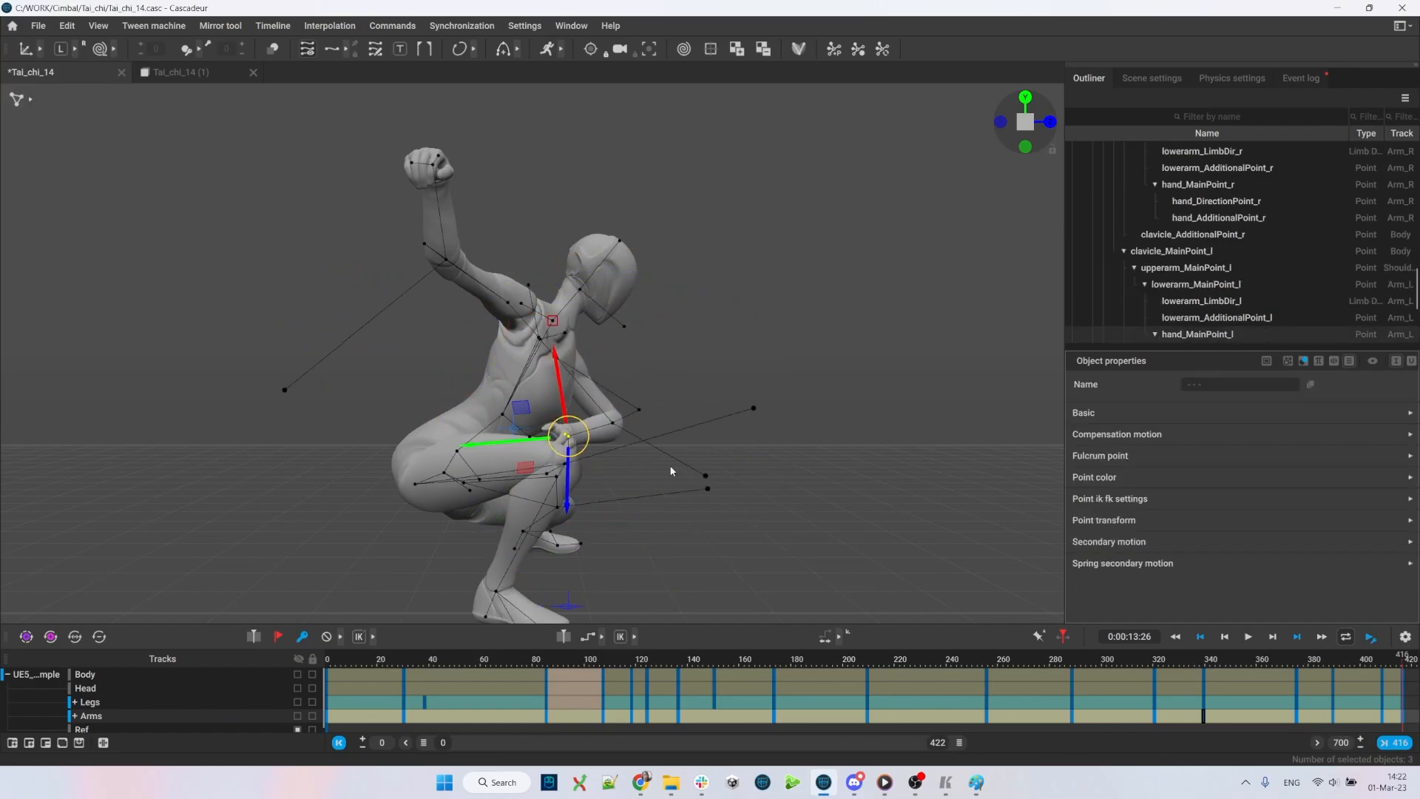
{"action": "left_click_drag", "start_coordinate": [726, 477], "coordinate": [726, 478]}
{"action": "key", "text": "alt+Tab"}
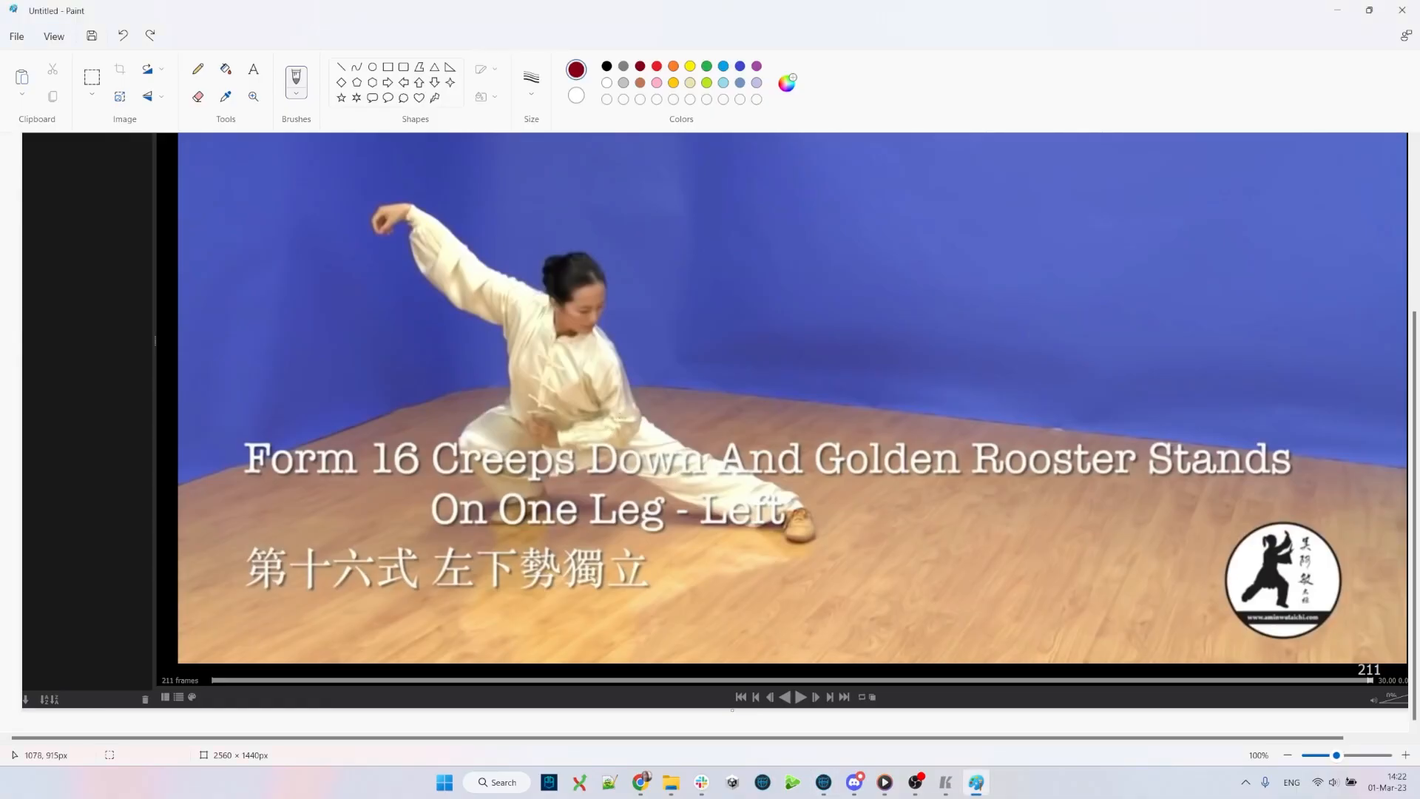
{"action": "key", "text": "alt+Tab"}
{"action": "right_click_drag", "start_coordinate": [716, 389], "coordinate": [675, 254]}
{"action": "middle_click_drag", "start_coordinate": [675, 254], "coordinate": [561, 203]}
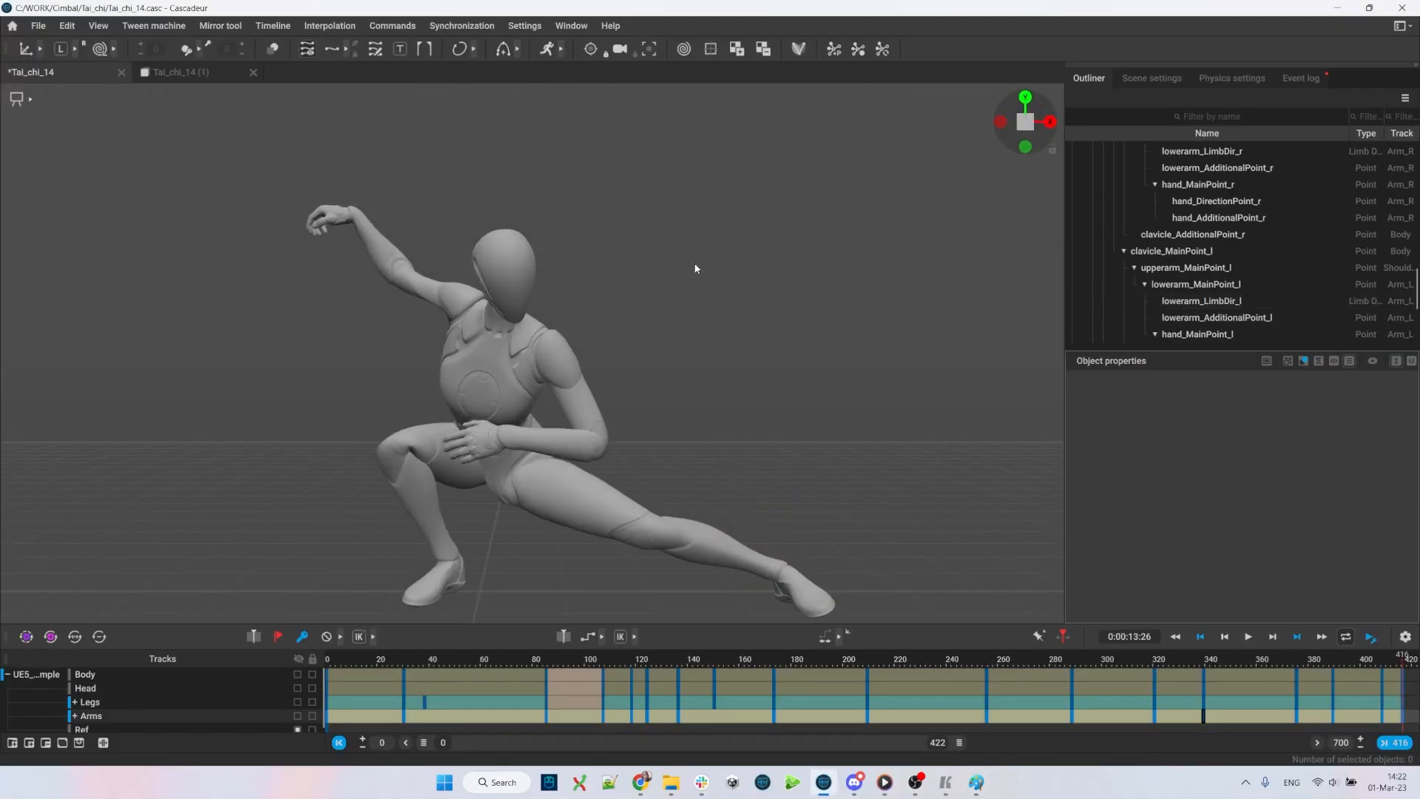
{"action": "key", "text": "alt+Tab"}
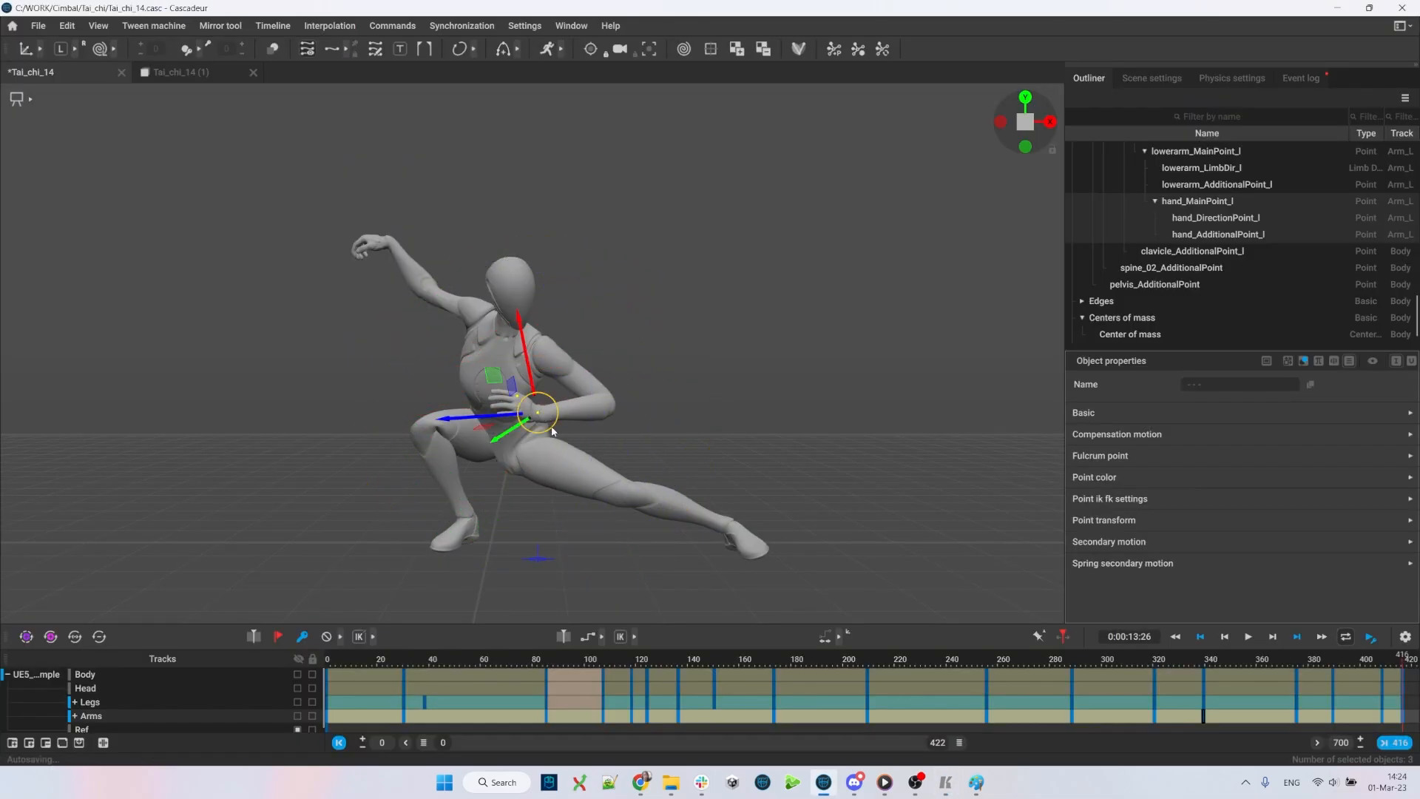
{"action": "right_click_drag", "start_coordinate": [553, 430], "coordinate": [669, 458]}
{"action": "left_click", "coordinate": [476, 496]}
{"action": "left_click", "coordinate": [735, 381]}
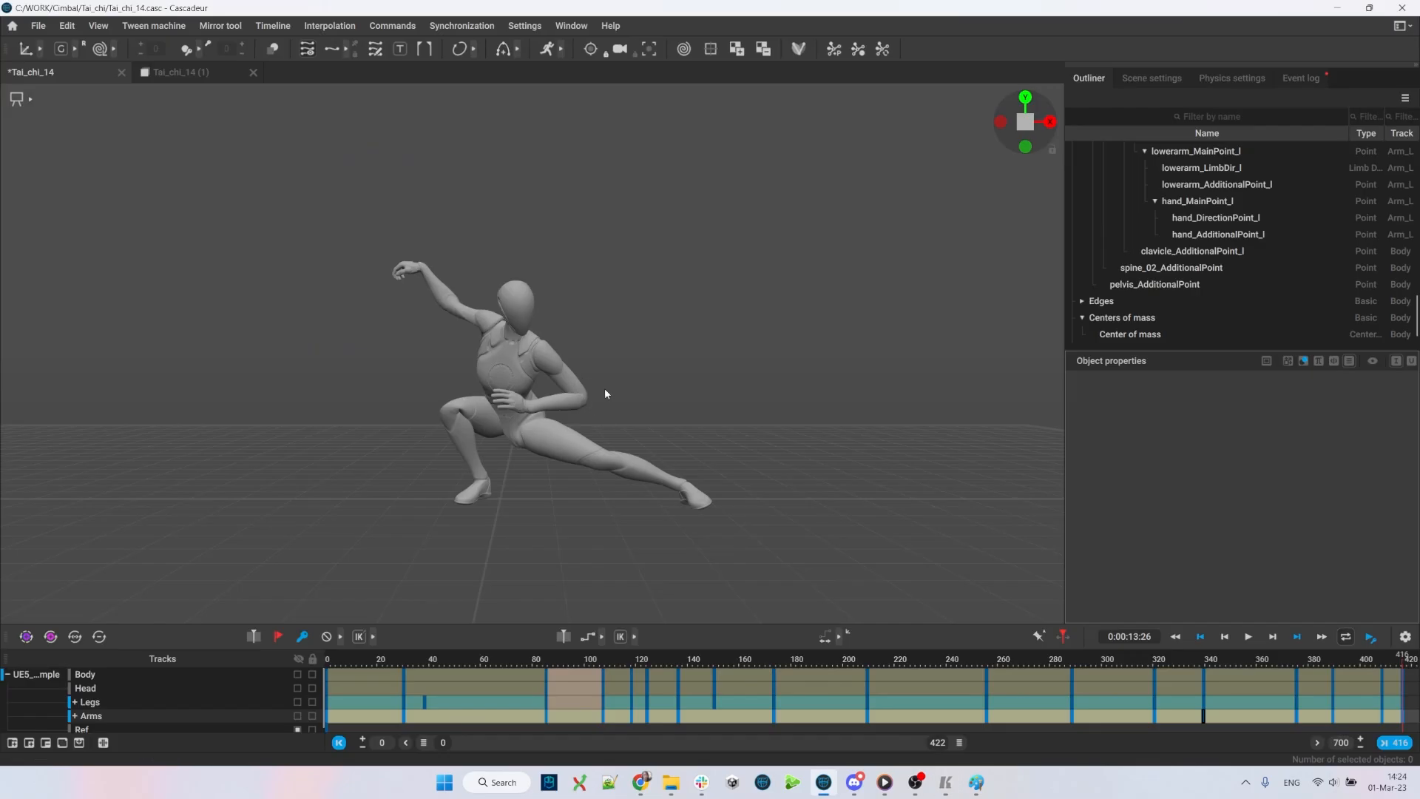
- Adjust the pelvis rotation from the back view and check the pose from the front
{"action": "right_click_drag", "start_coordinate": [602, 393], "coordinate": [585, 429]}
{"action": "left_click", "coordinate": [584, 429]}
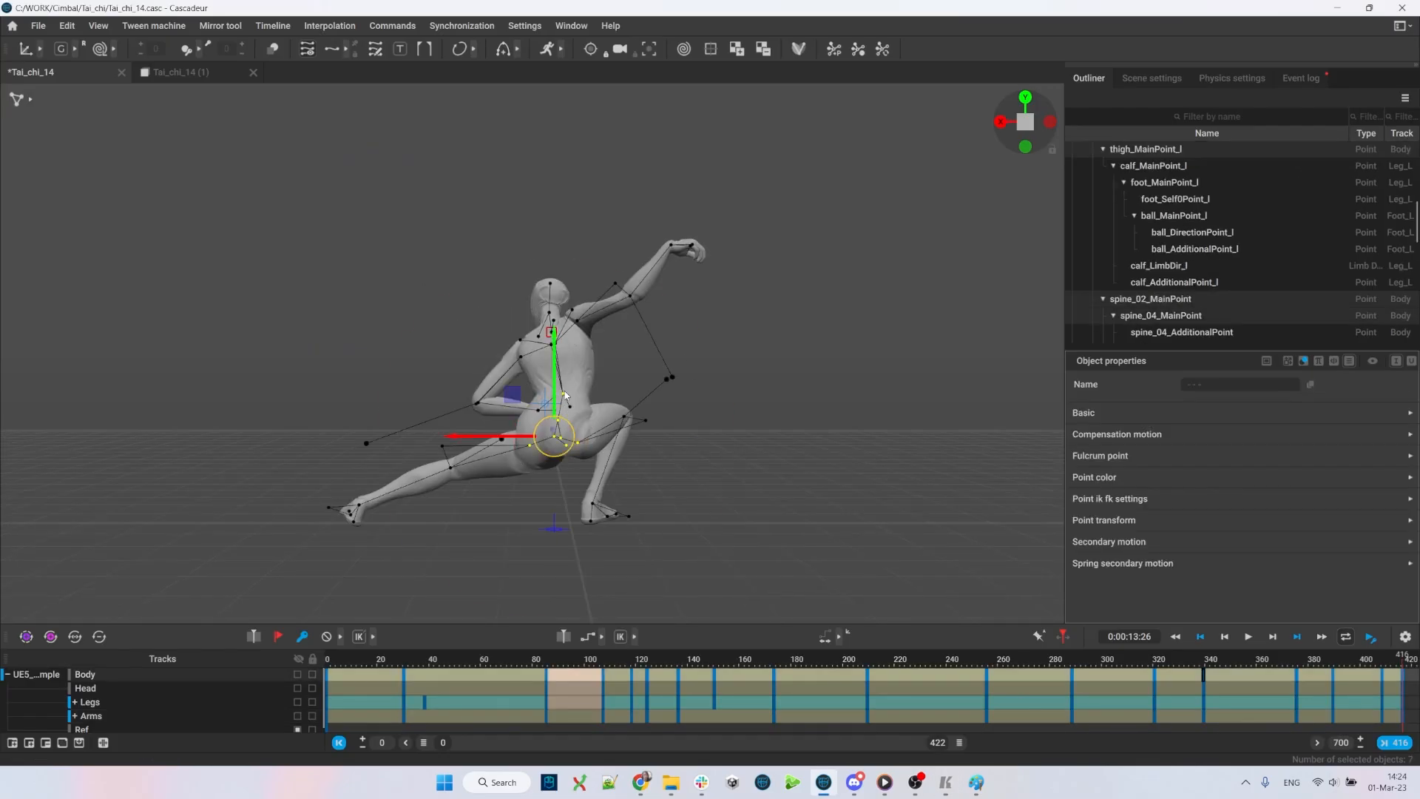
{"action": "key", "text": "e"}
{"action": "key", "text": "q"}
{"action": "left_click", "coordinate": [761, 362]}
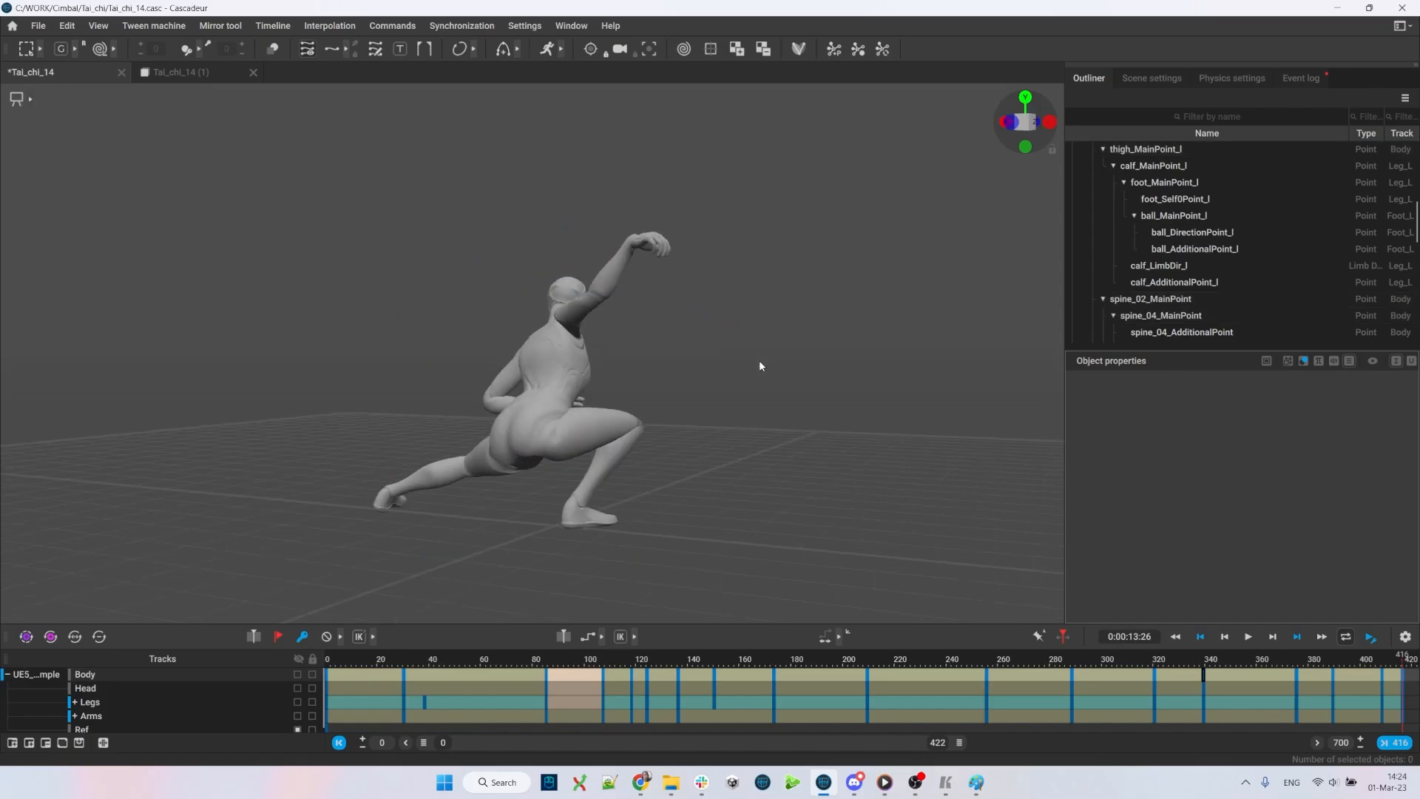
{"action": "right_click_drag", "start_coordinate": [761, 362], "coordinate": [845, 383]}
{"action": "scroll", "coordinate": [845, 383], "scroll_direction": "up", "scroll_amount": 2}
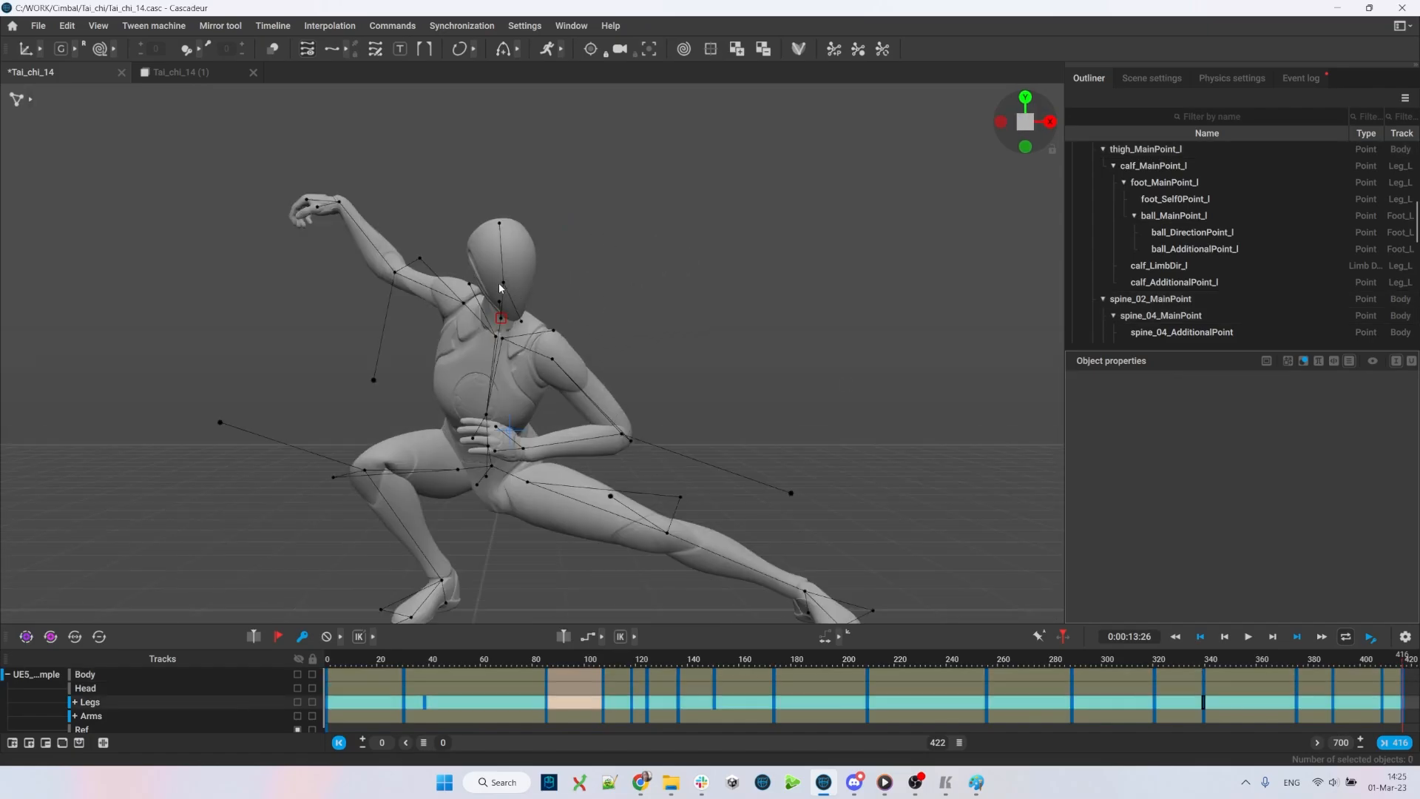
- Move and tilt the head toward the extended leg, comparing it with the reference
{"action": "left_click", "coordinate": [495, 290]}
{"action": "key", "text": "w"}
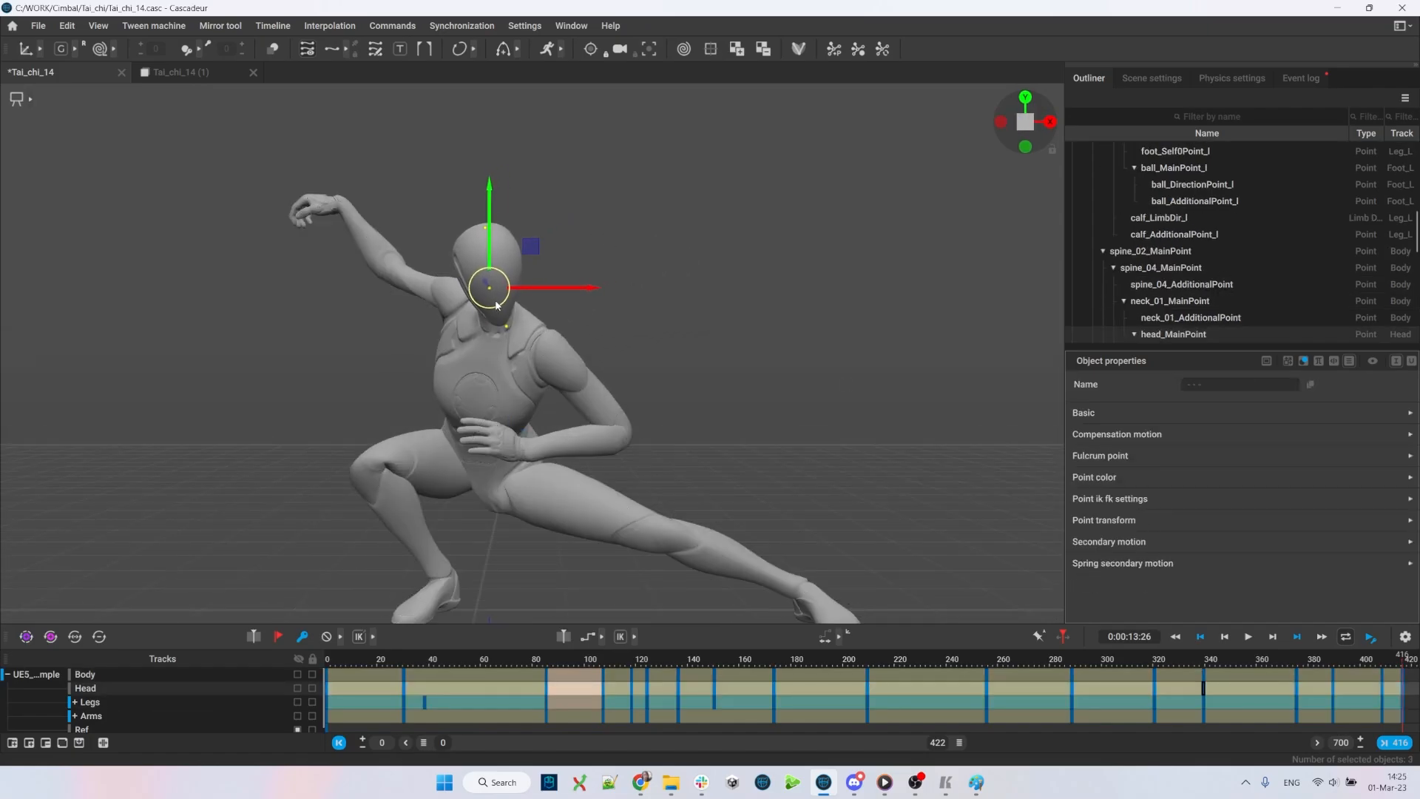
{"action": "left_click_drag", "start_coordinate": [497, 305], "coordinate": [506, 323]}
{"action": "key", "text": "alt+Tab"}
{"action": "key", "text": "alt+Tab"}
{"action": "key", "text": "e"}
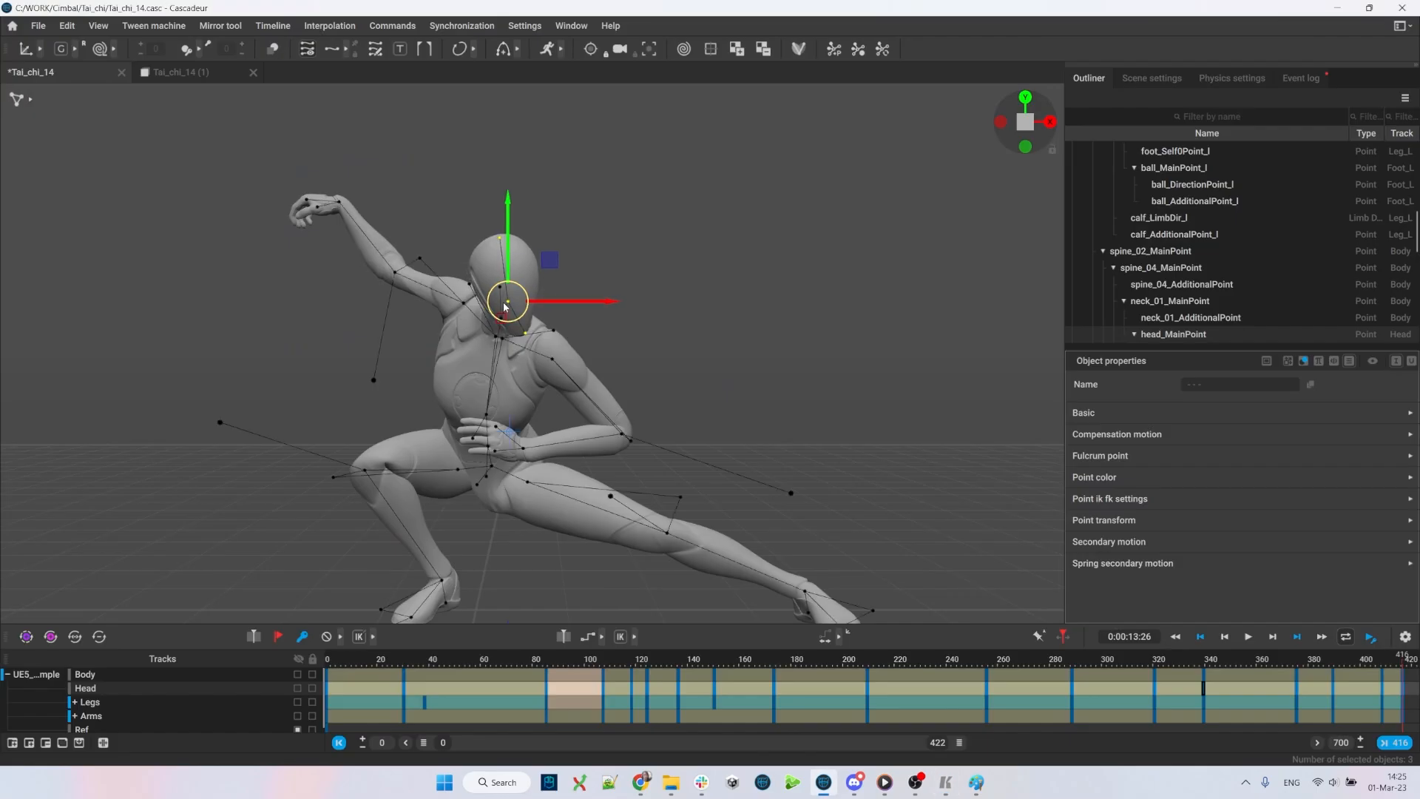
{"action": "left_click_drag", "start_coordinate": [548, 378], "coordinate": [521, 313]}
{"action": "key", "text": "q"}
- Rotate the right collarbone, upper arm and forearm from the top view to redirect the raised arm
{"action": "key", "text": "KP_7"}
{"action": "double_click", "coordinate": [528, 327]}
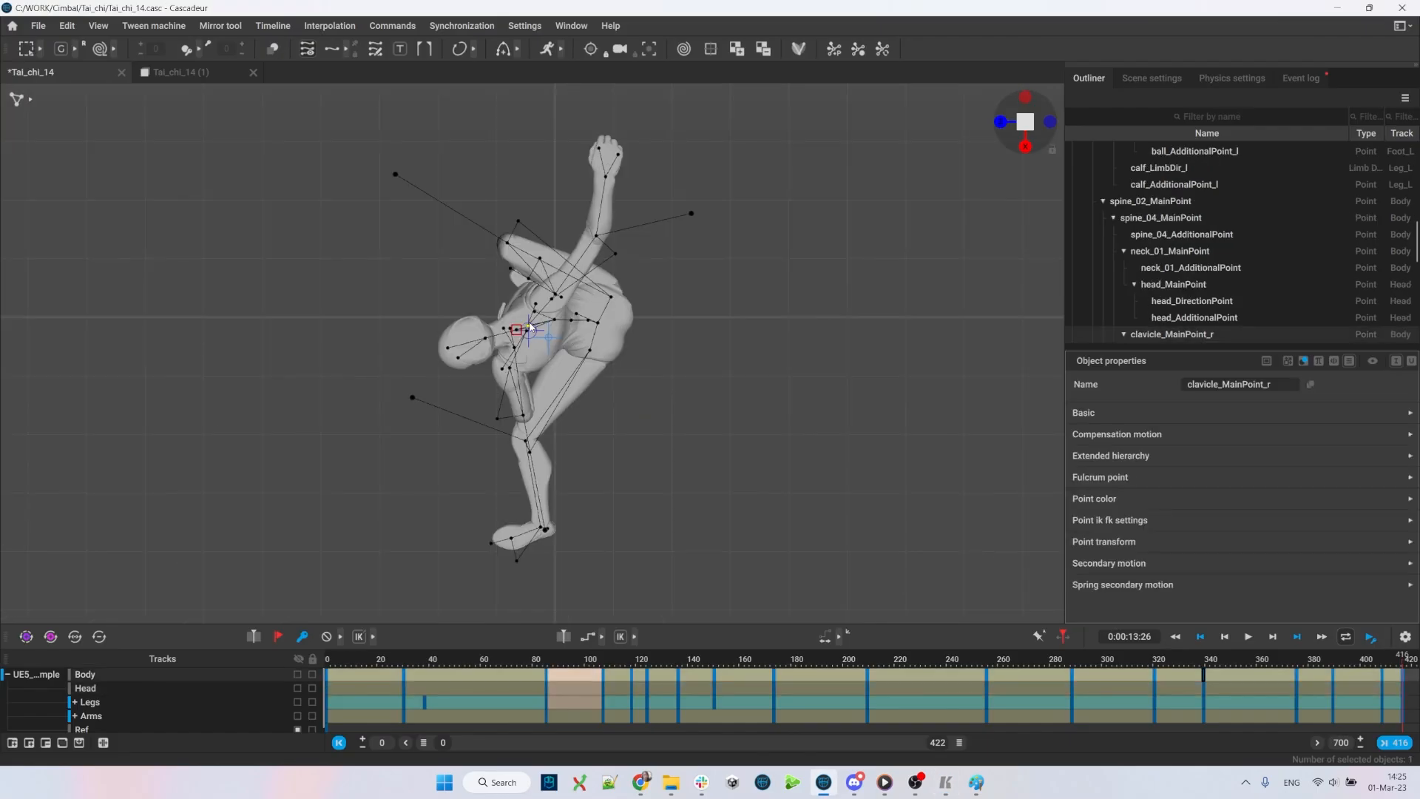
{"action": "key", "text": "e"}
{"action": "left_click_drag", "start_coordinate": [701, 346], "coordinate": [838, 340]}
{"action": "key", "text": "q"}
{"action": "double_click", "coordinate": [548, 297]}
{"action": "key", "text": "e"}
{"action": "key", "text": "q"}
{"action": "double_click", "coordinate": [570, 219]}
{"action": "key", "text": "e"}
- Rotate the left collarbone with its whole arm in the front view
{"action": "key", "text": "KP_1"}
{"action": "double_click", "coordinate": [516, 343]}
{"action": "key", "text": "e"}
{"action": "left_click_drag", "start_coordinate": [437, 343], "coordinate": [549, 357]}
{"action": "key", "text": "q"}
- Rotate the left upper arm at the shoulder to bring the elbow closer to the body, checking the reference
{"action": "double_click", "coordinate": [543, 358]}
{"action": "key", "text": "alt+Tab"}
{"action": "key", "text": "alt+Tab"}
{"action": "key", "text": "e"}
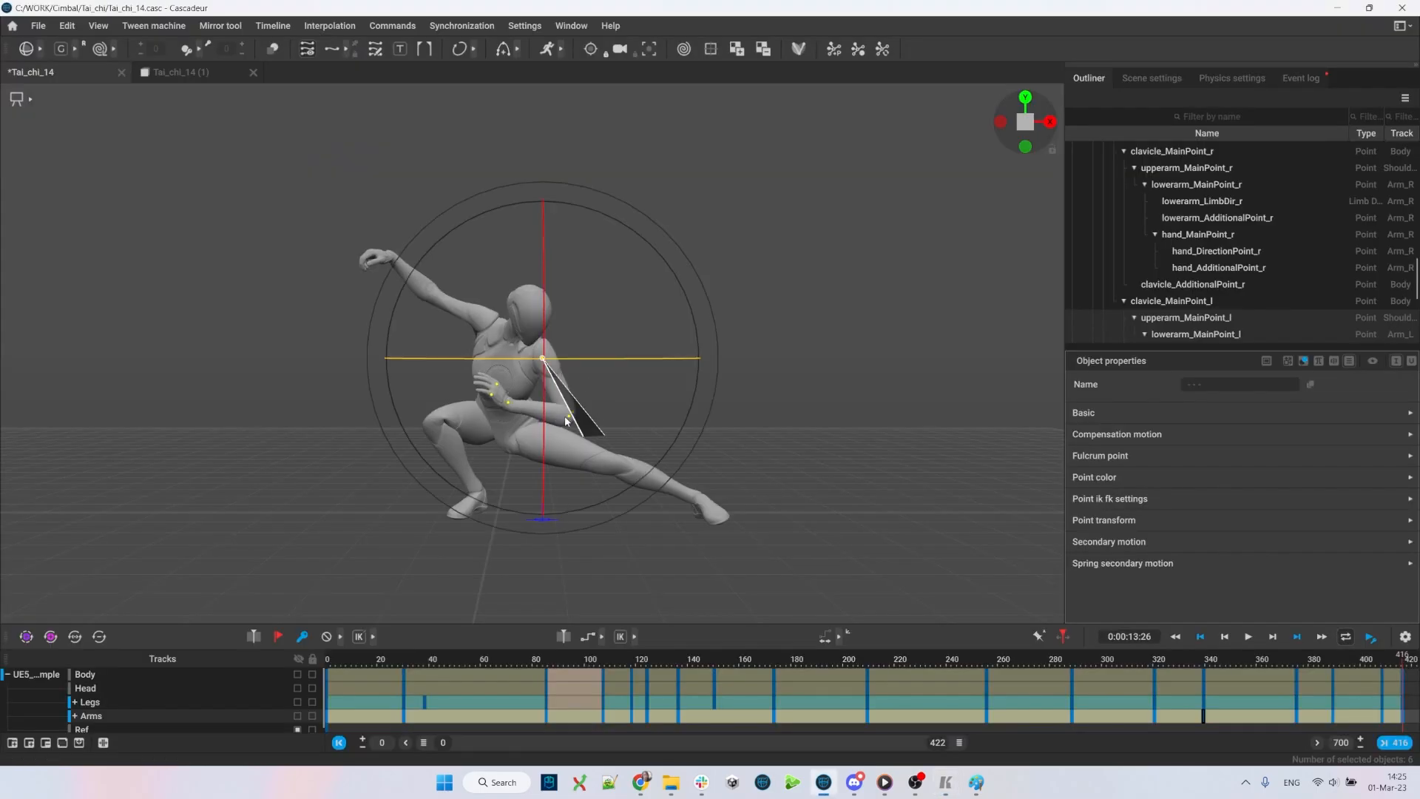
{"action": "left_click_drag", "start_coordinate": [571, 418], "coordinate": [546, 392]}
{"action": "key", "text": "q"}
- Rotate the left forearm at the elbow to lower the hand toward the thigh, checking the reference
{"action": "double_click", "coordinate": [545, 412]}
{"action": "key", "text": "e"}
{"action": "key", "text": "alt+Tab"}
{"action": "key", "text": "alt+Tab"}
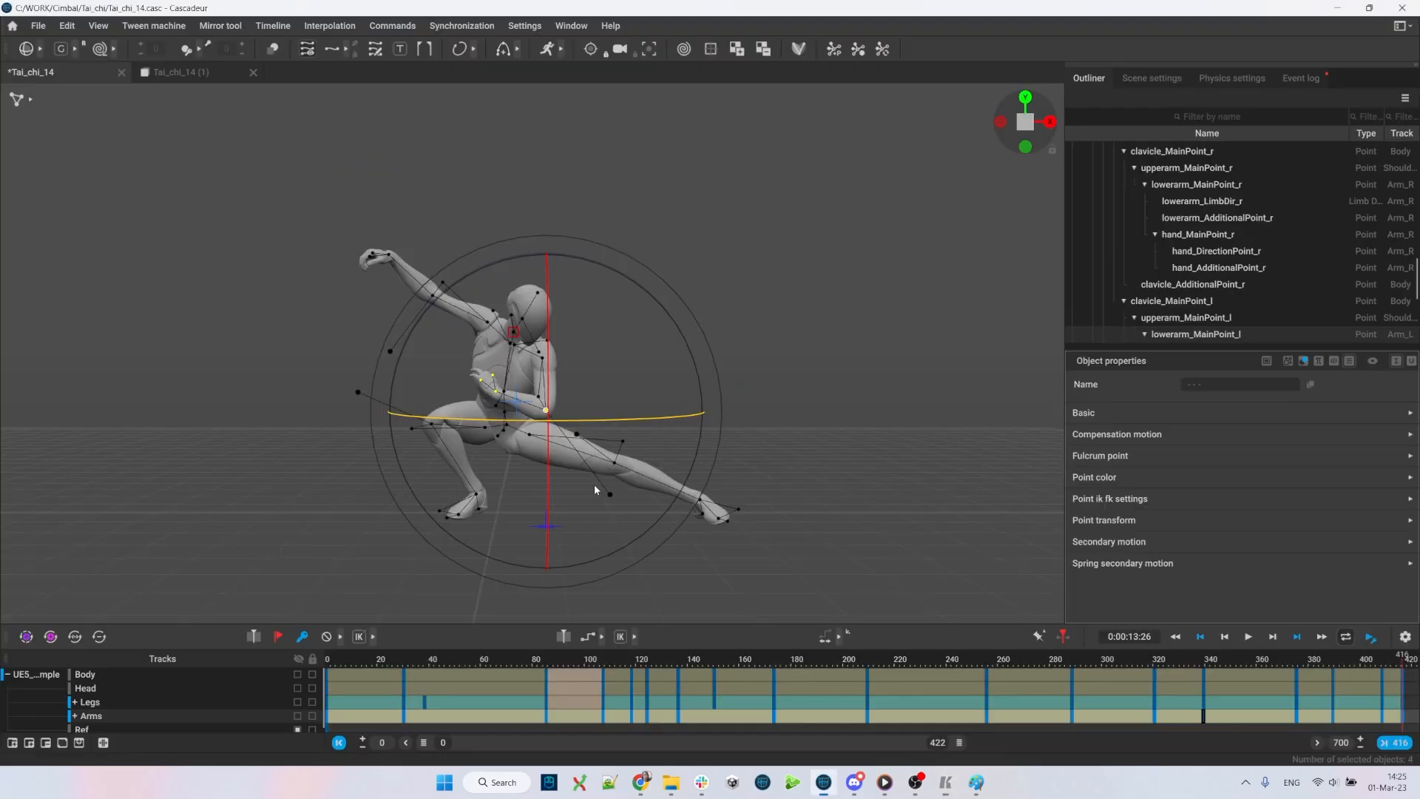
{"action": "left_click_drag", "start_coordinate": [593, 484], "coordinate": [551, 418]}
{"action": "key", "text": "alt+Tab"}
{"action": "key", "text": "alt+Tab"}
- Lower the pelvis together with the whole upper body to deepen the crouch, checking the reference
{"action": "left_click", "coordinate": [650, 296]}
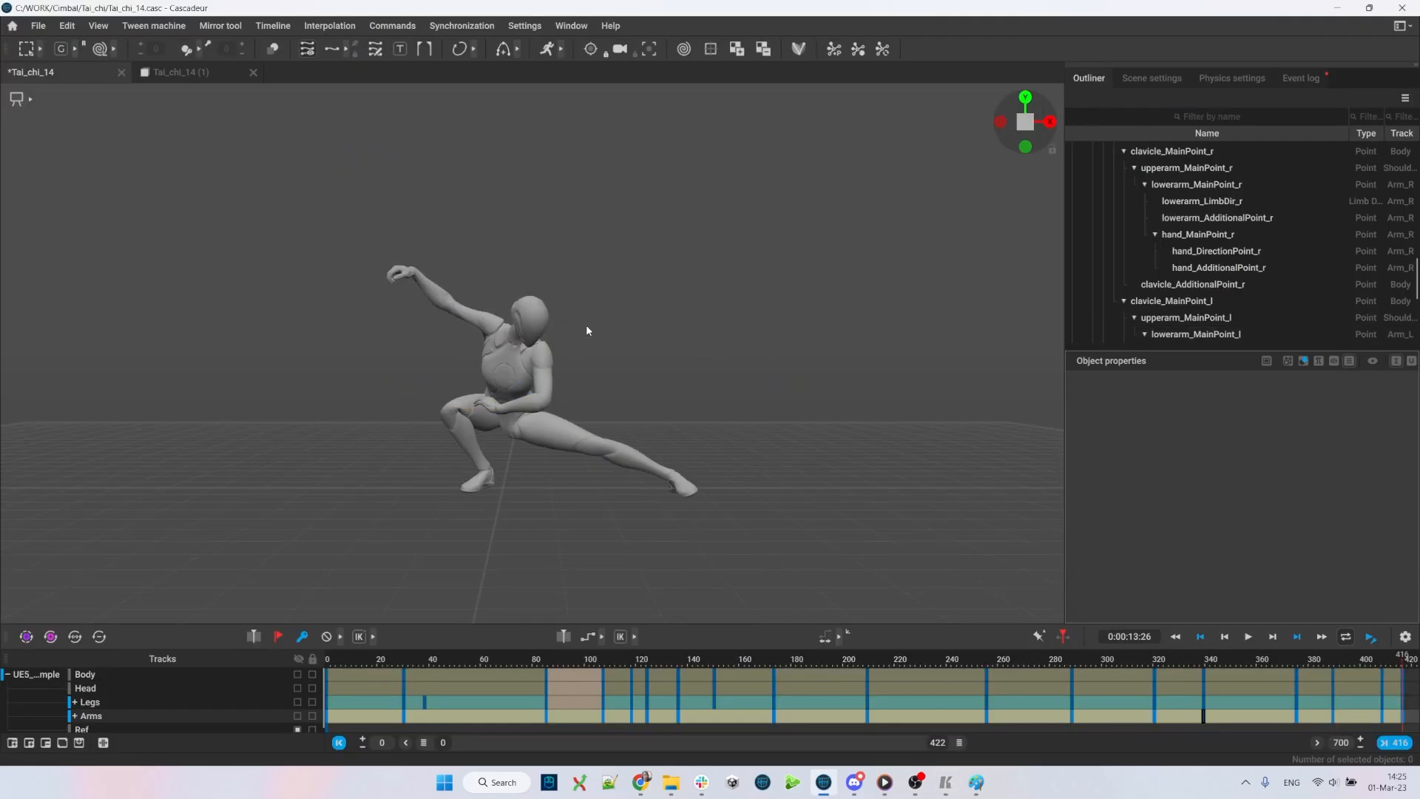
{"action": "left_click_drag", "start_coordinate": [586, 325], "coordinate": [518, 329], "text": "alt"}
{"action": "double_click", "coordinate": [453, 393]}
{"action": "key", "text": "e"}
{"action": "left_click", "coordinate": [449, 366], "text": "shift"}
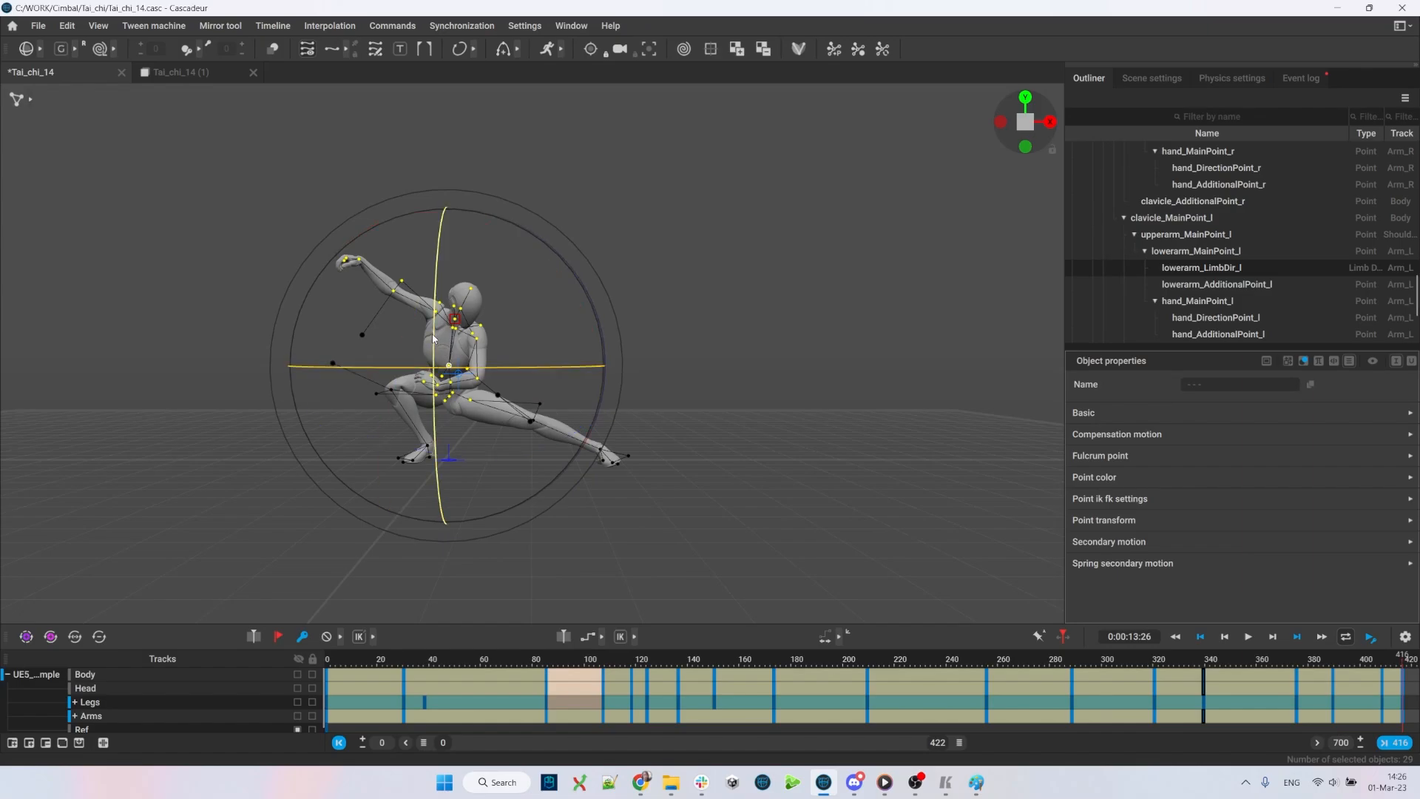
{"action": "left_click_drag", "start_coordinate": [434, 339], "coordinate": [464, 387]}
{"action": "key", "text": "w"}
{"action": "key", "text": "alt+Tab"}
{"action": "key", "text": "alt+Tab"}
- Rotate the pelvis together with the whole upper body in the front view
{"action": "key", "text": "q"}
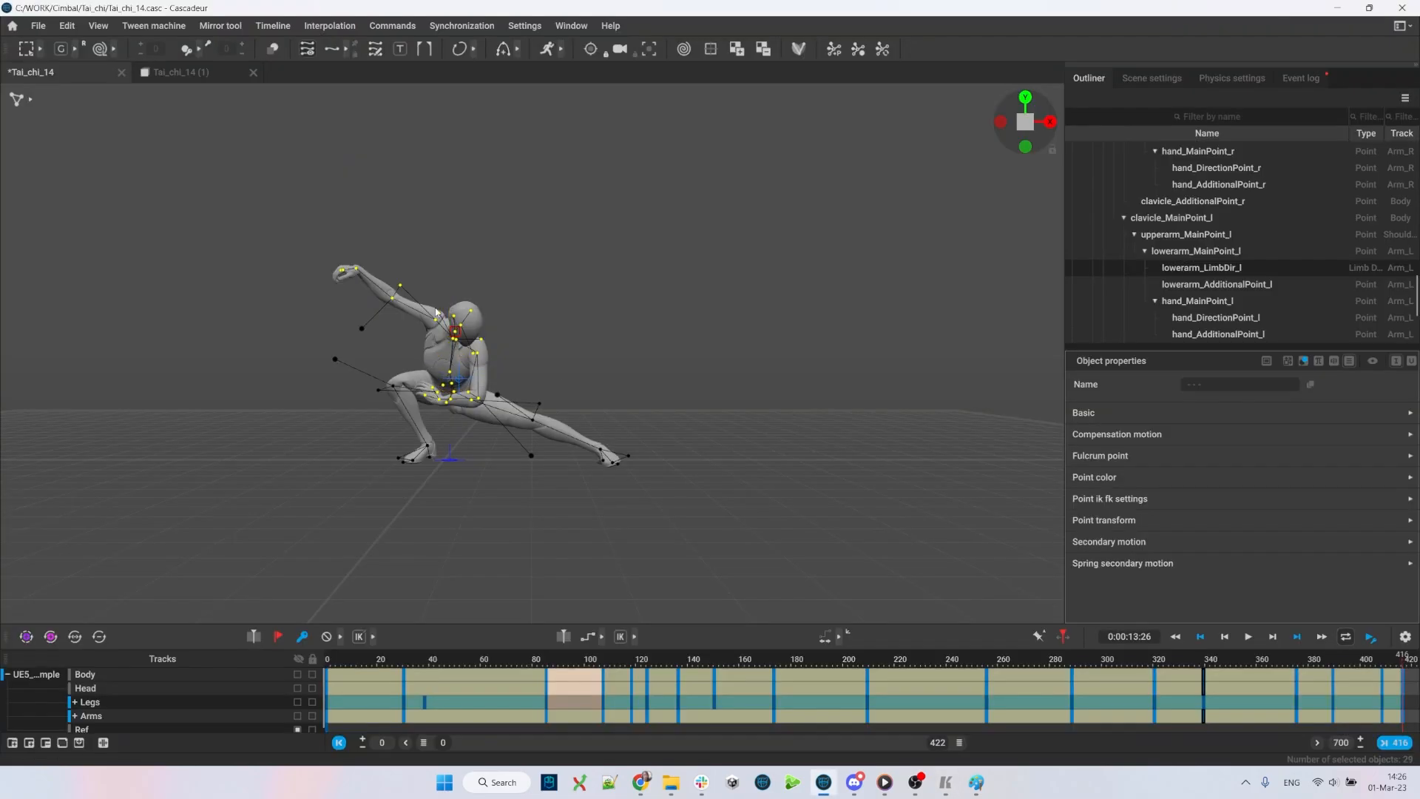
{"action": "scroll", "coordinate": [439, 318], "scroll_direction": "up", "scroll_amount": 3}
{"action": "key", "text": "e"}
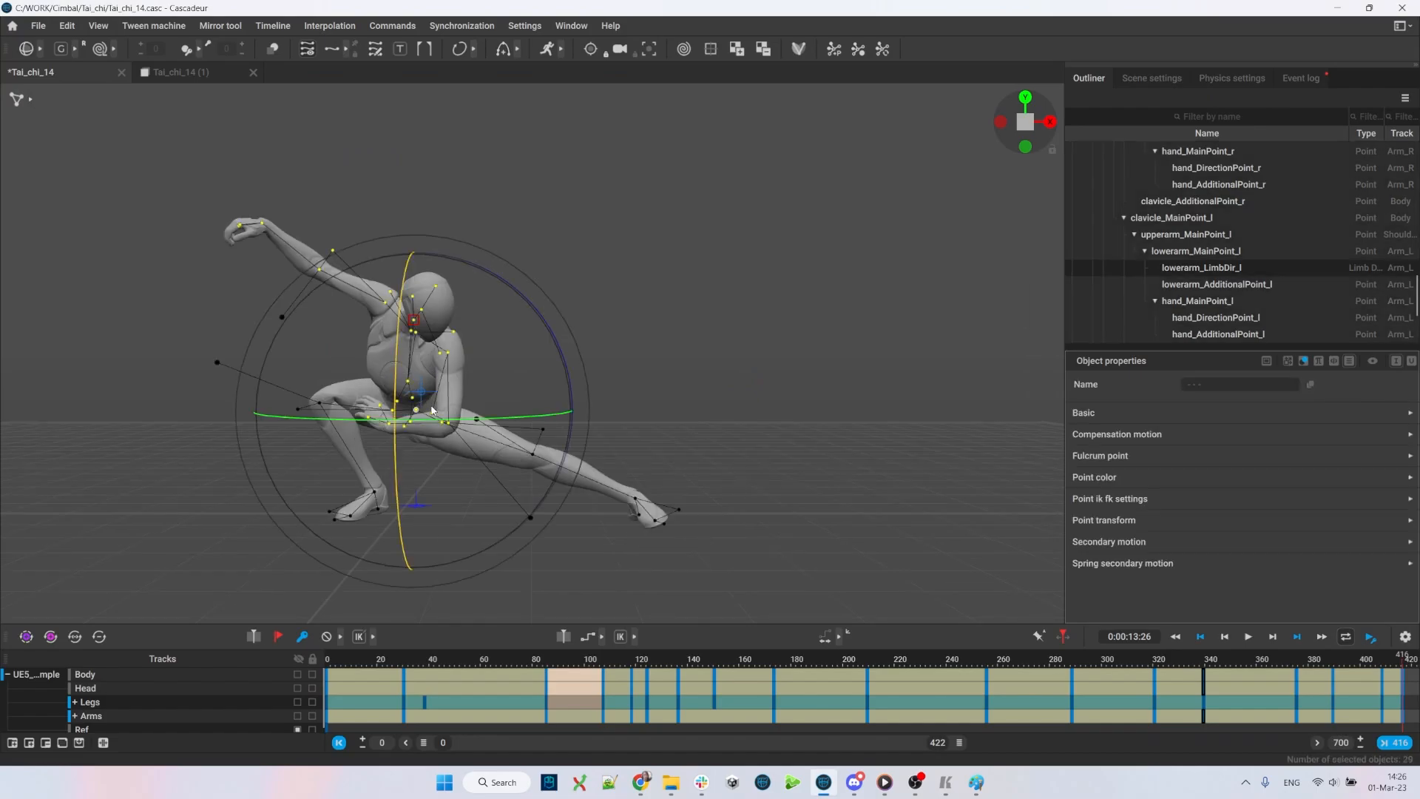
{"action": "left_click_drag", "start_coordinate": [434, 423], "coordinate": [370, 393]}
- Exclude the pelvis points from the selection and rotate the upper body at the waist from the back view
{"action": "left_click", "coordinate": [577, 362]}
{"action": "left_click_drag", "start_coordinate": [577, 362], "coordinate": [703, 403], "text": "alt"}
{"action": "left_click_drag", "start_coordinate": [873, 204], "coordinate": [689, 392]}
{"action": "key", "text": "q"}
{"action": "left_click_drag", "start_coordinate": [706, 444], "coordinate": [632, 413], "text": "ctrl"}
{"action": "left_click", "coordinate": [673, 402], "text": "ctrl"}
{"action": "key", "text": "e"}
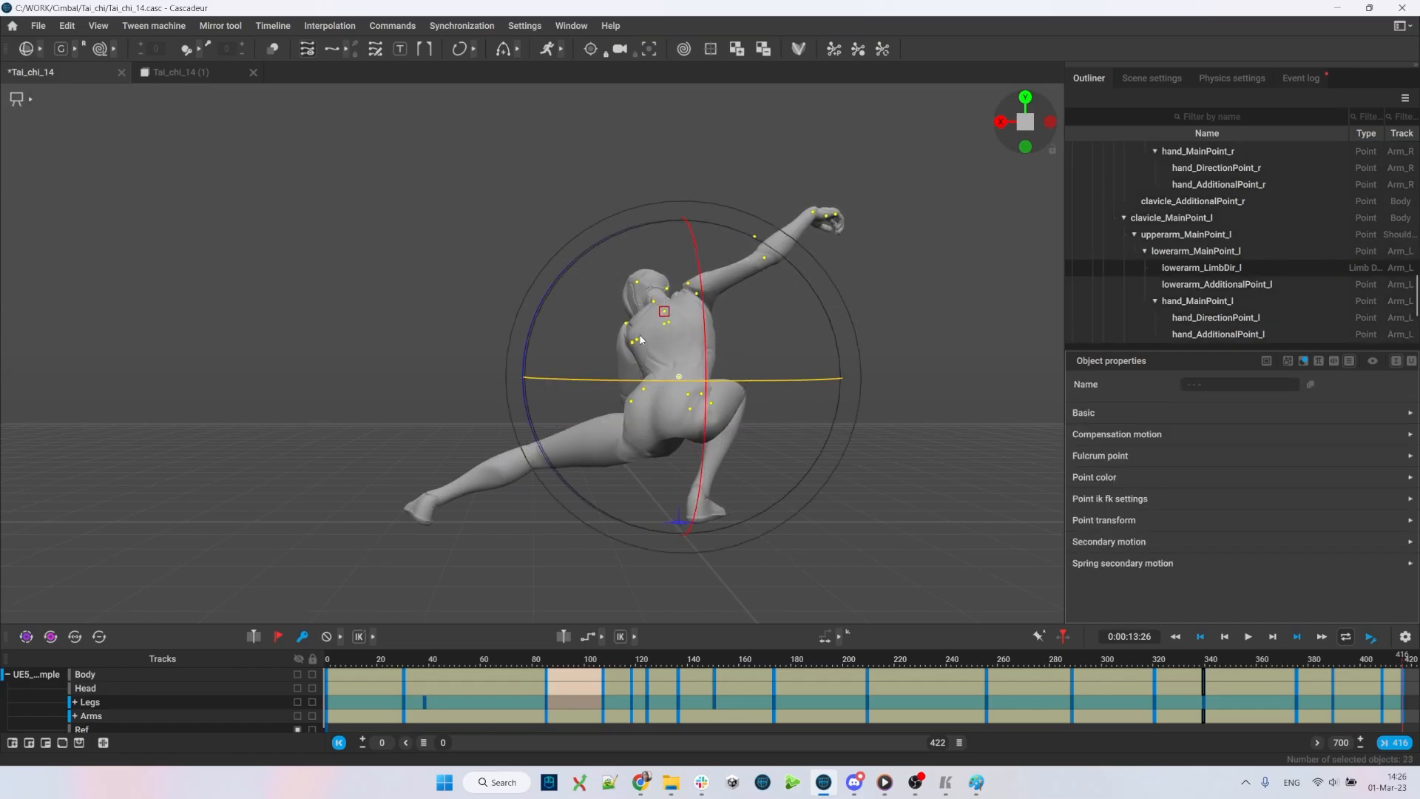
{"action": "left_click_drag", "start_coordinate": [641, 334], "coordinate": [637, 322]}
{"action": "key", "text": "q"}
- Rotate the pelvis with the upper body from the back view to refine the hip angle
{"action": "left_click", "coordinate": [835, 352]}
{"action": "double_click", "coordinate": [668, 419]}
{"action": "key", "text": "e"}
{"action": "left_click_drag", "start_coordinate": [744, 476], "coordinate": [723, 514]}
{"action": "key", "text": "q"}
{"action": "key", "text": "e"}
{"action": "left_click_drag", "start_coordinate": [666, 422], "coordinate": [659, 451]}
{"action": "key", "text": "q"}
- Shift the pelvis with the upper body slightly and compare the crouch with the reference video
{"action": "left_click", "coordinate": [738, 362]}
{"action": "left_click_drag", "start_coordinate": [738, 362], "coordinate": [518, 384], "text": "alt"}
{"action": "double_click", "coordinate": [442, 404]}
{"action": "key", "text": "w"}
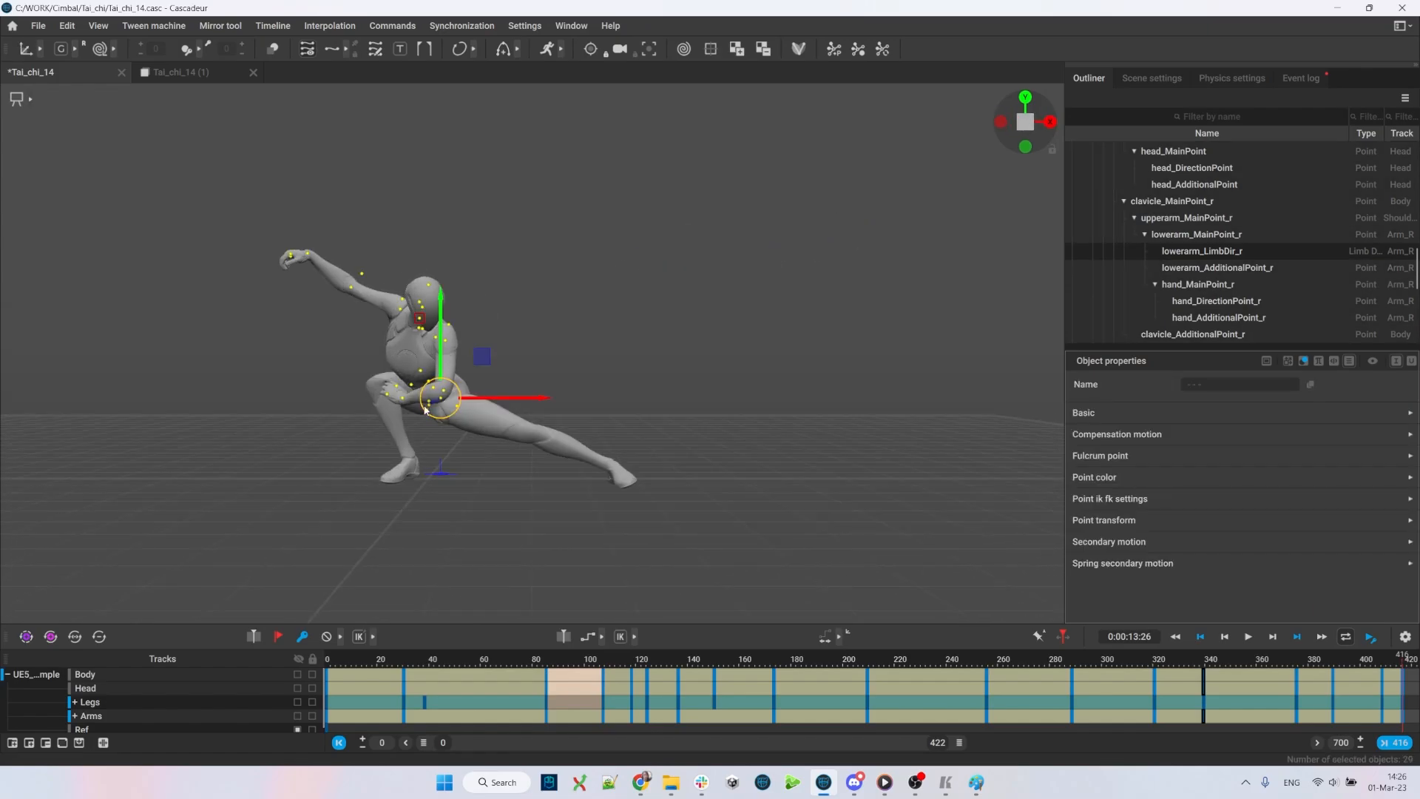
{"action": "mouse_move", "coordinate": [445, 411]}
{"action": "left_mouse_down"}
{"action": "mouse_move", "coordinate": [456, 440]}
{"action": "mouse_move", "coordinate": [453, 405]}
{"action": "left_mouse_up"}
{"action": "left_click_drag", "start_coordinate": [455, 407], "coordinate": [509, 401], "text": "alt"}
{"action": "key", "text": "p"}
{"action": "key", "text": "alt+Tab"}
{"action": "key", "text": "alt+Tab"}
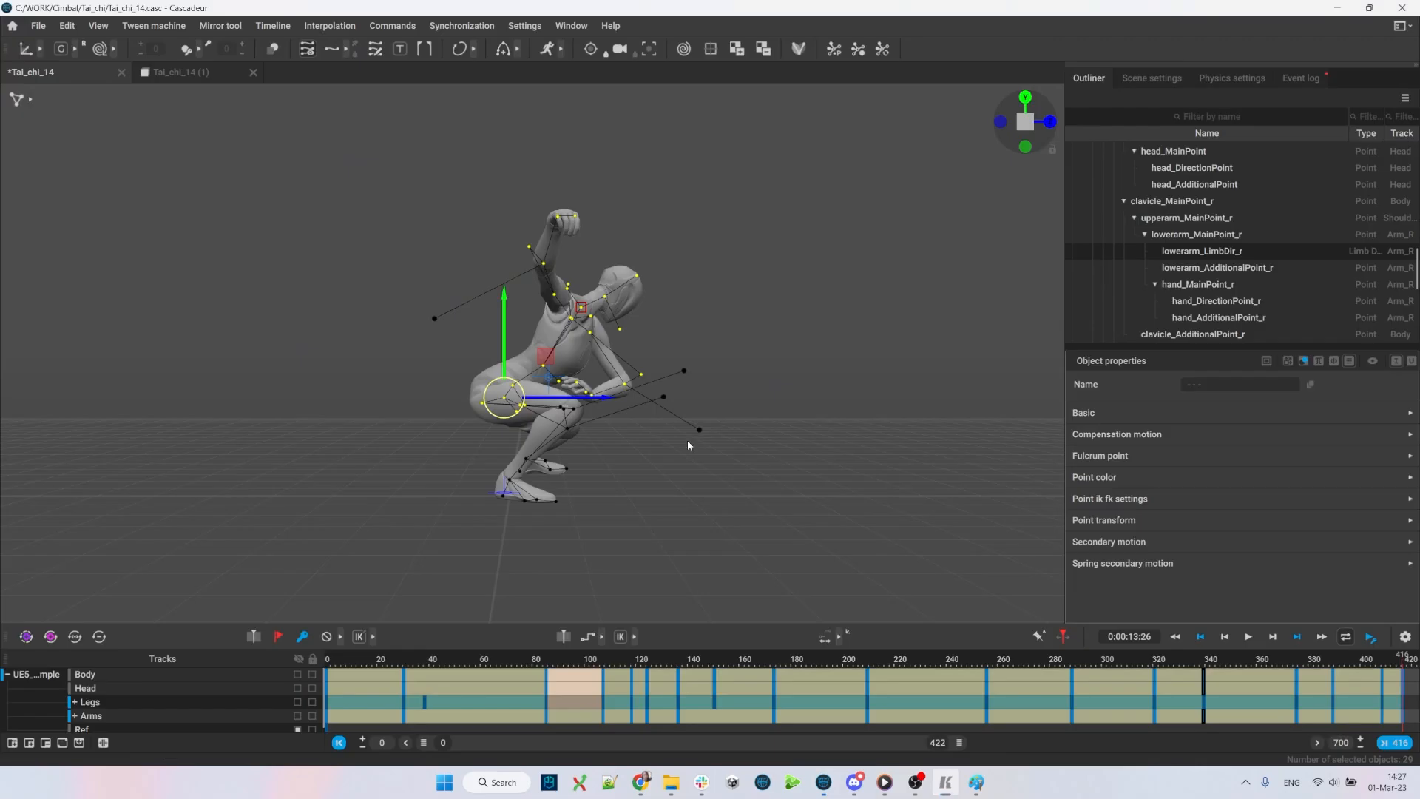
- Rotate the left upper arm at the shoulder to match the reference video
{"action": "left_click_drag", "start_coordinate": [686, 440], "coordinate": [436, 422], "text": "alt"}
{"action": "key", "text": "p"}
{"action": "left_click", "coordinate": [430, 319]}
{"action": "key", "text": "e"}
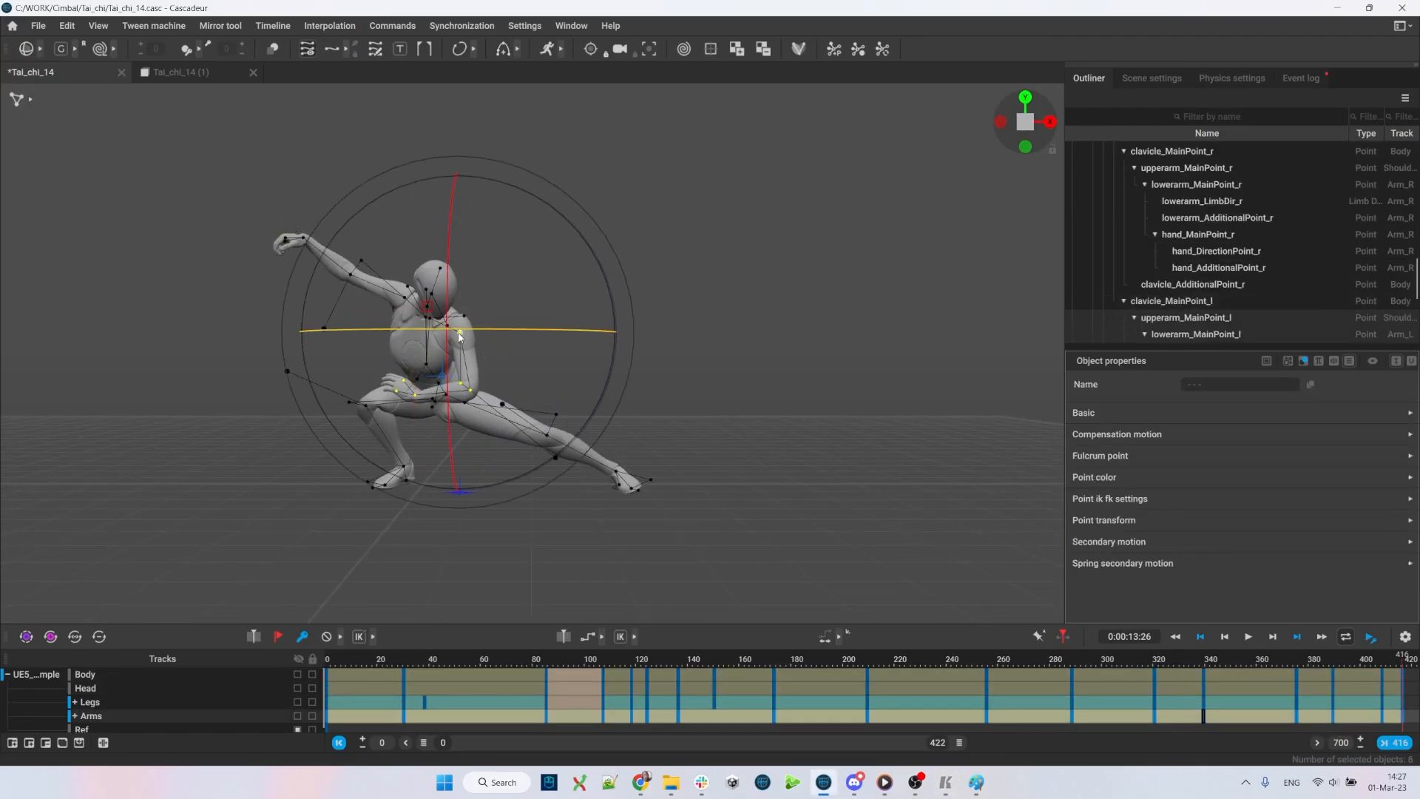
{"action": "key", "text": "alt+Tab"}
{"action": "key", "text": "alt+Tab"}
- Rotate the right collarbone with its whole arm to lower the raised arm, checking the reference video
{"action": "left_click", "coordinate": [420, 386]}
{"action": "key", "text": "w"}
{"action": "left_click_drag", "start_coordinate": [426, 325], "coordinate": [425, 319]}
{"action": "key", "text": "alt+Tab"}
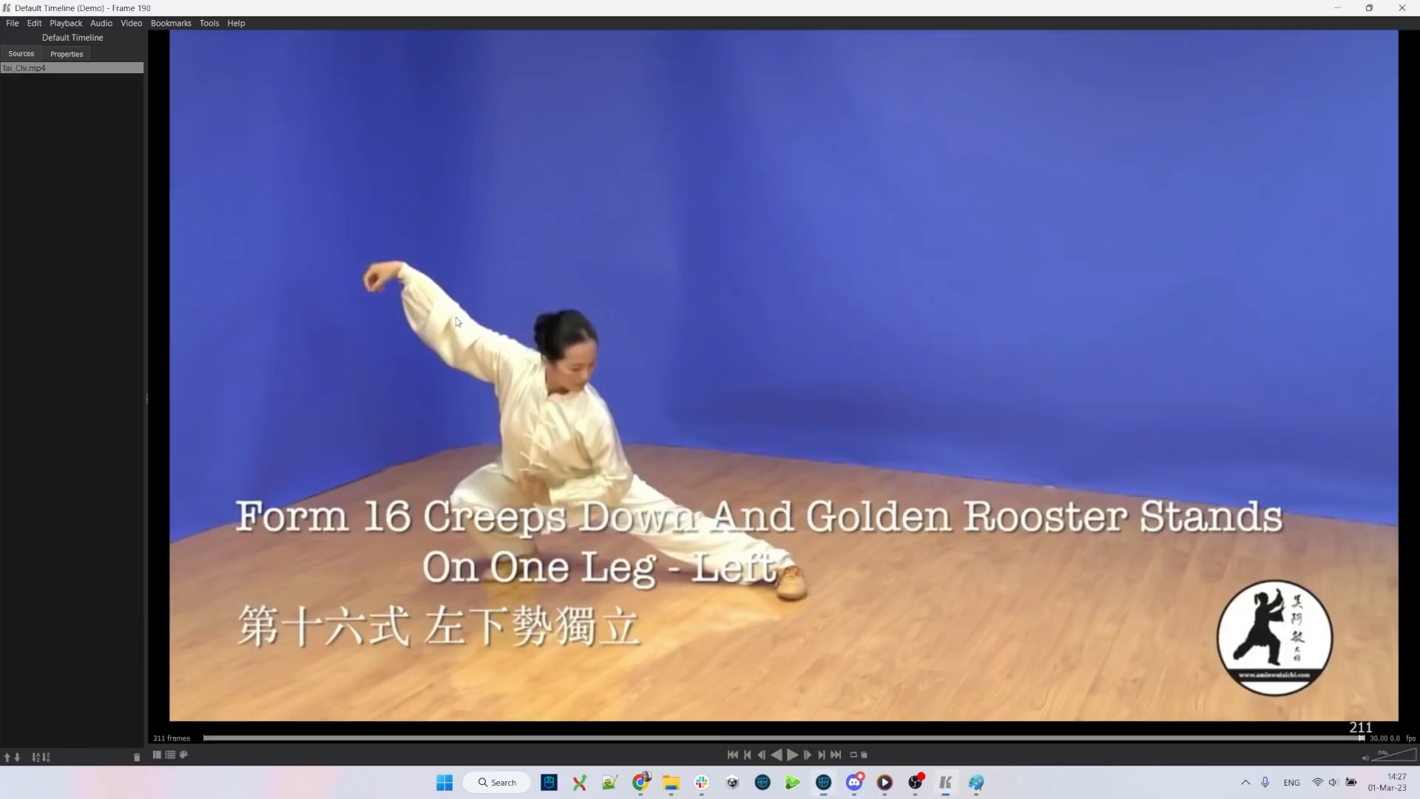
{"action": "key", "text": "alt+Tab"}
{"action": "key", "text": "p"}
{"action": "left_click", "coordinate": [426, 319]}
{"action": "key", "text": "p"}
{"action": "key", "text": "e"}
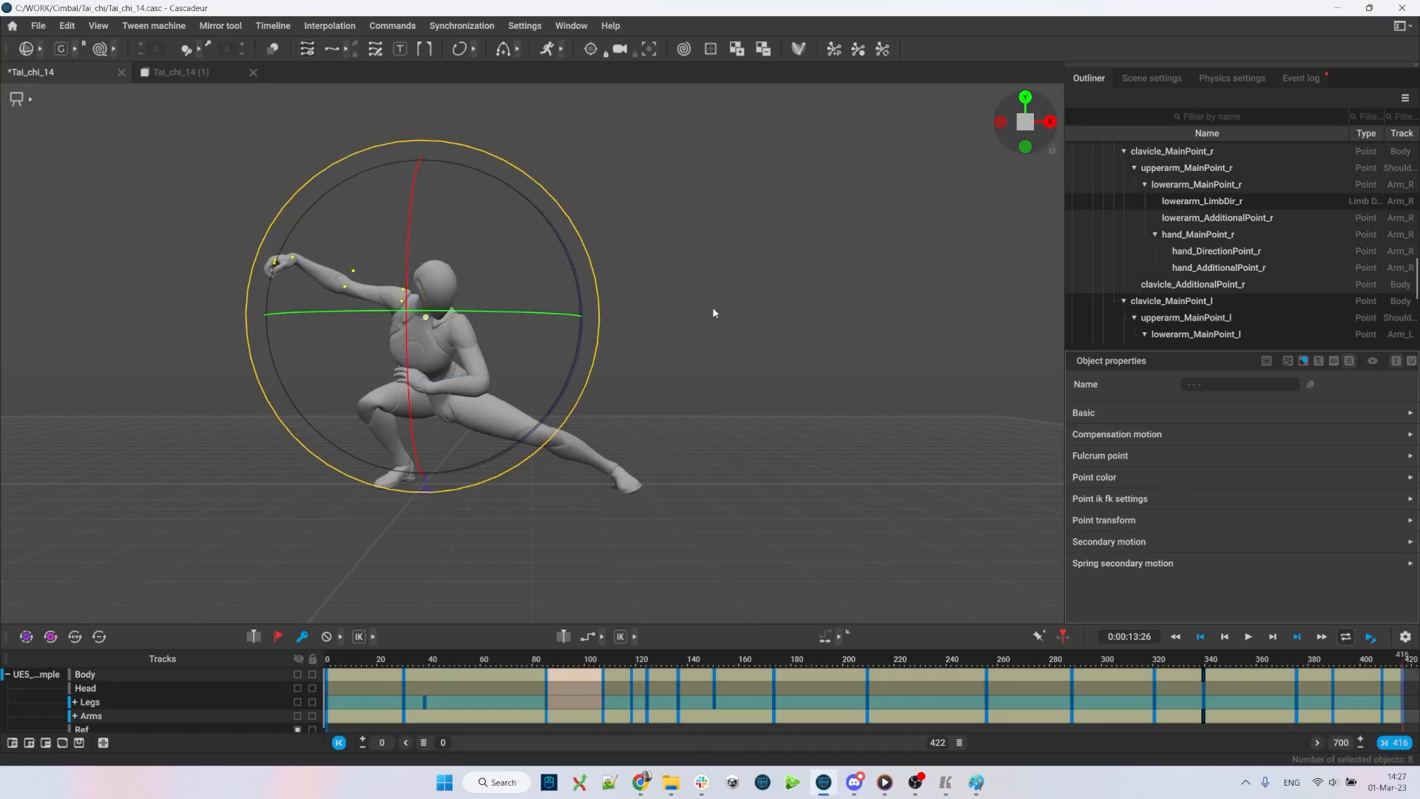
{"action": "left_click", "coordinate": [587, 264]}
{"action": "scroll", "coordinate": [608, 273], "scroll_direction": "down", "scroll_amount": 3}
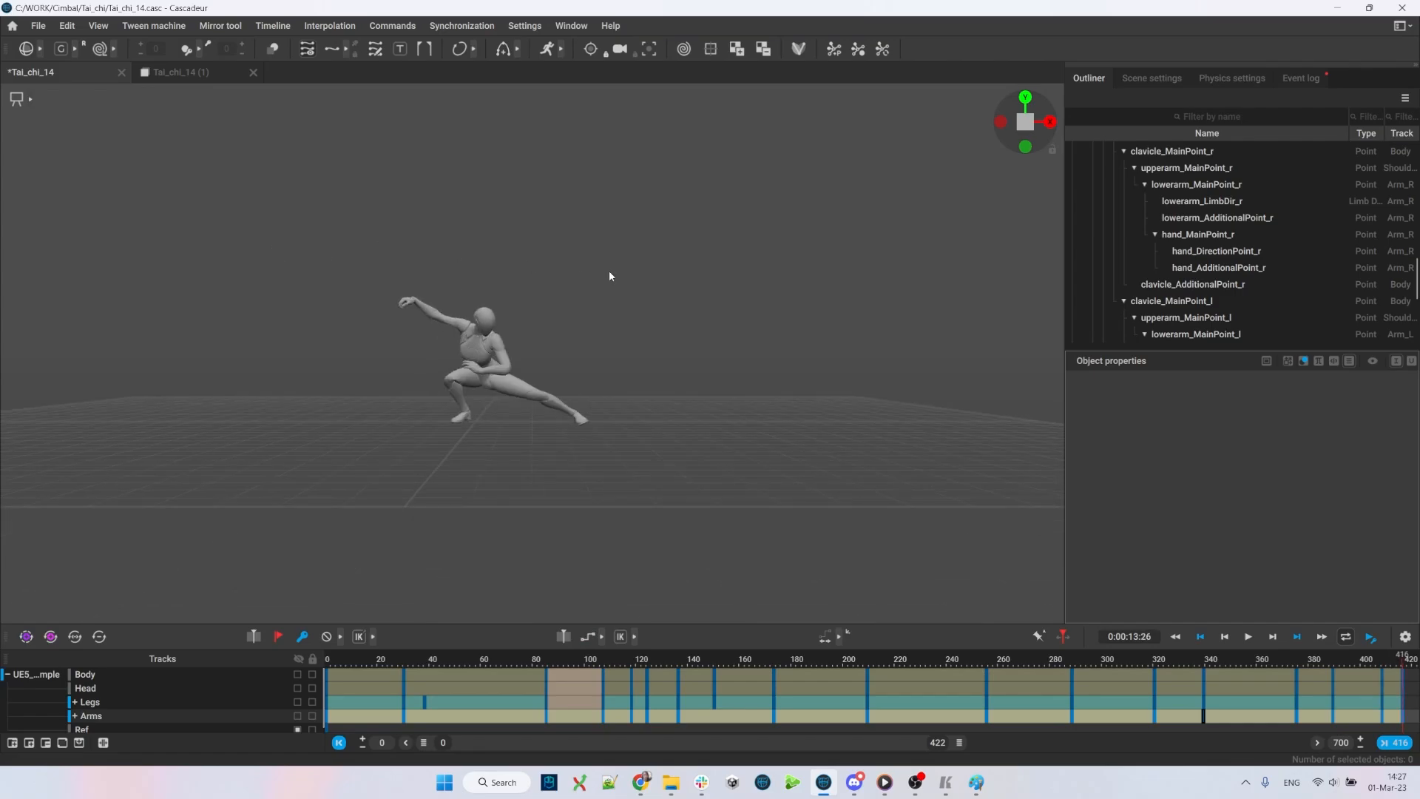
{"action": "right_click_drag", "start_coordinate": [609, 269], "coordinate": [247, 313]}
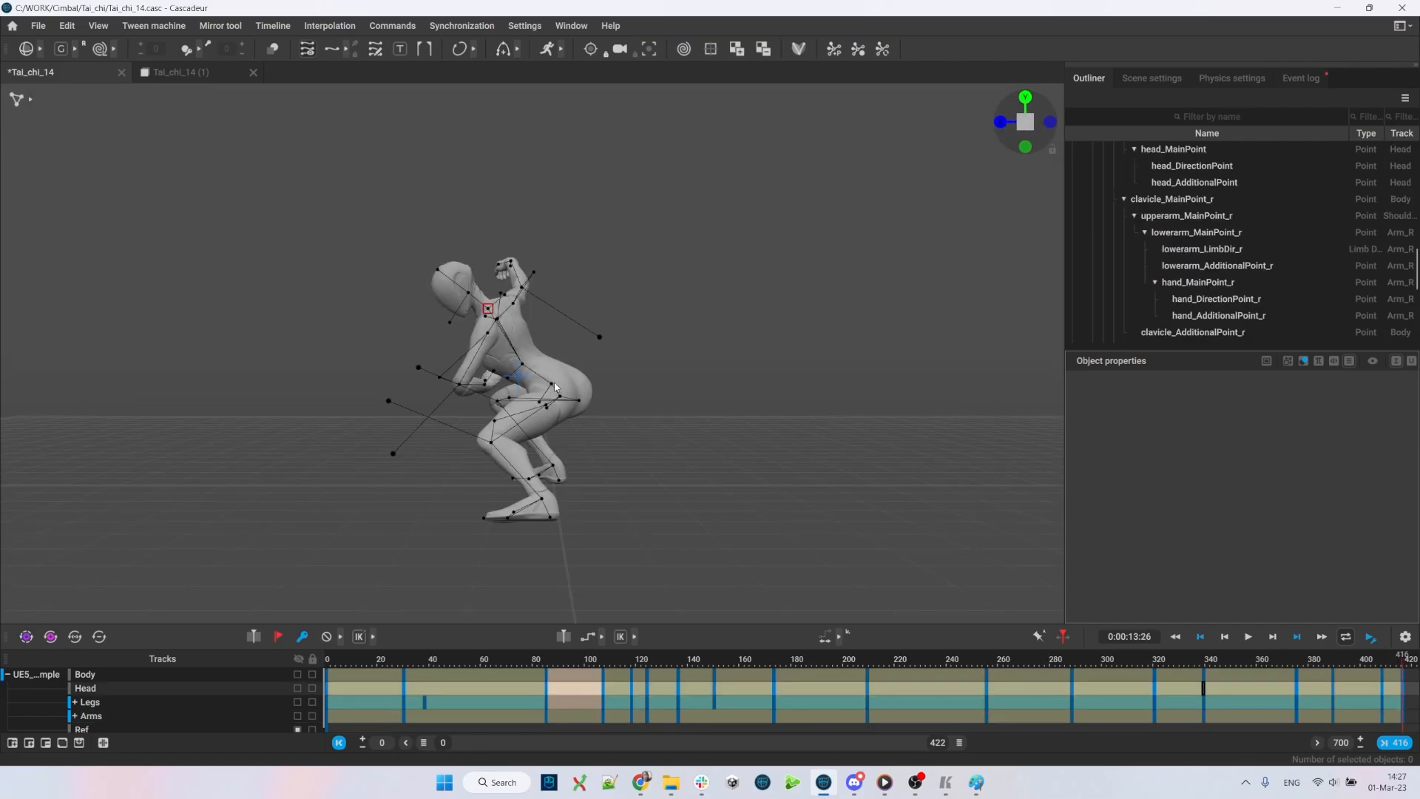
- Tilt the upper body forward from the hips in the side view
{"action": "left_click", "coordinate": [552, 384]}
{"action": "double_click", "coordinate": [551, 385]}
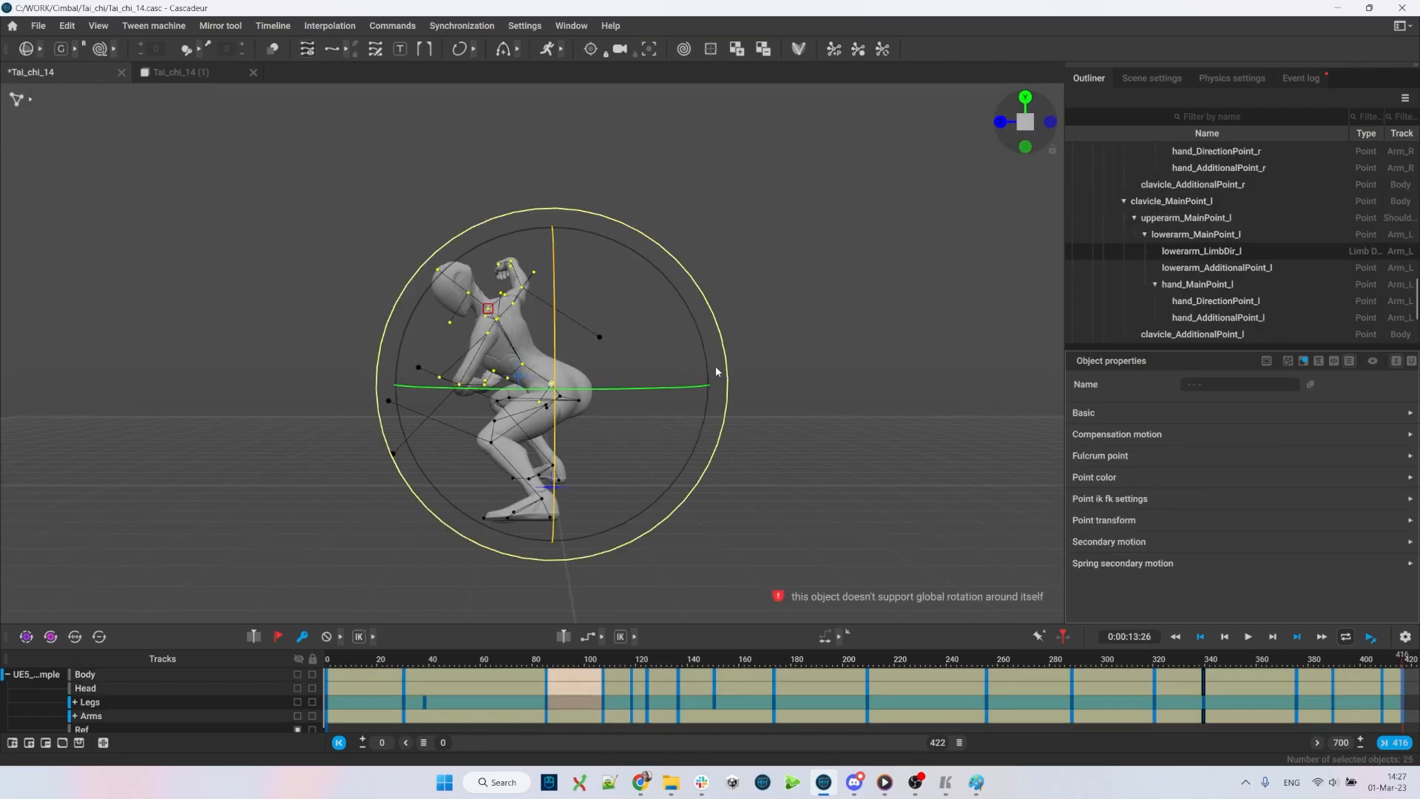
{"action": "left_click_drag", "start_coordinate": [726, 368], "coordinate": [726, 333]}
{"action": "key", "text": "q"}
- Rotate the torso with the head and arms at the lower spine in the side view
{"action": "left_click", "coordinate": [523, 370]}
{"action": "double_click", "coordinate": [524, 363]}
{"action": "key", "text": "e"}
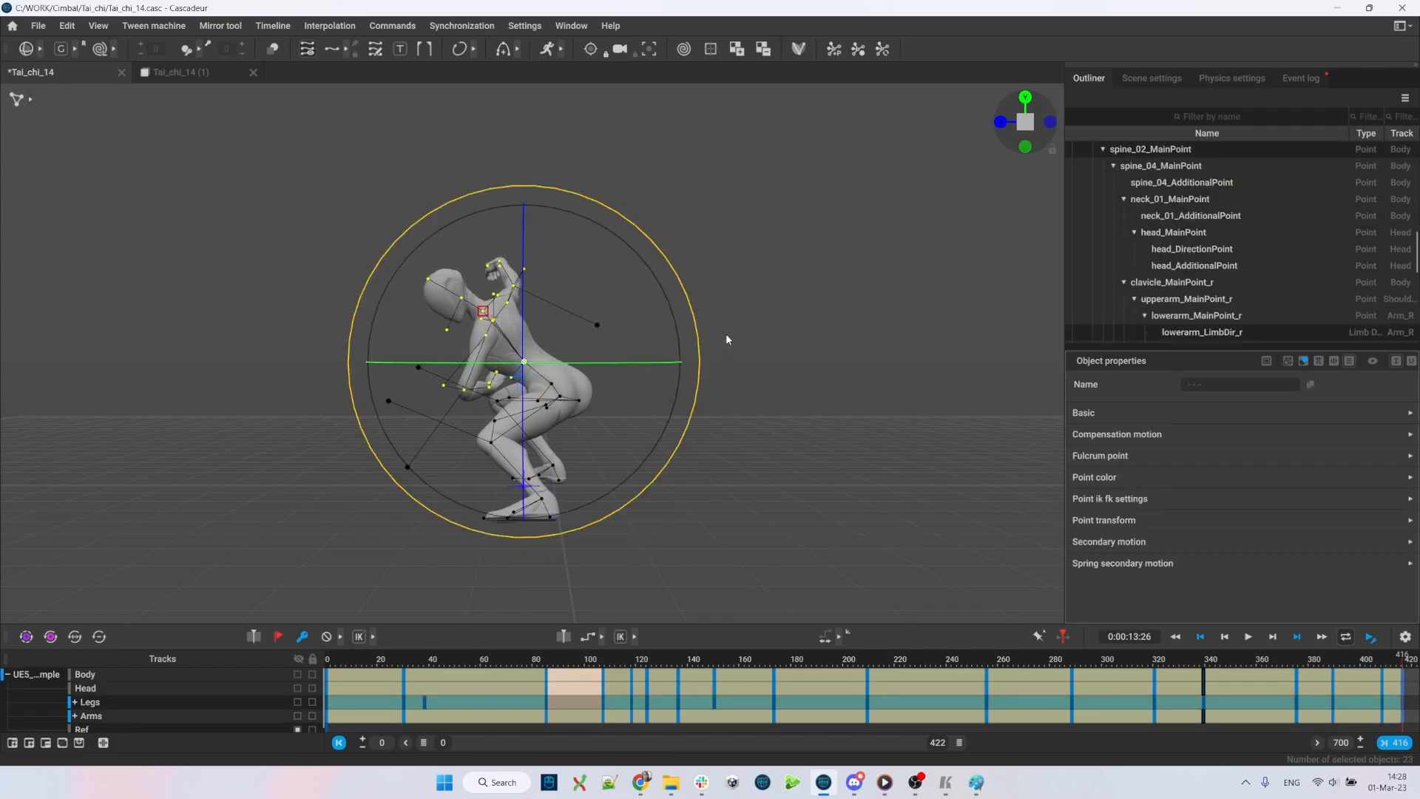
{"action": "key", "text": "q"}
- Reposition and tilt the head in the side view
{"action": "left_click", "coordinate": [515, 306]}
{"action": "double_click", "coordinate": [464, 301]}
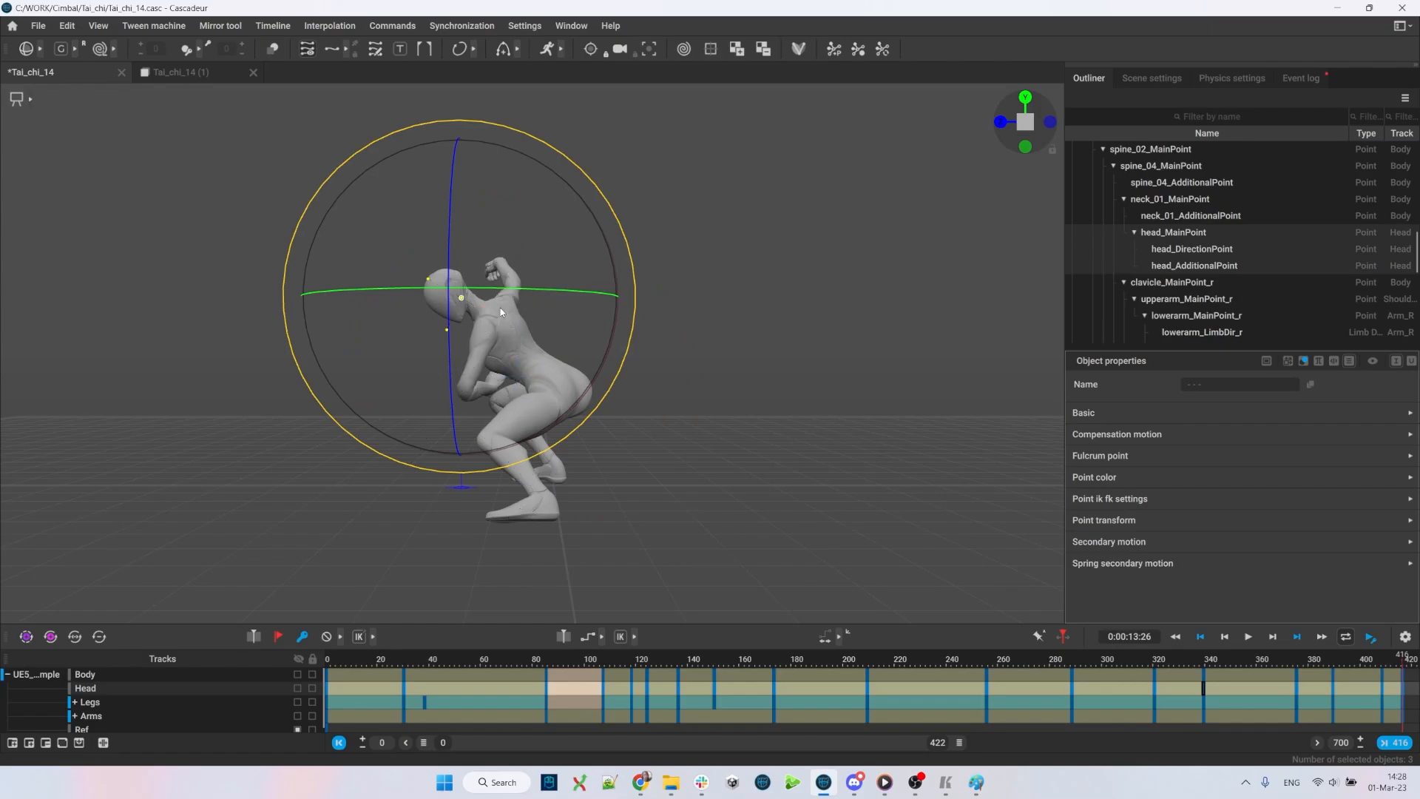
{"action": "key", "text": "w"}
{"action": "key", "text": "e"}
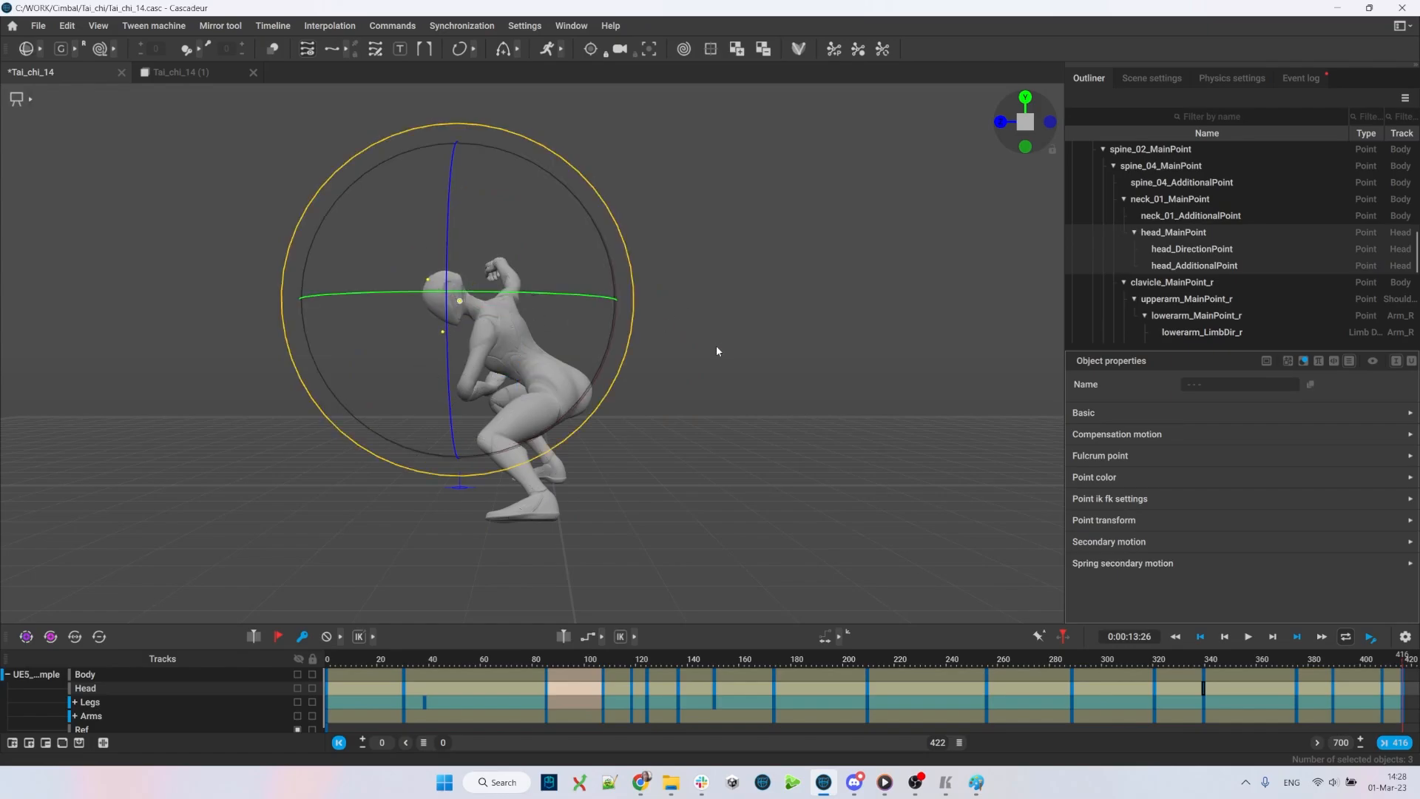
- Rotate the raised right hand at the wrist in the front view
{"action": "mouse_move", "coordinate": [716, 352]}
{"action": "right_mouse_down"}
{"action": "mouse_move", "coordinate": [824, 354]}
{"action": "mouse_move", "coordinate": [704, 345]}
{"action": "right_mouse_up"}
{"action": "double_click", "coordinate": [397, 294]}
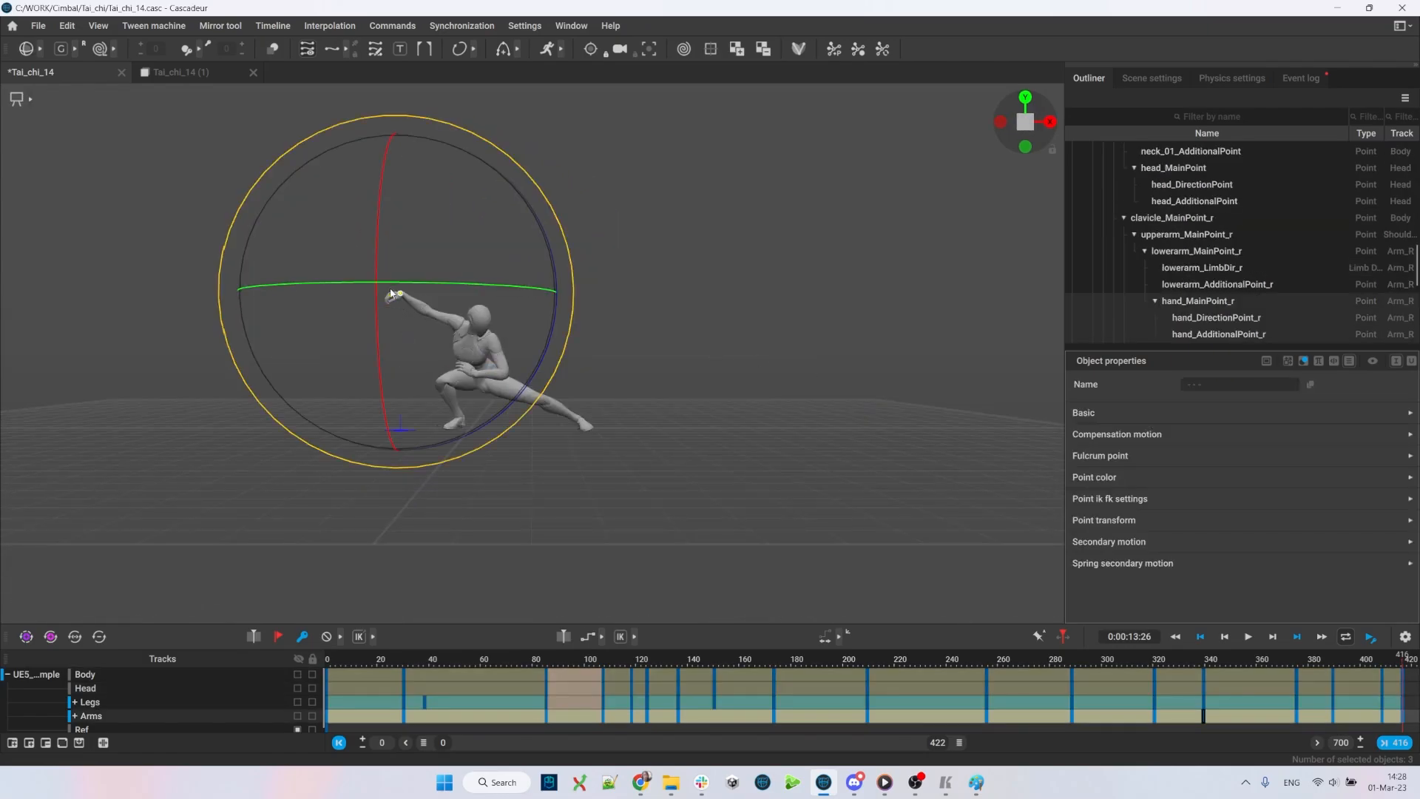
{"action": "left_click", "coordinate": [802, 264]}
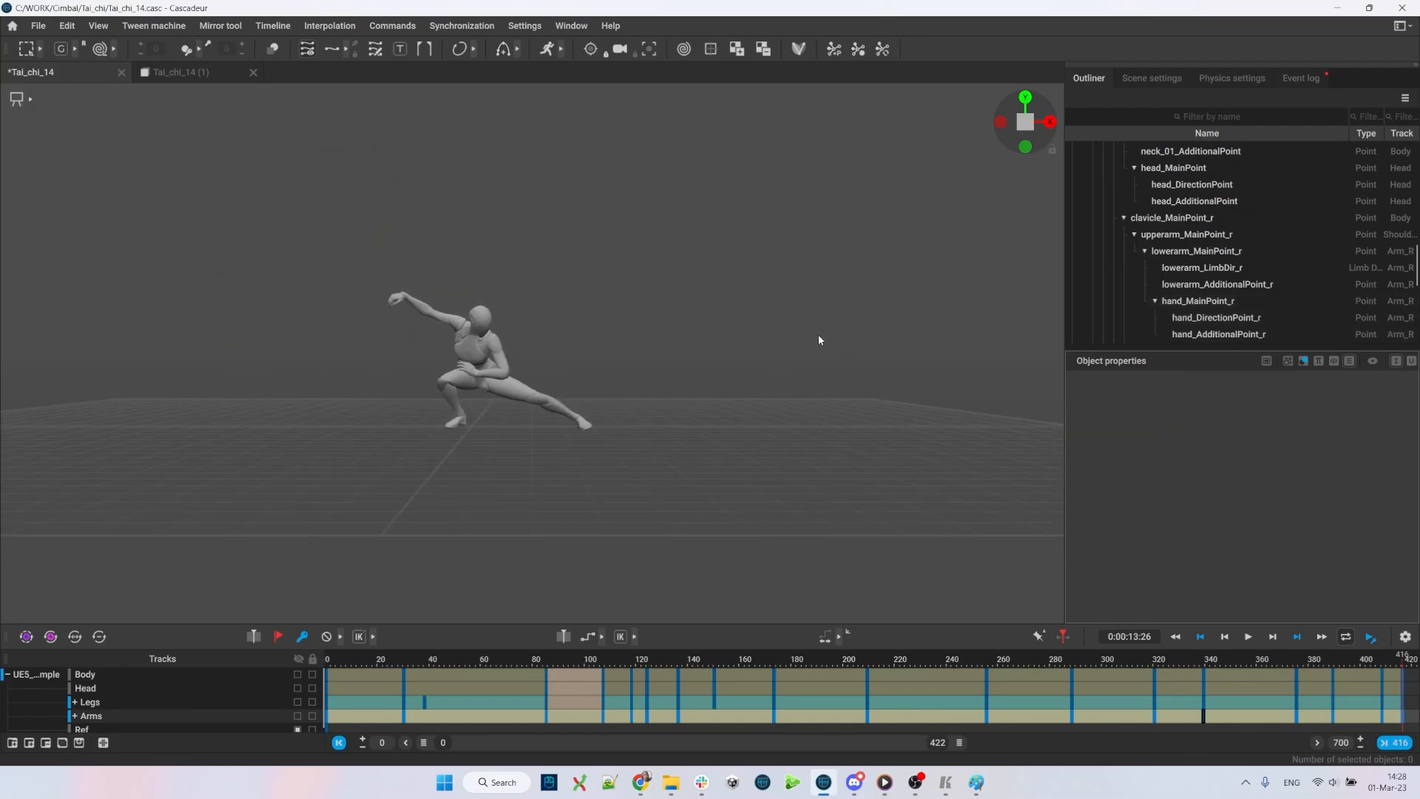
- Switch to the Tai_chi_14 (1) scene and play its animation
{"action": "left_click", "coordinate": [197, 77]}
{"action": "key", "text": "space"}
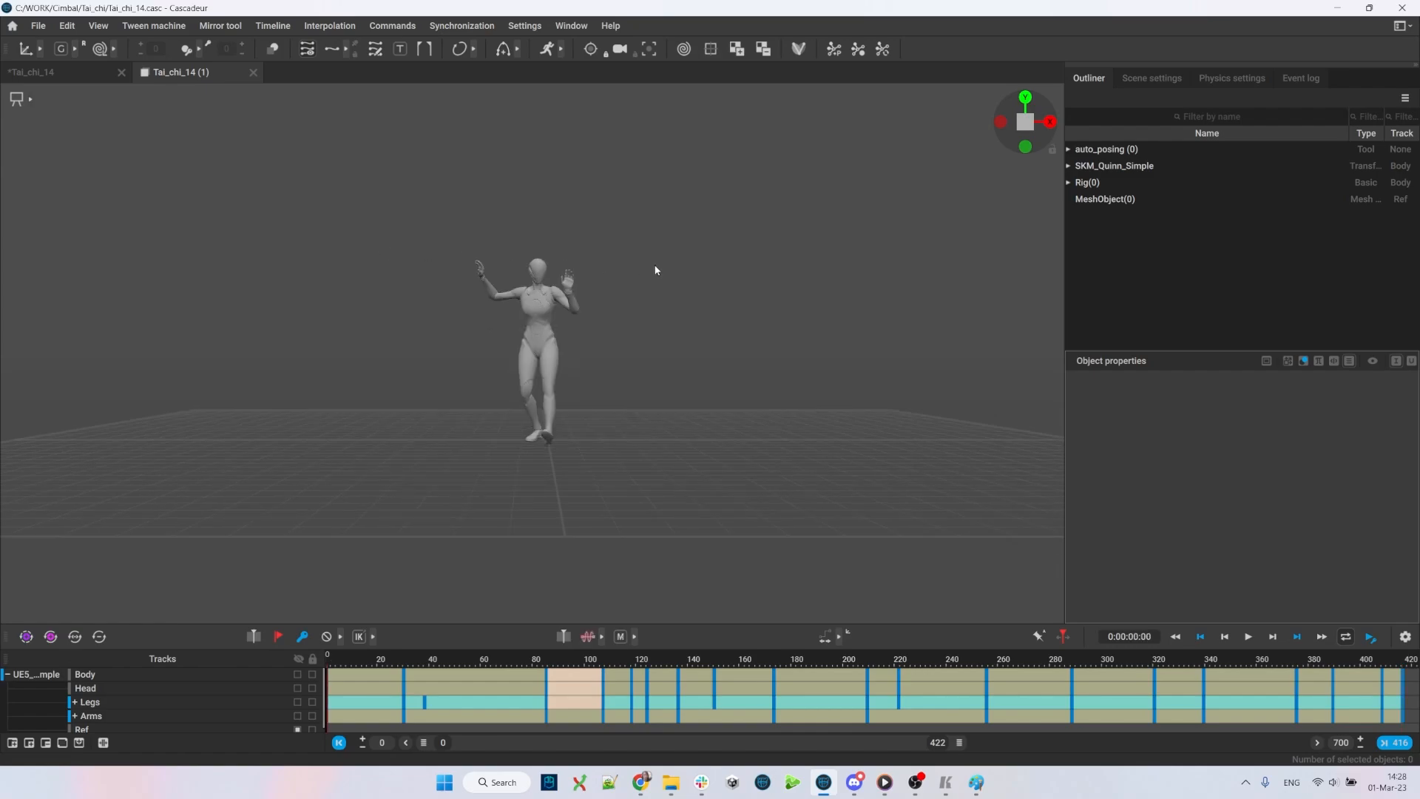
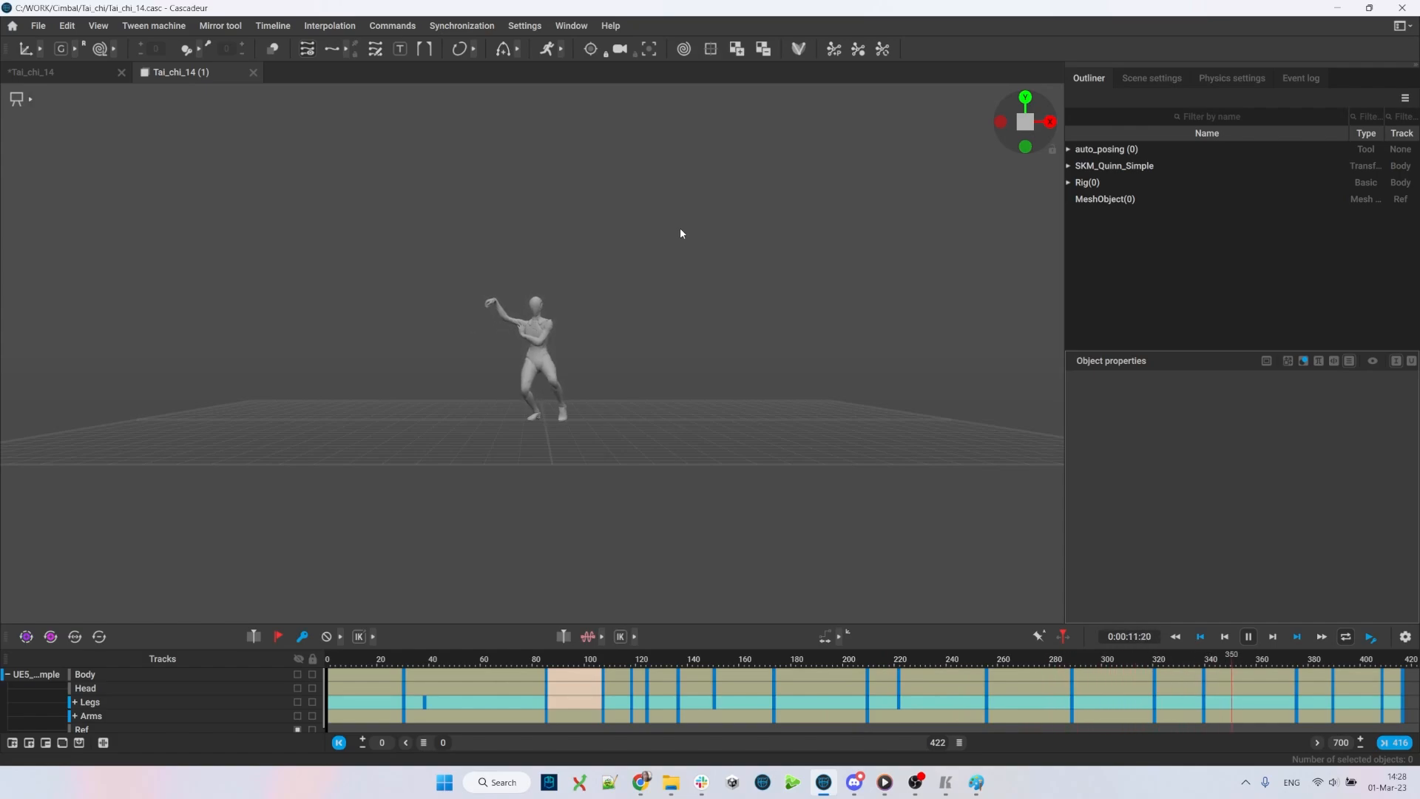
- Change the interpolation type of the interval containing frame 94
{"action": "left_click", "coordinate": [569, 703]}
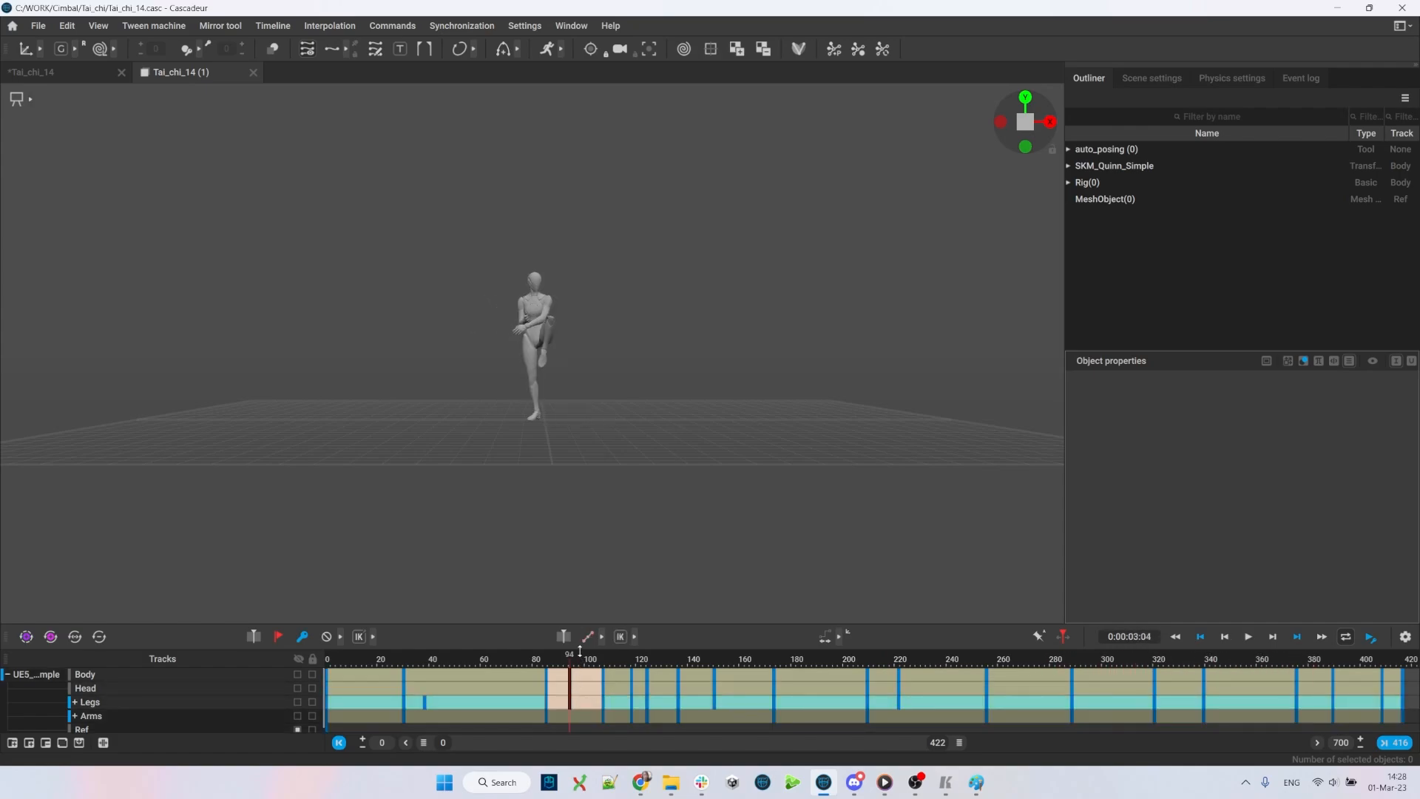
{"action": "left_click", "coordinate": [580, 636]}
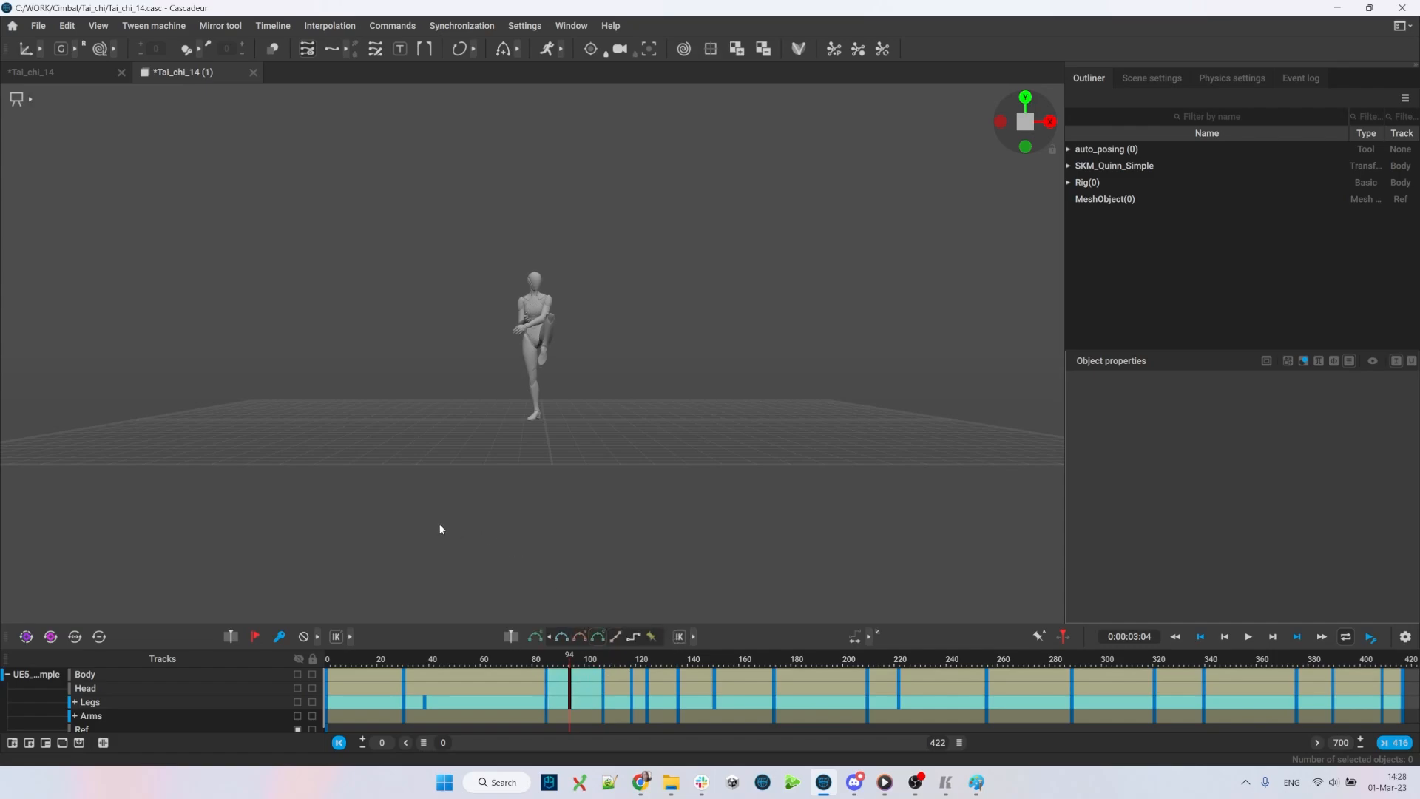
- Play the animation and examine the pelvis trajectory up close in the front view
{"action": "scroll", "coordinate": [663, 549], "scroll_direction": "up", "scroll_amount": 2}
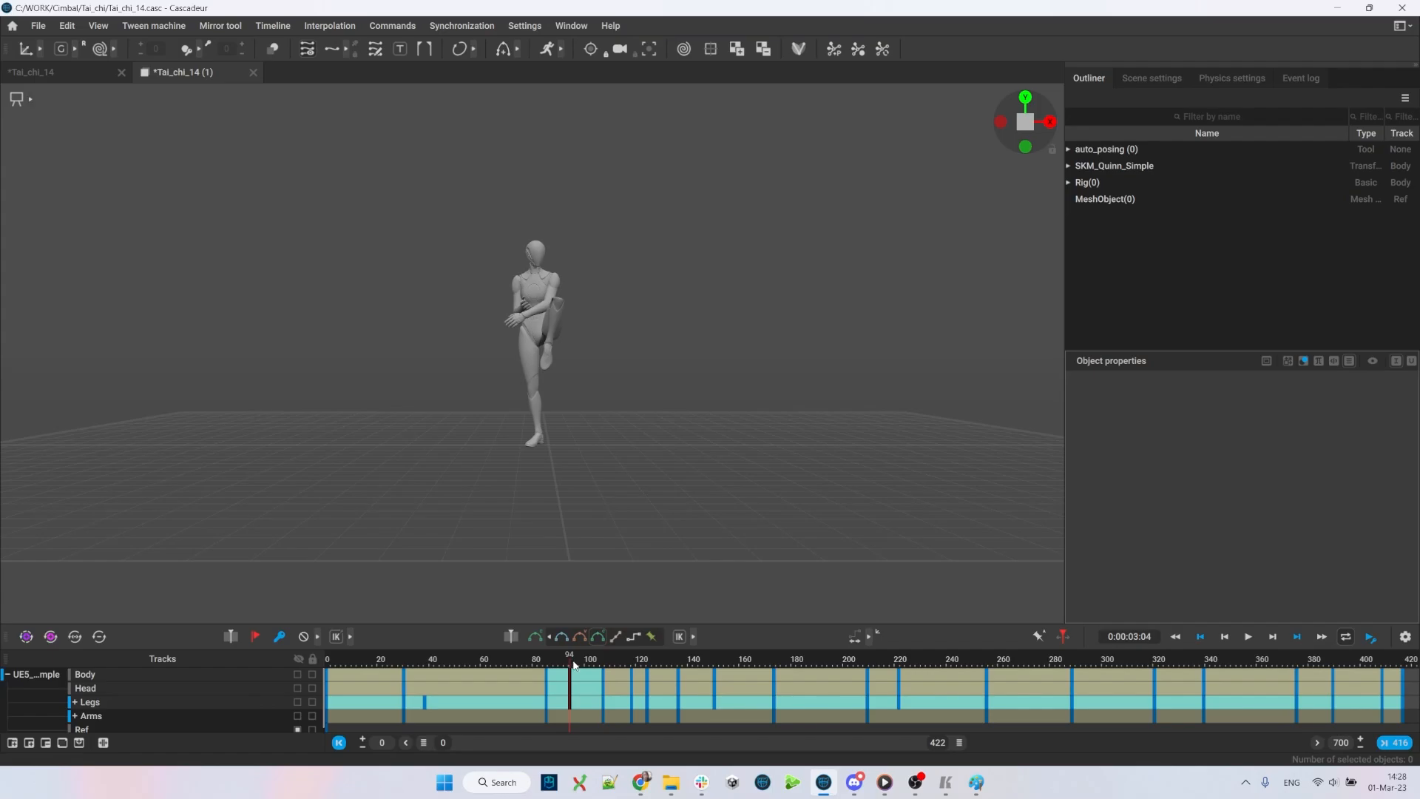
{"action": "left_click_drag", "start_coordinate": [574, 664], "coordinate": [851, 664]}
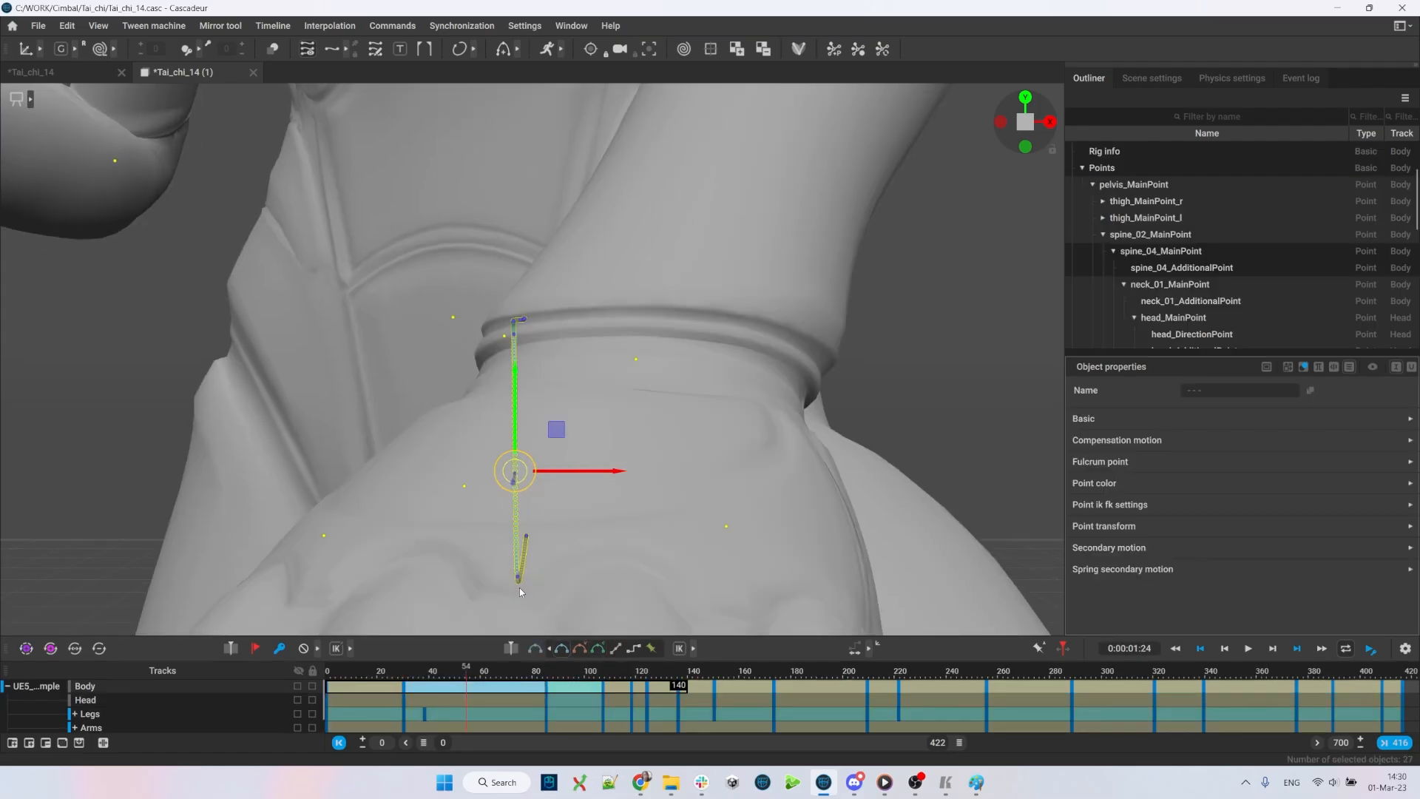
{"action": "scroll", "coordinate": [520, 587], "scroll_direction": "up", "scroll_amount": 2}
{"action": "key", "text": "q"}
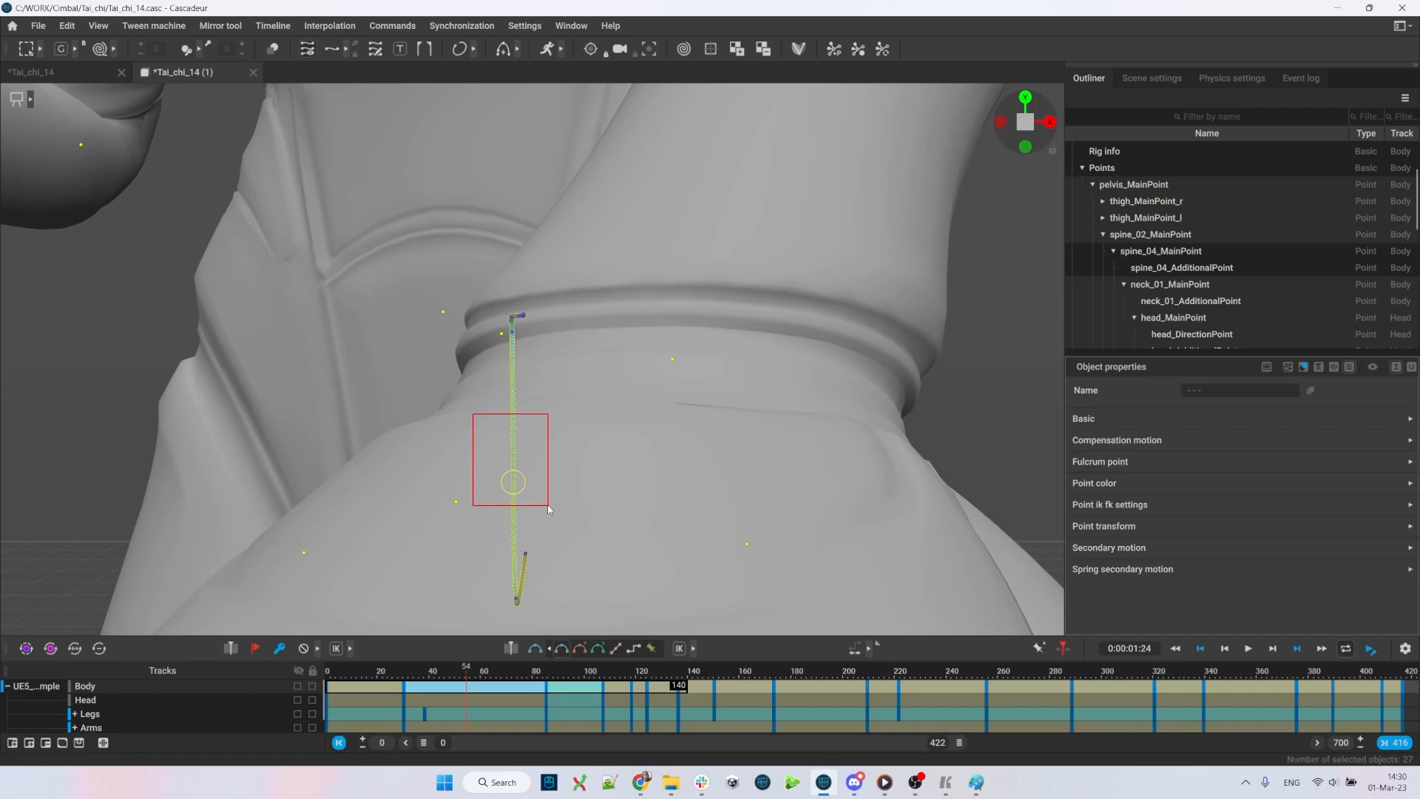
{"action": "scroll", "coordinate": [484, 397], "scroll_direction": "down", "scroll_amount": 10}
{"action": "key", "text": "space"}
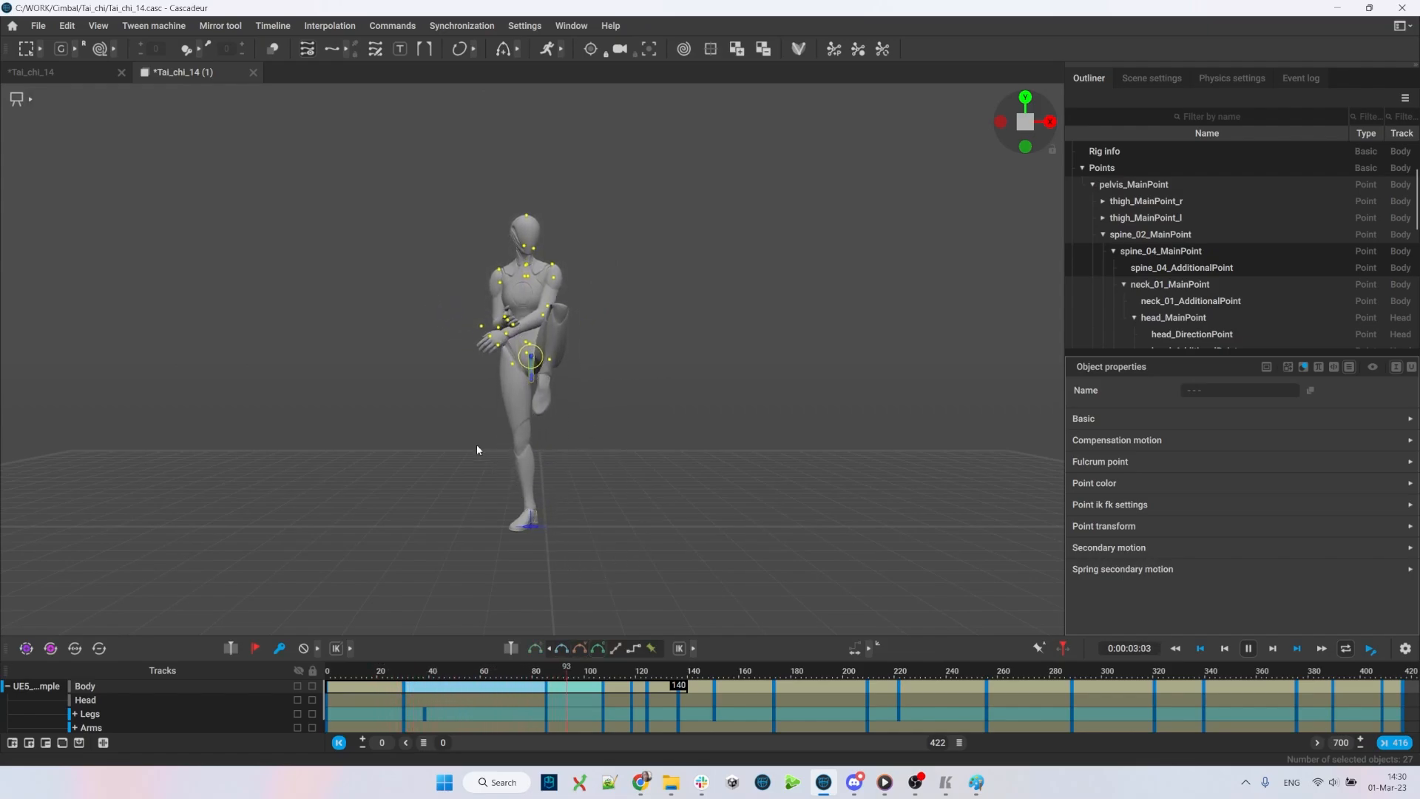
{"action": "scroll", "coordinate": [410, 392], "scroll_direction": "up", "scroll_amount": 5}
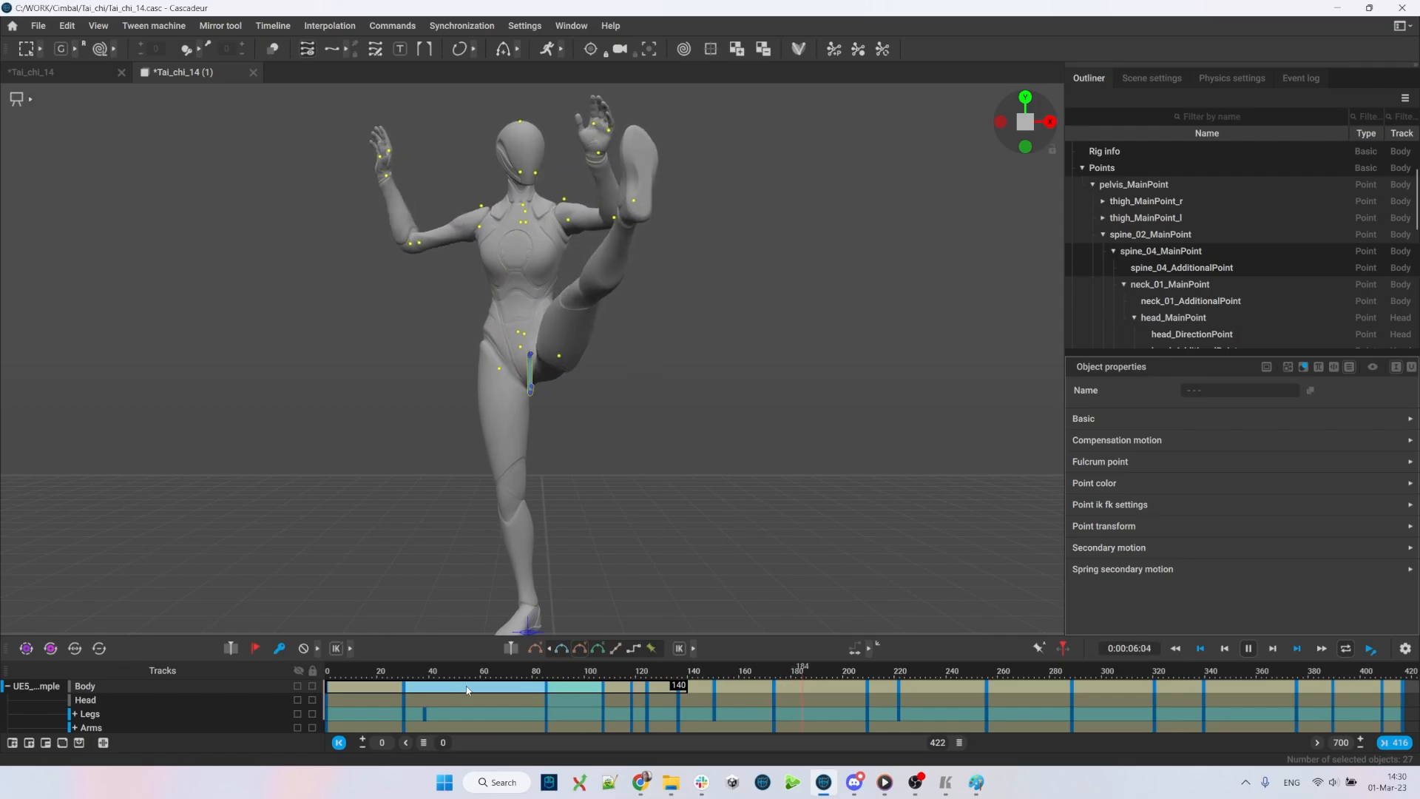
{"action": "scroll", "coordinate": [880, 531], "scroll_direction": "up", "scroll_amount": 5}
{"action": "key", "text": "space"}
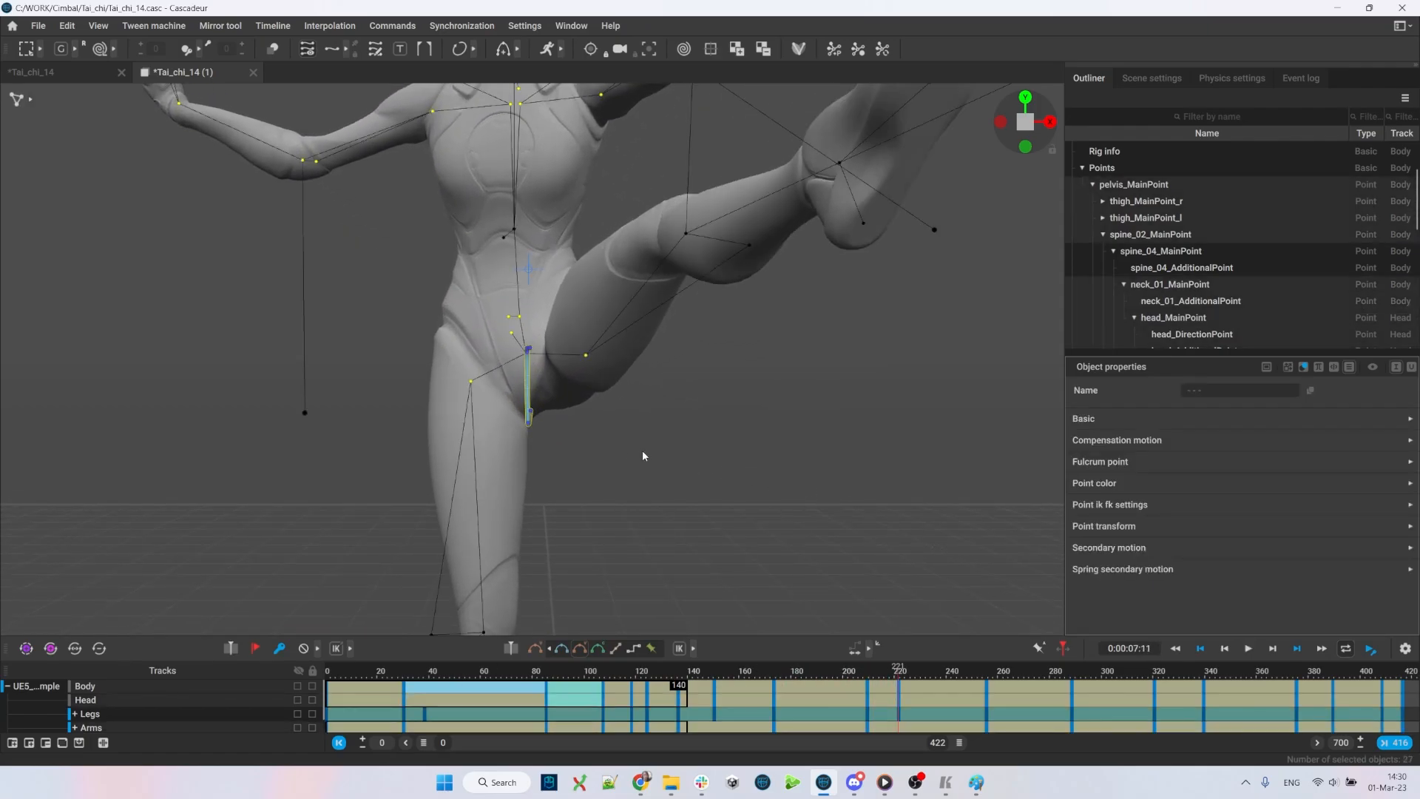
- Scrub the timeline from frame 0 through frame 134 to frame 285 to check the pelvis motion
{"action": "key", "text": "f"}
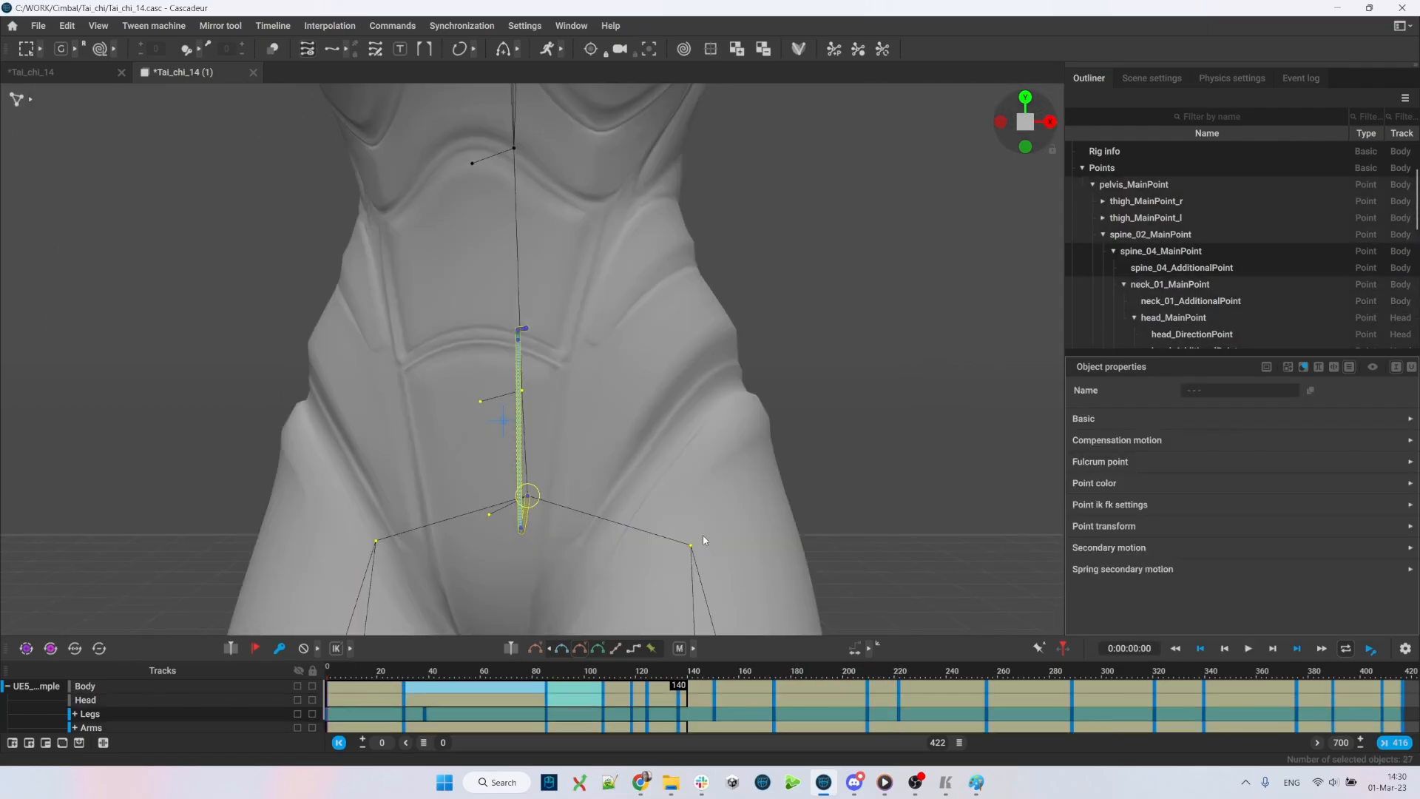
{"action": "scroll", "coordinate": [702, 534], "scroll_direction": "down", "scroll_amount": 3}
{"action": "left_click_drag", "start_coordinate": [352, 675], "coordinate": [676, 707]}
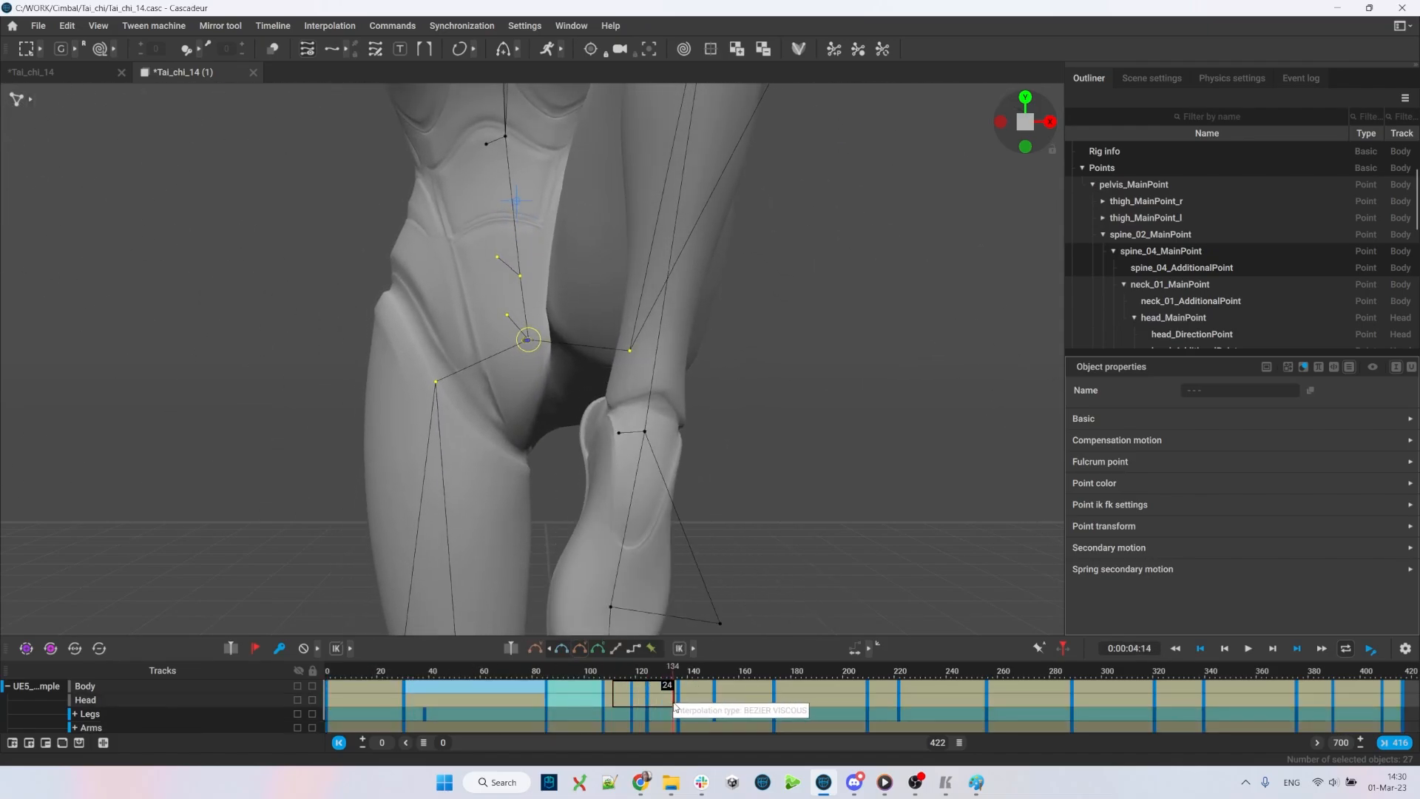
{"action": "key", "text": "Left"}
{"action": "key", "text": "Left"}
{"action": "scroll", "coordinate": [584, 621], "scroll_direction": "up", "scroll_amount": 2}
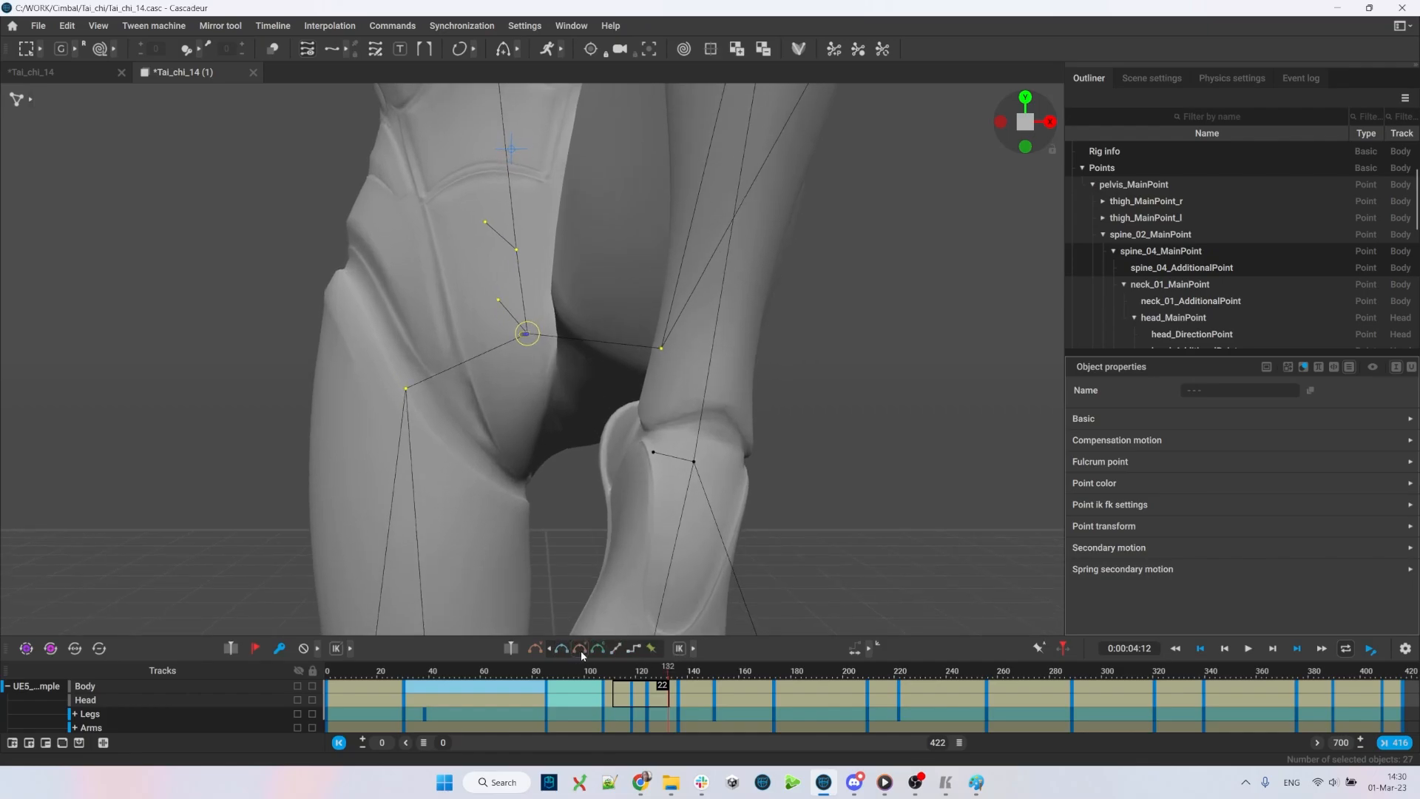
{"action": "scroll", "coordinate": [778, 545], "scroll_direction": "down", "scroll_amount": 3}
{"action": "left_click_drag", "start_coordinate": [668, 675], "coordinate": [1065, 709]}
{"action": "scroll", "coordinate": [880, 528], "scroll_direction": "down", "scroll_amount": 4}
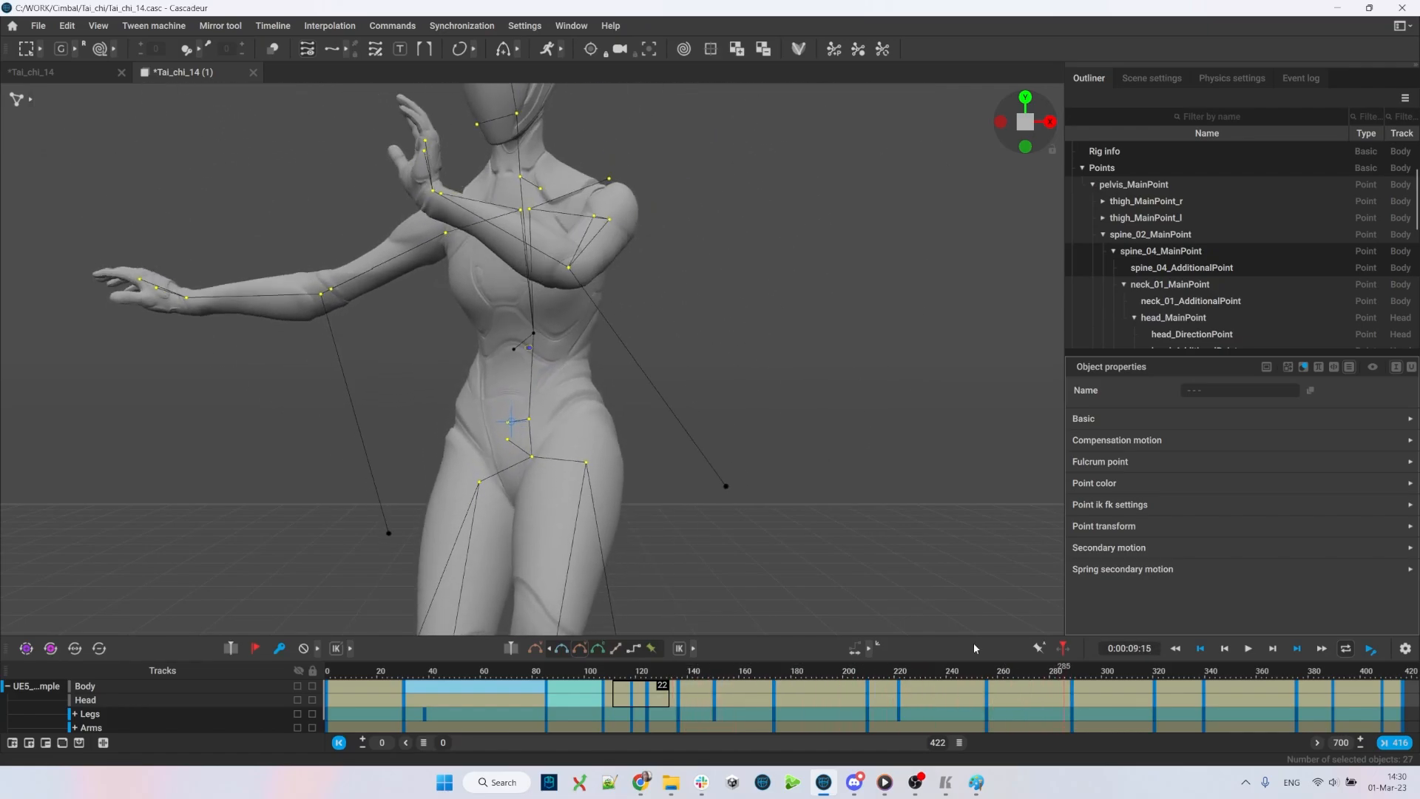
- Go back to frame 221 and change the interpolation type of the Body interval that starts there
{"action": "scroll", "coordinate": [881, 528], "scroll_direction": "up", "scroll_amount": 3}
{"action": "key", "text": "Left"}
{"action": "key", "text": "Left"}
{"action": "key", "text": "Left"}
{"action": "key", "text": "Left"}
{"action": "key", "text": "Left"}
{"action": "key", "text": "Left"}
{"action": "key", "text": "Left"}
{"action": "key", "text": "Left"}
{"action": "key", "text": "Left"}
{"action": "key", "text": "Left"}
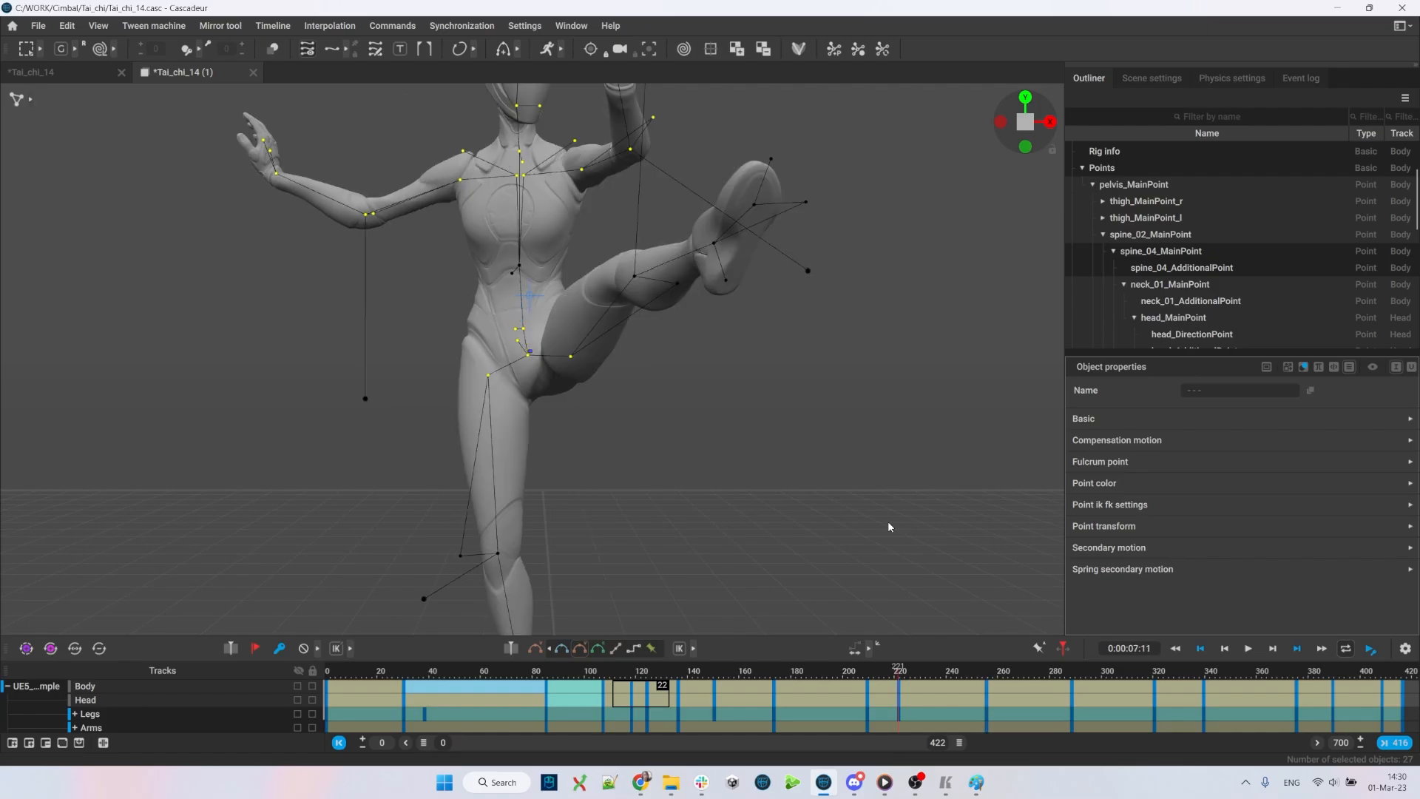
{"action": "key", "text": "Left"}
{"action": "key", "text": "Left"}
{"action": "key", "text": "Left"}
{"action": "key", "text": "Left"}
{"action": "key", "text": "Left"}
{"action": "key", "text": "Left"}
{"action": "key", "text": "Left"}
{"action": "key", "text": "Left"}
{"action": "key", "text": "Left"}
{"action": "key", "text": "Left"}
{"action": "key", "text": "Left"}
{"action": "key", "text": "Left"}
{"action": "key", "text": "Left"}
{"action": "key", "text": "Left"}
{"action": "key", "text": "Left"}
{"action": "key", "text": "Left"}
{"action": "key", "text": "Left"}
{"action": "key", "text": "Left"}
{"action": "key", "text": "Left"}
{"action": "key", "text": "Left"}
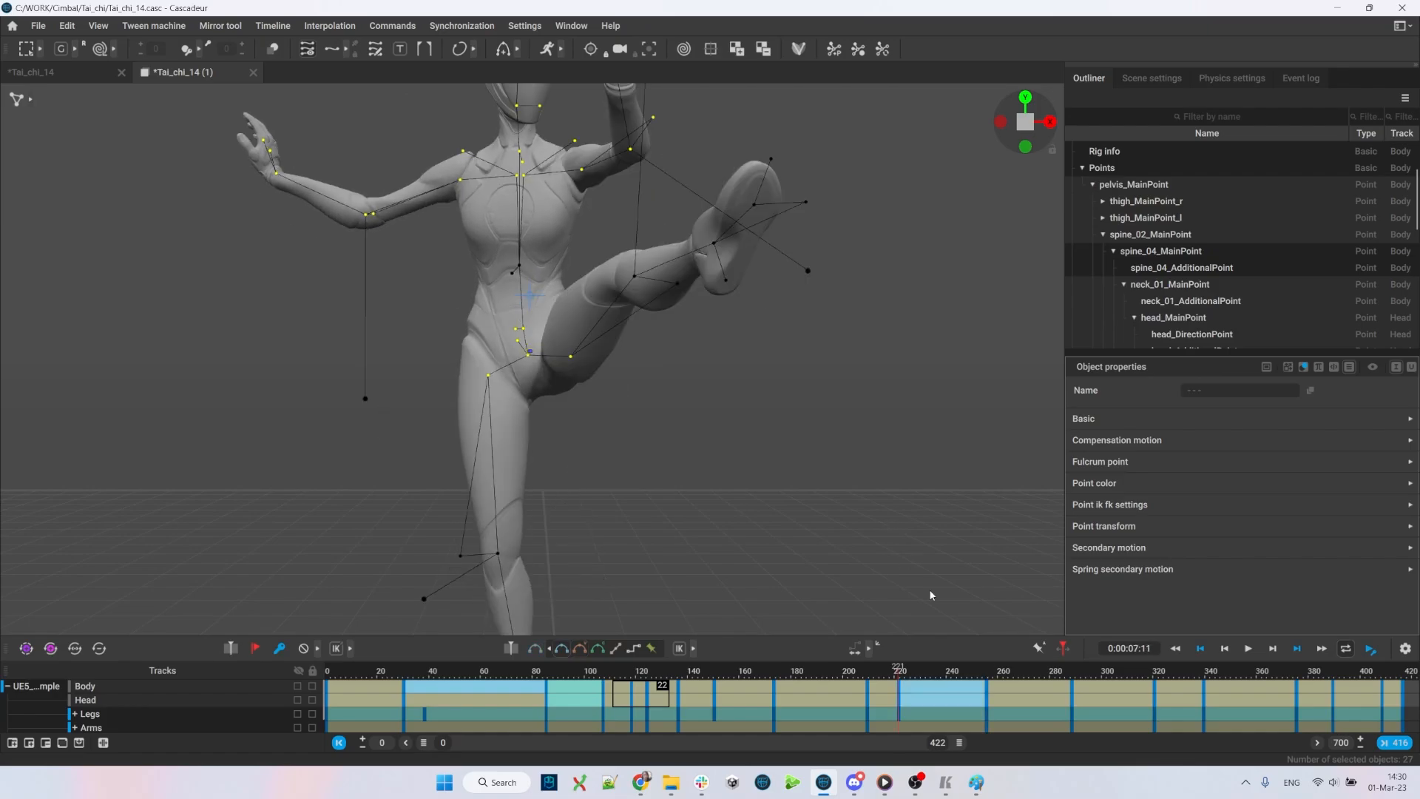
- Change the interpolation type of the following Body interval, the one containing frame 263
{"action": "key", "text": "Right"}
{"action": "key", "text": "Right"}
{"action": "key", "text": "Right"}
{"action": "key", "text": "Right"}
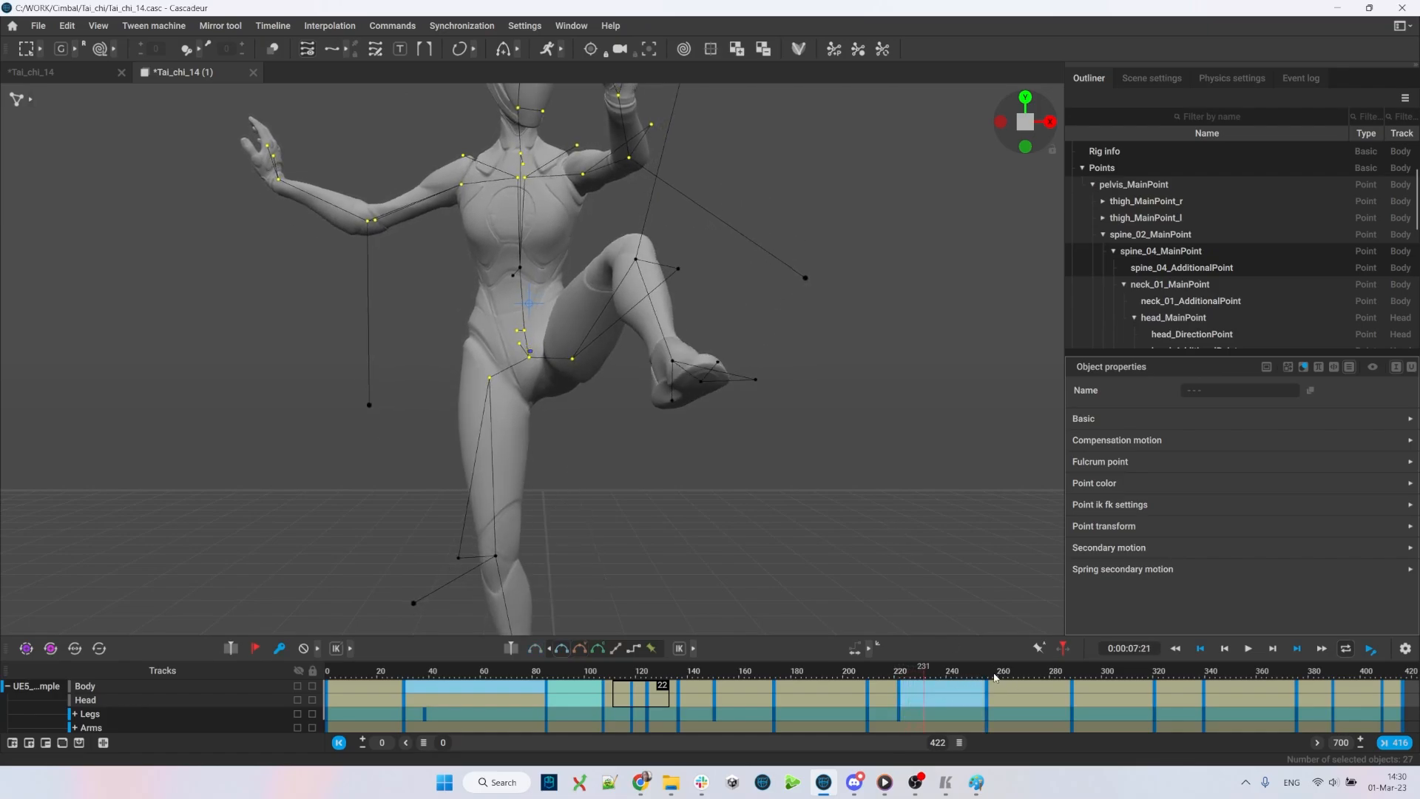
{"action": "left_click", "coordinate": [994, 677]}
{"action": "scroll", "coordinate": [858, 494], "scroll_direction": "down", "scroll_amount": 3}
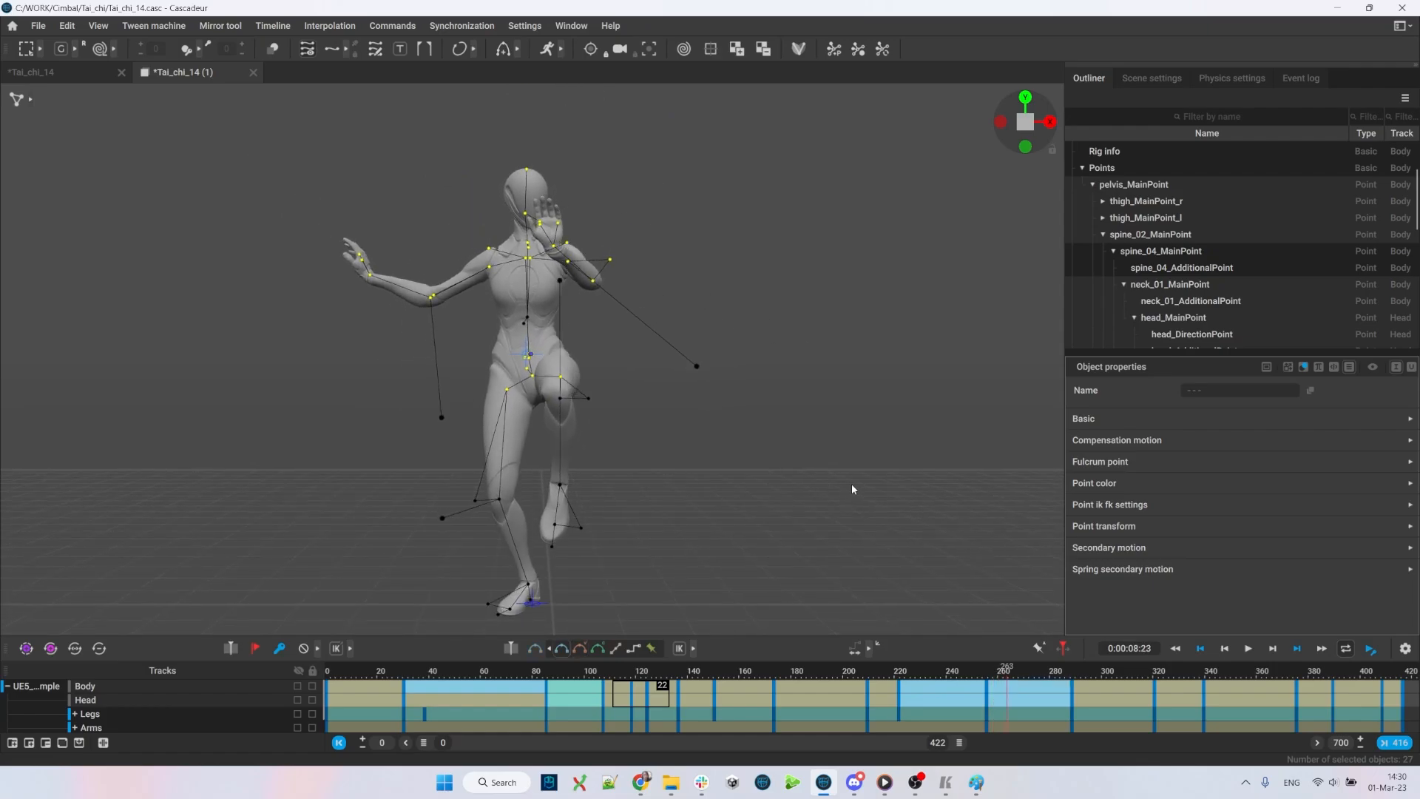
- Select the pelvis main point at frame 263 to inspect its motion
{"action": "left_click", "coordinate": [852, 488]}
{"action": "scroll", "coordinate": [862, 507], "scroll_direction": "up", "scroll_amount": 4}
{"action": "left_click", "coordinate": [531, 395]}
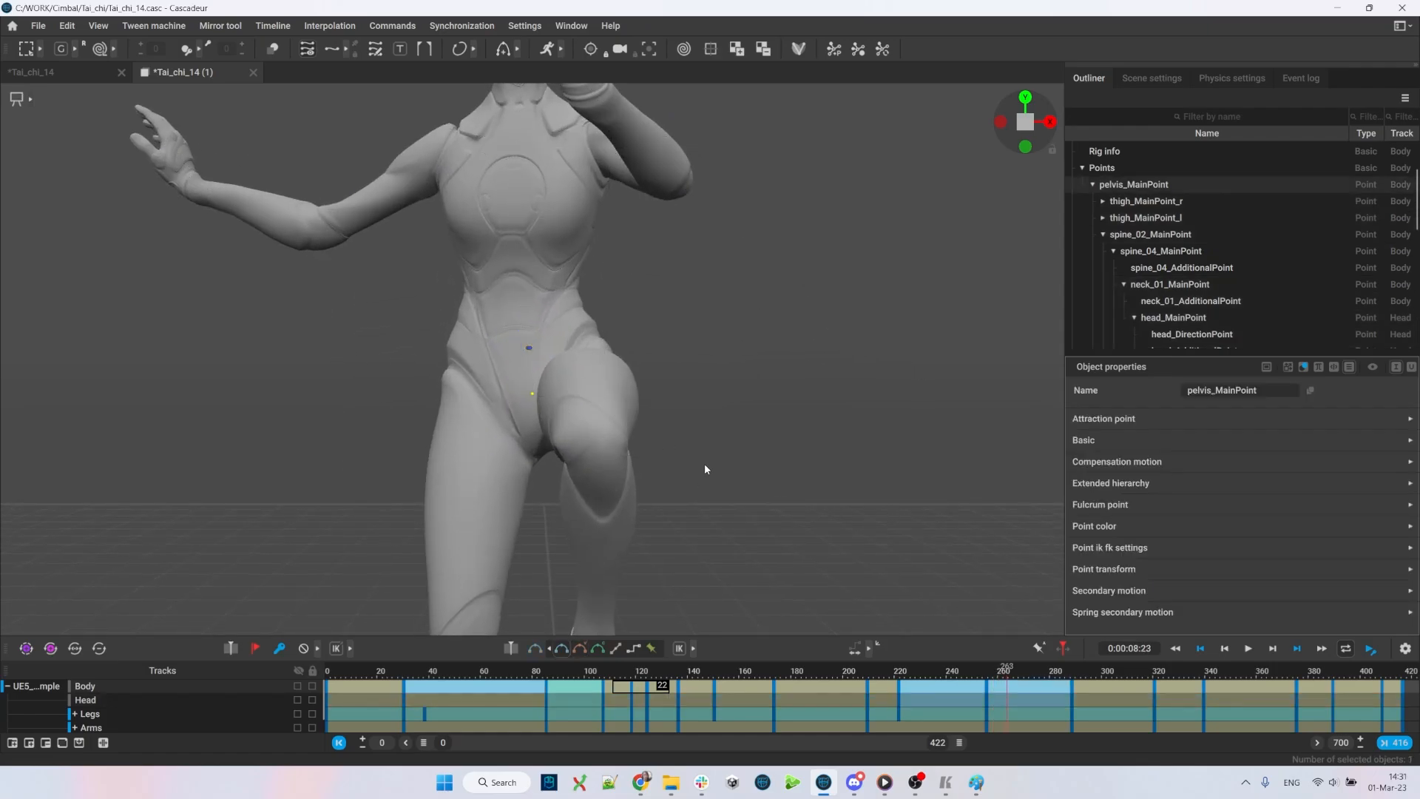
- Switch to the reference video and review the left knee lift and raising arms around frame 66
{"action": "key", "text": "alt+Tab"}
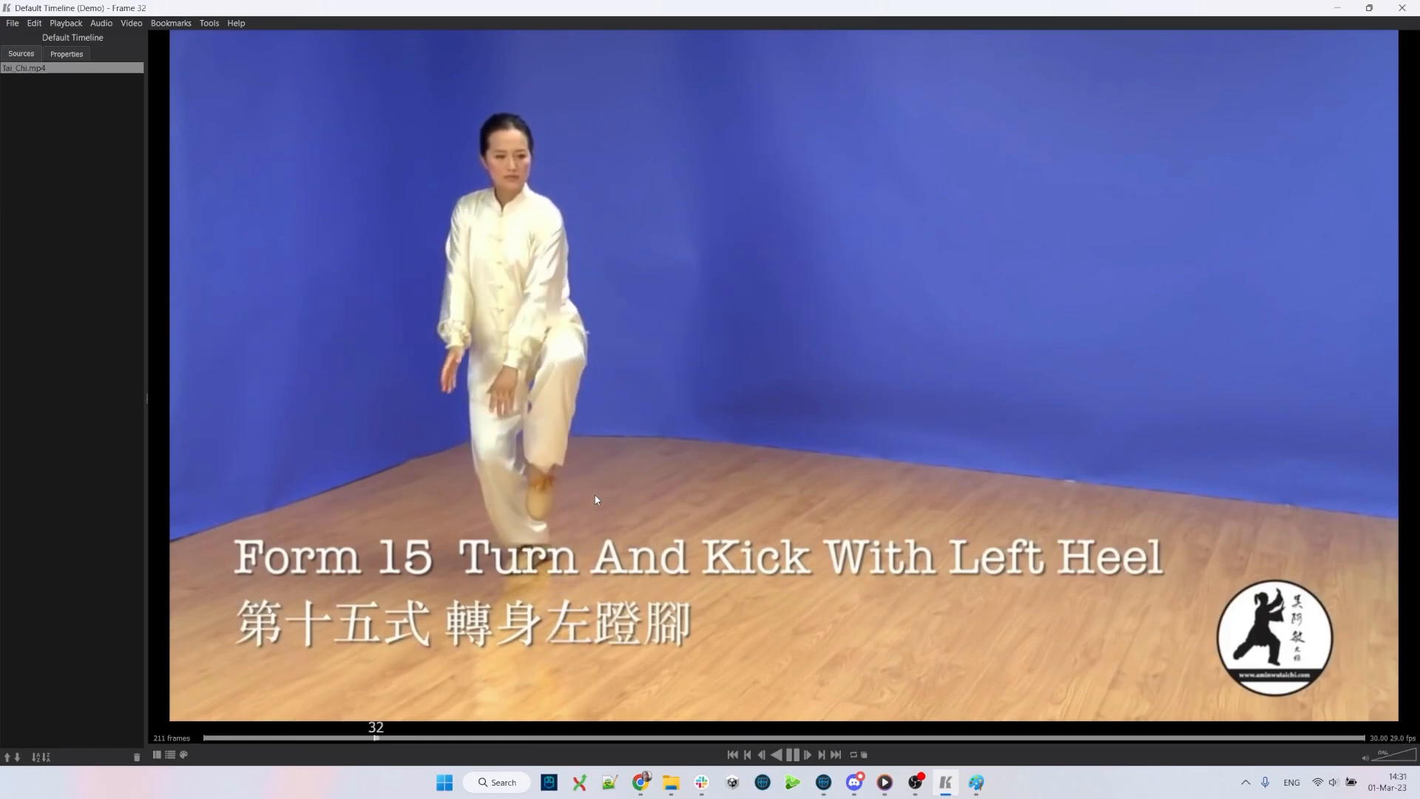
{"action": "key", "text": "space"}
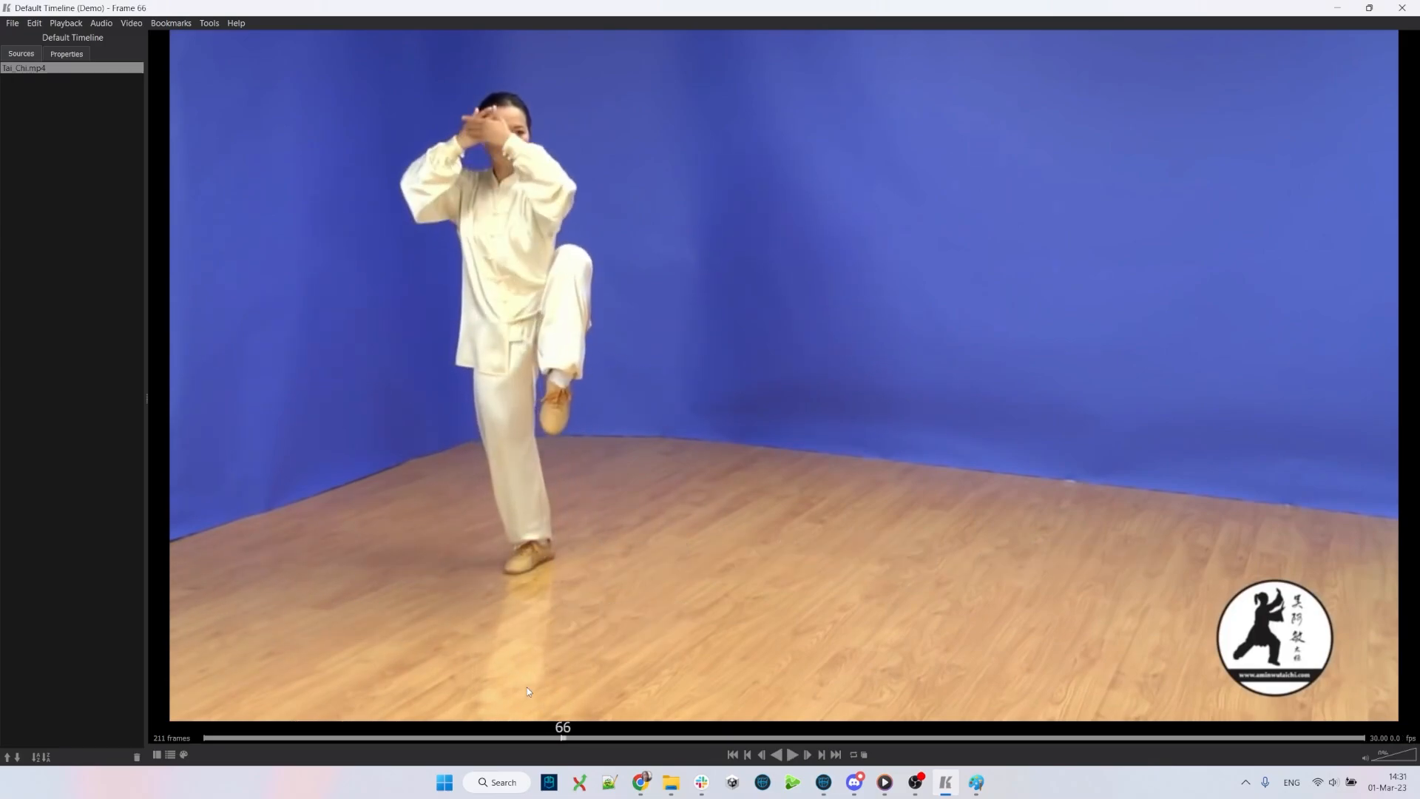
{"action": "left_click_drag", "start_coordinate": [517, 737], "coordinate": [574, 738]}
{"action": "key", "text": "alt+Tab"}
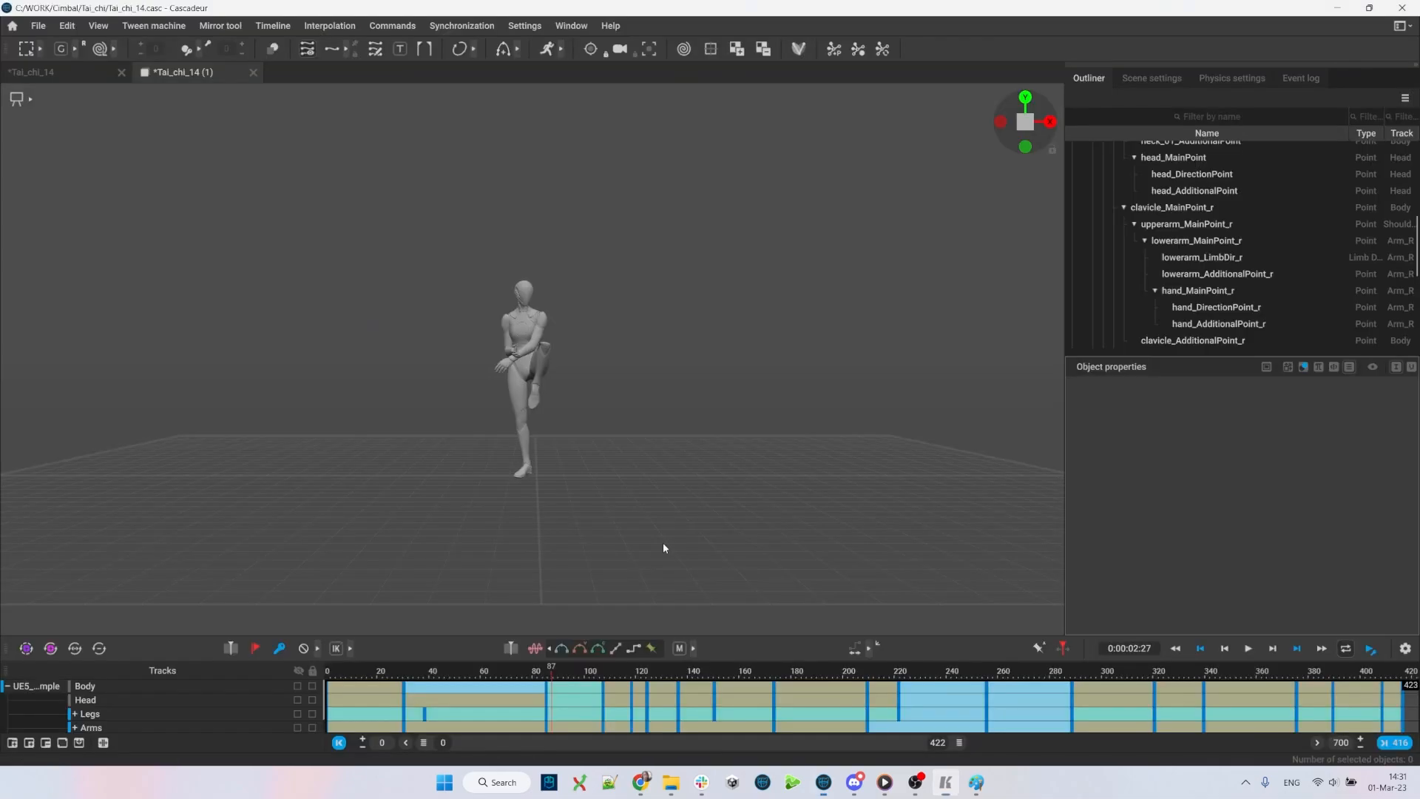
- Play the character animation in Cascadeur and compare its start with the early frames of the reference video
{"action": "key", "text": "space"}
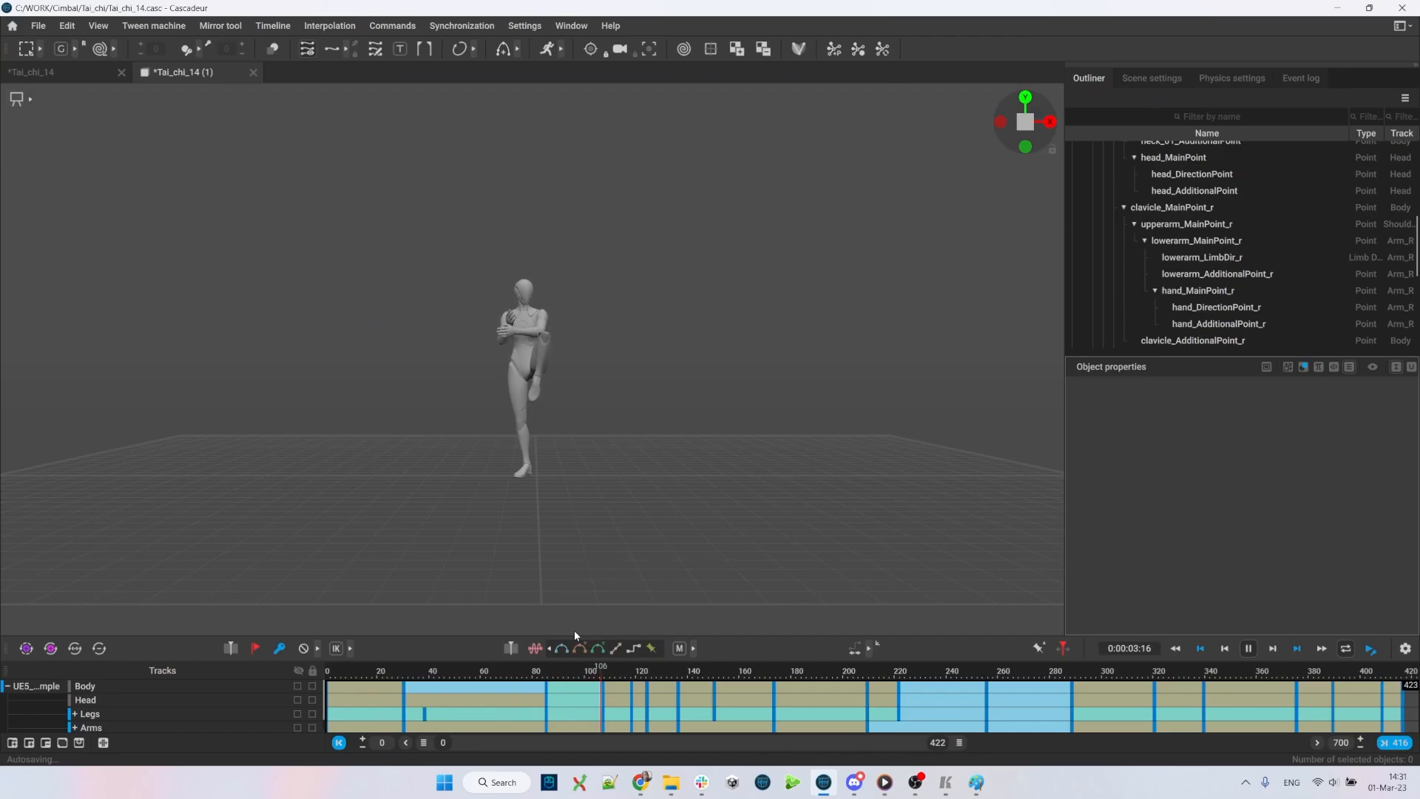
{"action": "key", "text": "space"}
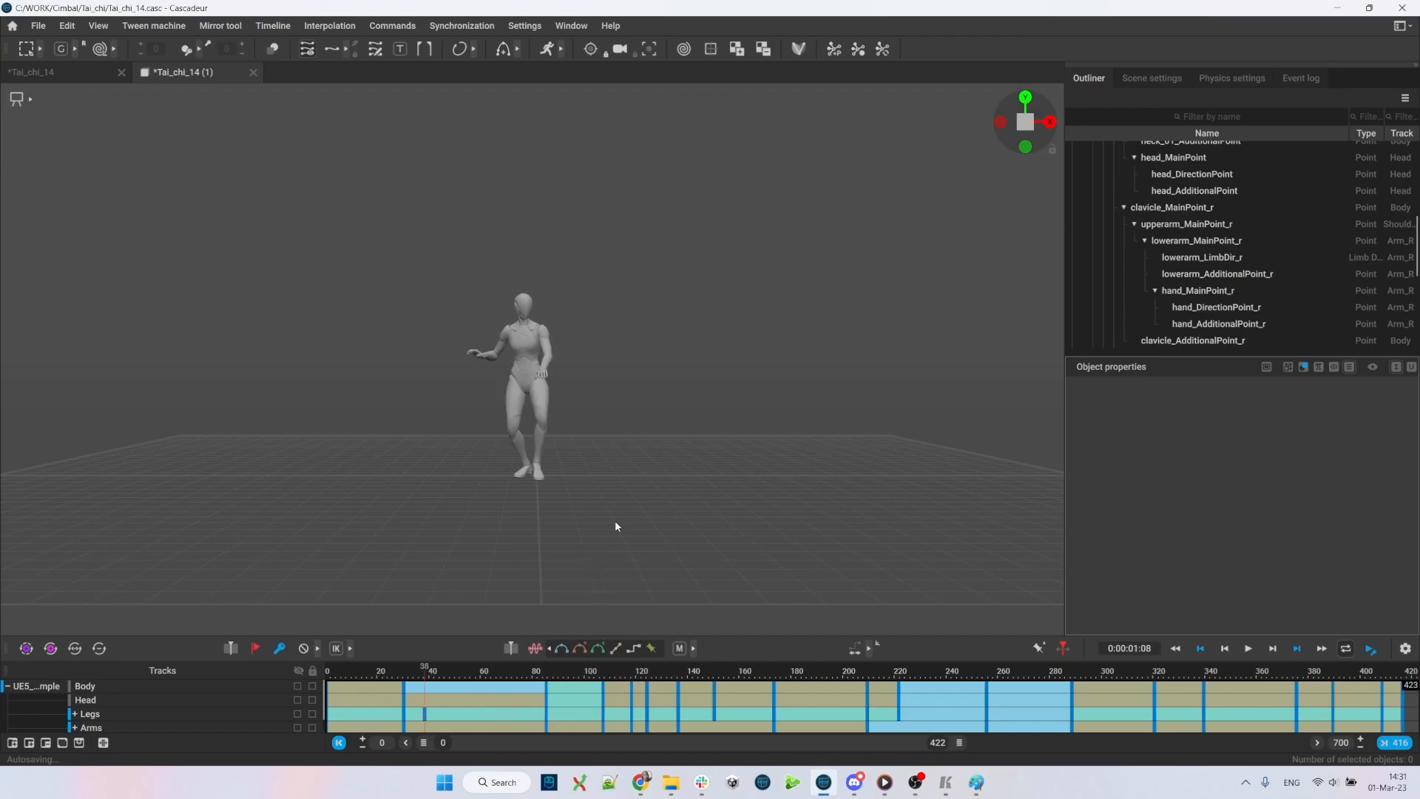
{"action": "key", "text": "alt+Tab"}
{"action": "mouse_move", "coordinate": [371, 731]}
{"action": "left_mouse_down"}
{"action": "mouse_move", "coordinate": [357, 735]}
{"action": "mouse_move", "coordinate": [553, 742]}
{"action": "mouse_move", "coordinate": [343, 732]}
{"action": "mouse_move", "coordinate": [494, 739]}
{"action": "mouse_move", "coordinate": [355, 735]}
{"action": "left_mouse_up"}
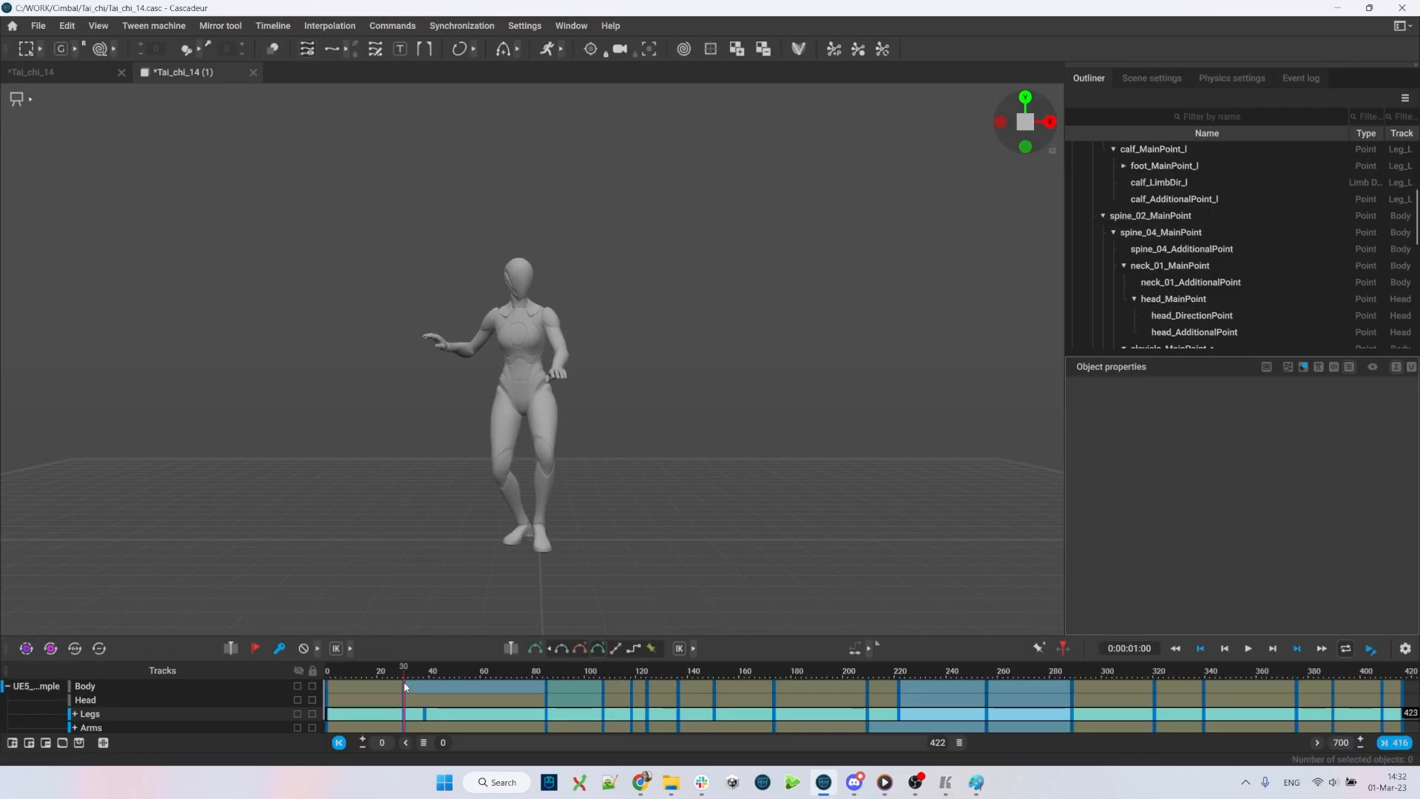
- Select the left foot points and examine their trajectory from frame 30 to frame 84
{"action": "mouse_move", "coordinate": [431, 677]}
{"action": "left_mouse_down"}
{"action": "mouse_move", "coordinate": [491, 673]}
{"action": "mouse_move", "coordinate": [399, 689]}
{"action": "mouse_move", "coordinate": [428, 685]}
{"action": "left_mouse_up"}
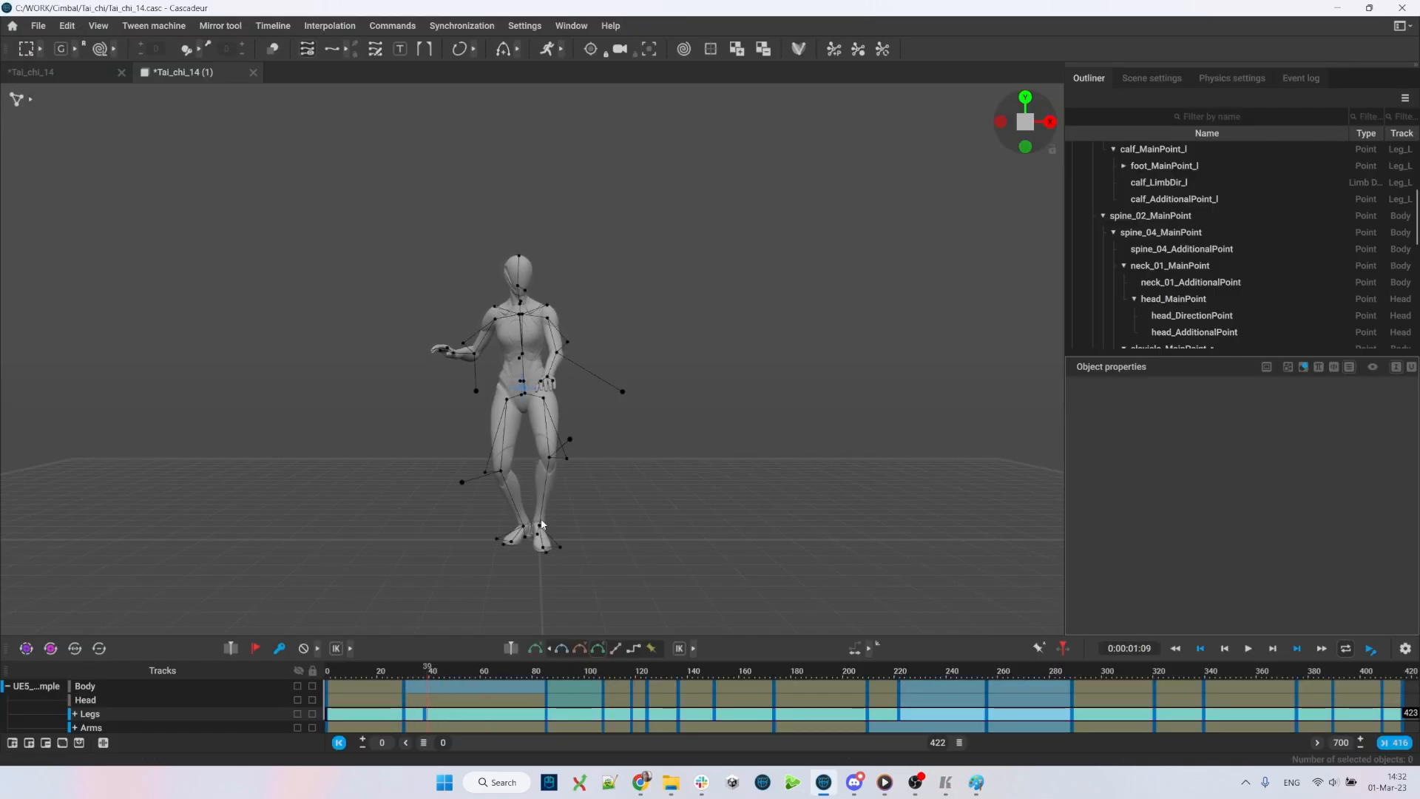
{"action": "left_click", "coordinate": [542, 530]}
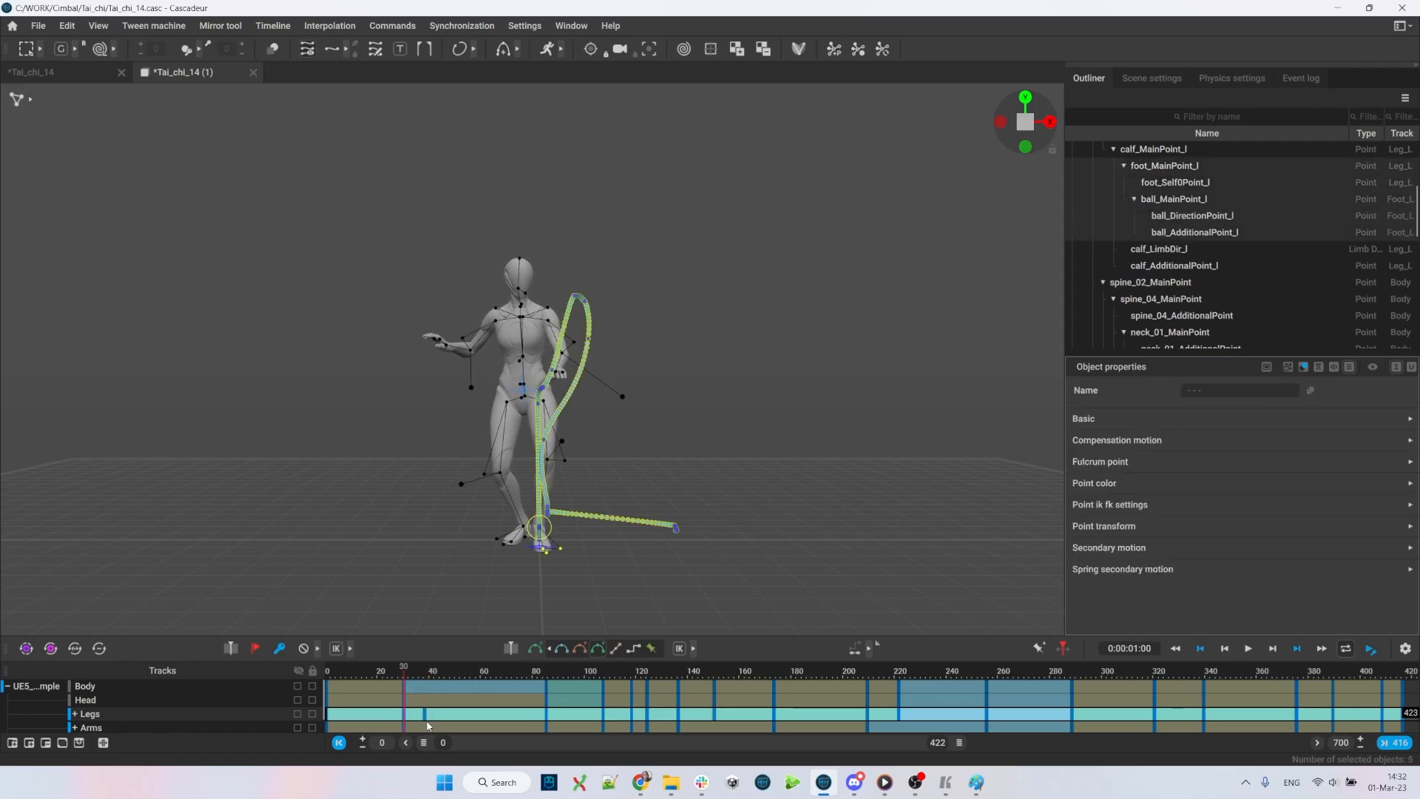
{"action": "left_click_drag", "start_coordinate": [438, 684], "coordinate": [546, 698]}
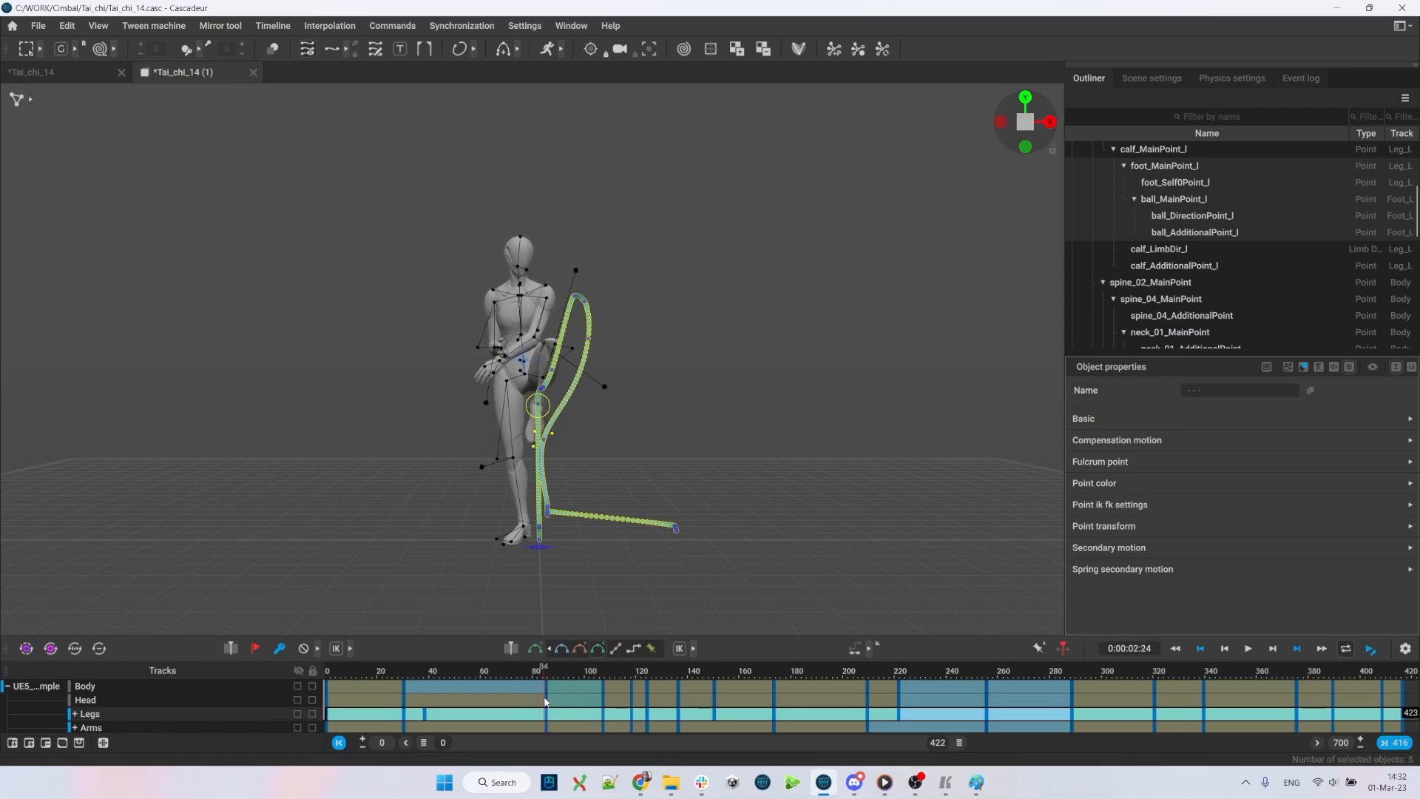
- Select the left leg points at frame 85 and rotate them to raise the bent knee
{"action": "scroll", "coordinate": [739, 491], "scroll_direction": "up", "scroll_amount": 4}
{"action": "left_click", "coordinate": [740, 490]}
{"action": "left_click", "coordinate": [549, 400]}
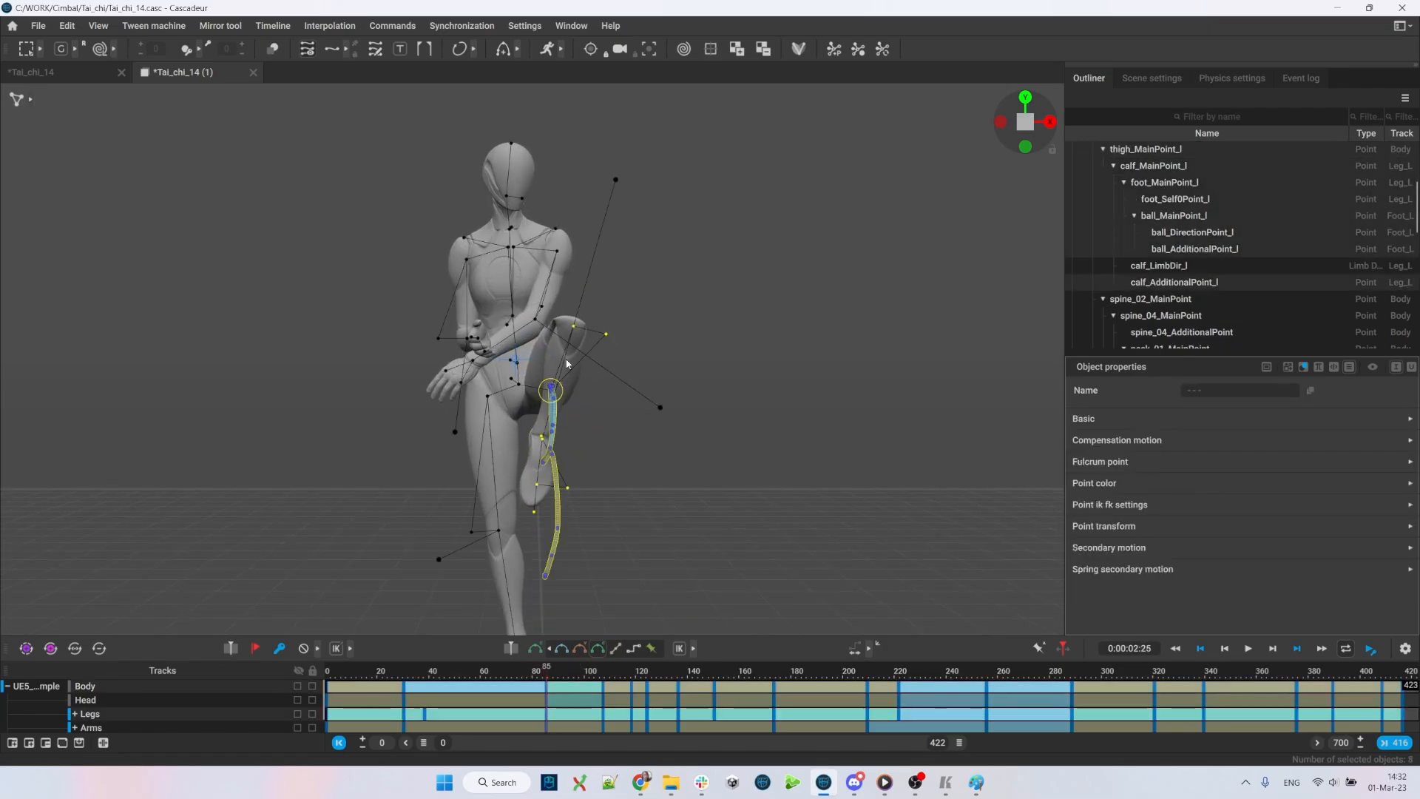
{"action": "key", "text": "e"}
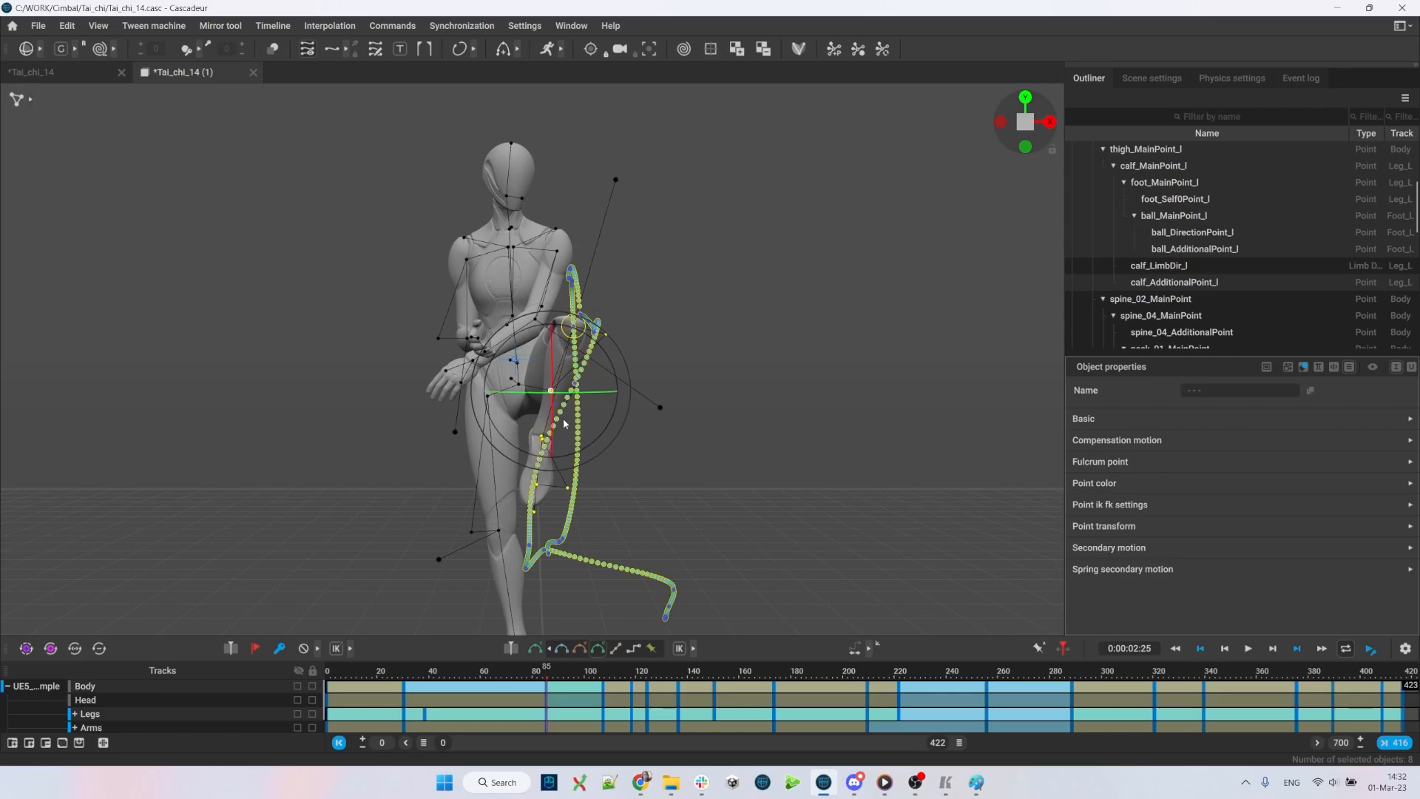
{"action": "left_click_drag", "start_coordinate": [564, 424], "coordinate": [563, 392]}
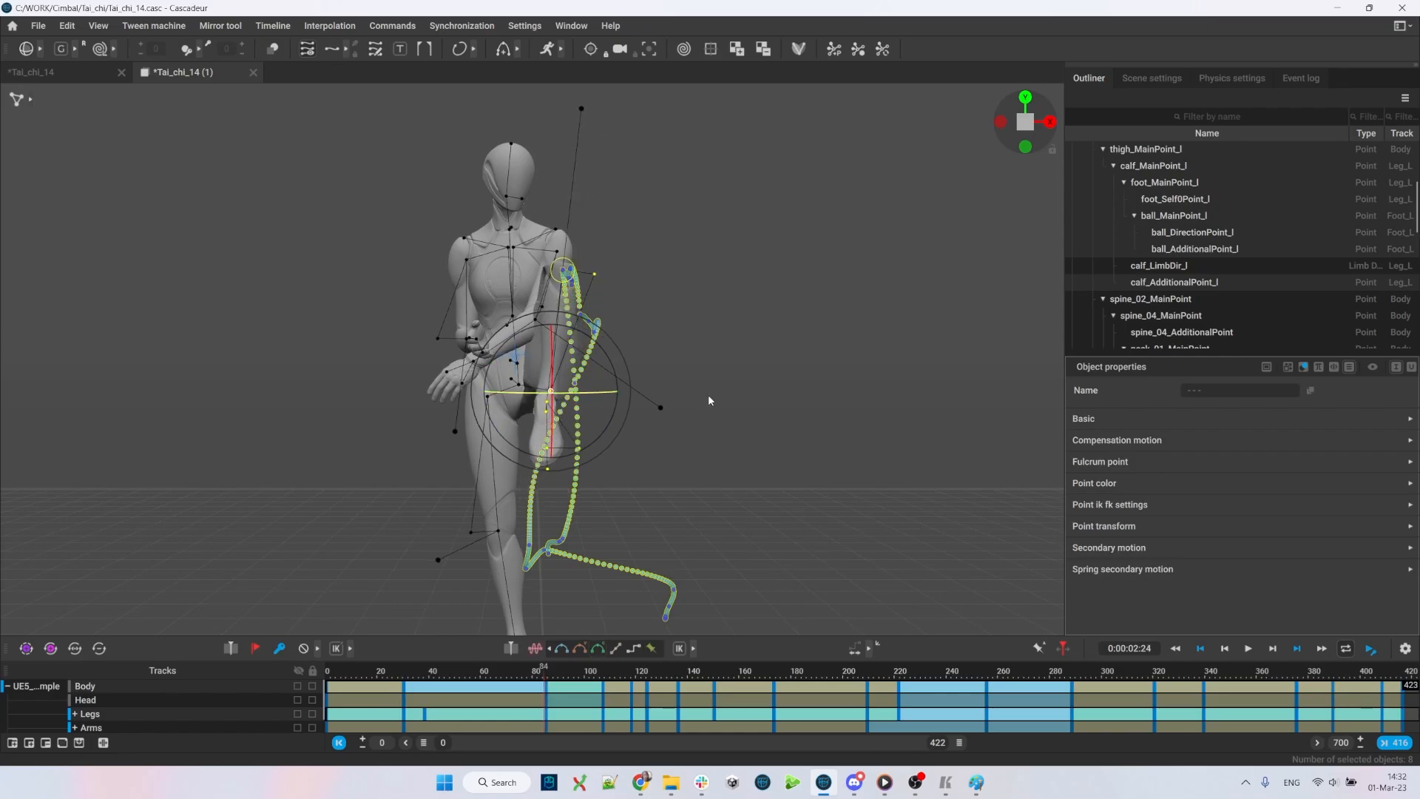
{"action": "key", "text": "ctrl+Left"}
- Switch to the reference video and review the left heel kick and leg lowering up to frame 125
{"action": "key", "text": "alt+Tab"}
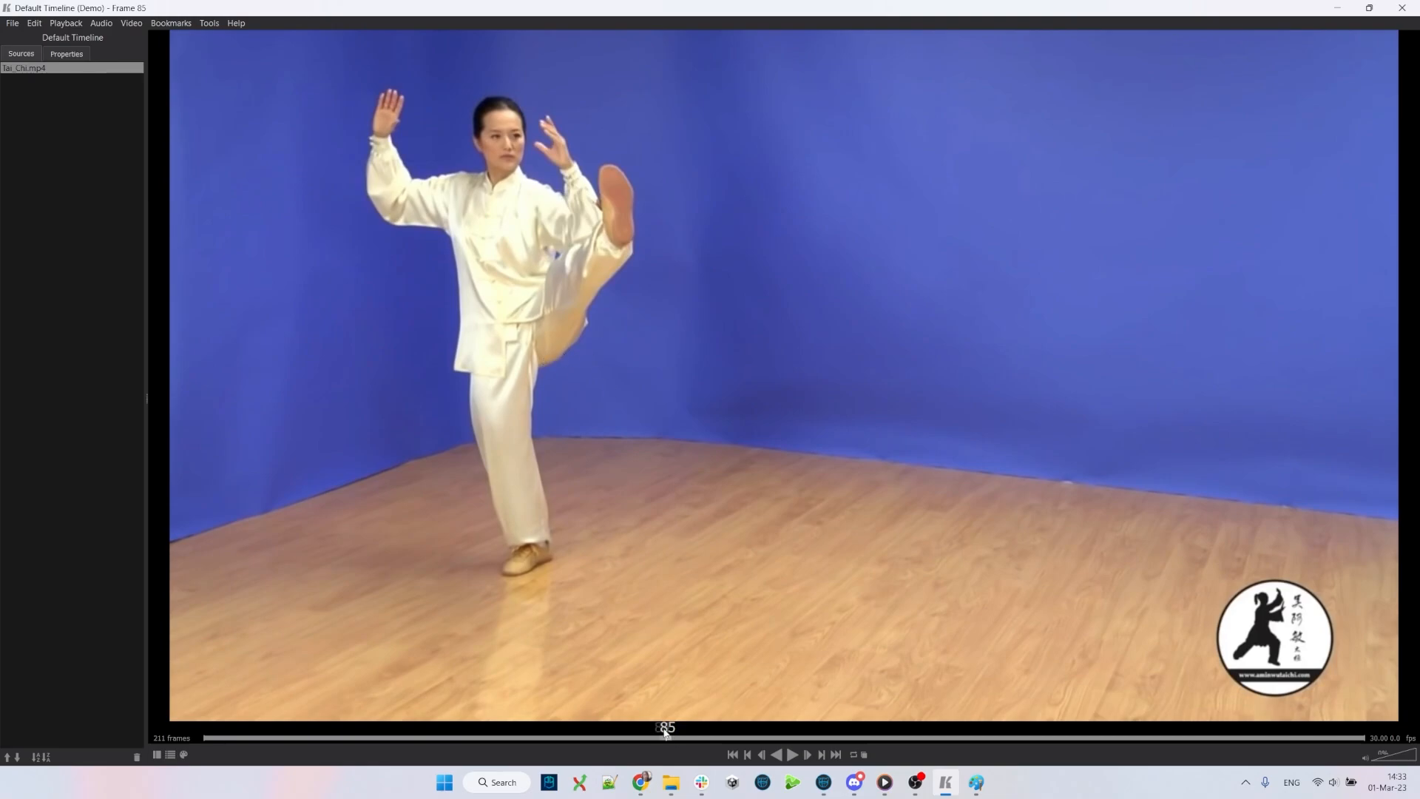
{"action": "left_click_drag", "start_coordinate": [666, 733], "coordinate": [756, 736]}
{"action": "left_click_drag", "start_coordinate": [784, 737], "coordinate": [534, 700]}
{"action": "key", "text": "space"}
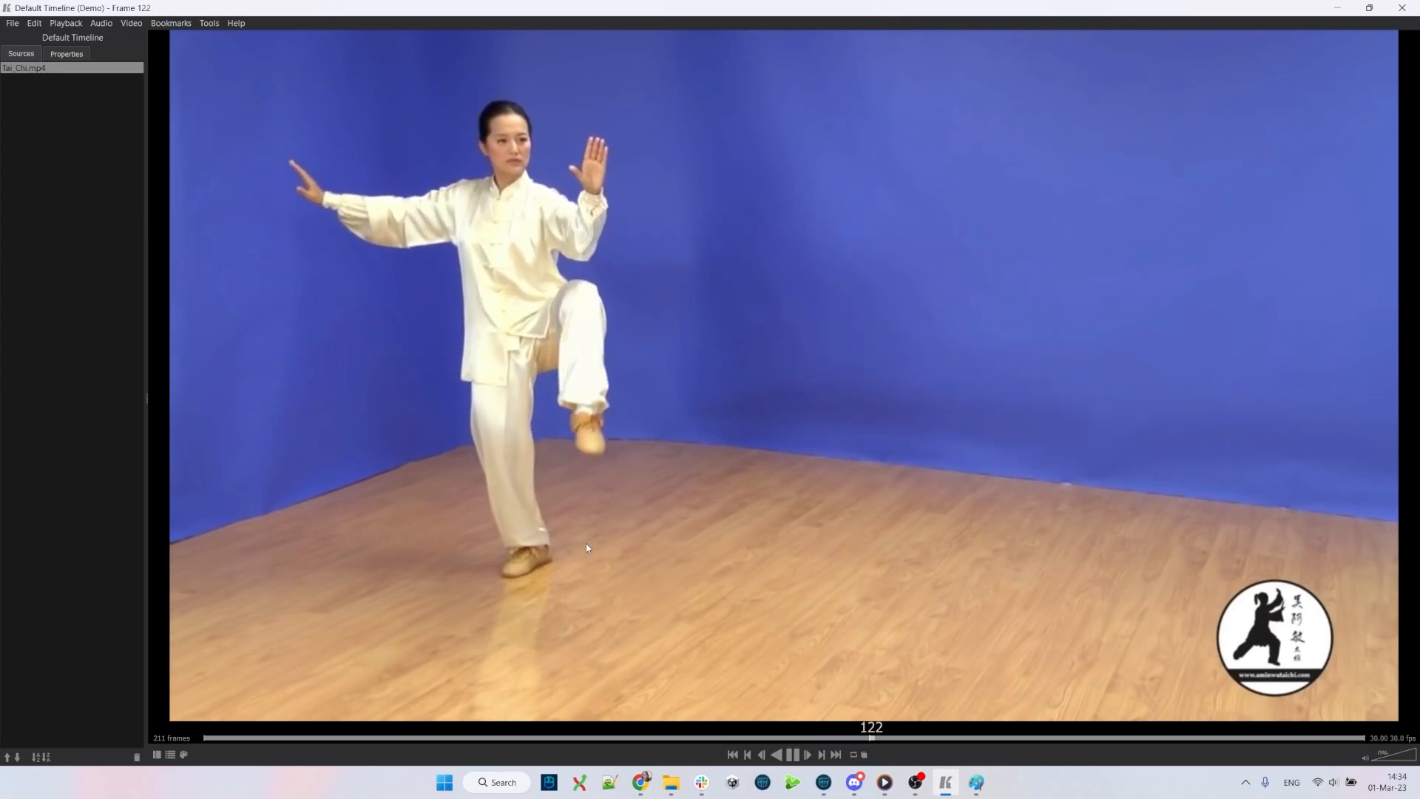
{"action": "key", "text": "space"}
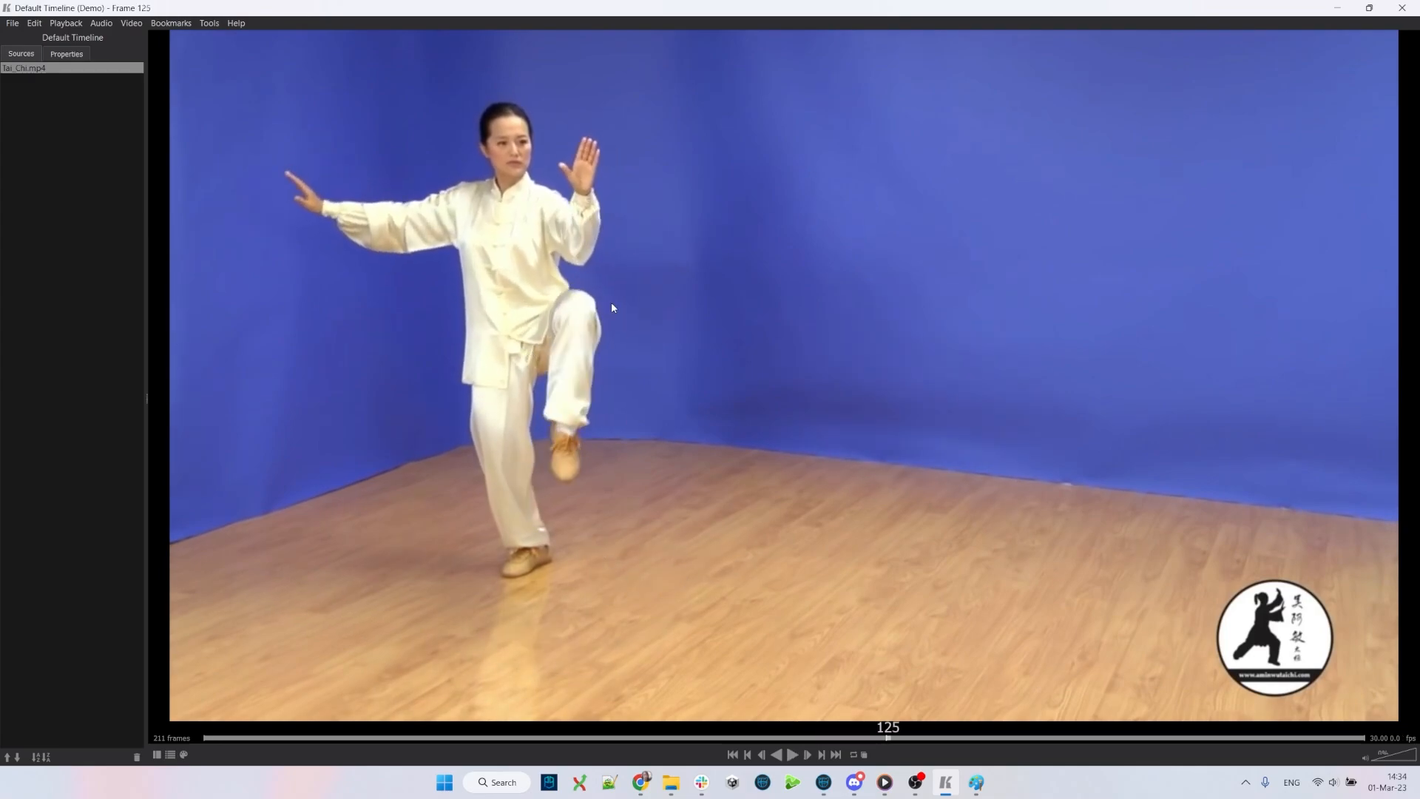